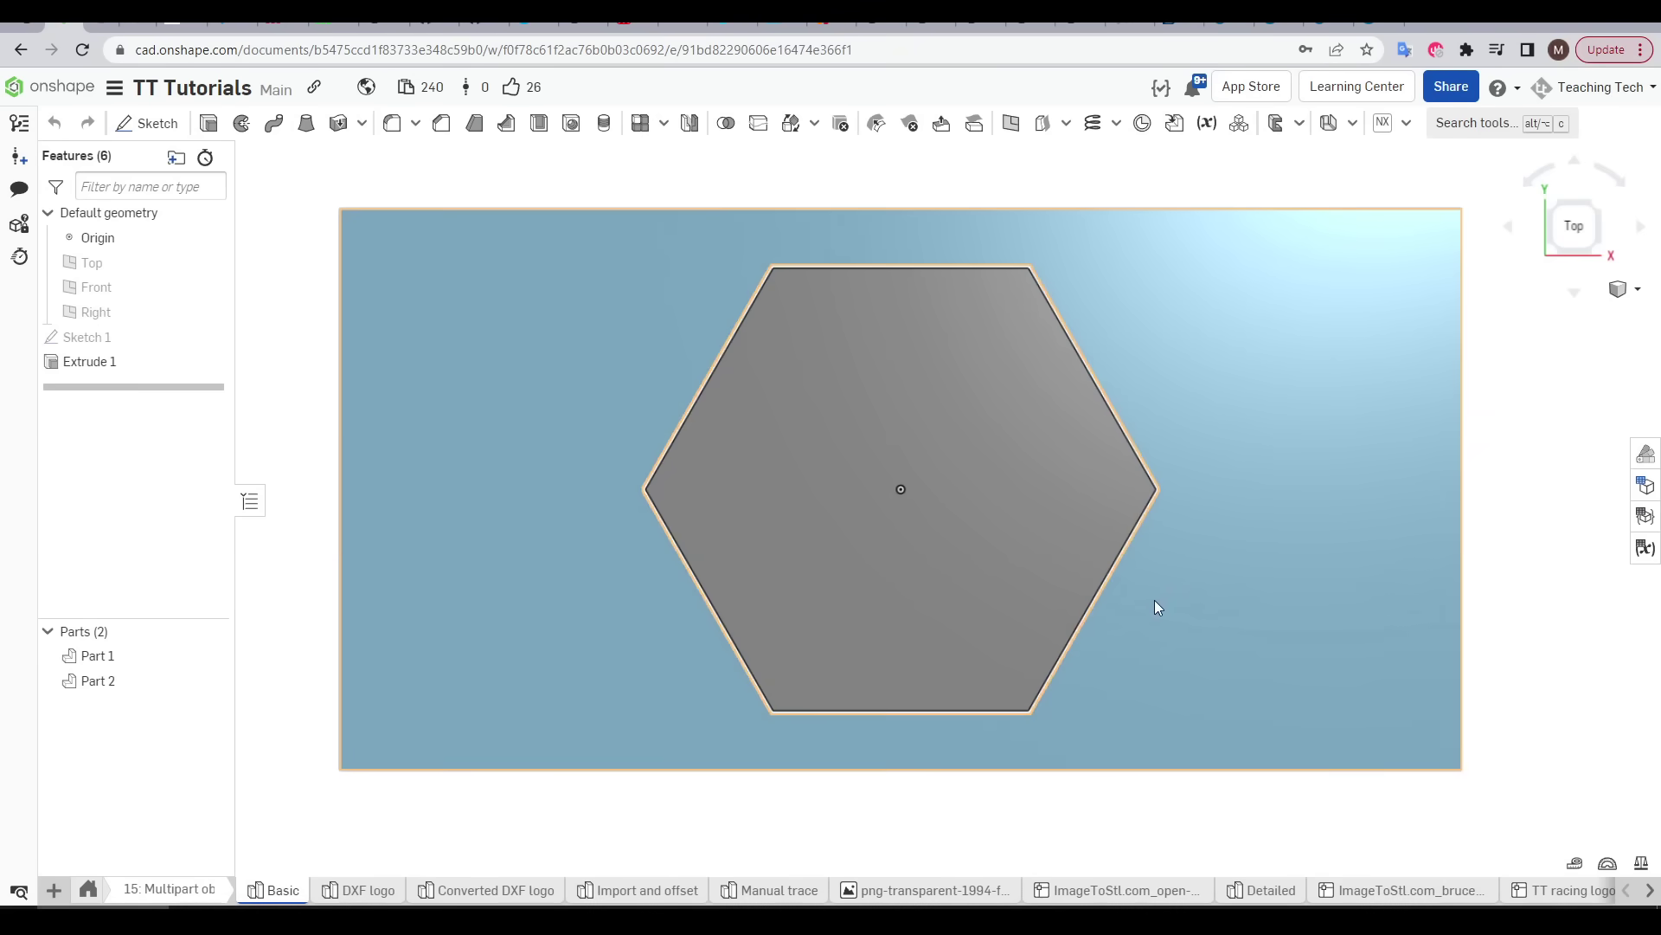
pyautogui.scroll(10, 1154, 597)
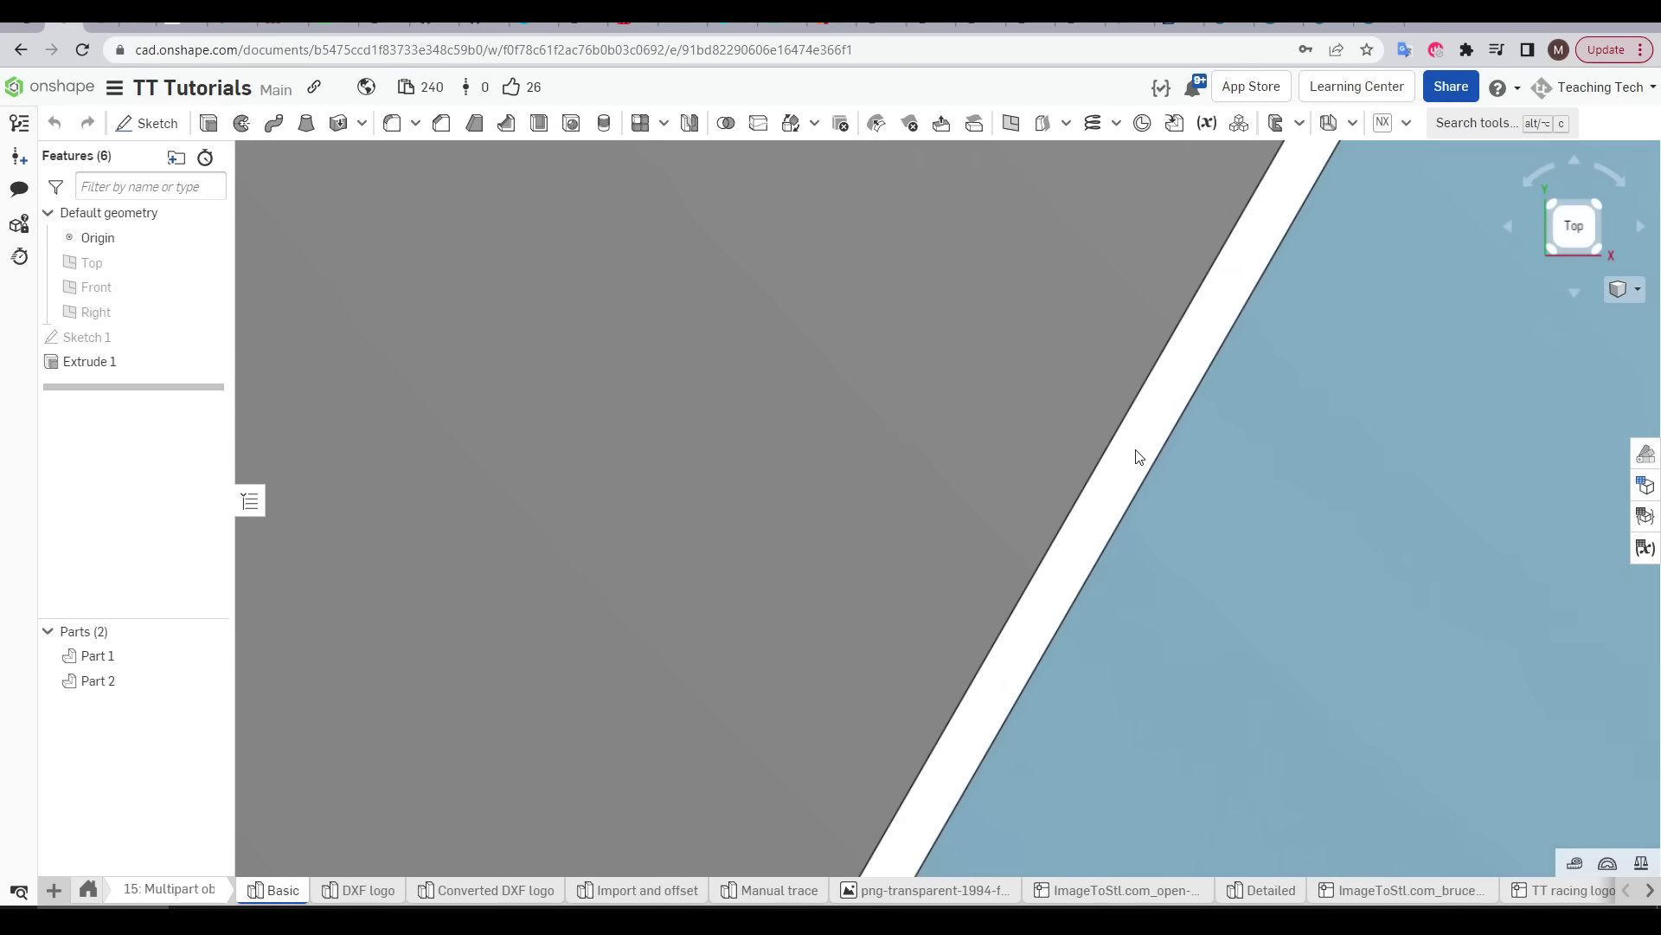
pyautogui.doubleClick(1139, 457)
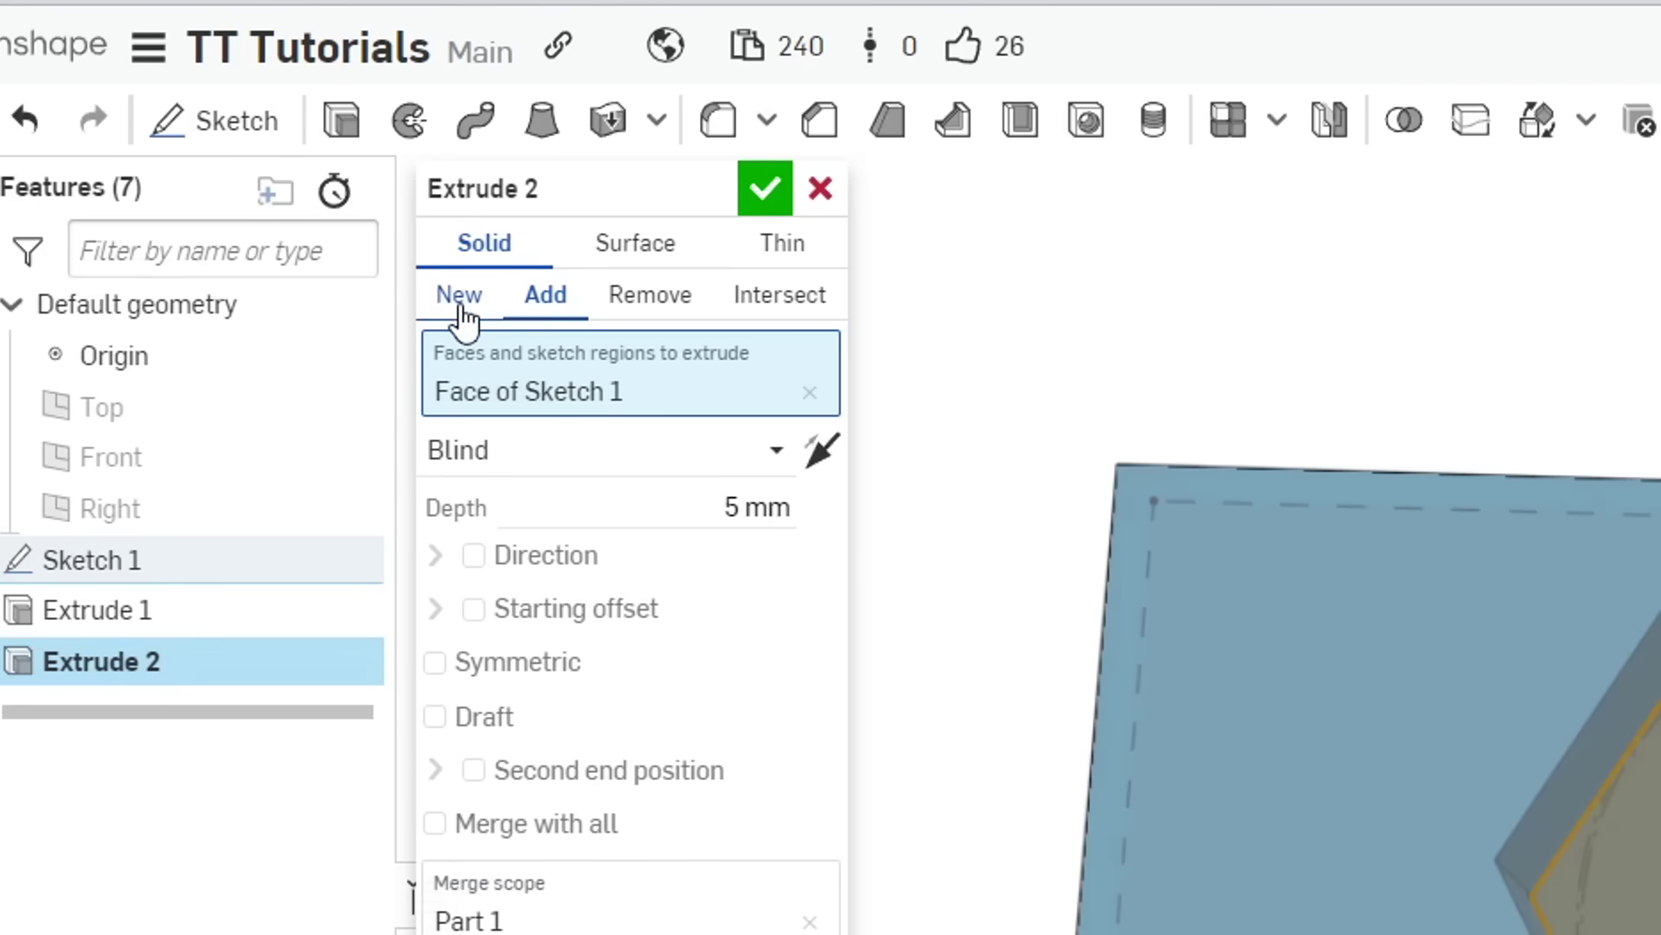
# Step: Extrude the hexagonal region of Sketch 1 by 5 mm as a separate new part inside the plate's opening
pyautogui.click(463, 313)
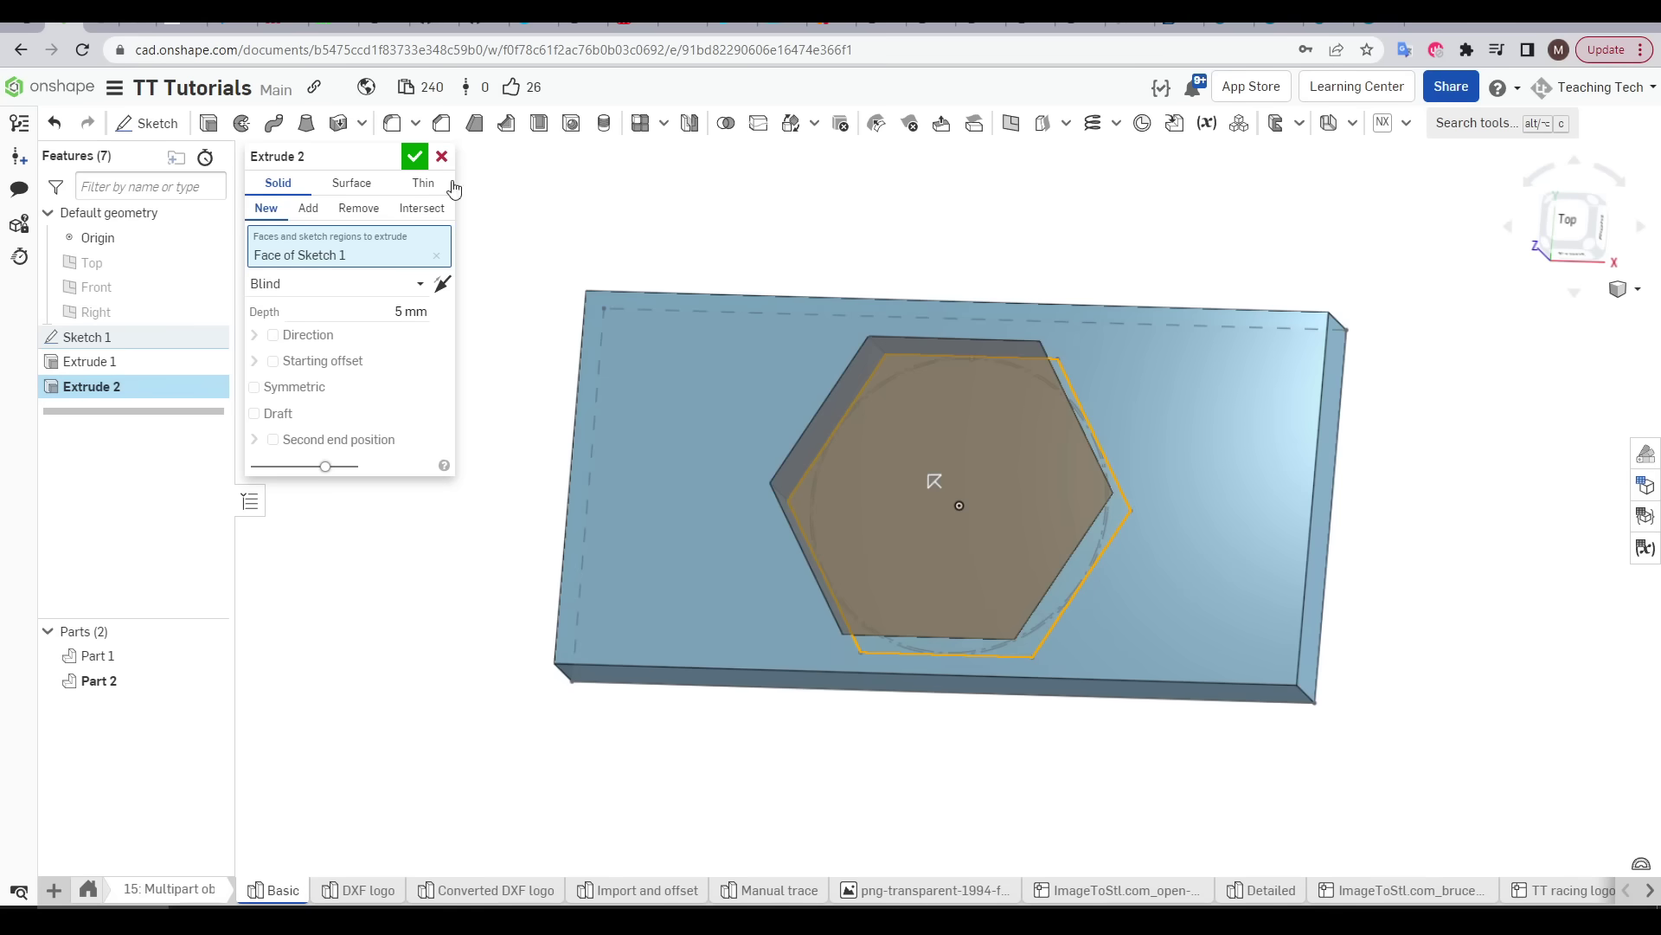
pyautogui.click(765, 187)
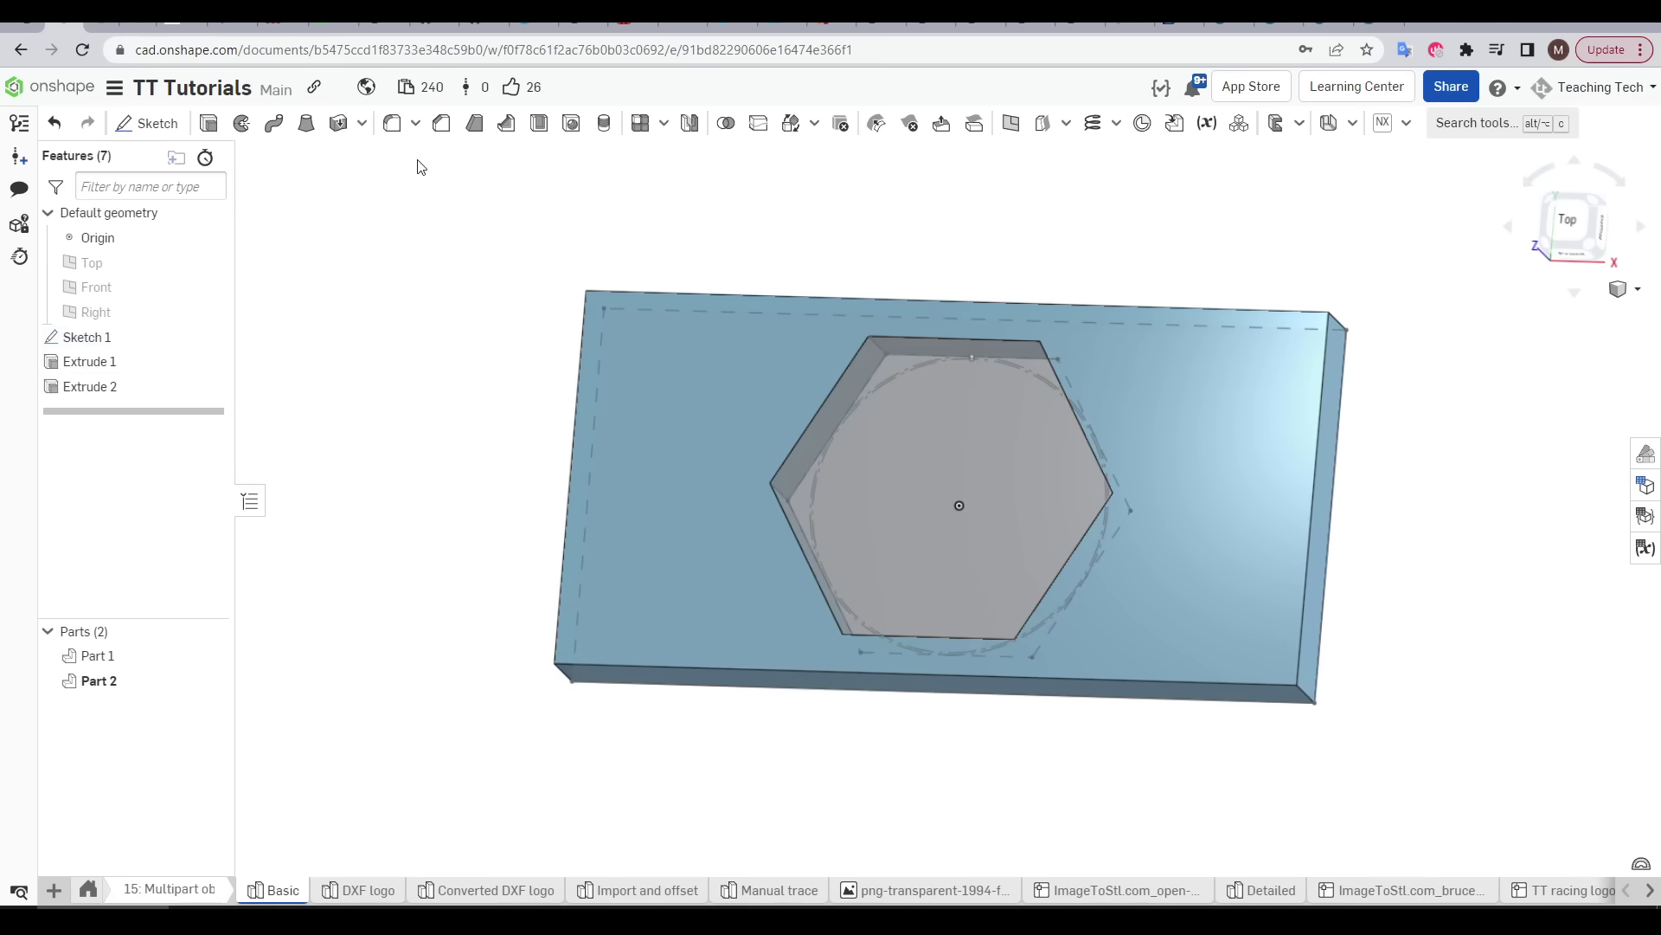
pyautogui.hotkey('shift', '5')
pyautogui.moveTo(1357, 456); pyautogui.dragTo(1140, 479, button='right')
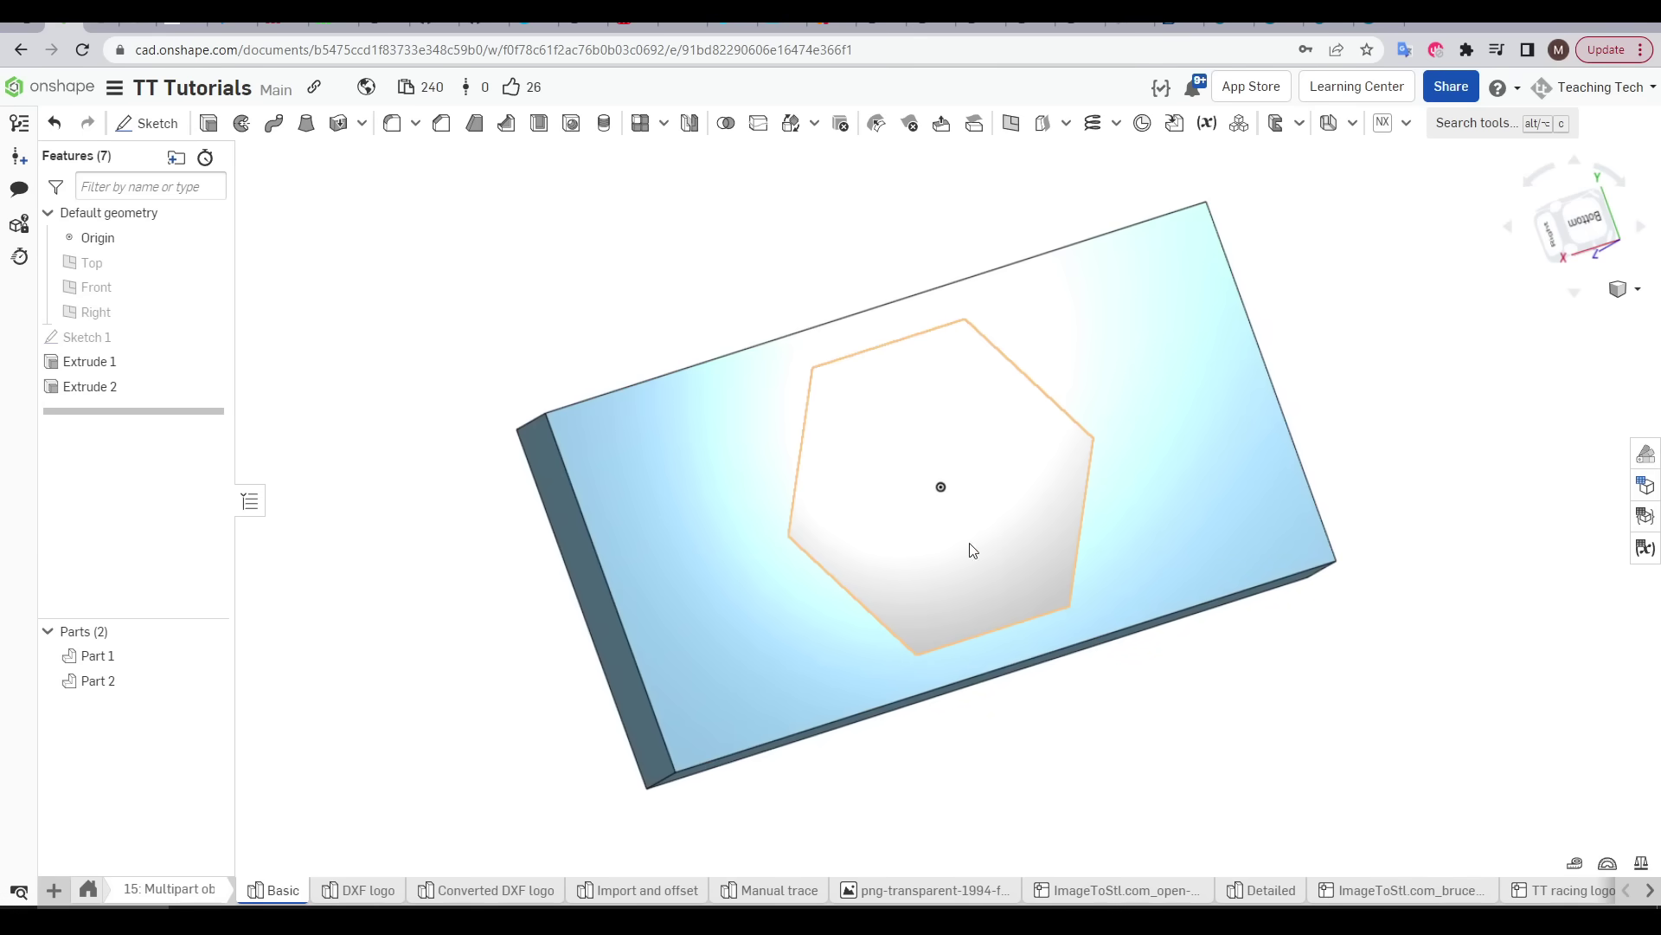
pyautogui.hotkey('shift', '5')
pyautogui.moveTo(930, 545); pyautogui.dragTo(1254, 526, button='middle')
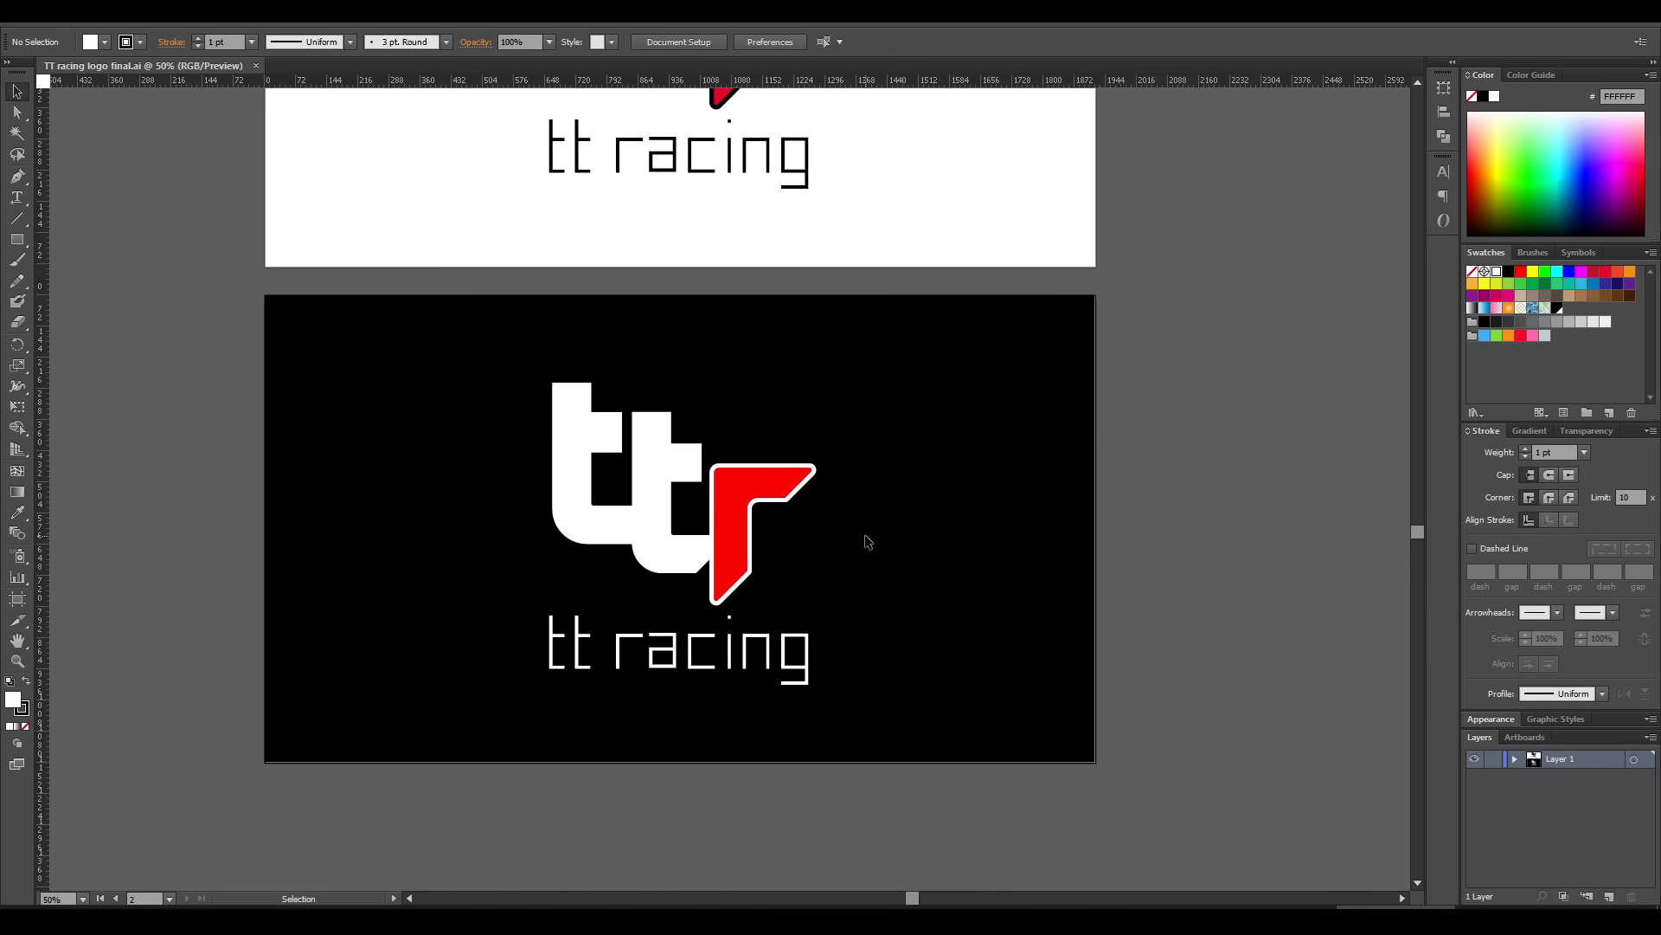
# Step: Switch to Illustrator and examine the tt racing logo artwork and its unfilled outline version
pyautogui.click(782, 474)
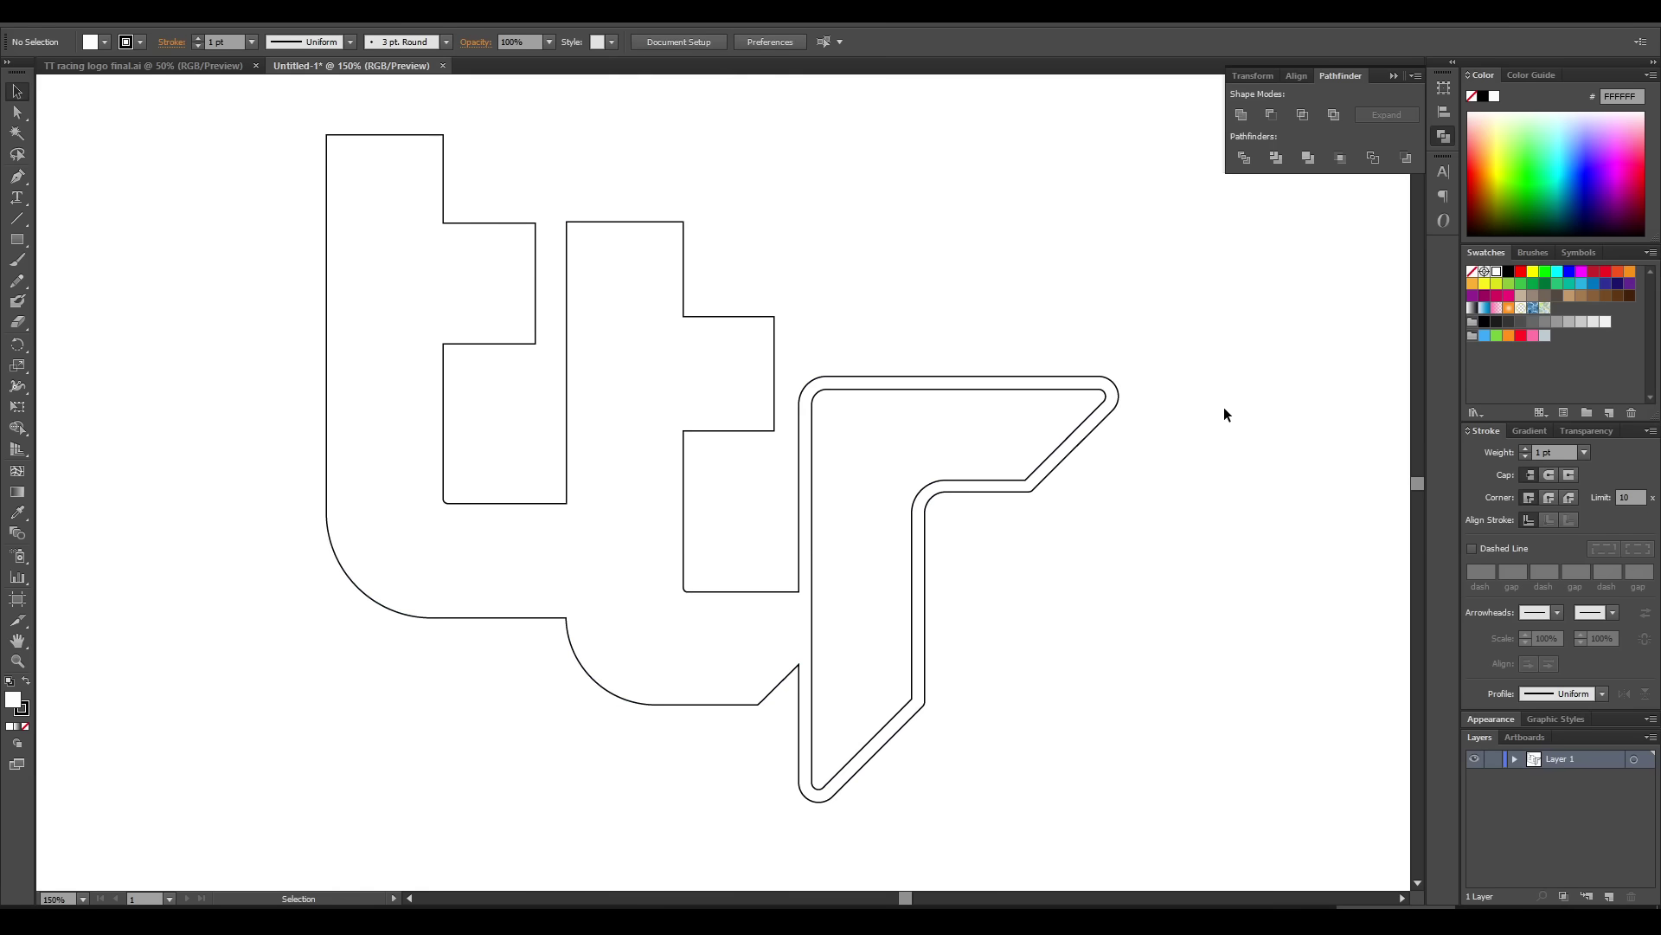
pyautogui.scroll(1, 1142, 419)
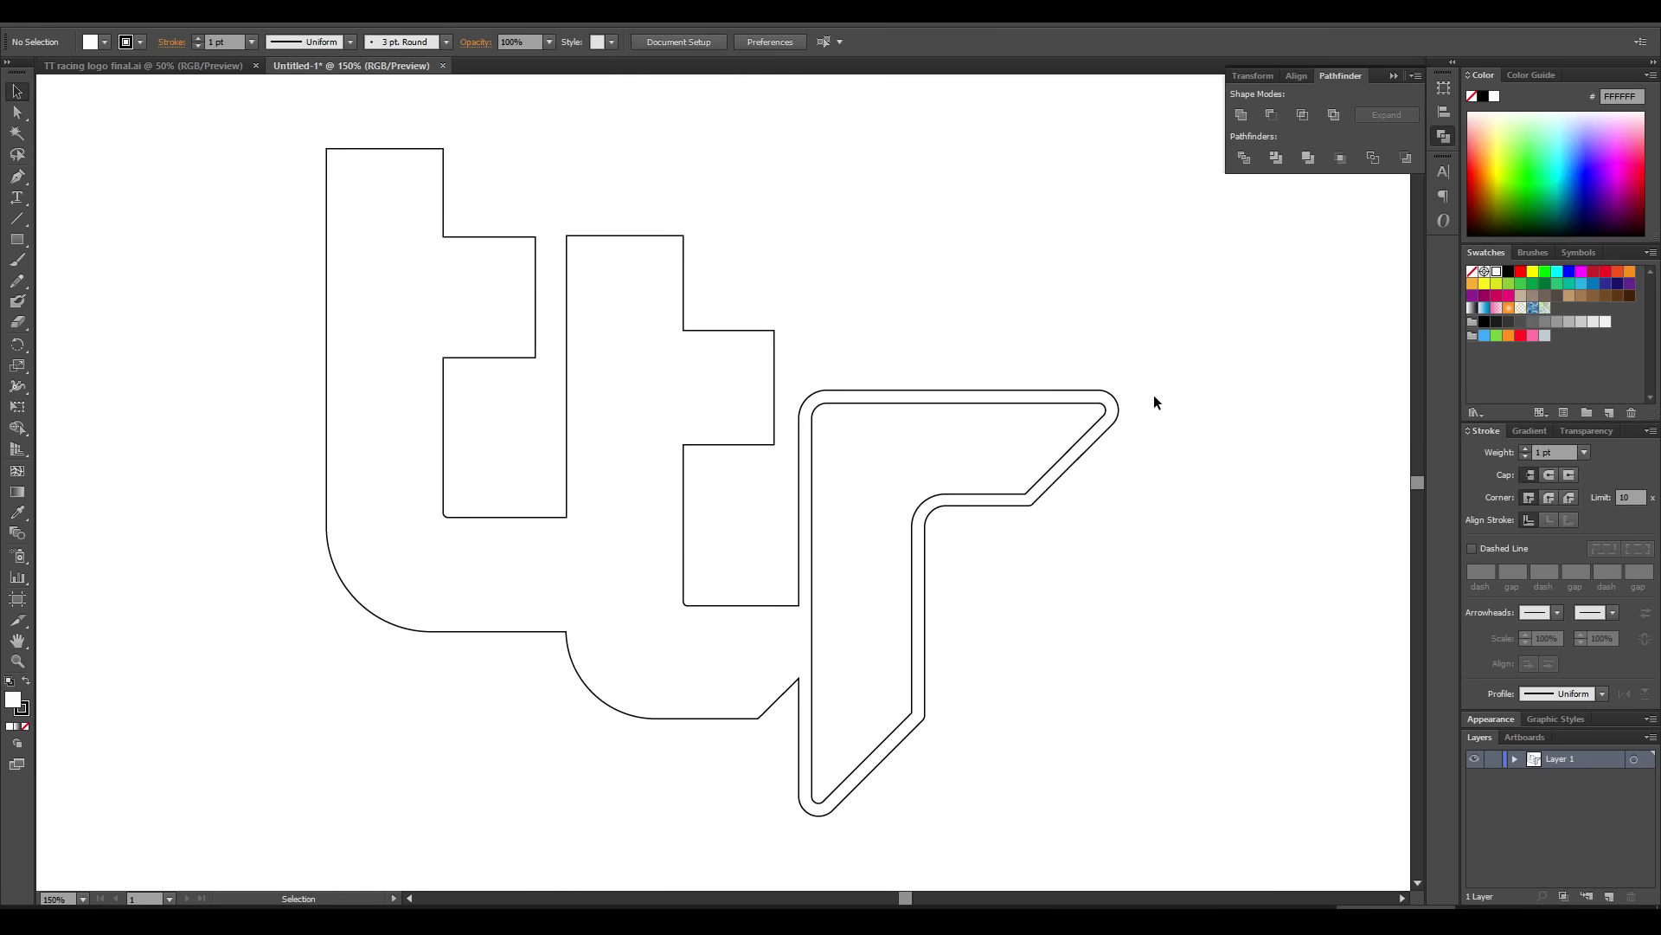
pyautogui.click(1442, 135)
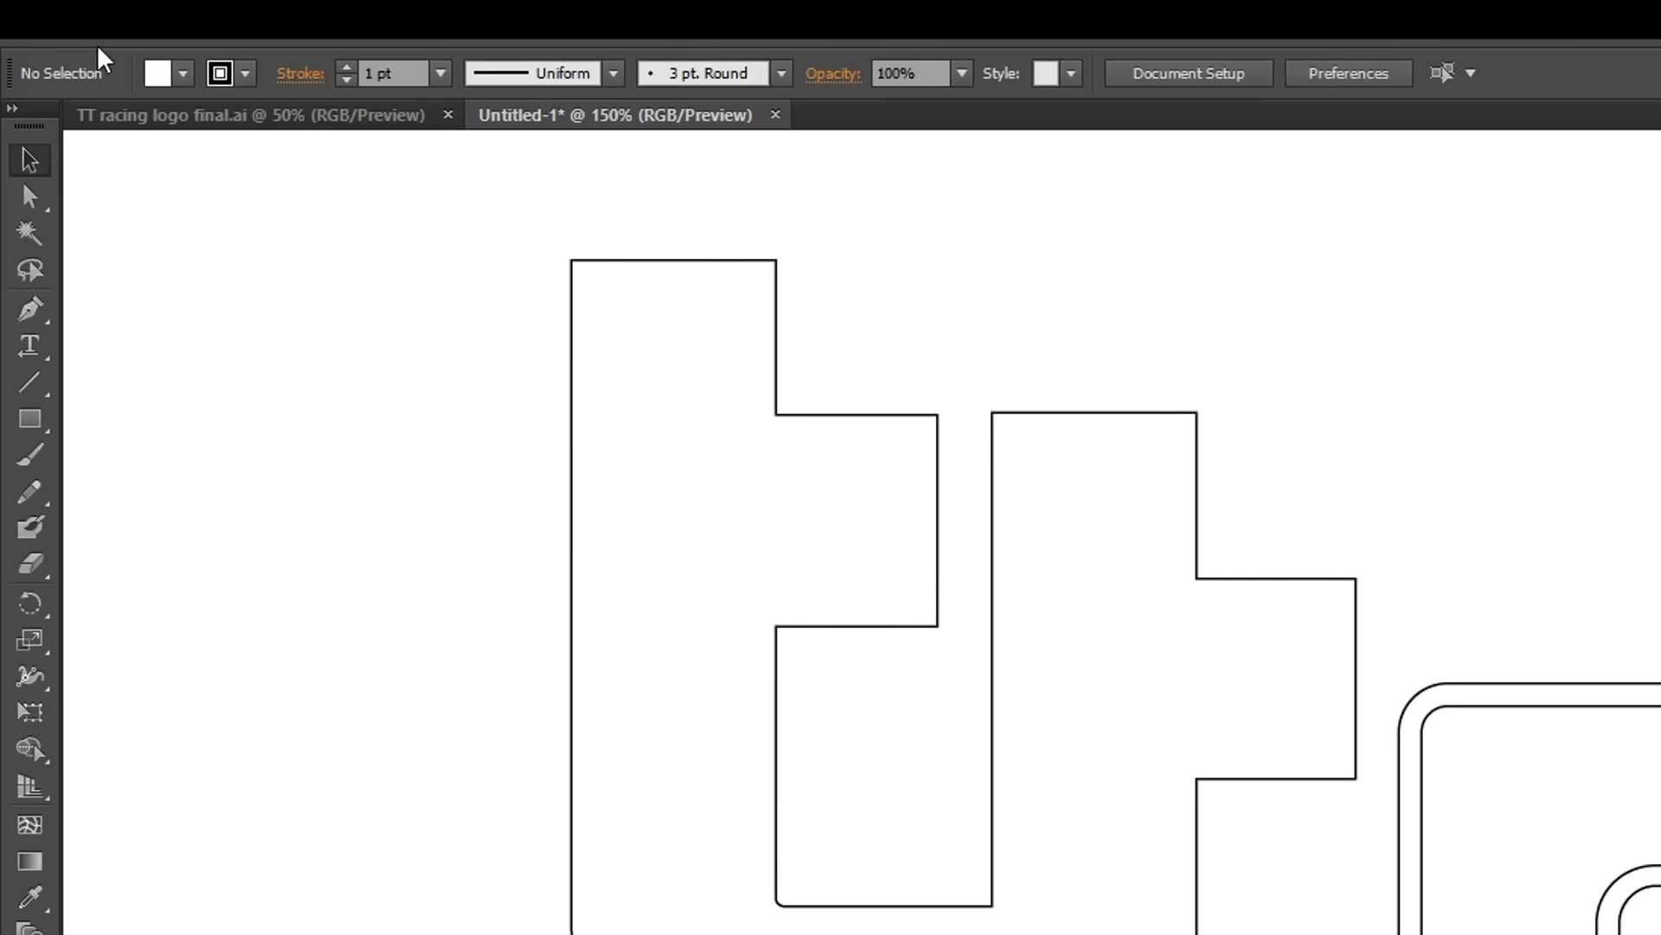
pyautogui.click(59, 17)
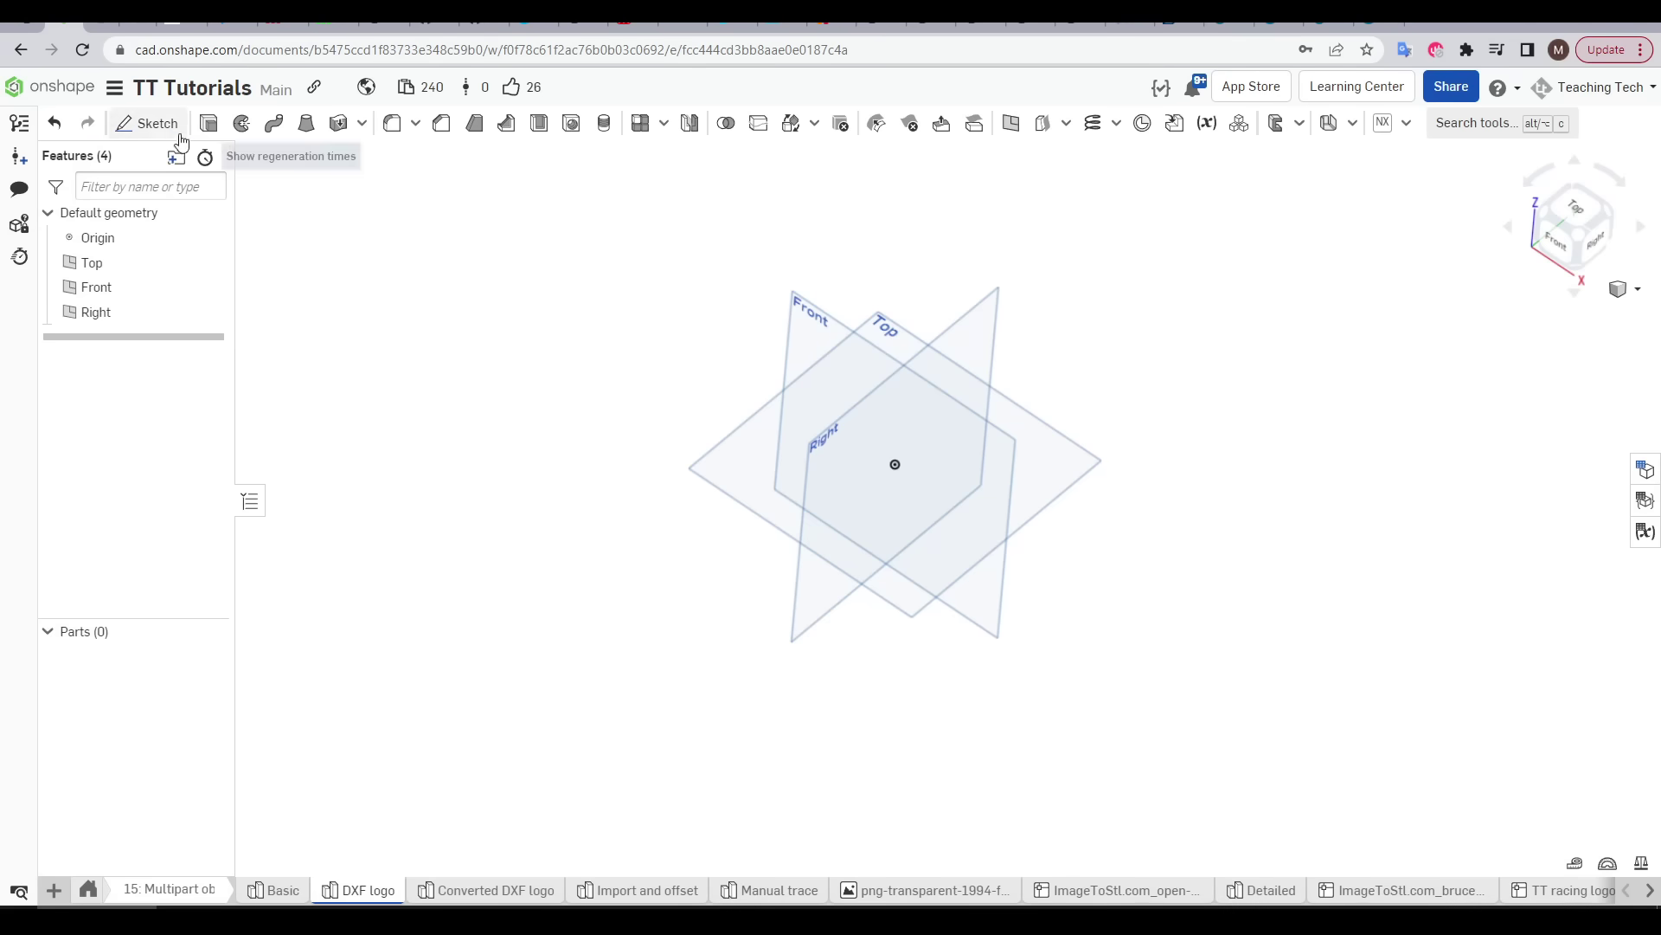
# Step: In the DXF logo part studio in Onshape, start a sketch on the Top plane and insert TT racing logo final.dwg in millimetres
pyautogui.click(147, 123)
pyautogui.click(883, 327)
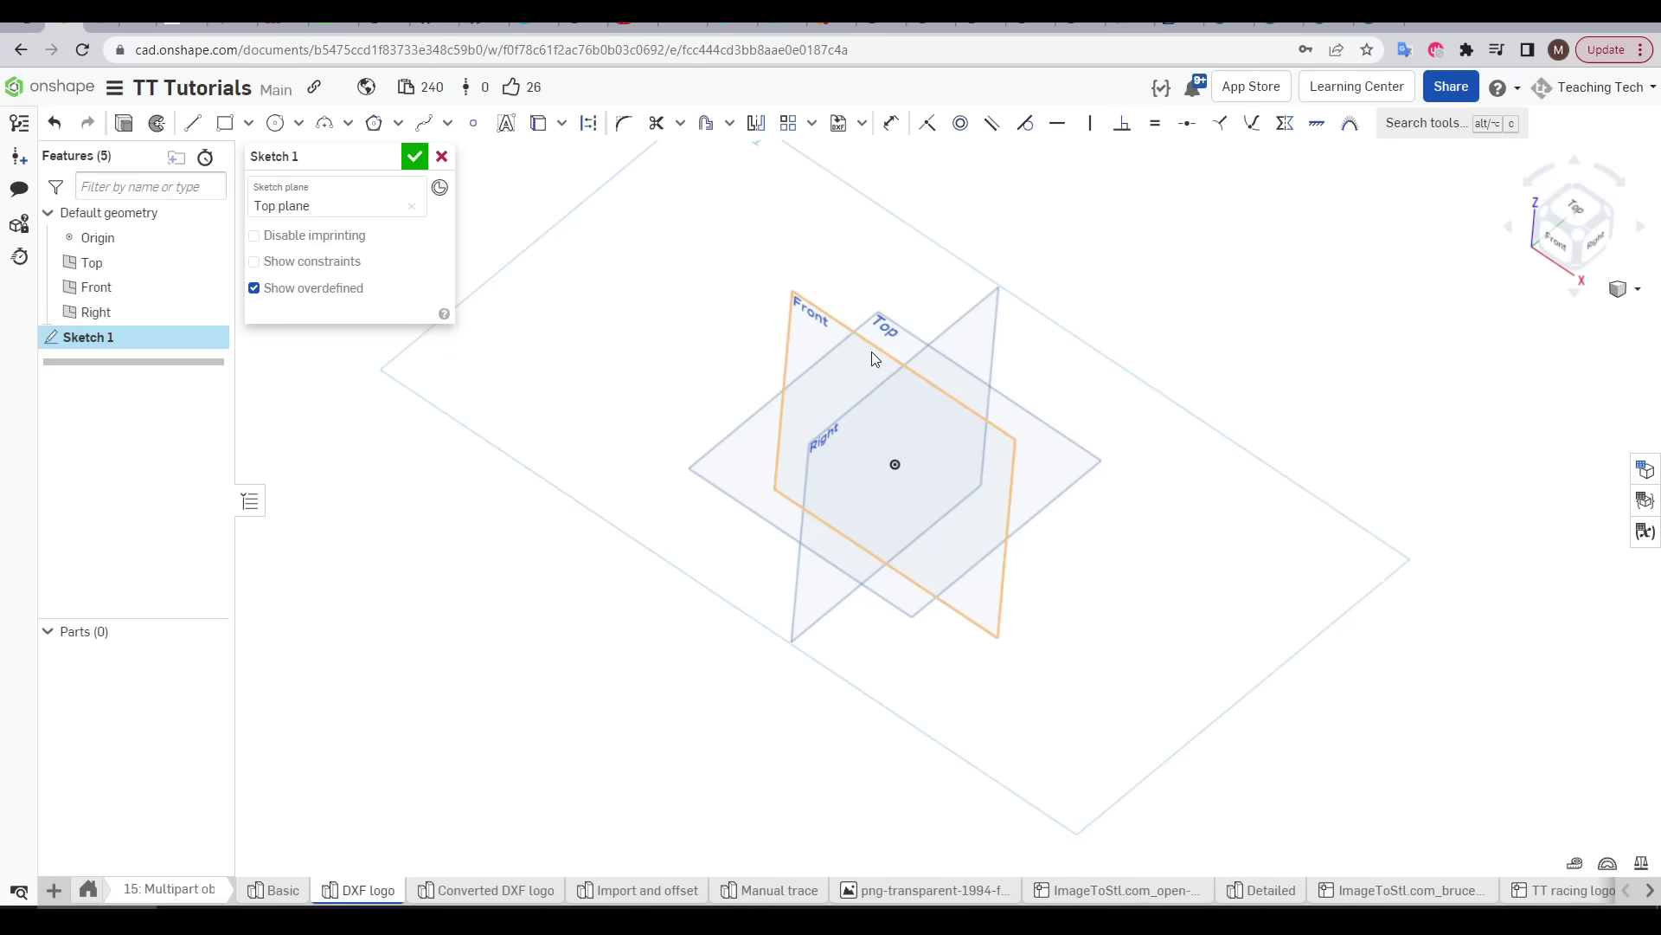
pyautogui.click(862, 123)
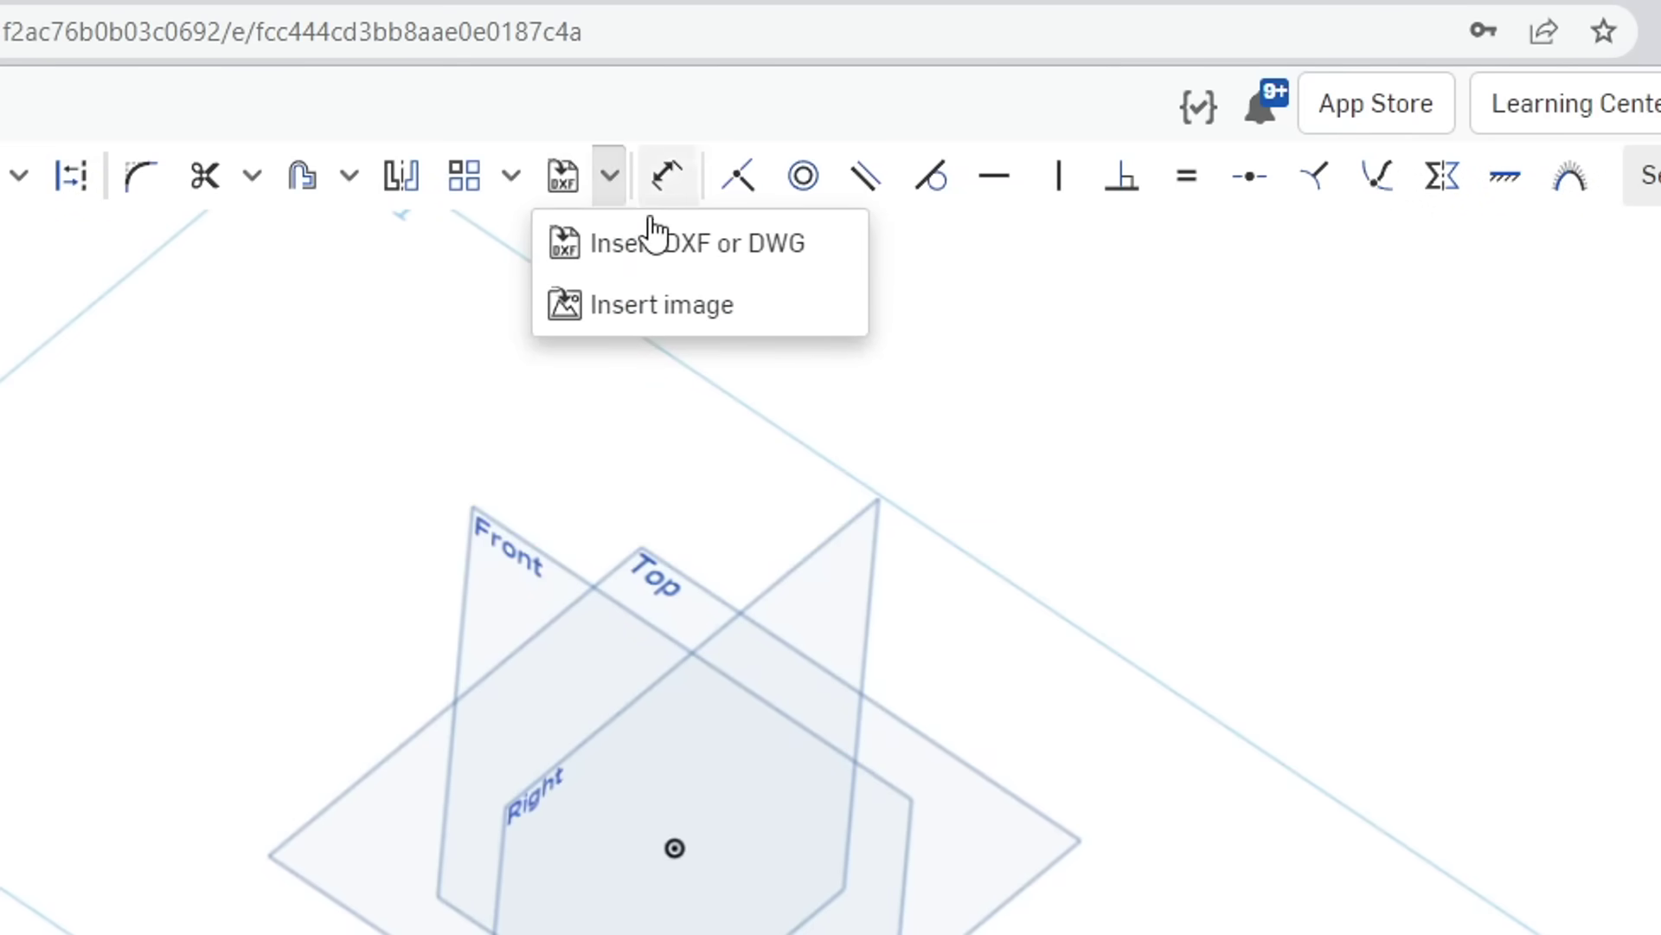
pyautogui.click(818, 264)
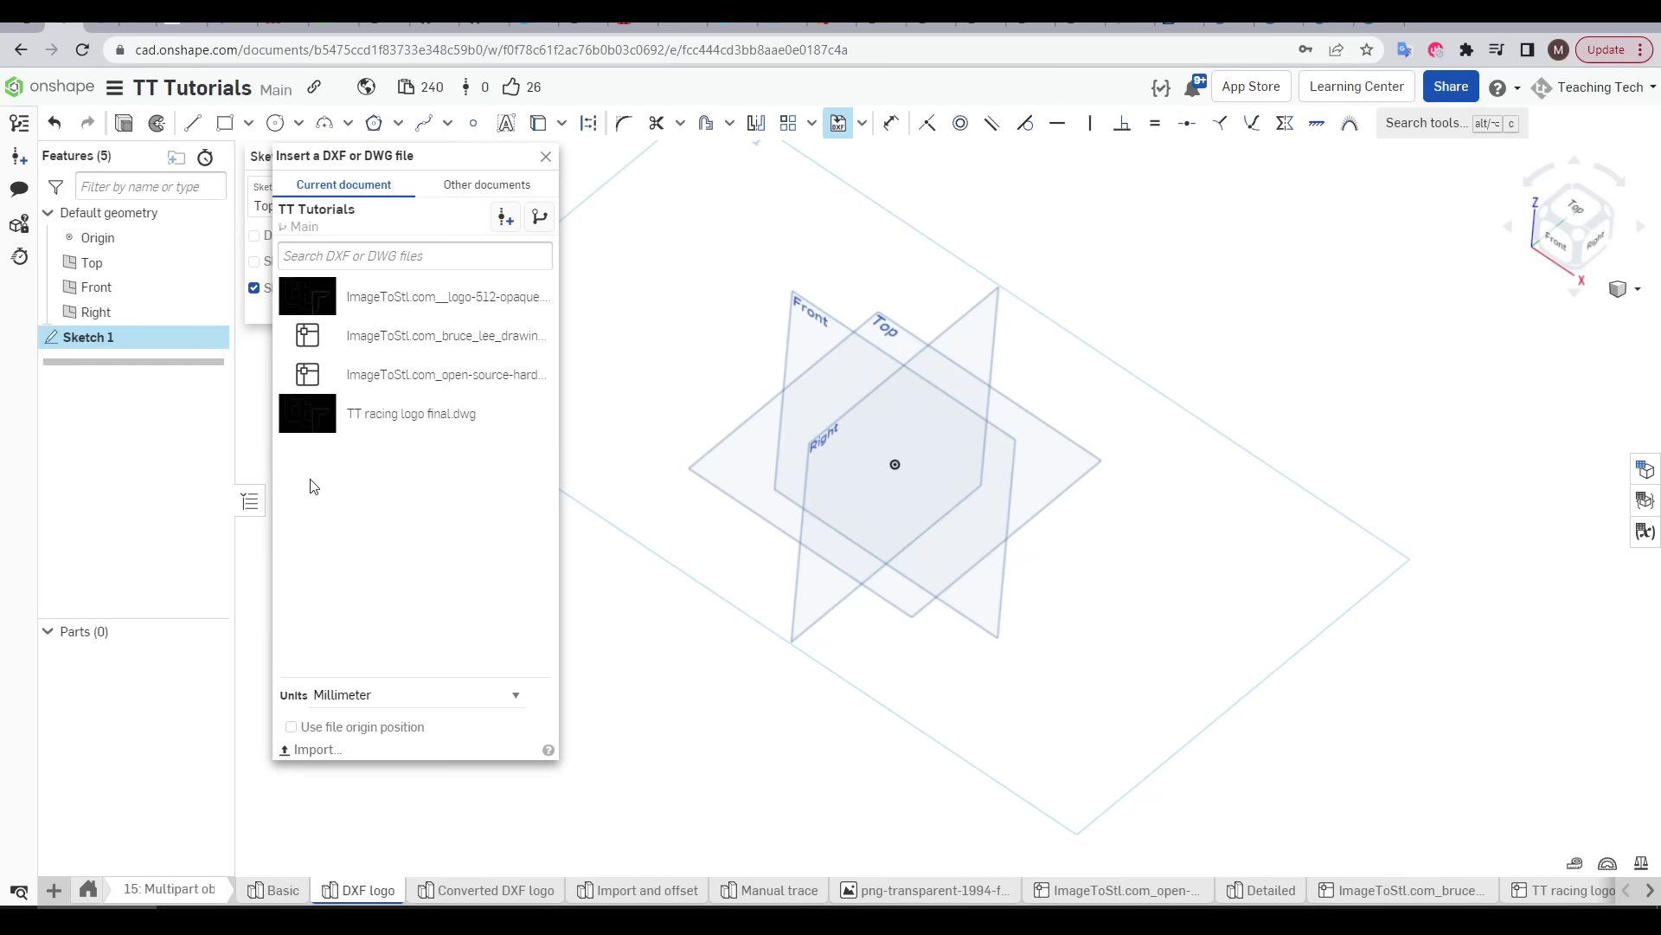
pyautogui.click(410, 424)
pyautogui.scroll(-4, 553, 458)
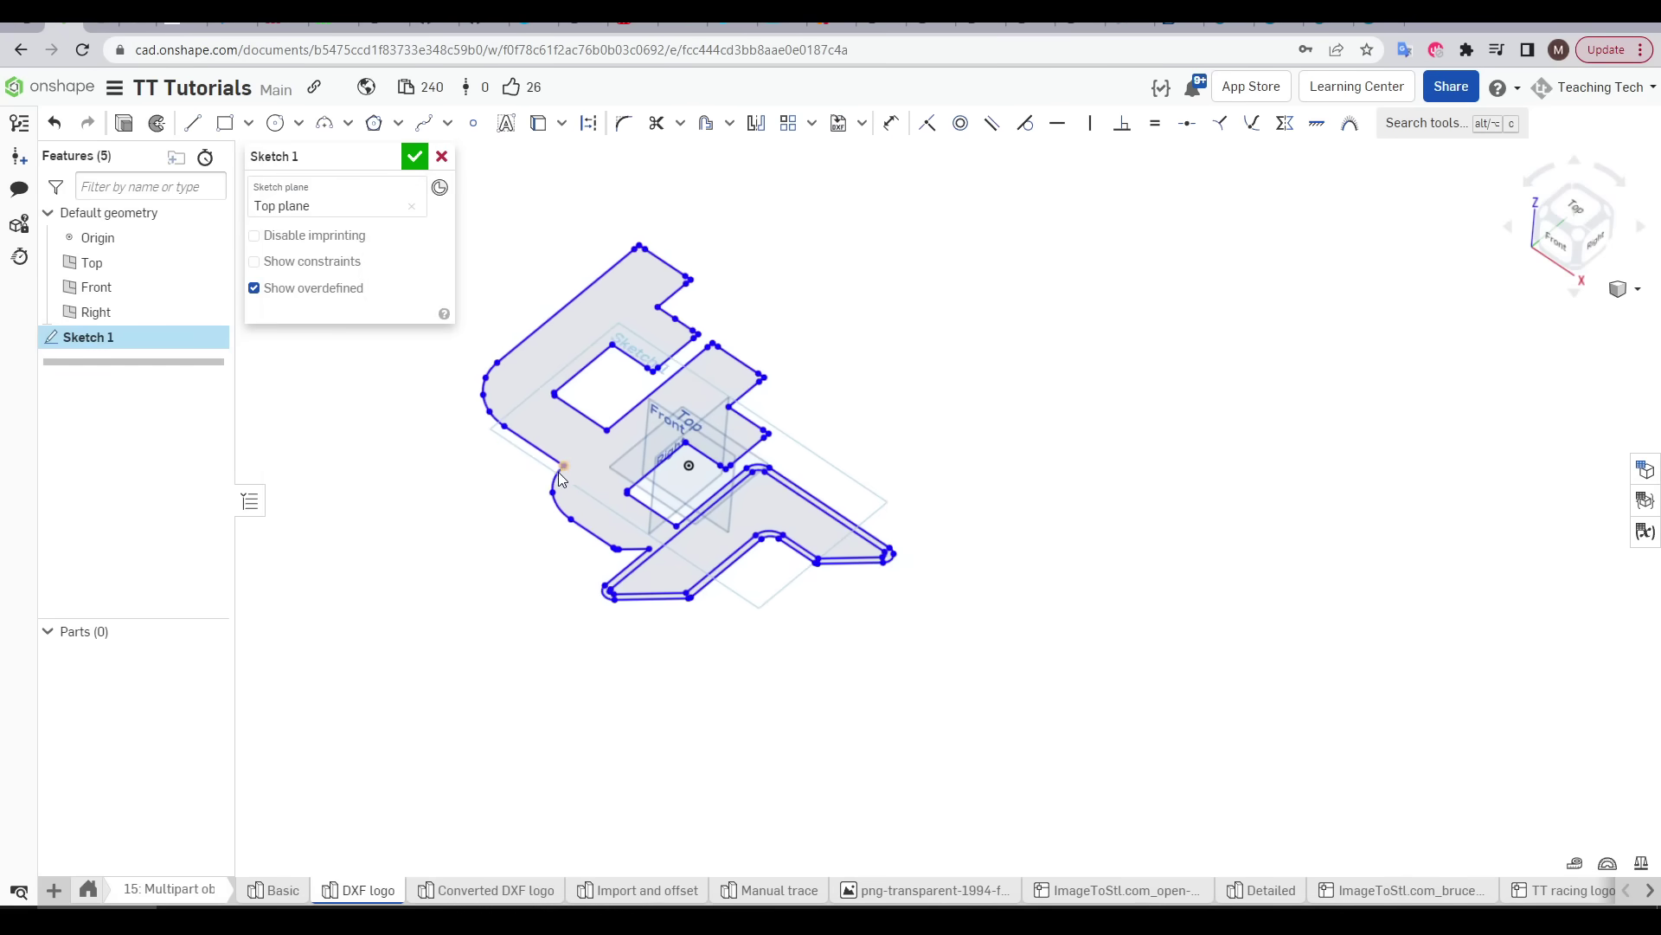
# Step: Draw a circle enclosing the whole imported logo, centred roughly on the logo's middle
pyautogui.press('n')
pyautogui.scroll(10, 1039, 606)
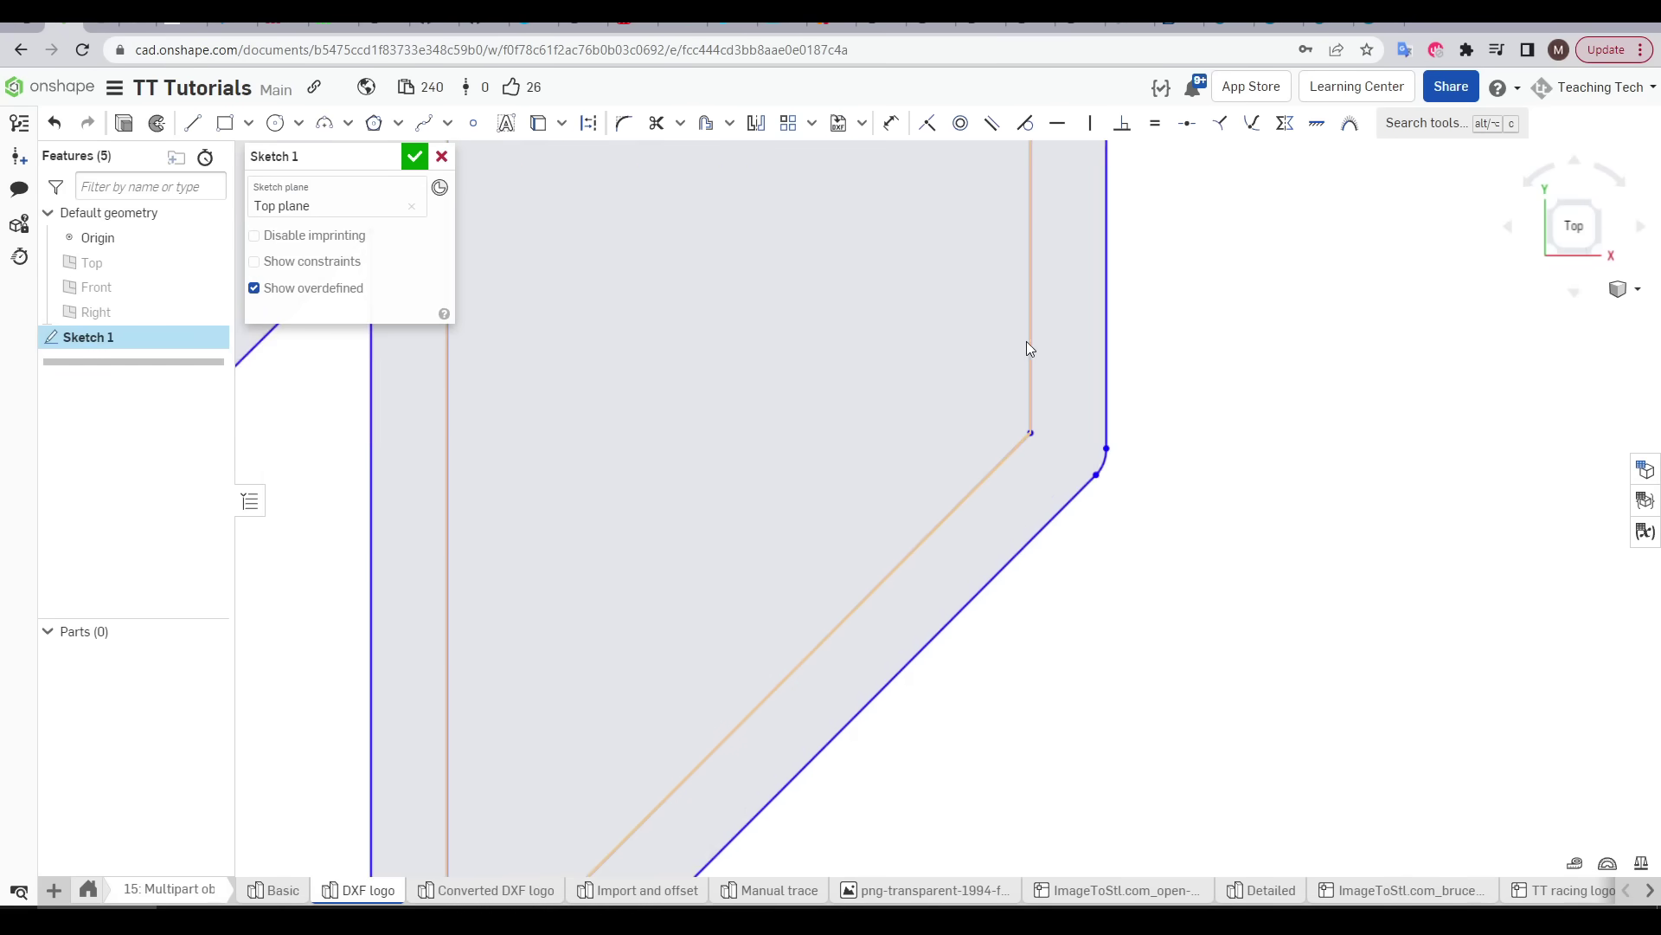
pyautogui.moveTo(786, 579); pyautogui.dragTo(930, 431, button='middle')
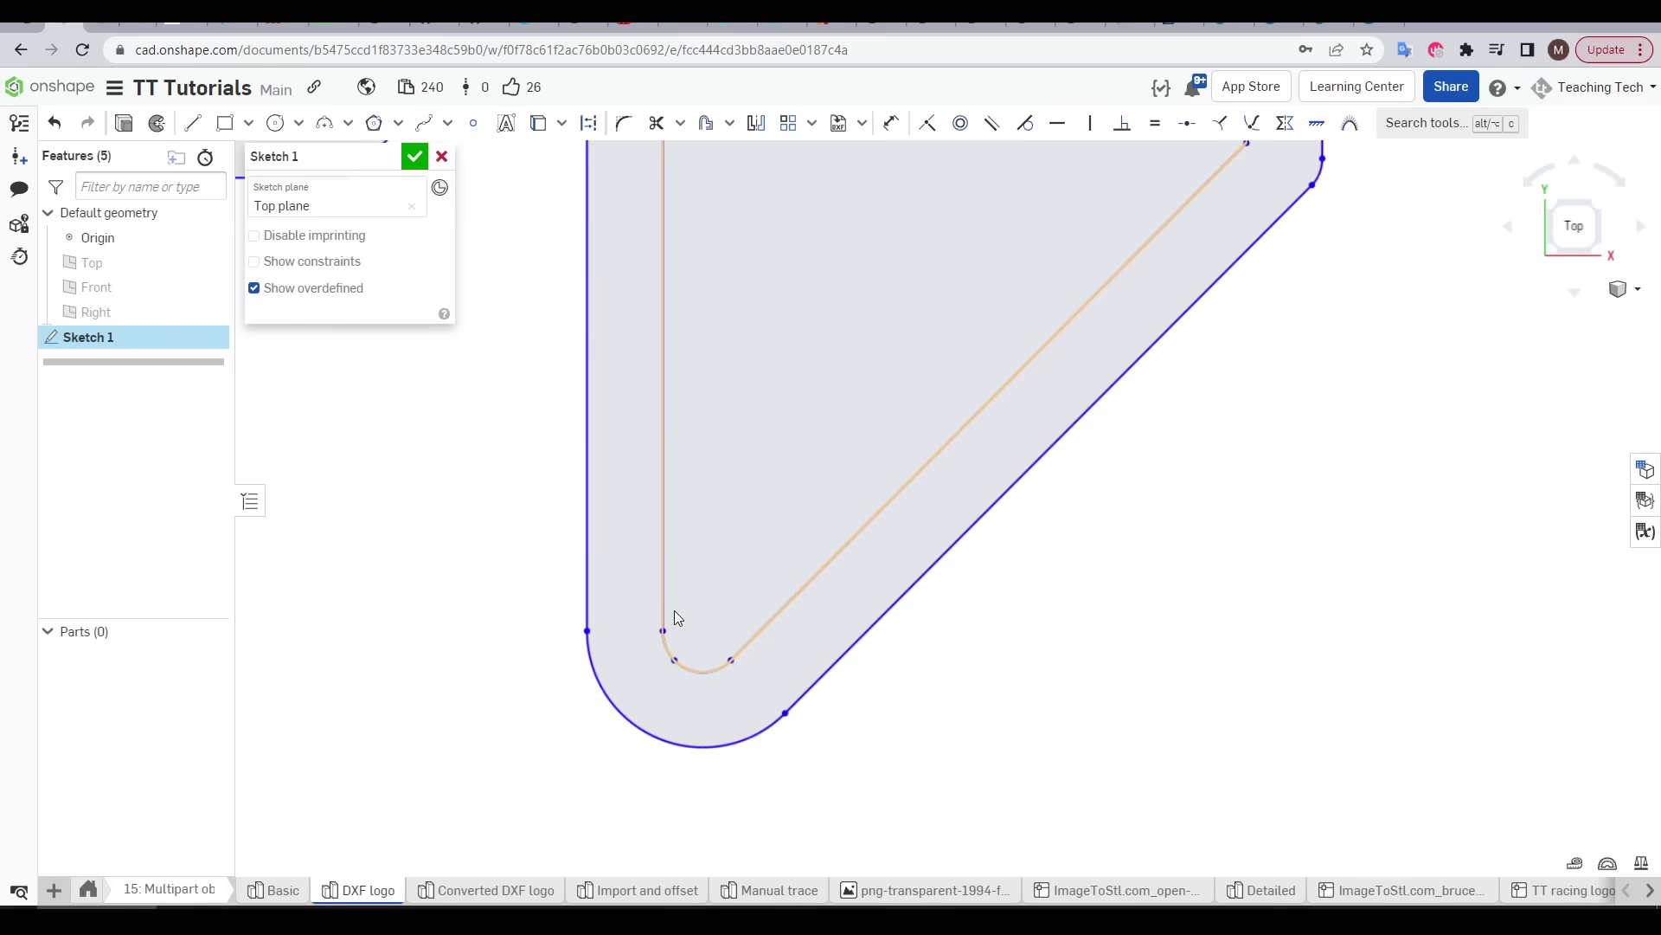
pyautogui.press('f')
pyautogui.press('c')
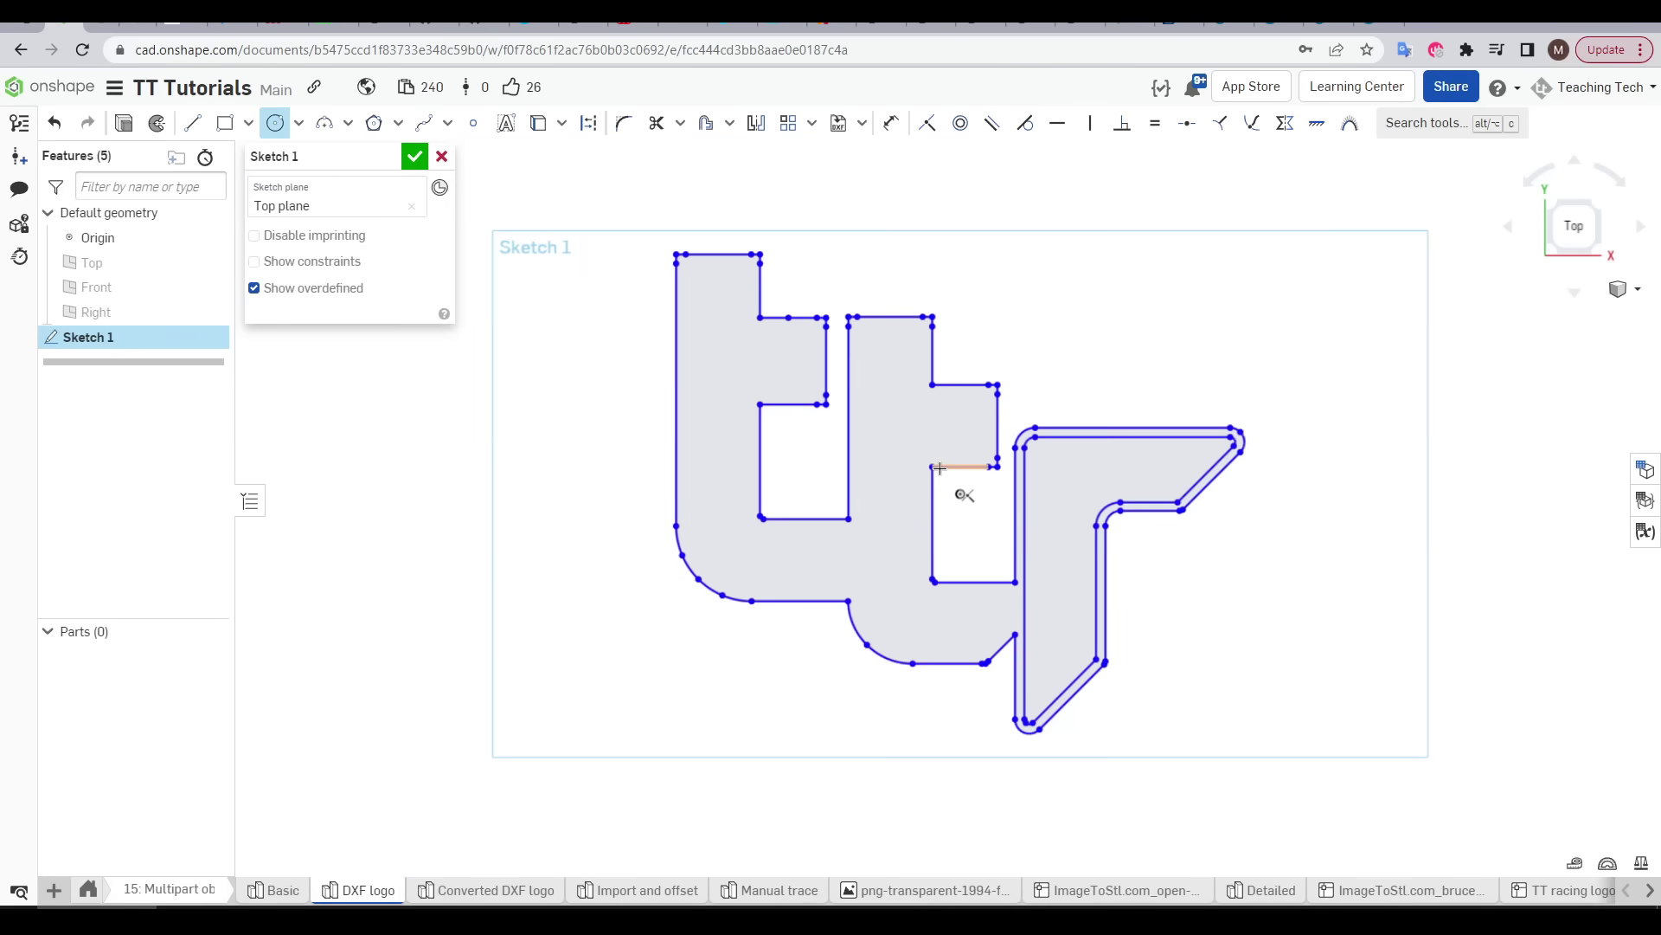
pyautogui.click(914, 467)
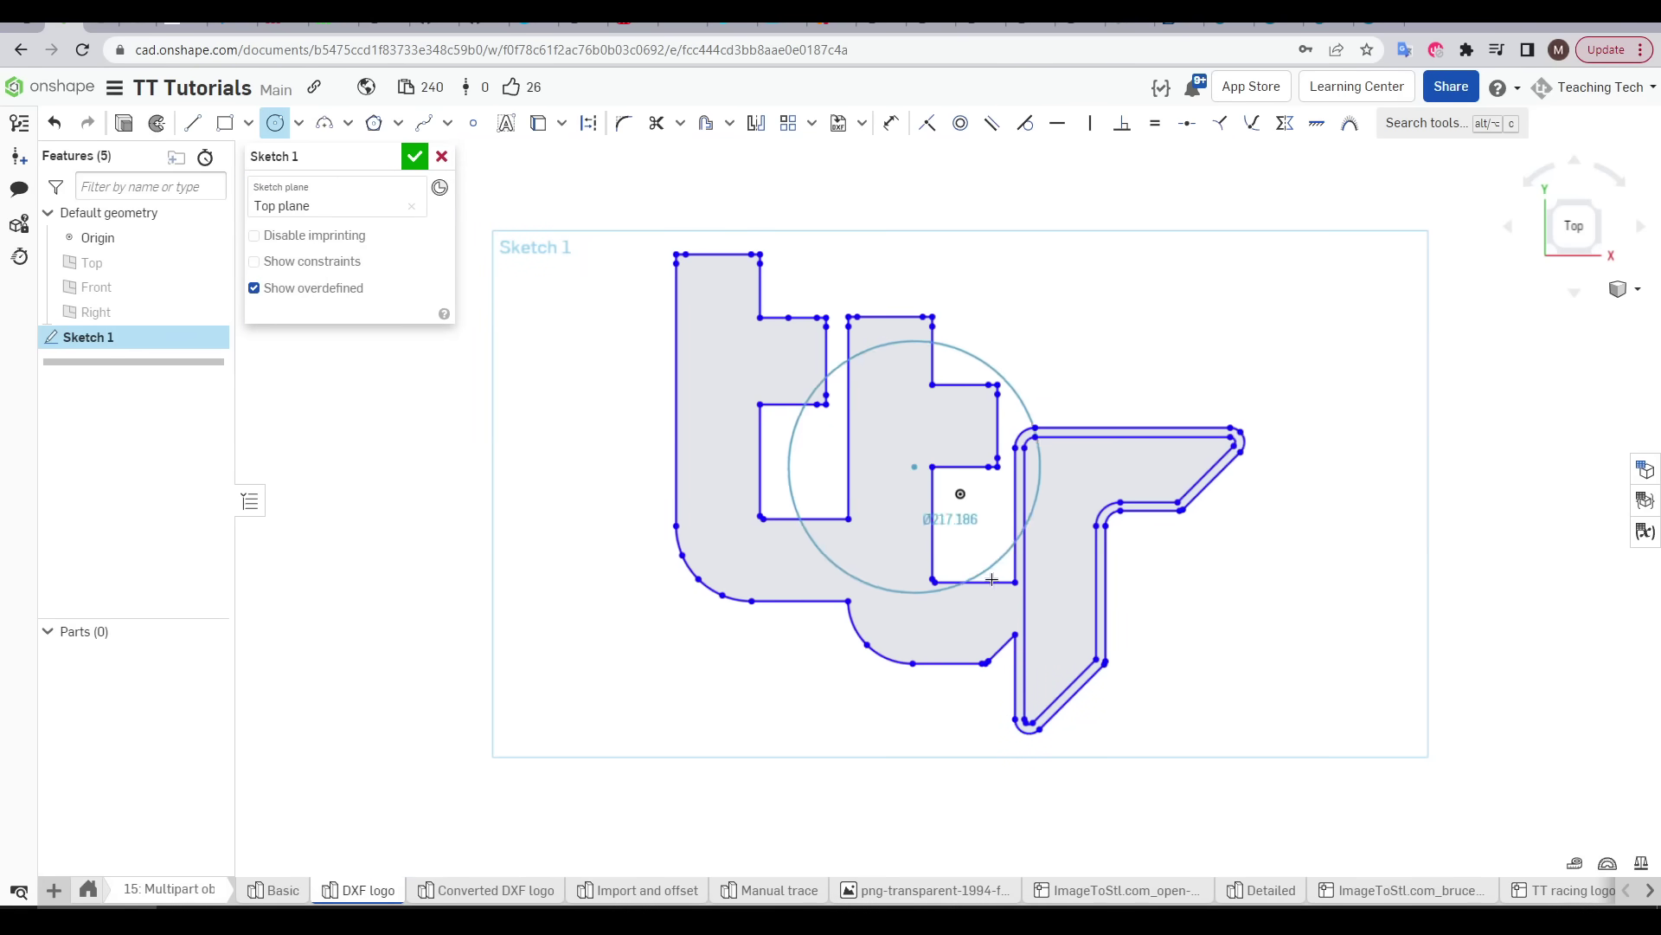
pyautogui.click(1270, 720)
pyautogui.press('f')
# Step: Dimension the enclosing circle's diameter to 80 mm and finish the sketch
pyautogui.press('u')
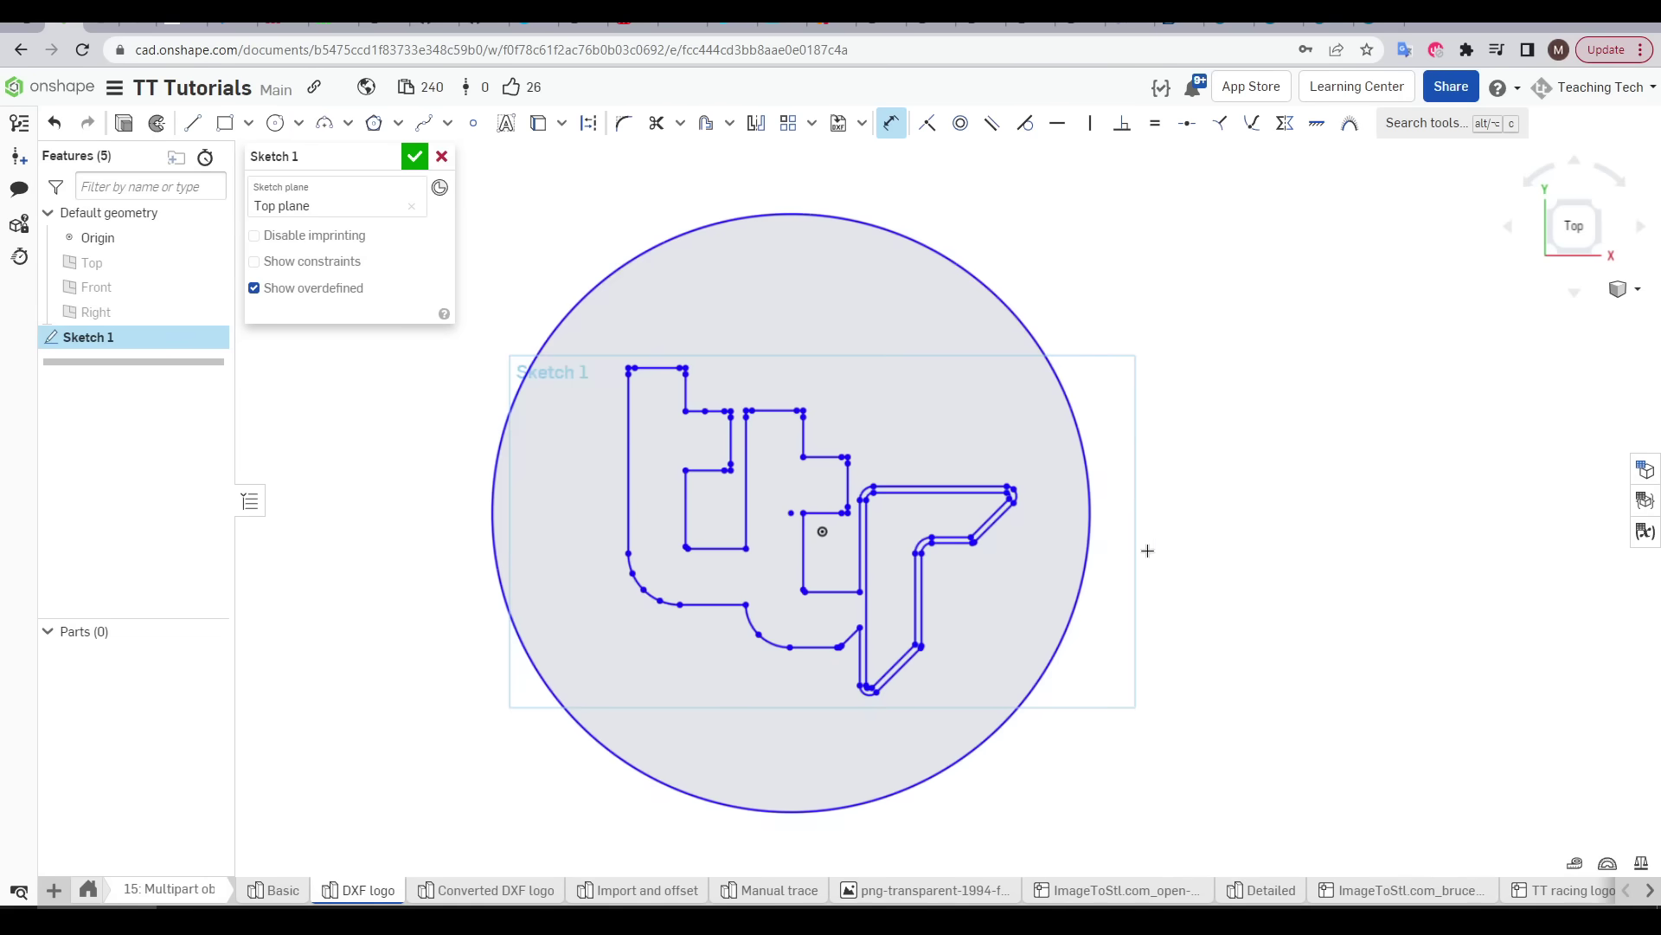
pyautogui.click(1090, 502)
pyautogui.click(1173, 564)
pyautogui.write('80')
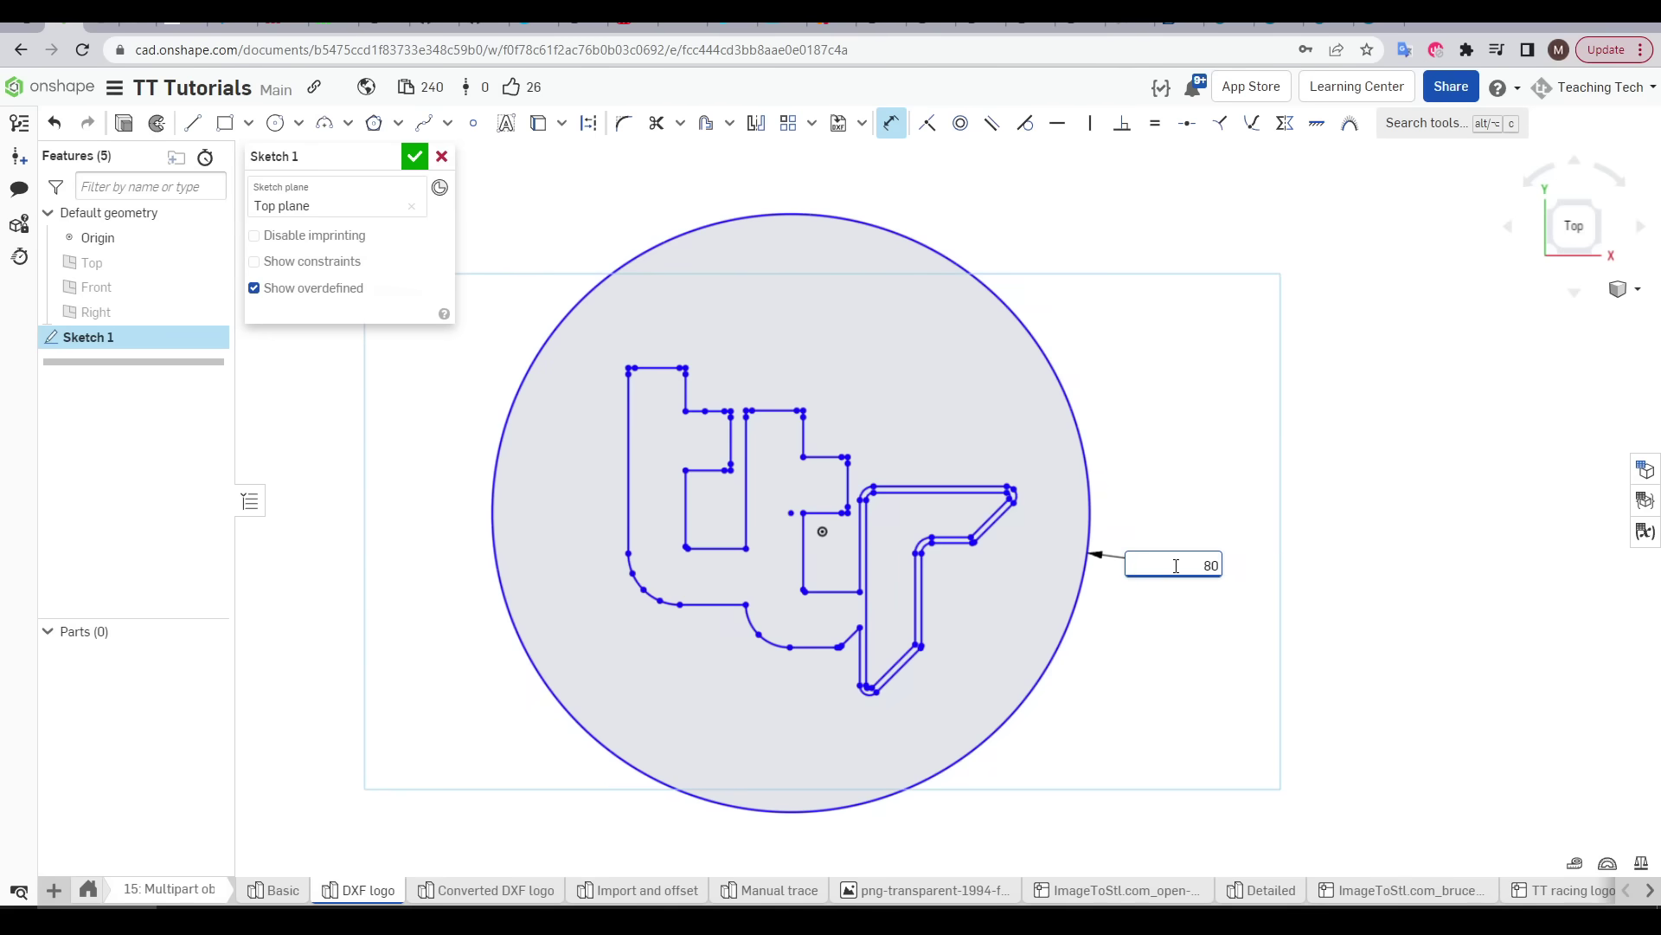
pyautogui.press('Return')
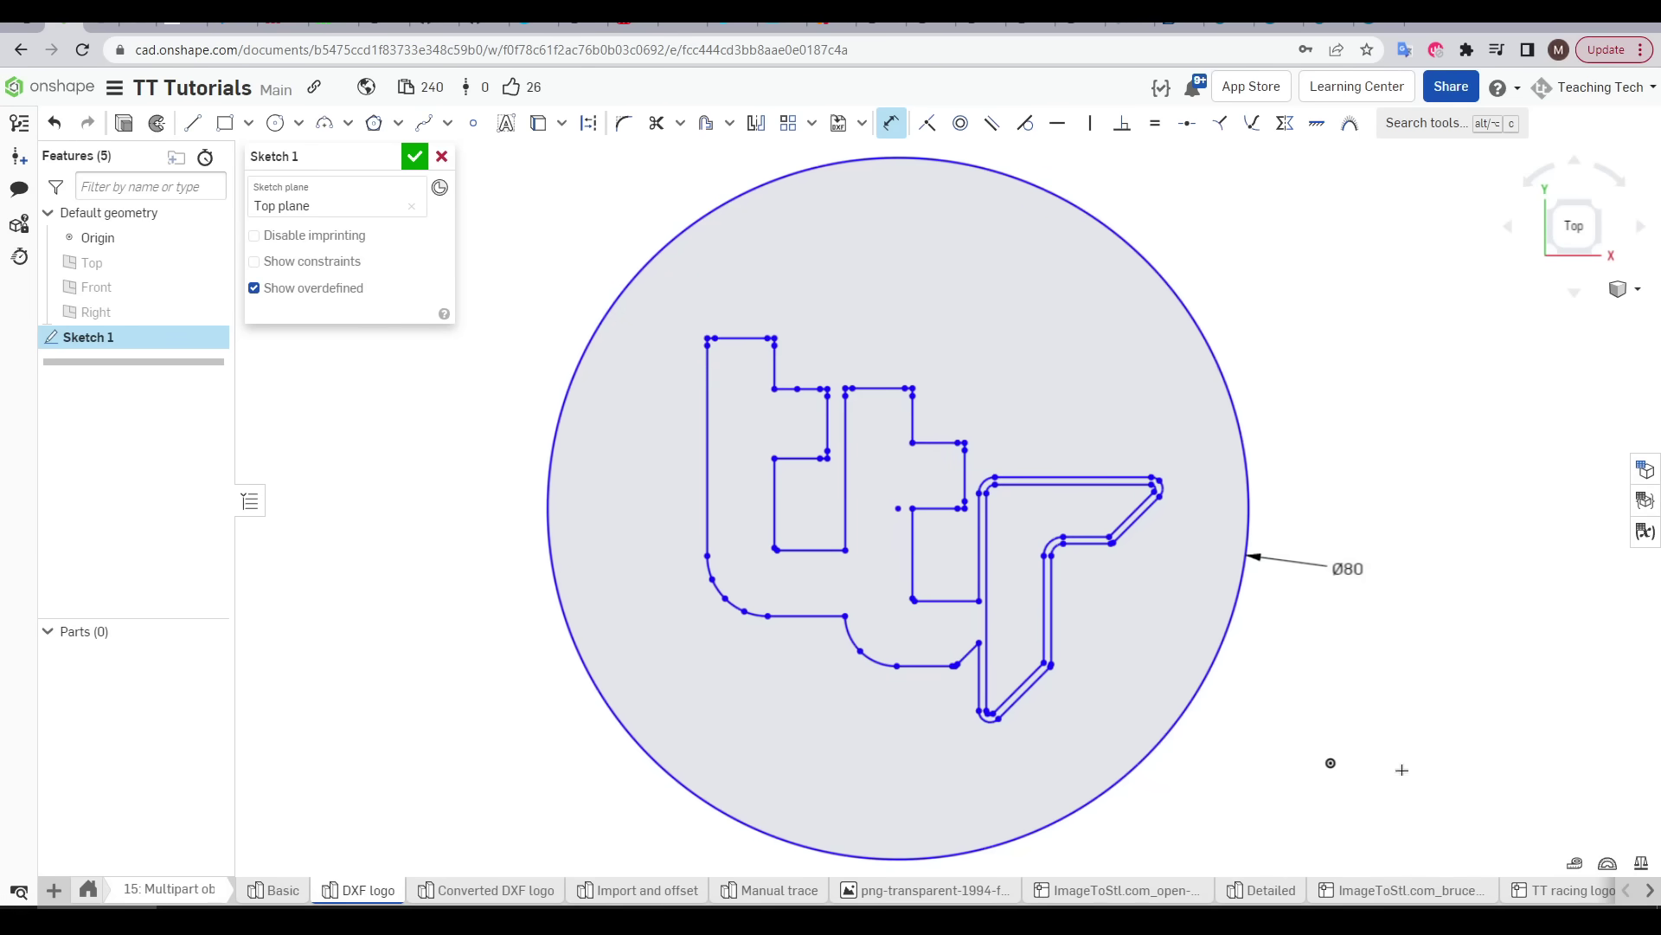
pyautogui.press('Escape')
pyautogui.press('f')
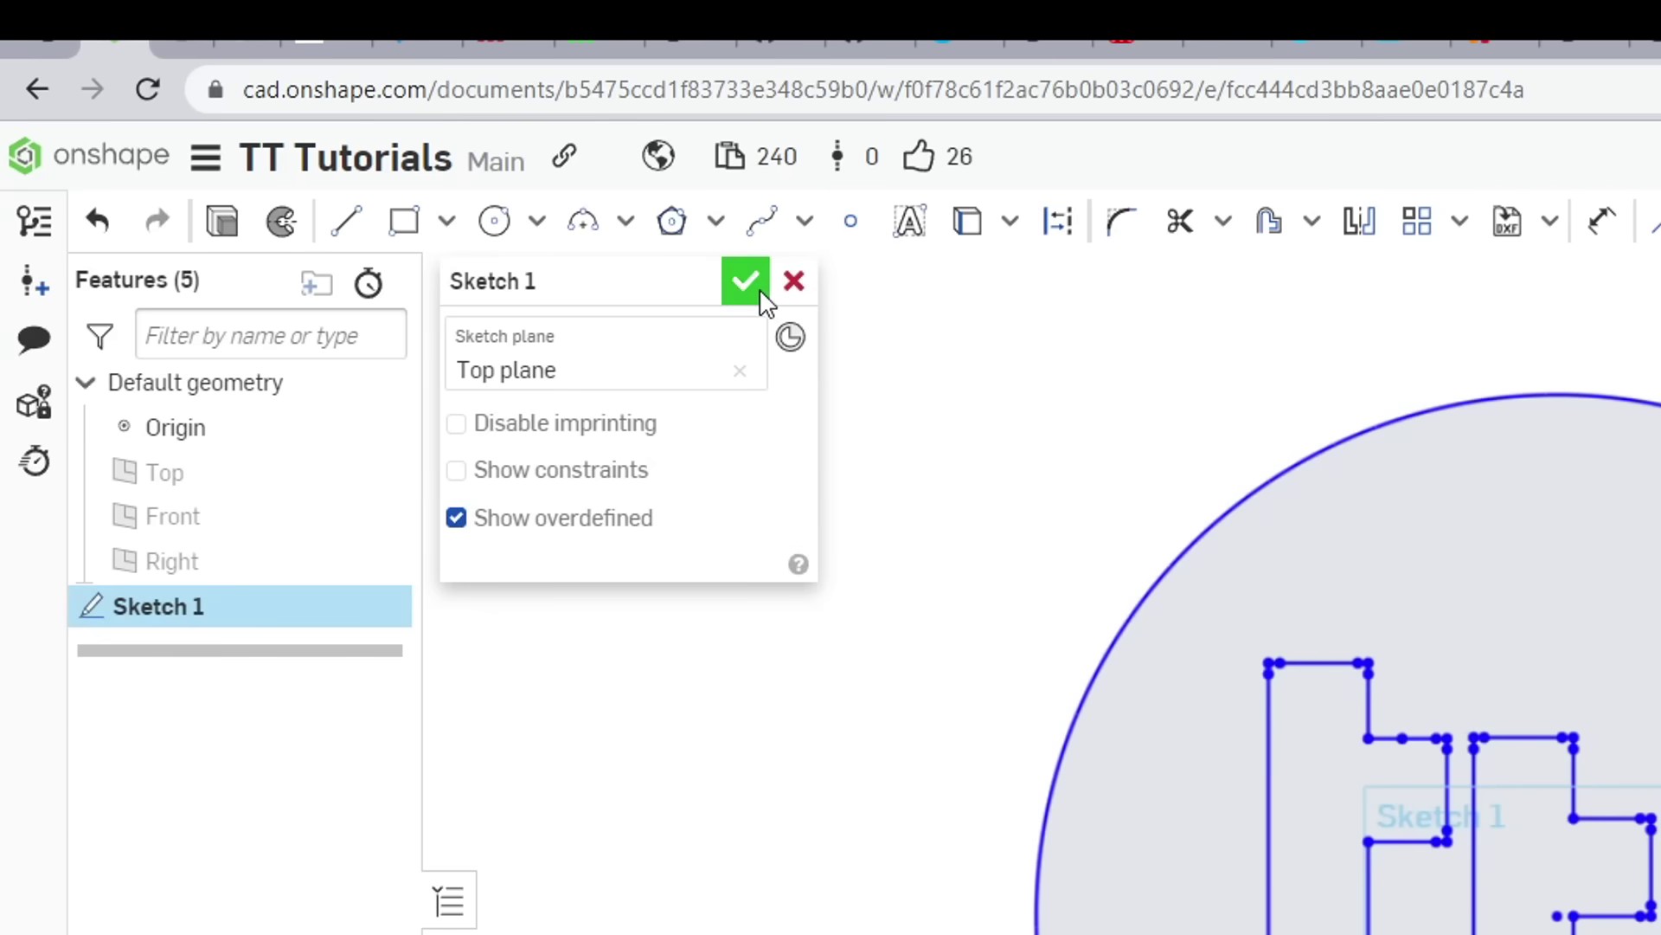
pyautogui.click(761, 291)
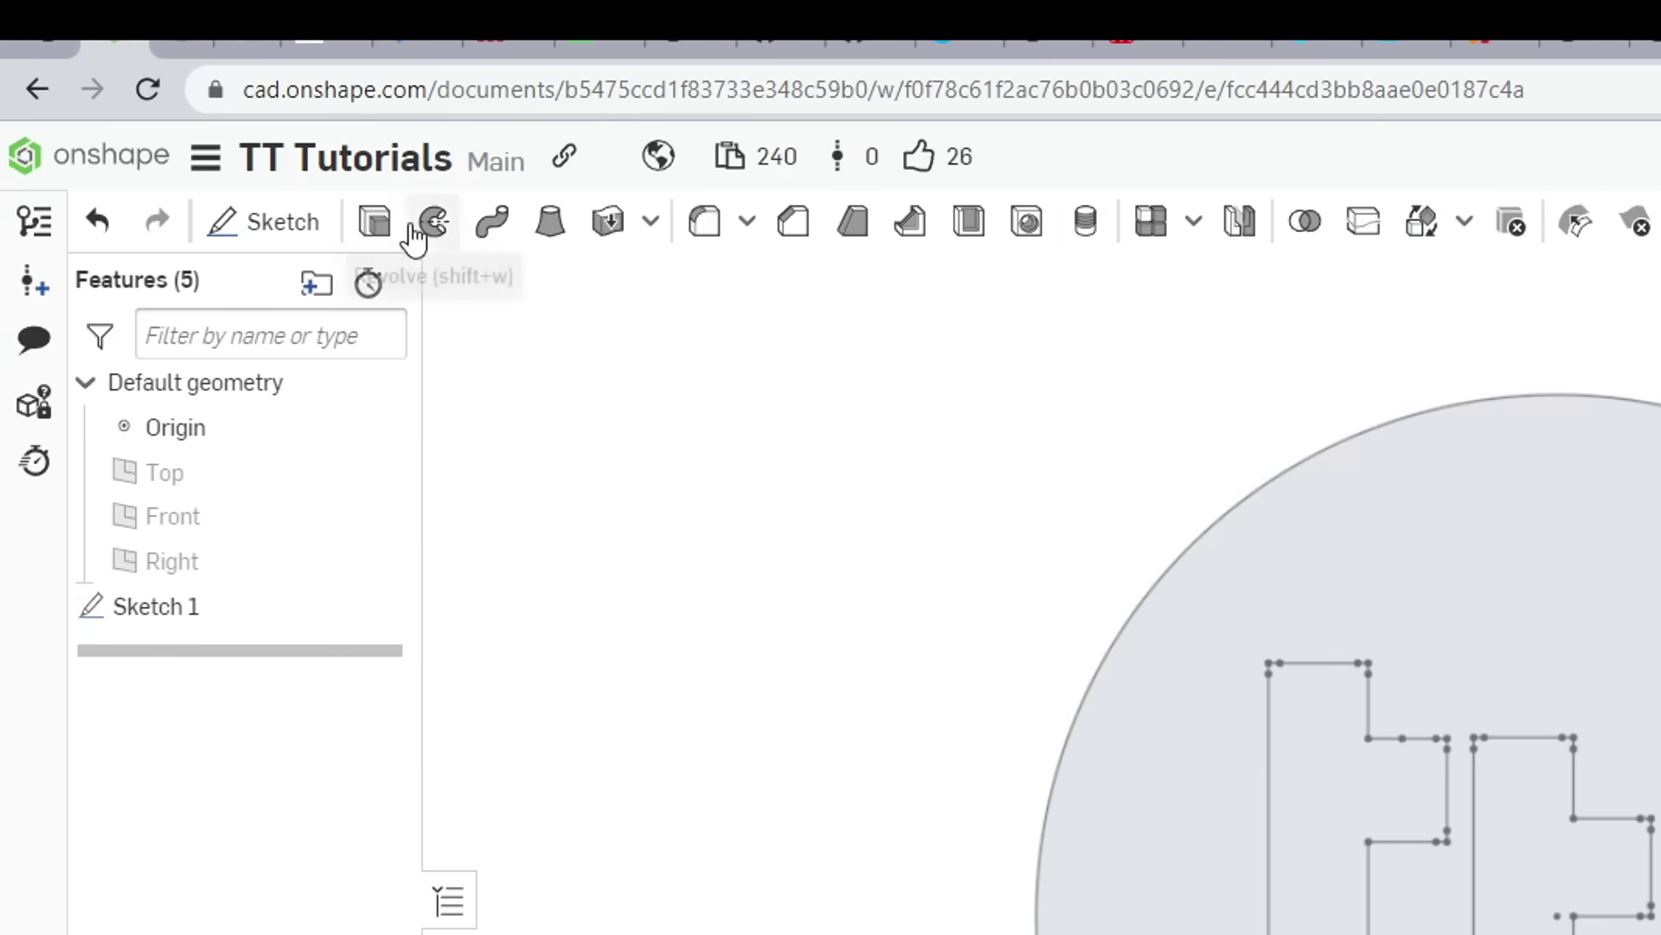
# Step: Extrude the circular region surrounding the logo 5 mm as a new part
pyautogui.click(375, 222)
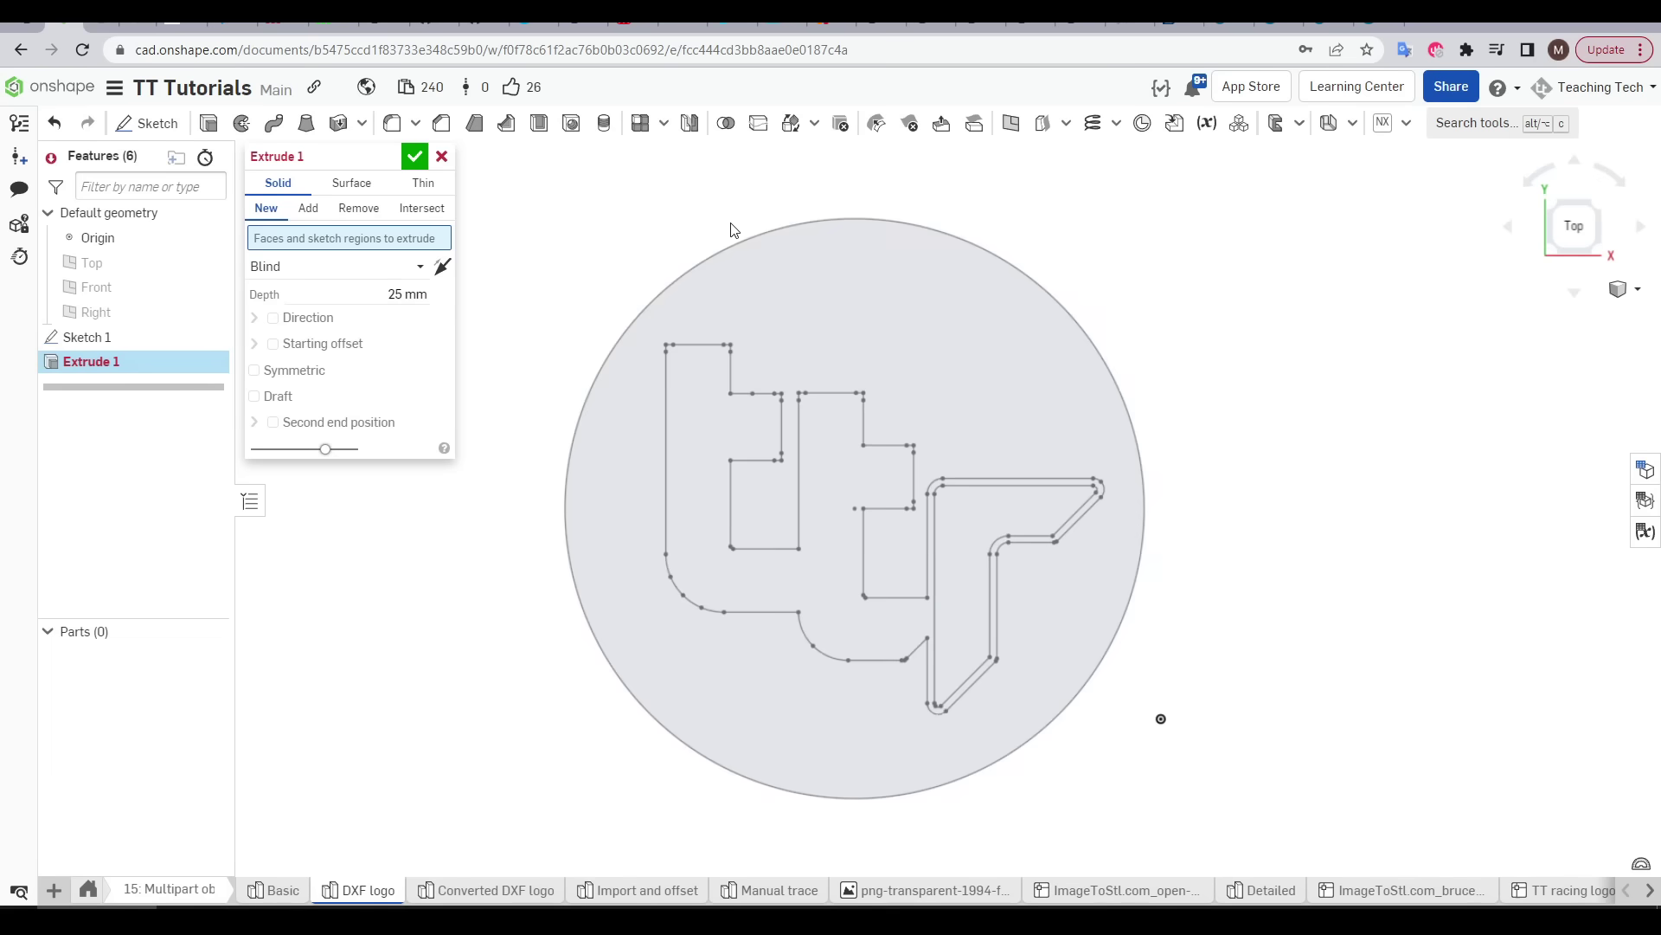
pyautogui.click(798, 288)
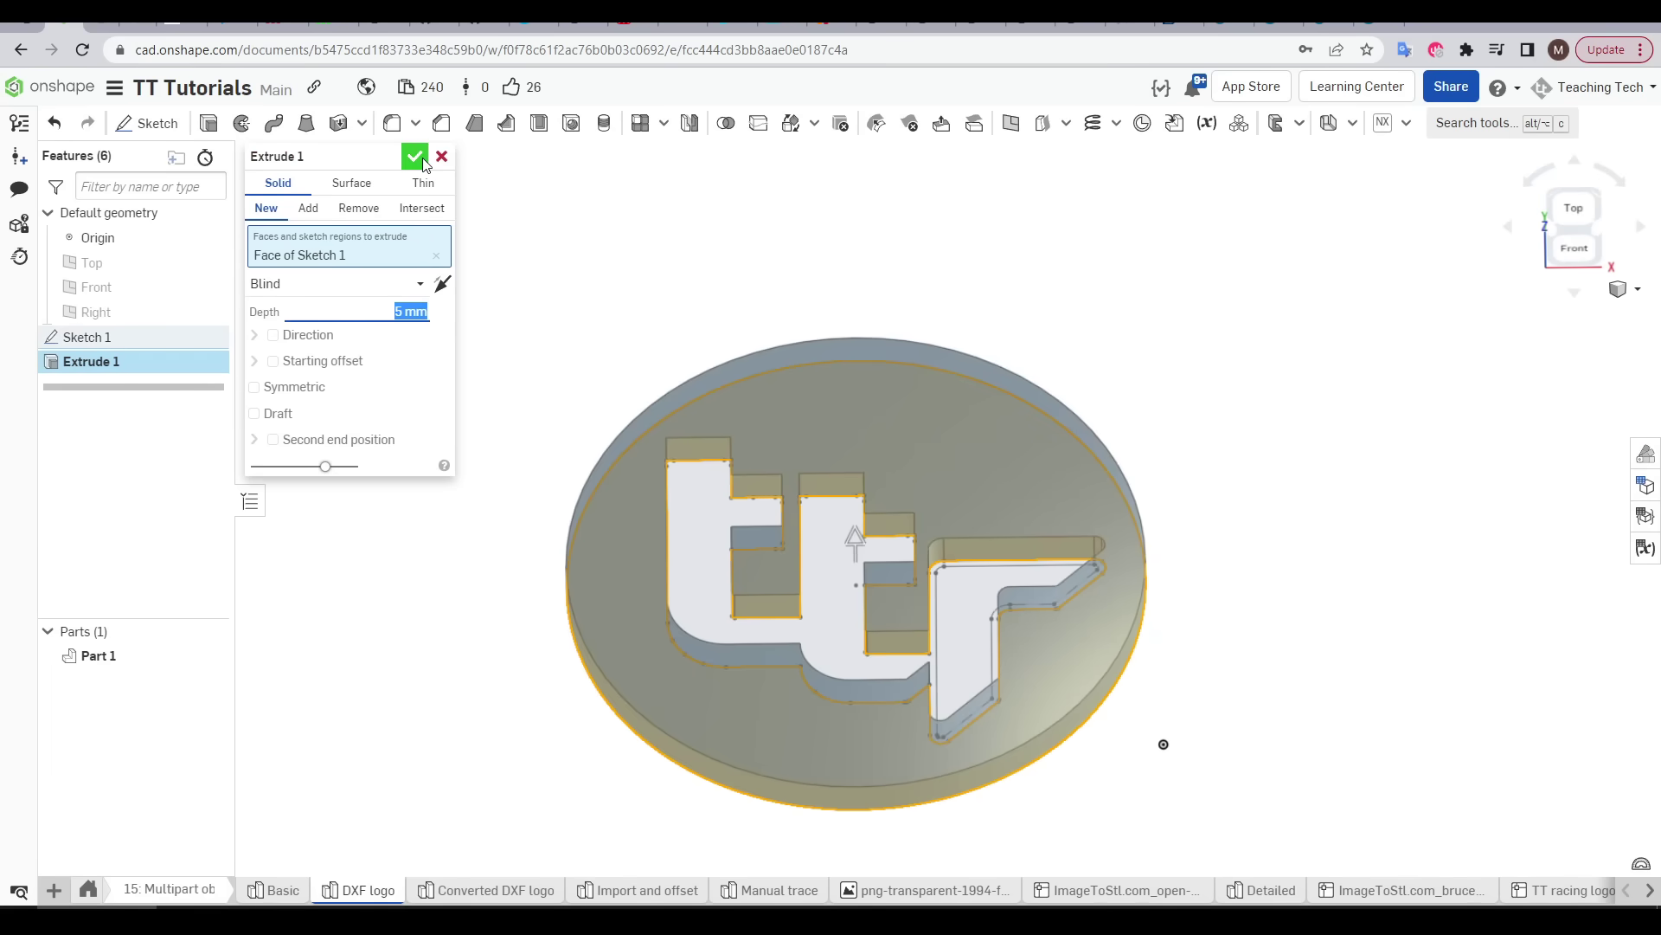
pyautogui.click(415, 157)
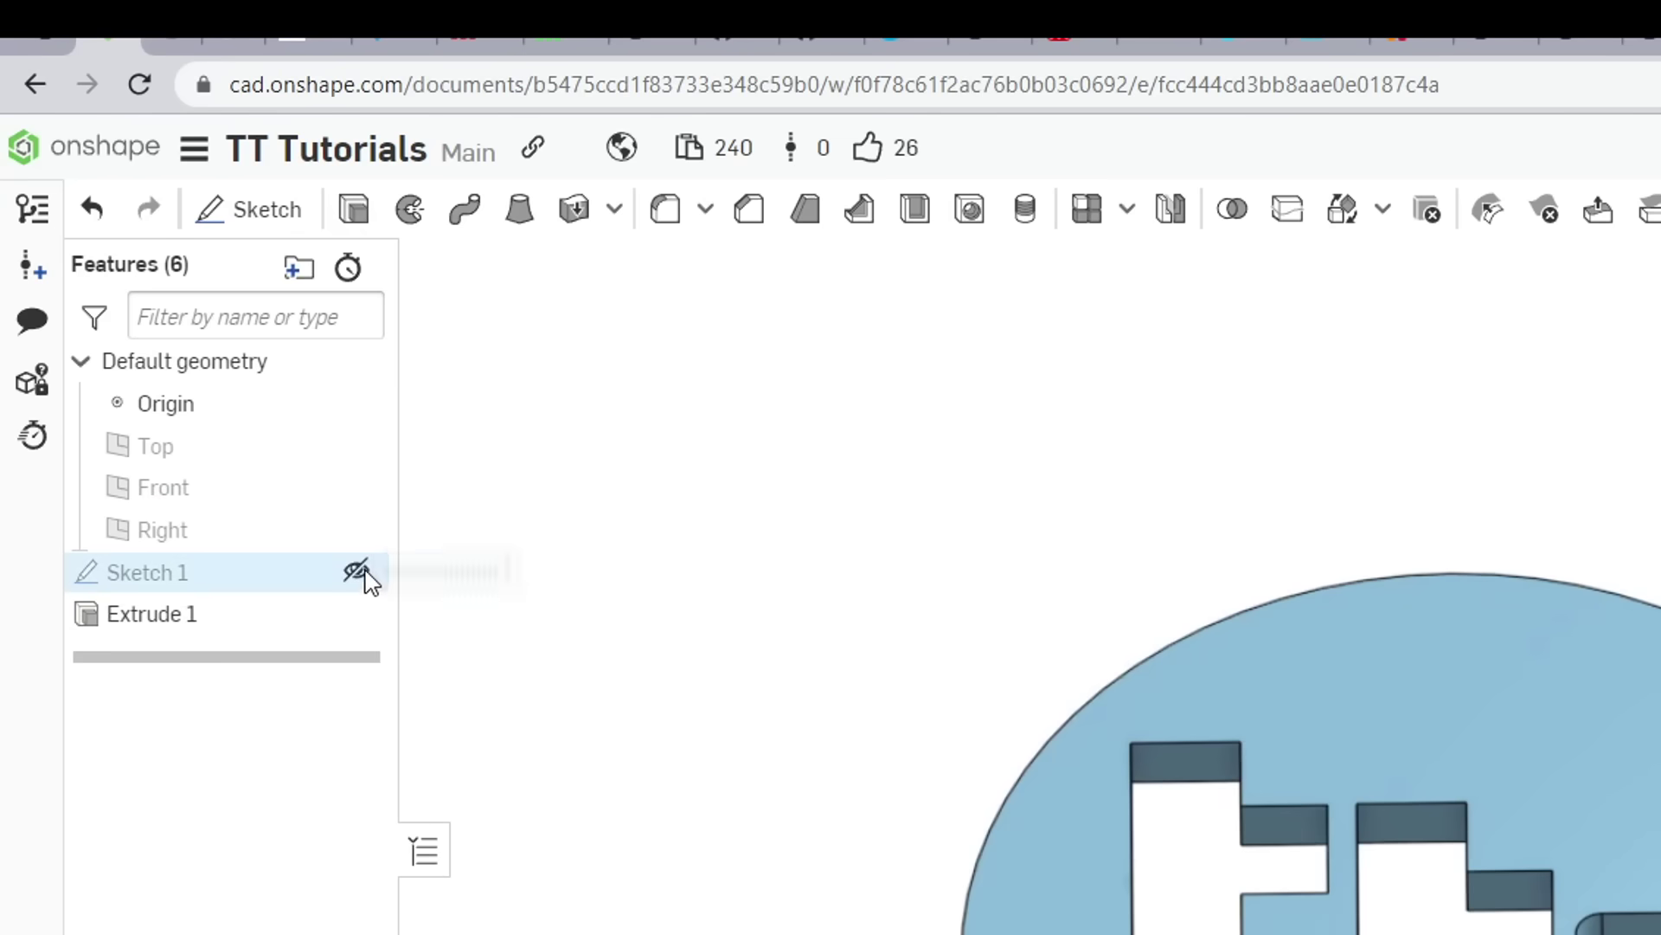
# Step: Show Sketch 1 and extrude the tt region with the r's border 5 mm as a new part
pyautogui.click(357, 572)
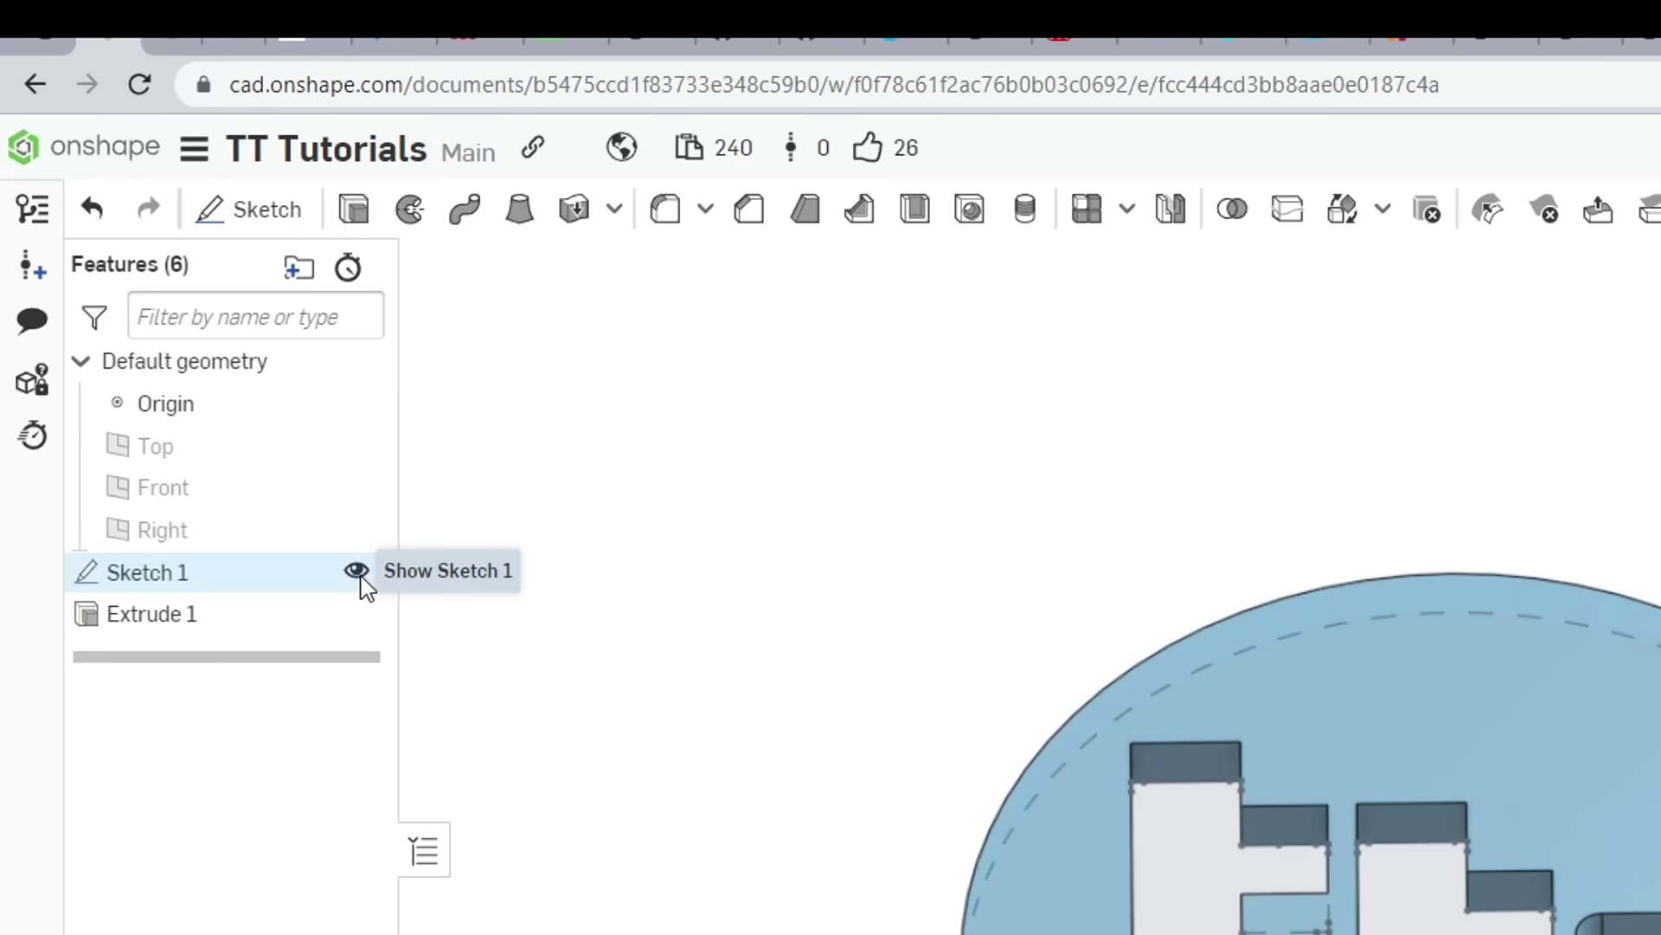
pyautogui.click(355, 217)
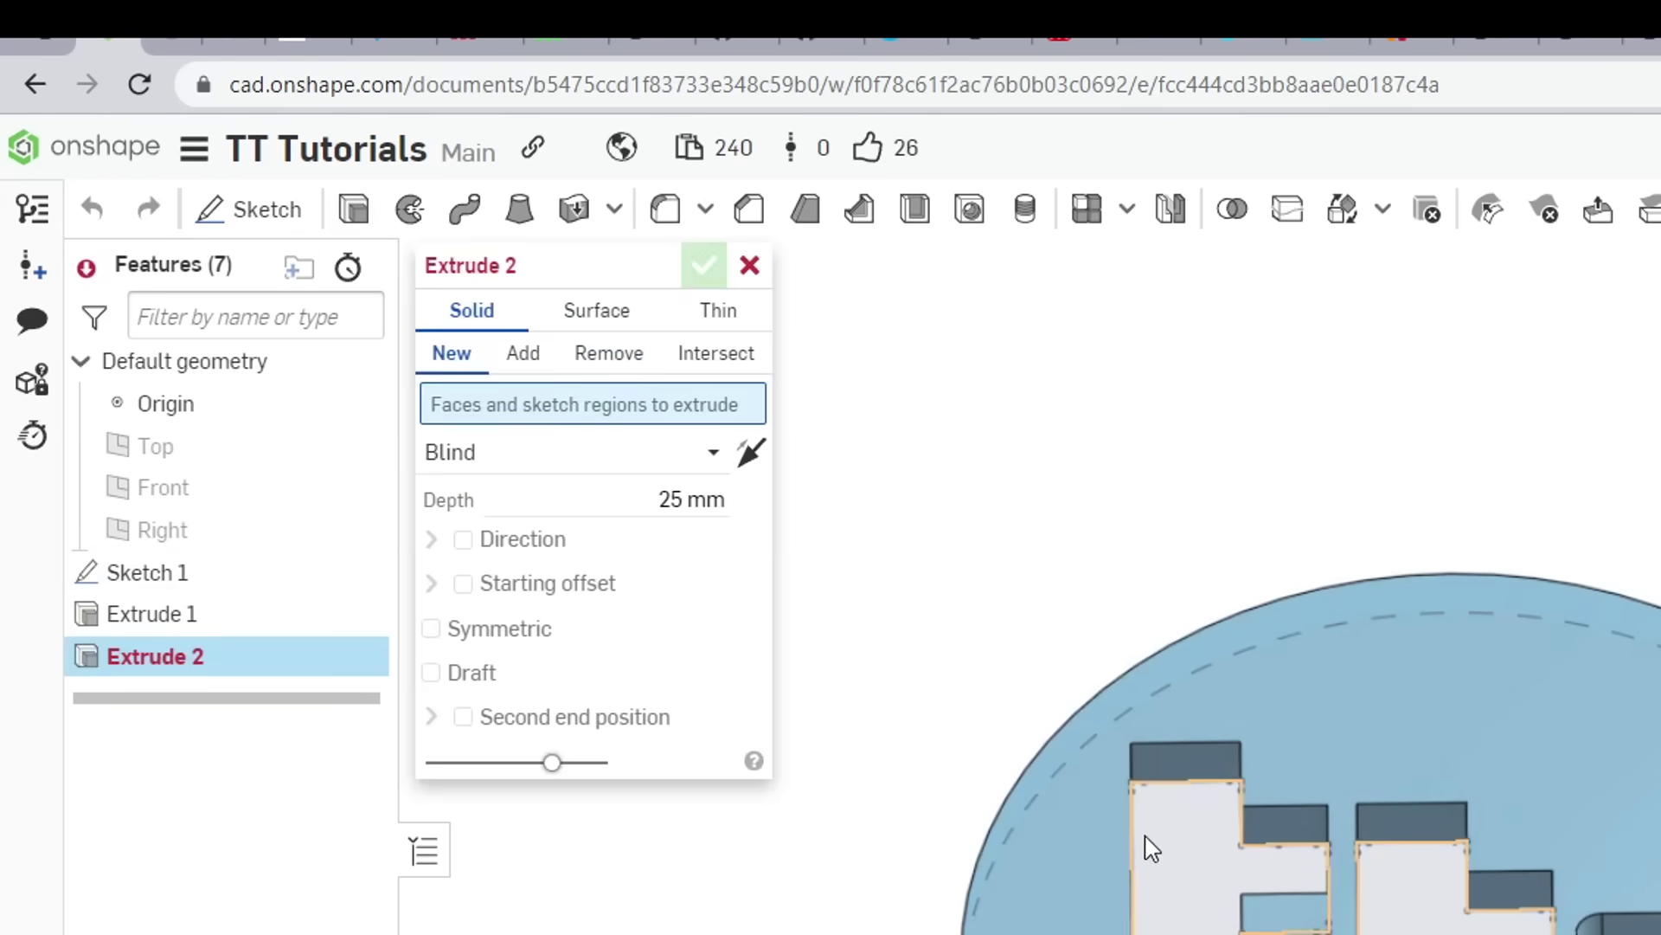
pyautogui.click(1172, 900)
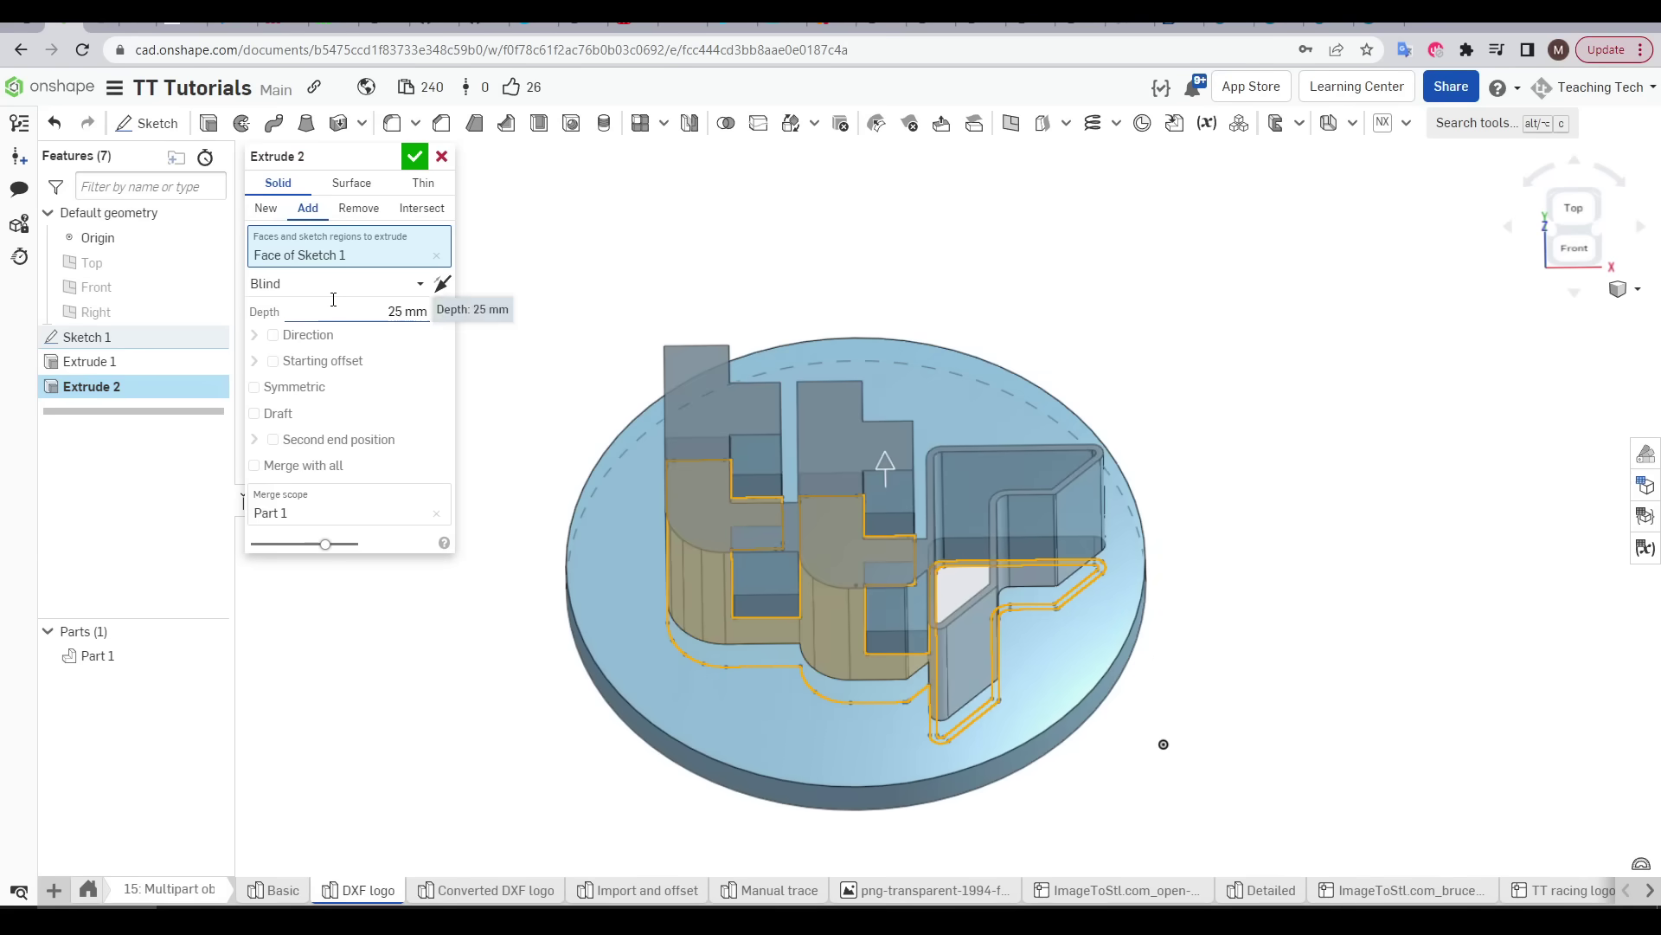
pyautogui.click(333, 300)
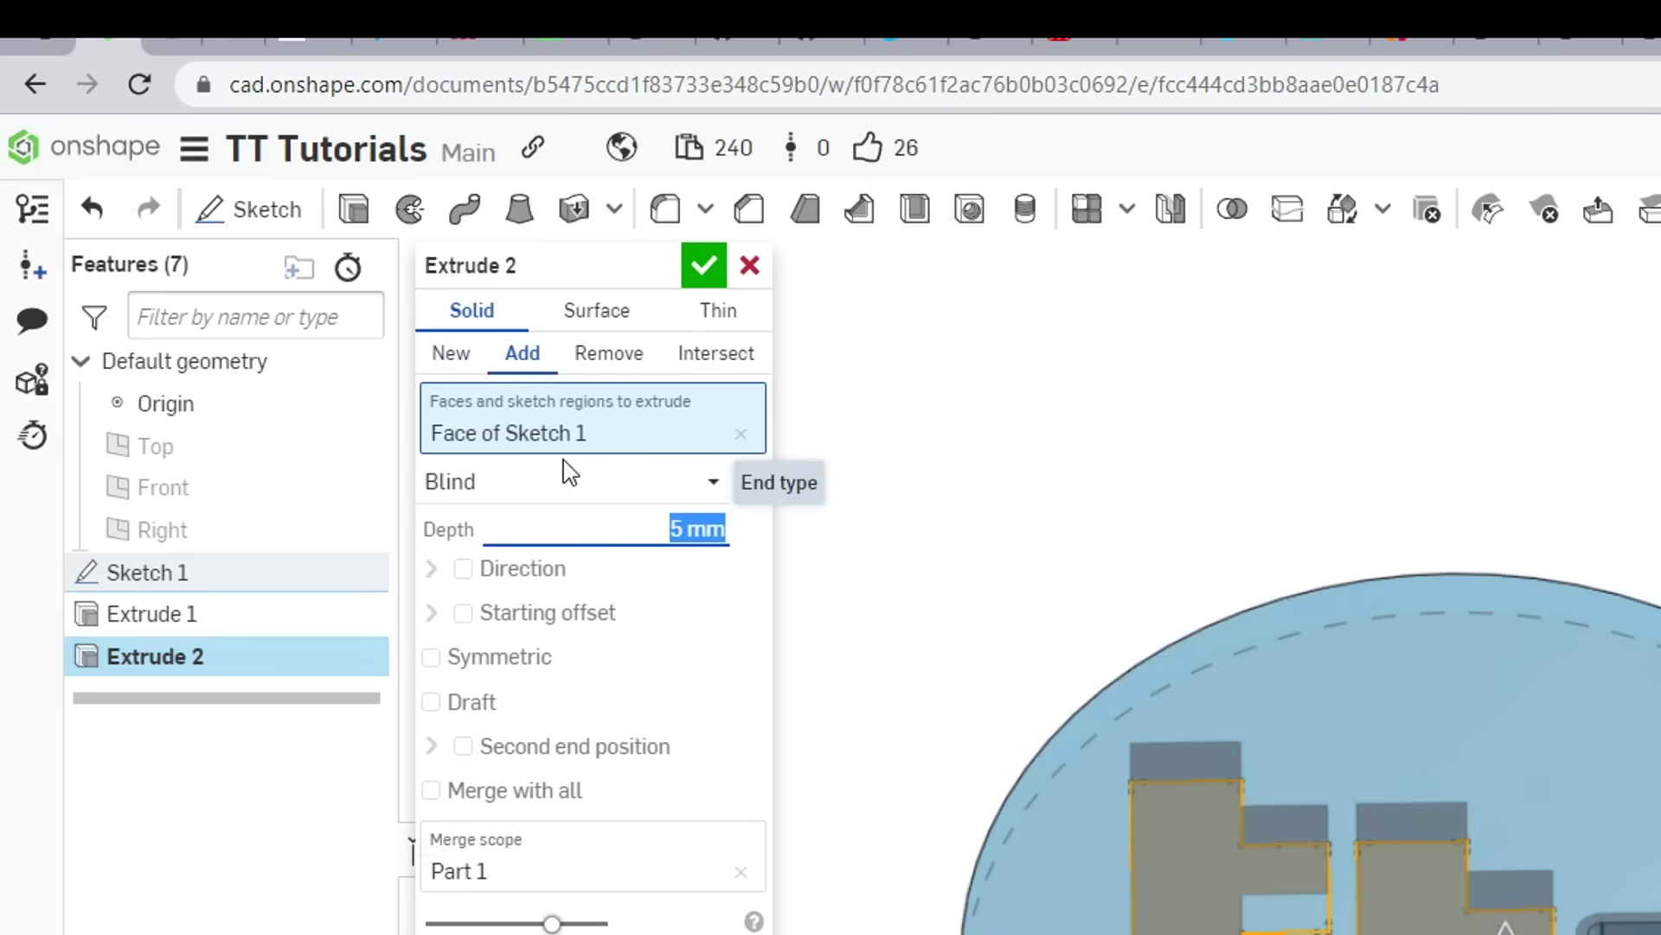
pyautogui.click(456, 374)
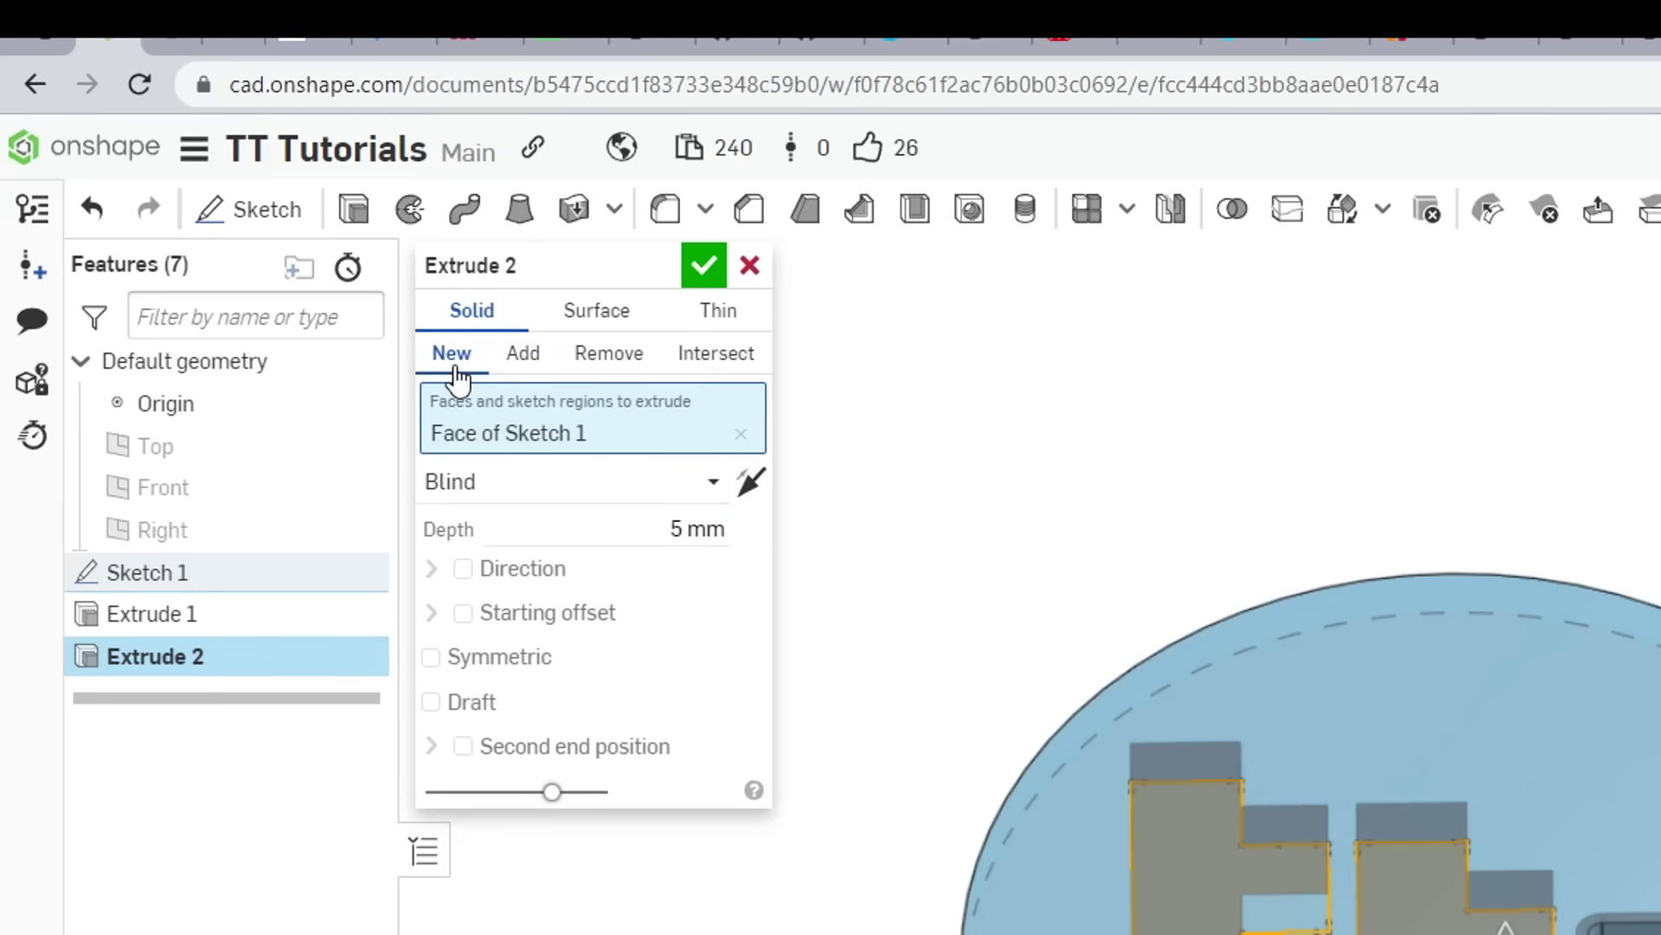
pyautogui.click(703, 266)
# Step: Extrude the inner r region of the logo 5 mm as a separate new part
pyautogui.hotkey('shift', 'e')
pyautogui.click(963, 609)
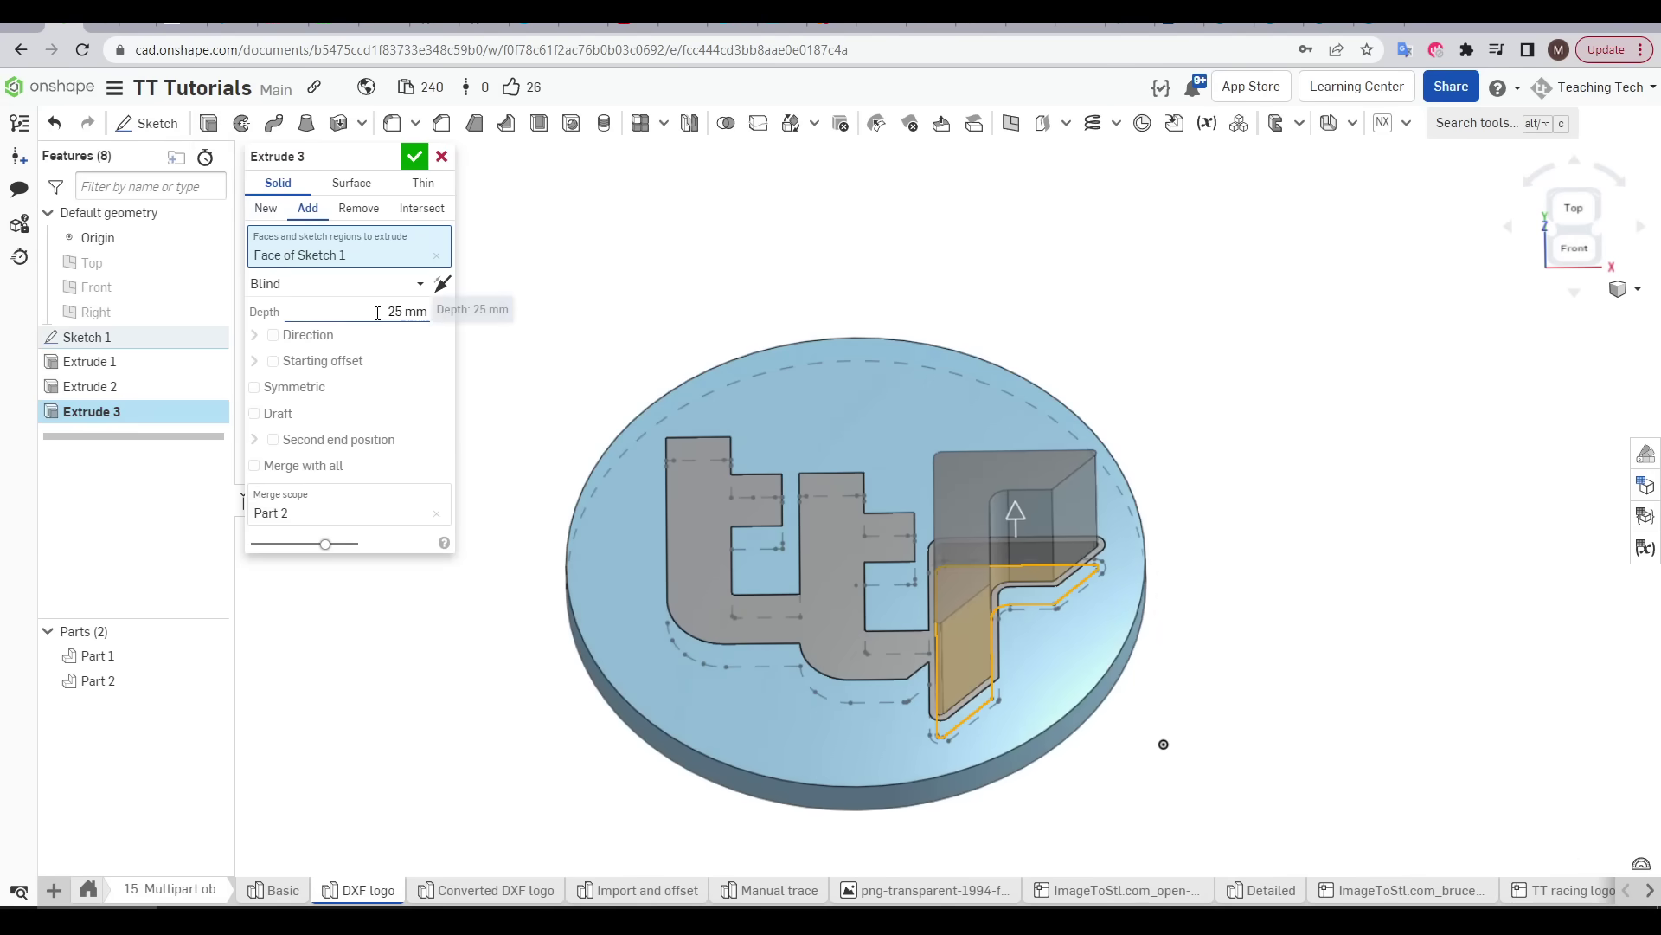
pyautogui.click(407, 294)
pyautogui.write('5')
pyautogui.press('Return')
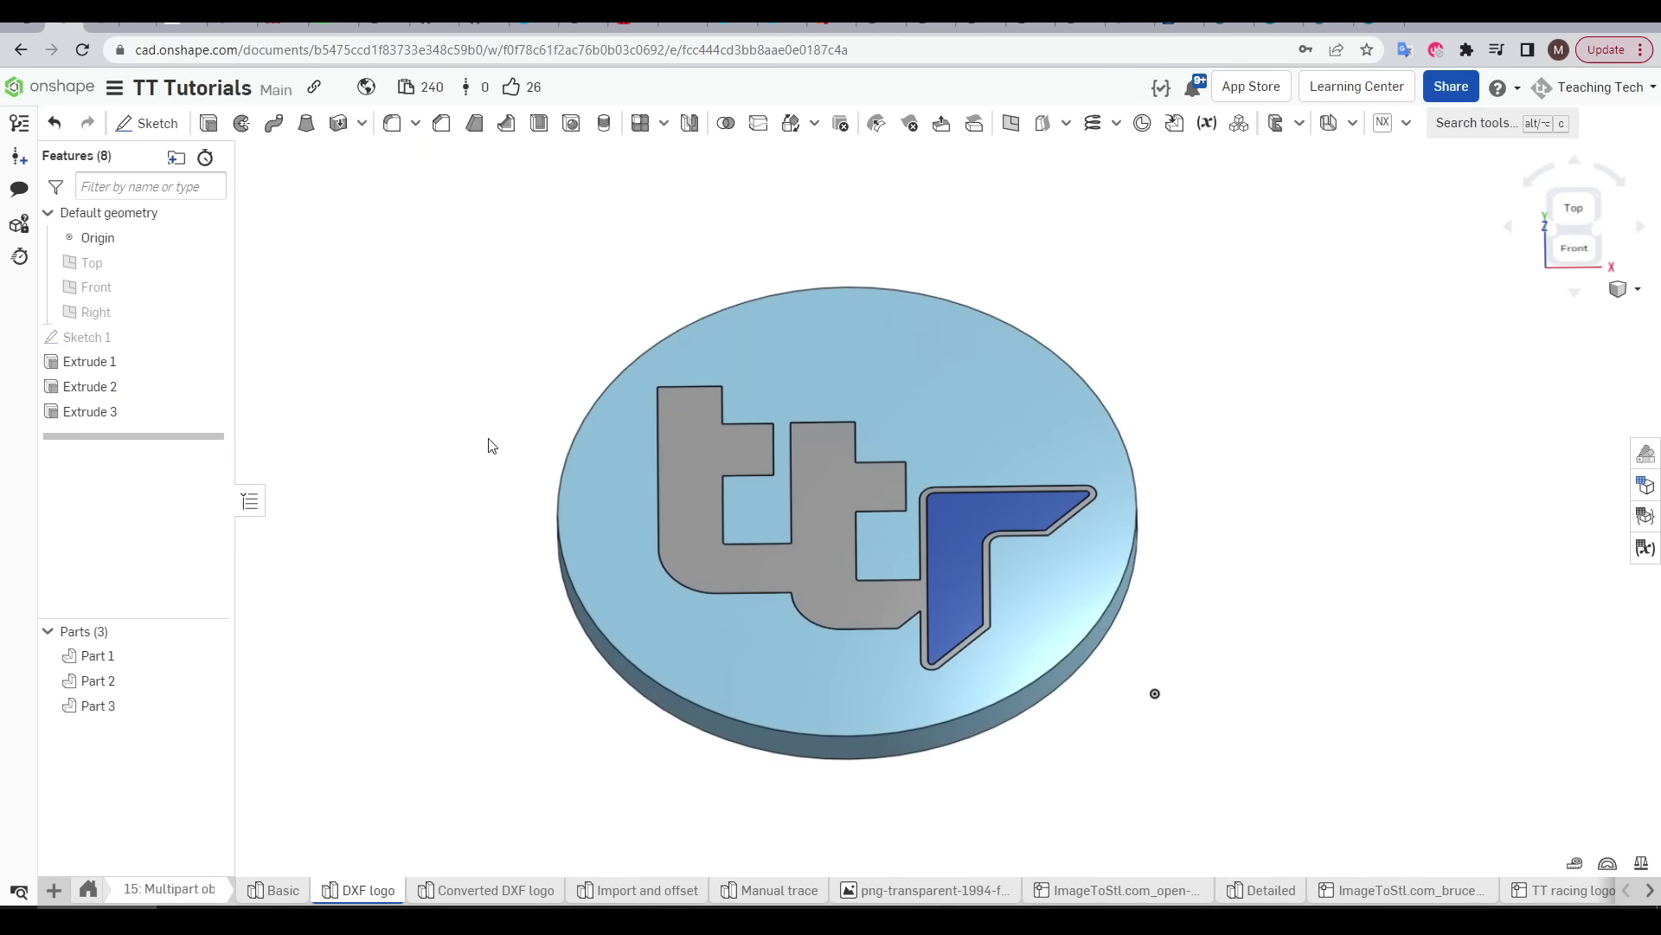
# Step: Rename Part 1 to outer, Part 2 to tt and Part 3 to r
pyautogui.hotkey('shift', '5')
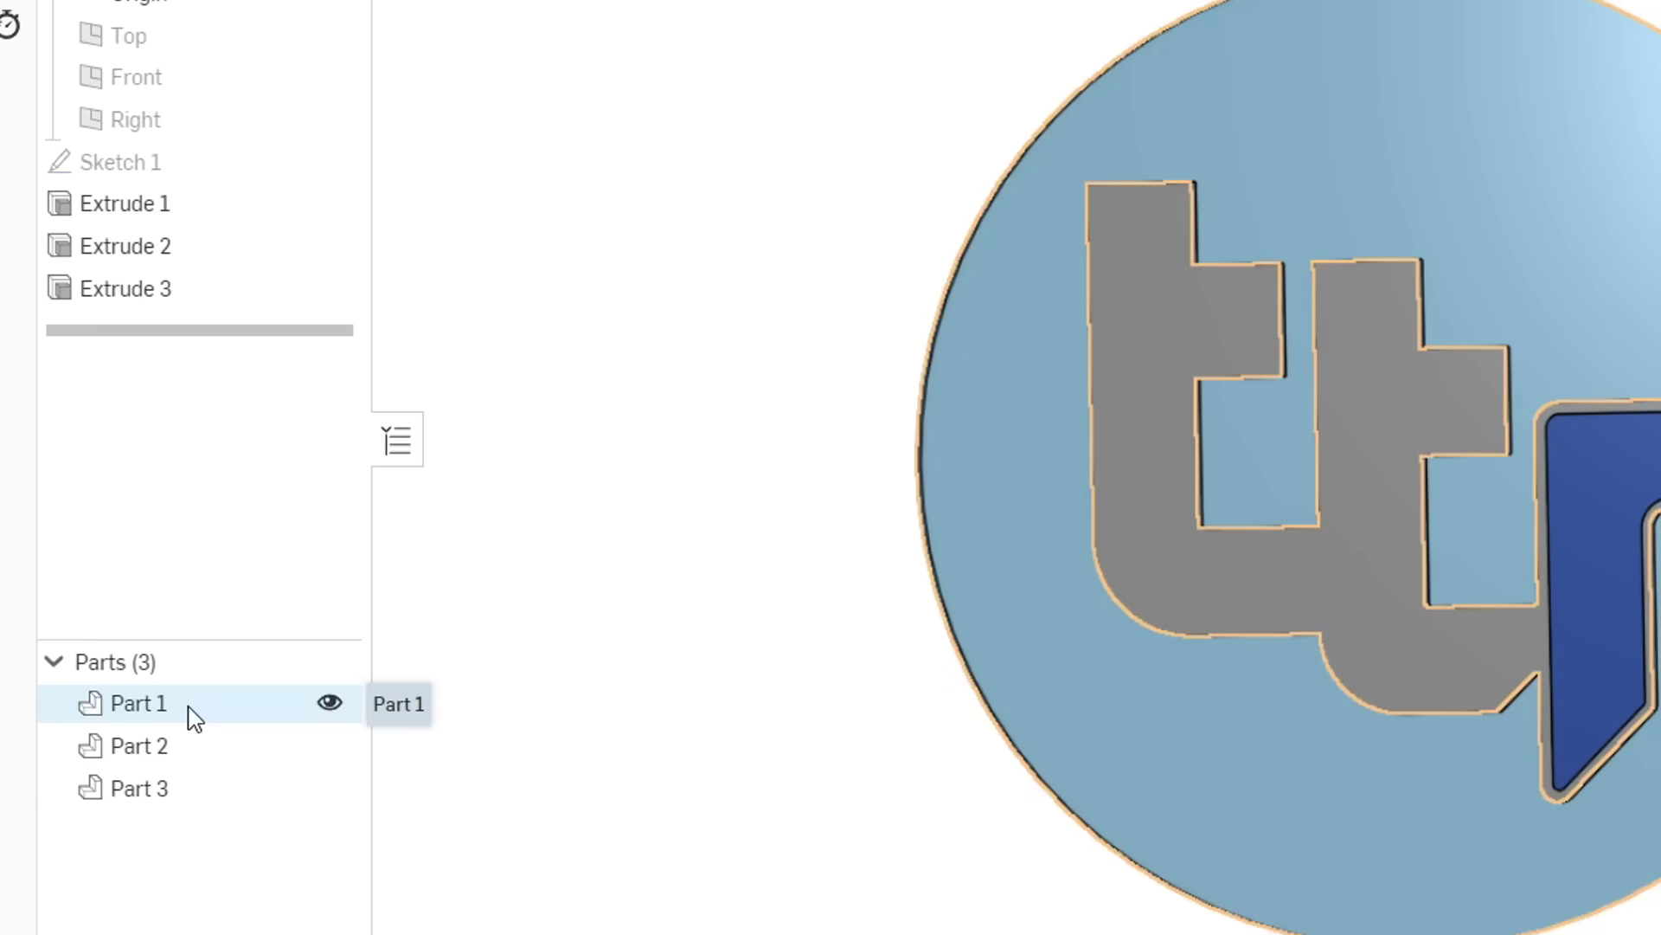
pyautogui.rightClick(195, 718)
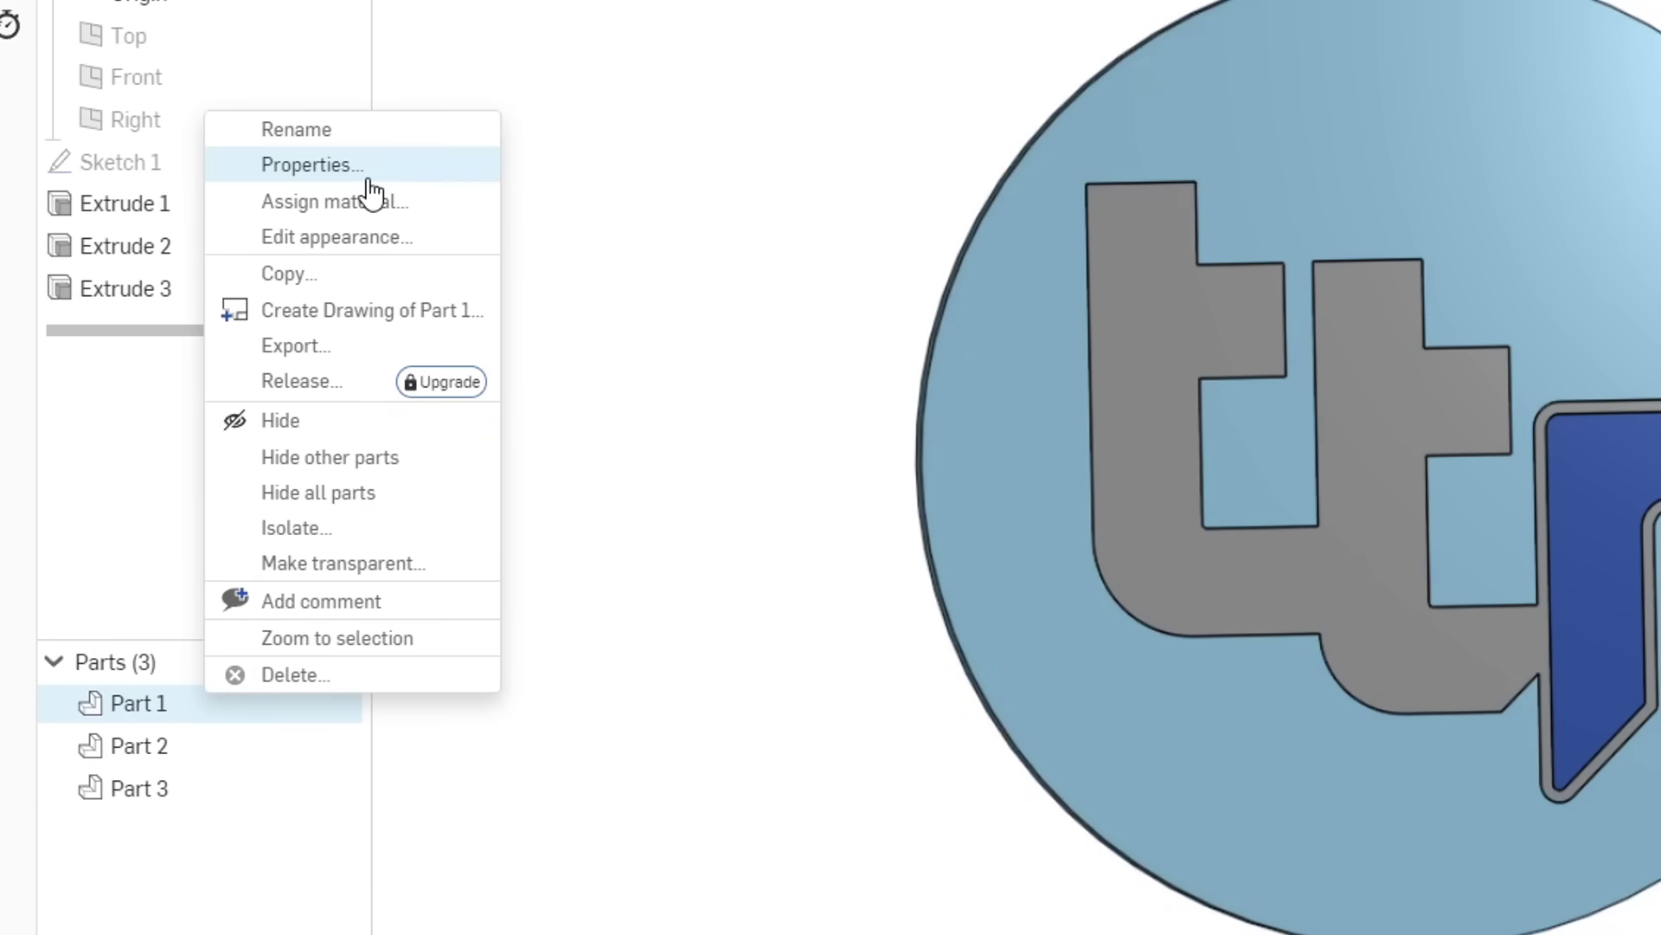
pyautogui.click(379, 139)
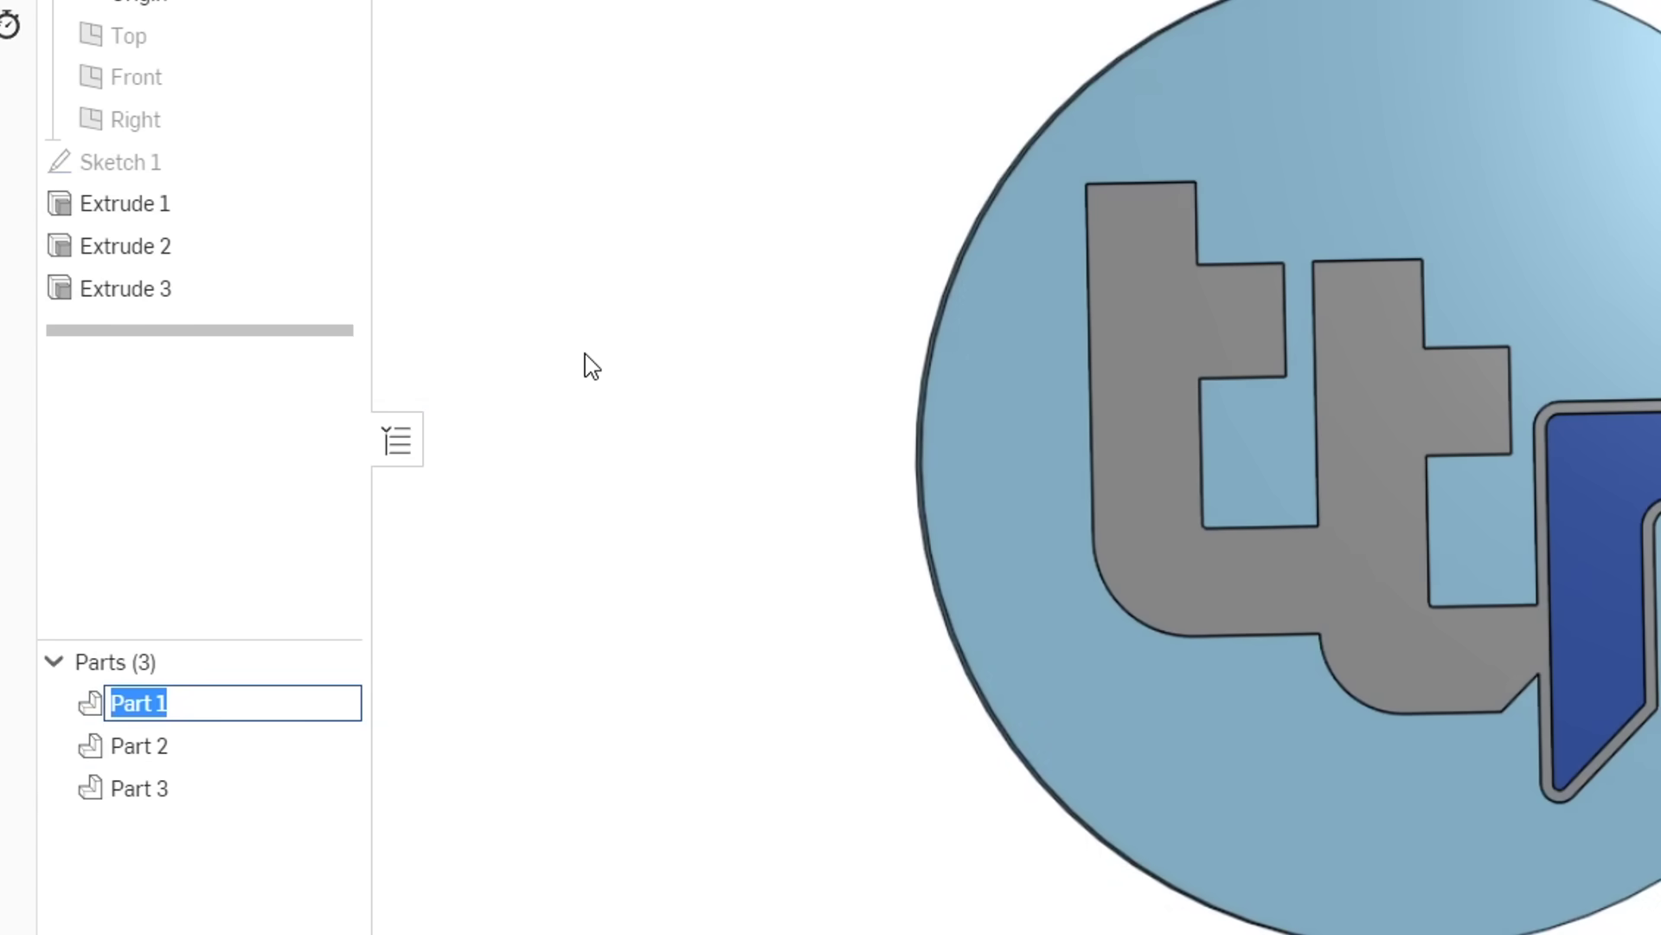
pyautogui.write('outer')
pyautogui.rightClick(173, 742)
pyautogui.click(259, 171)
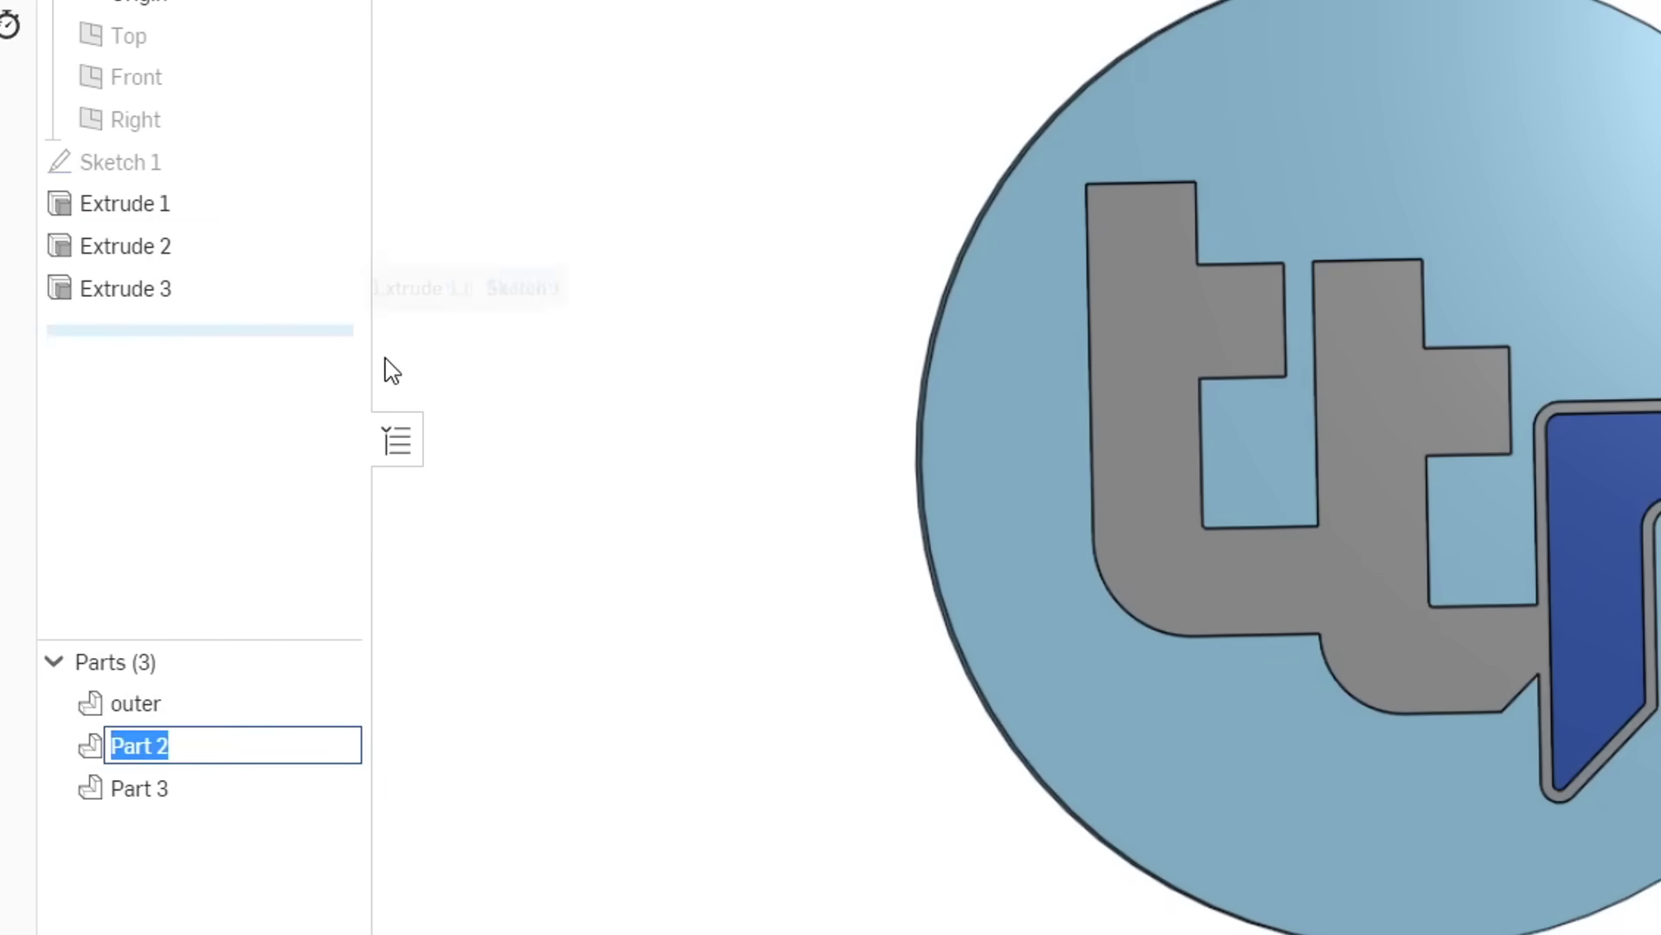
pyautogui.write('tt')
pyautogui.press('Return')
pyautogui.rightClick(139, 787)
pyautogui.click(260, 212)
pyautogui.write('r')
pyautogui.press('Return')
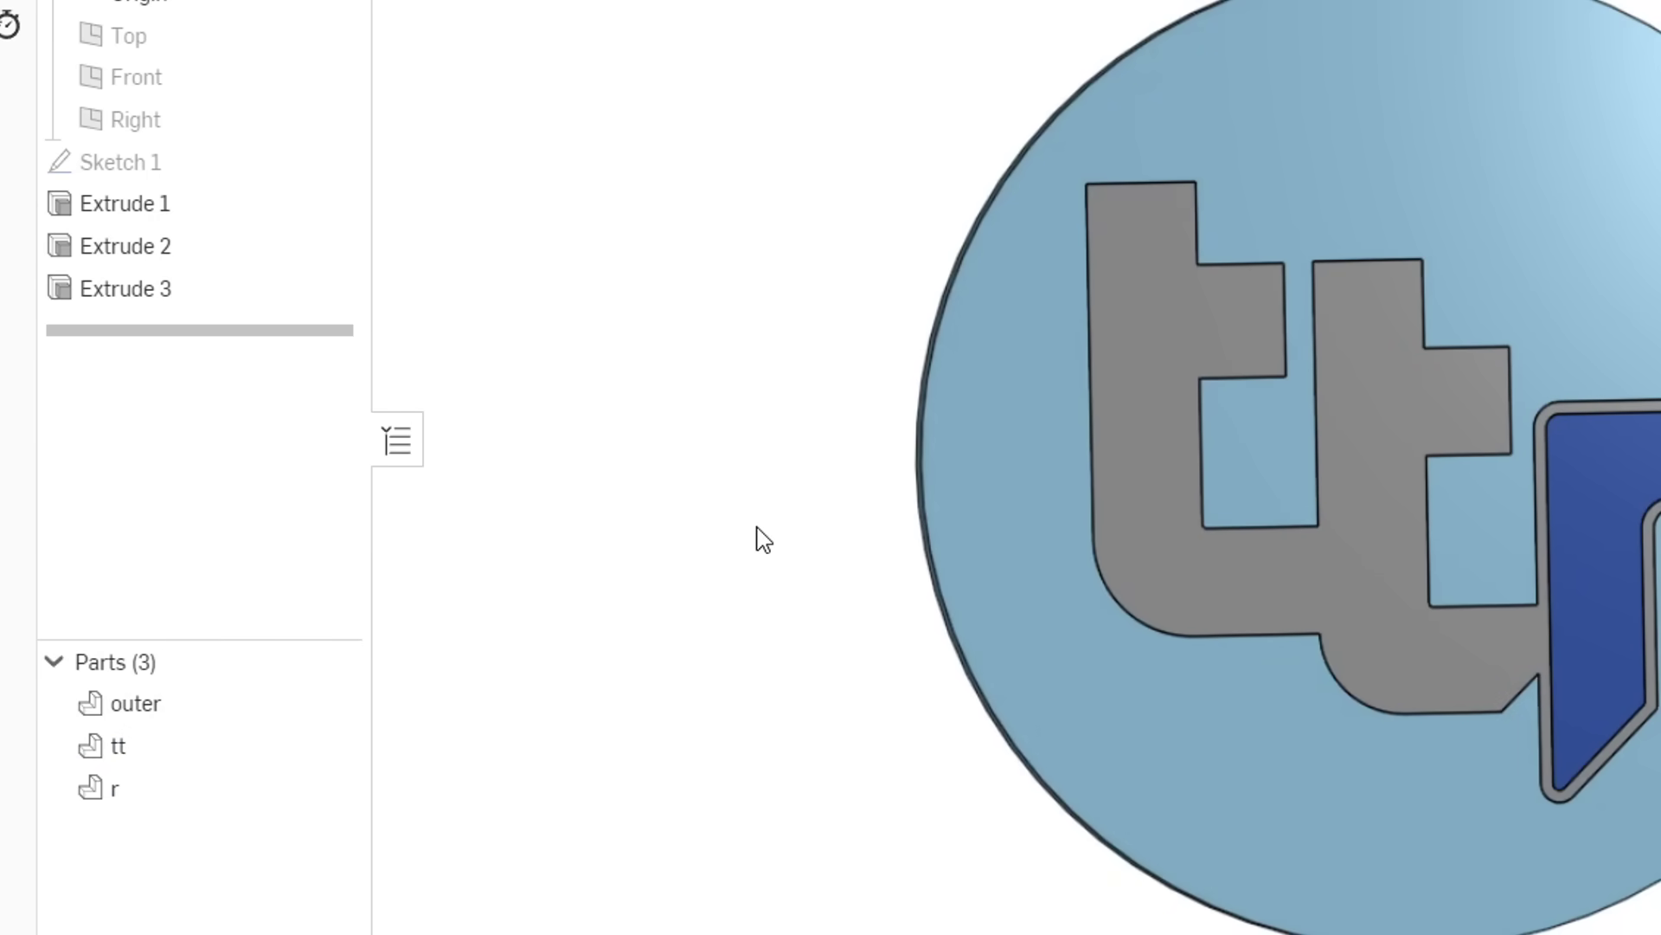
# Step: Change the outer part's appearance color to black (000000)
pyautogui.rightClick(183, 723)
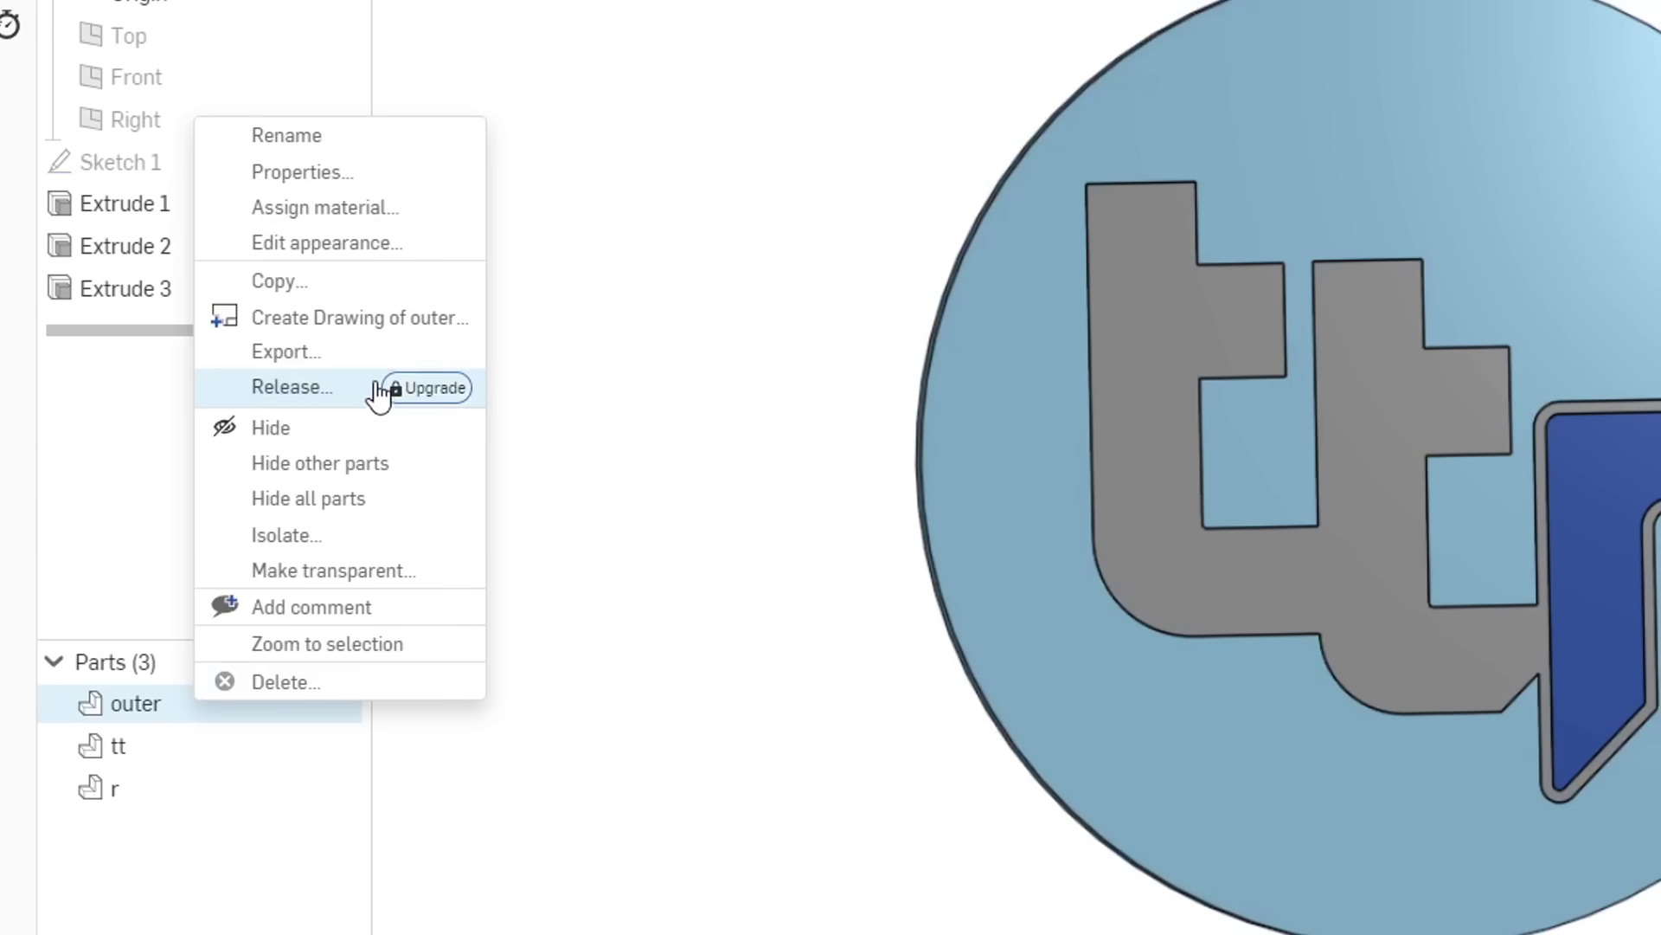
pyautogui.click(363, 249)
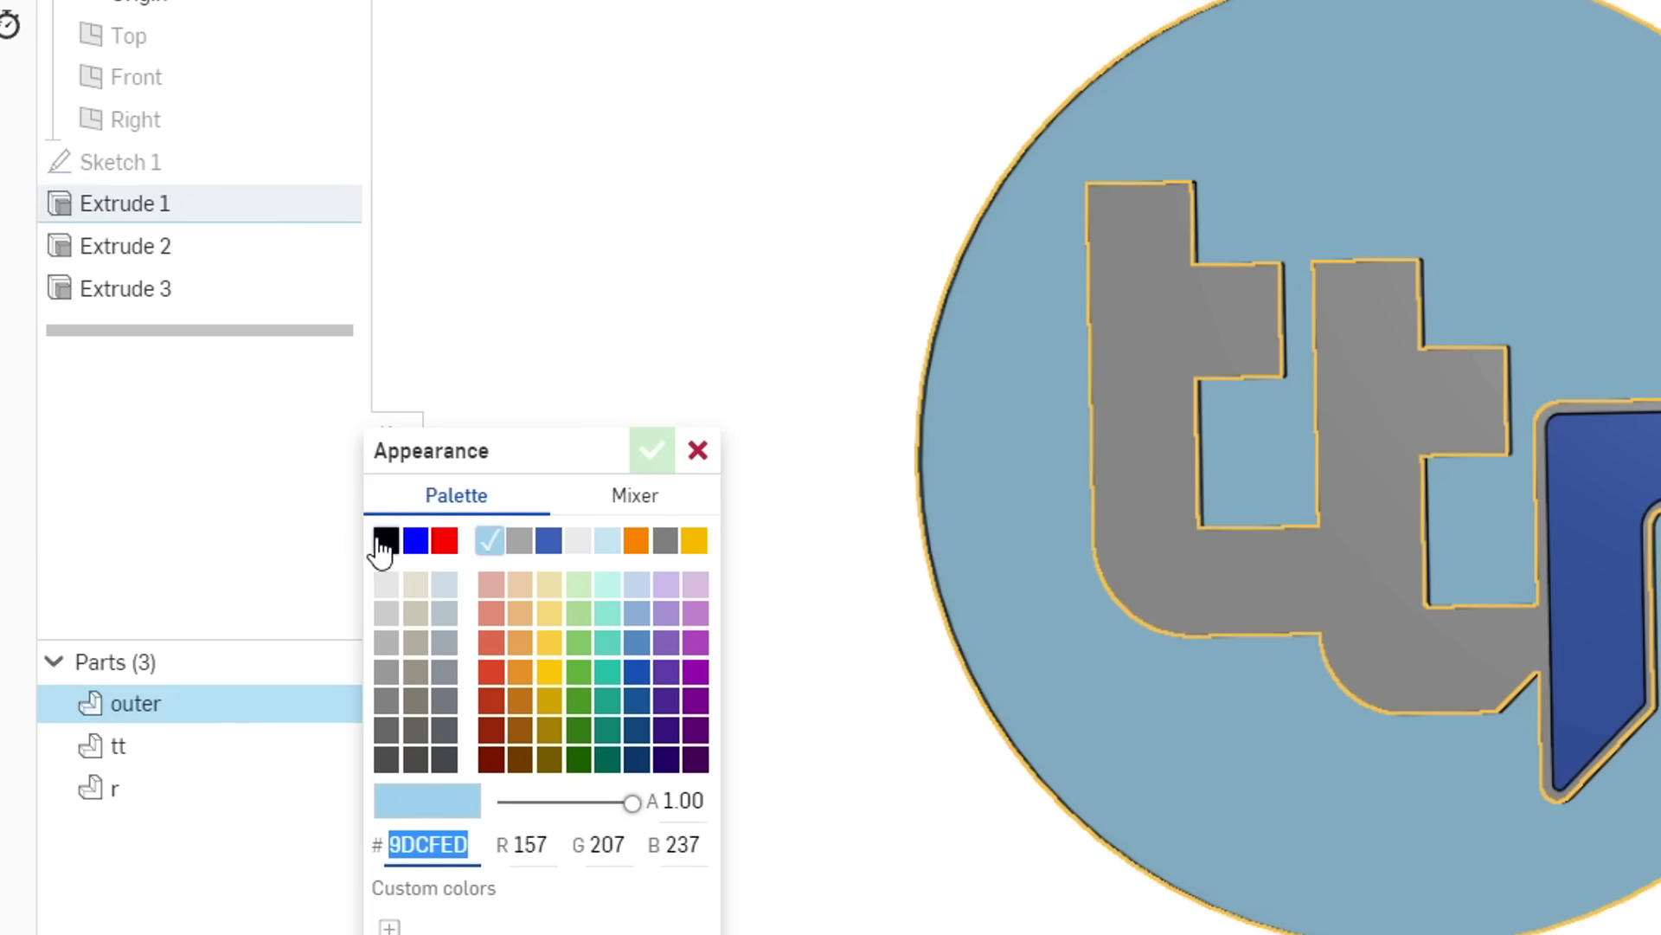
pyautogui.click(384, 540)
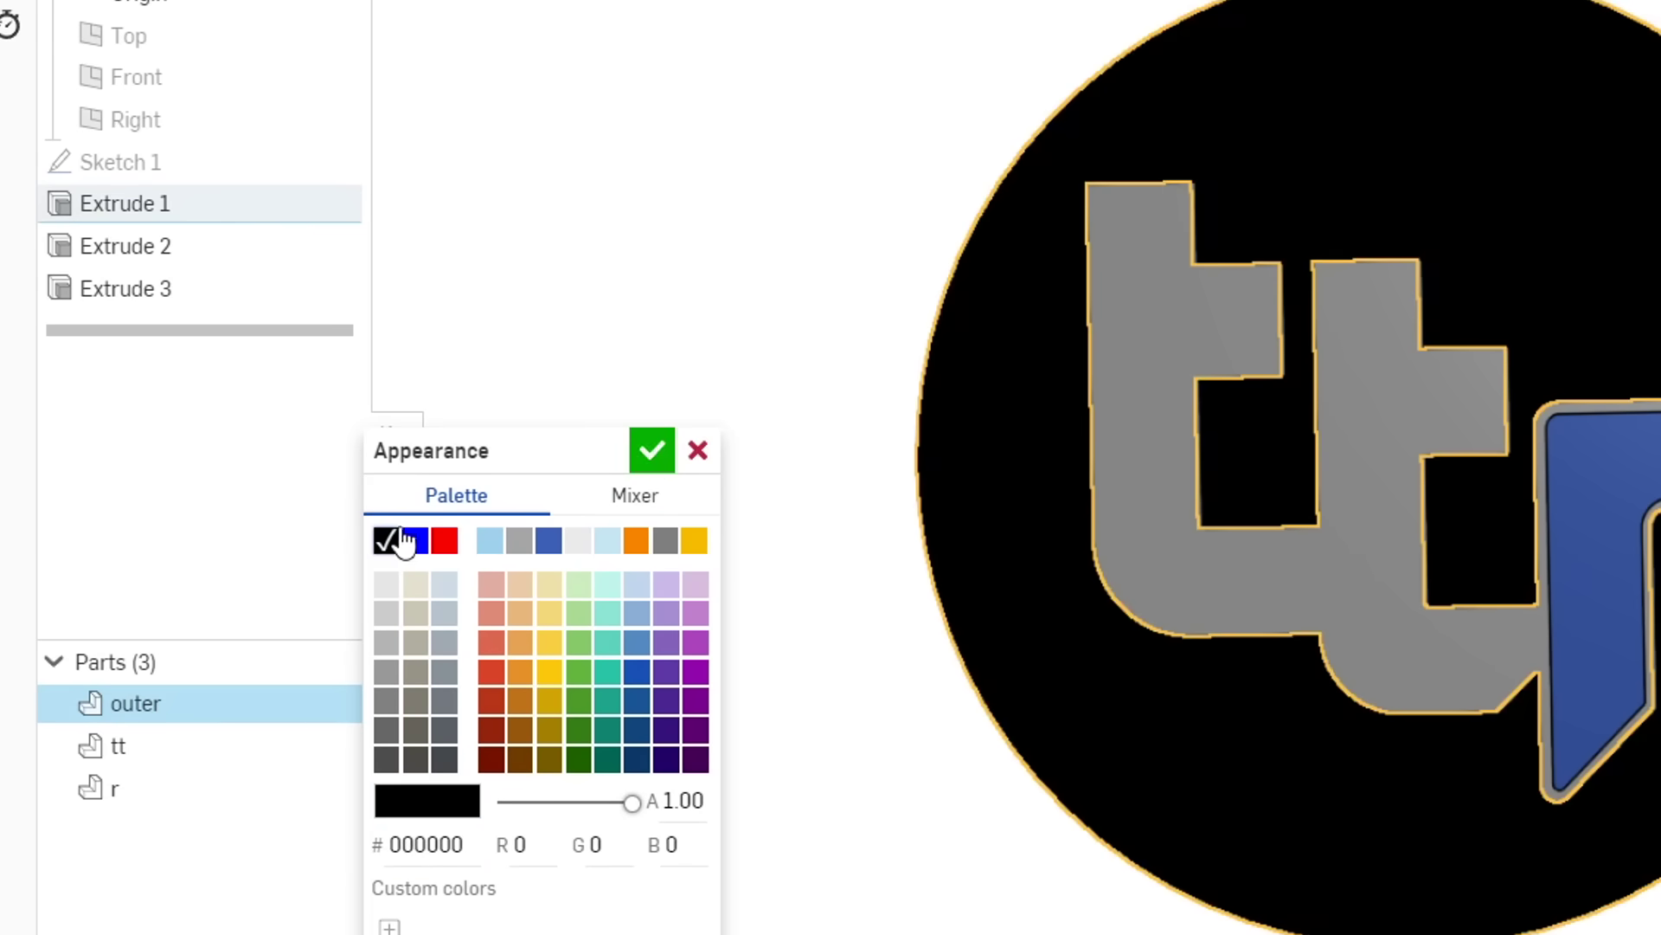
pyautogui.click(655, 456)
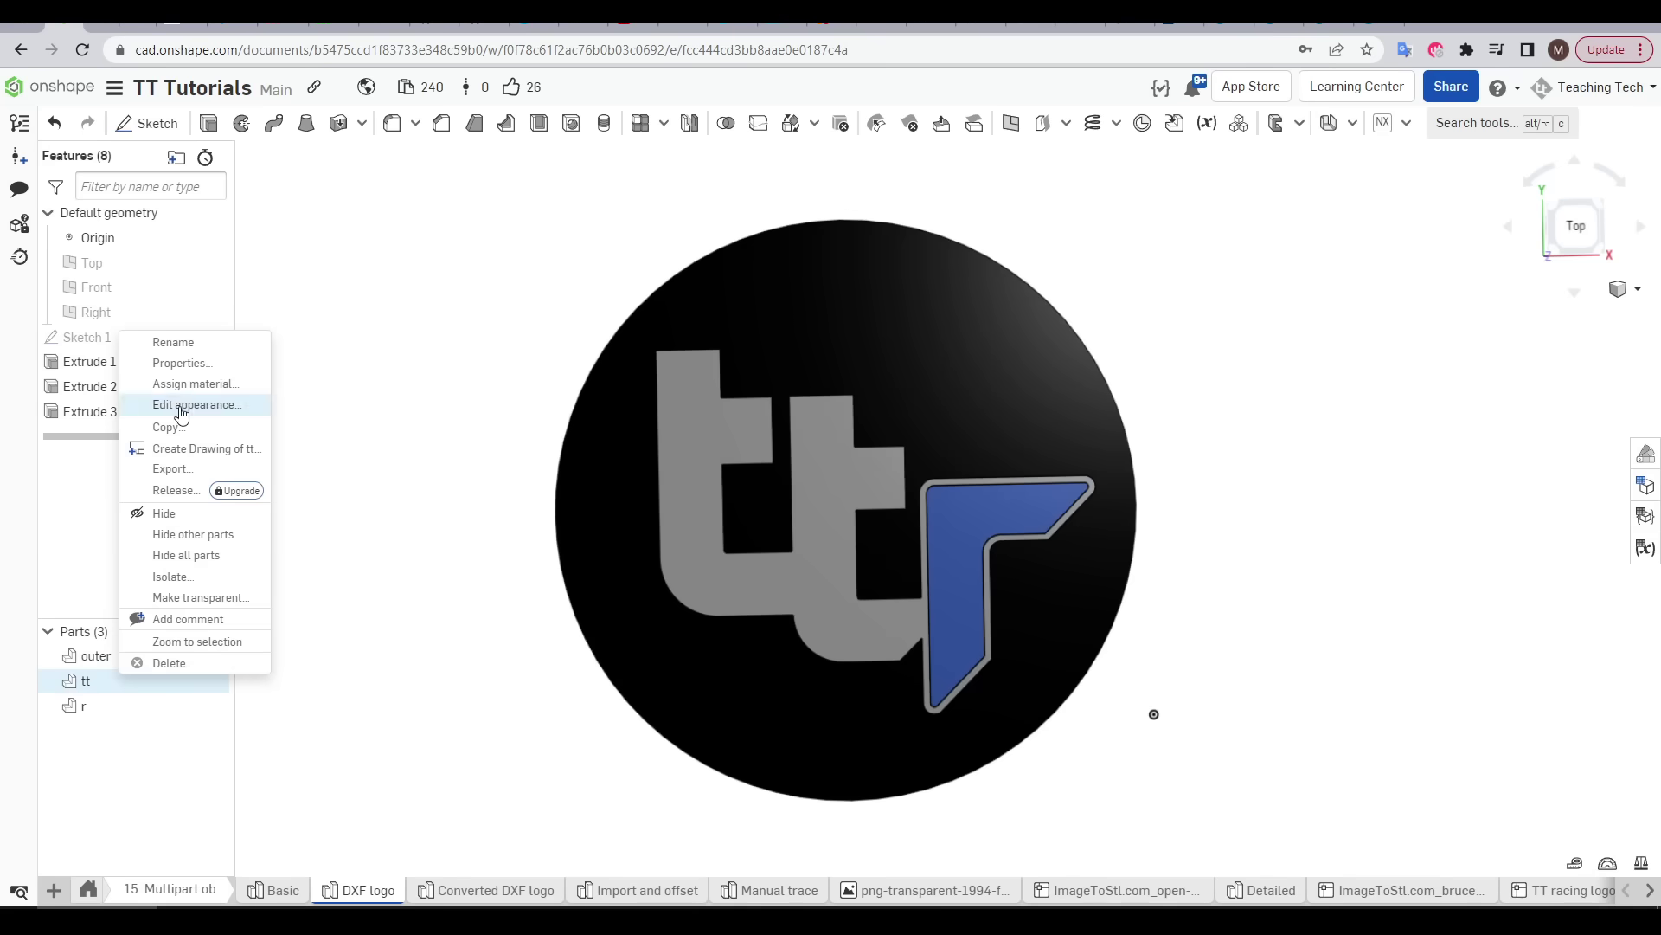
# Step: Recolor the tt part light grey and the r part red
pyautogui.click(260, 401)
pyautogui.click(356, 560)
pyautogui.click(398, 507)
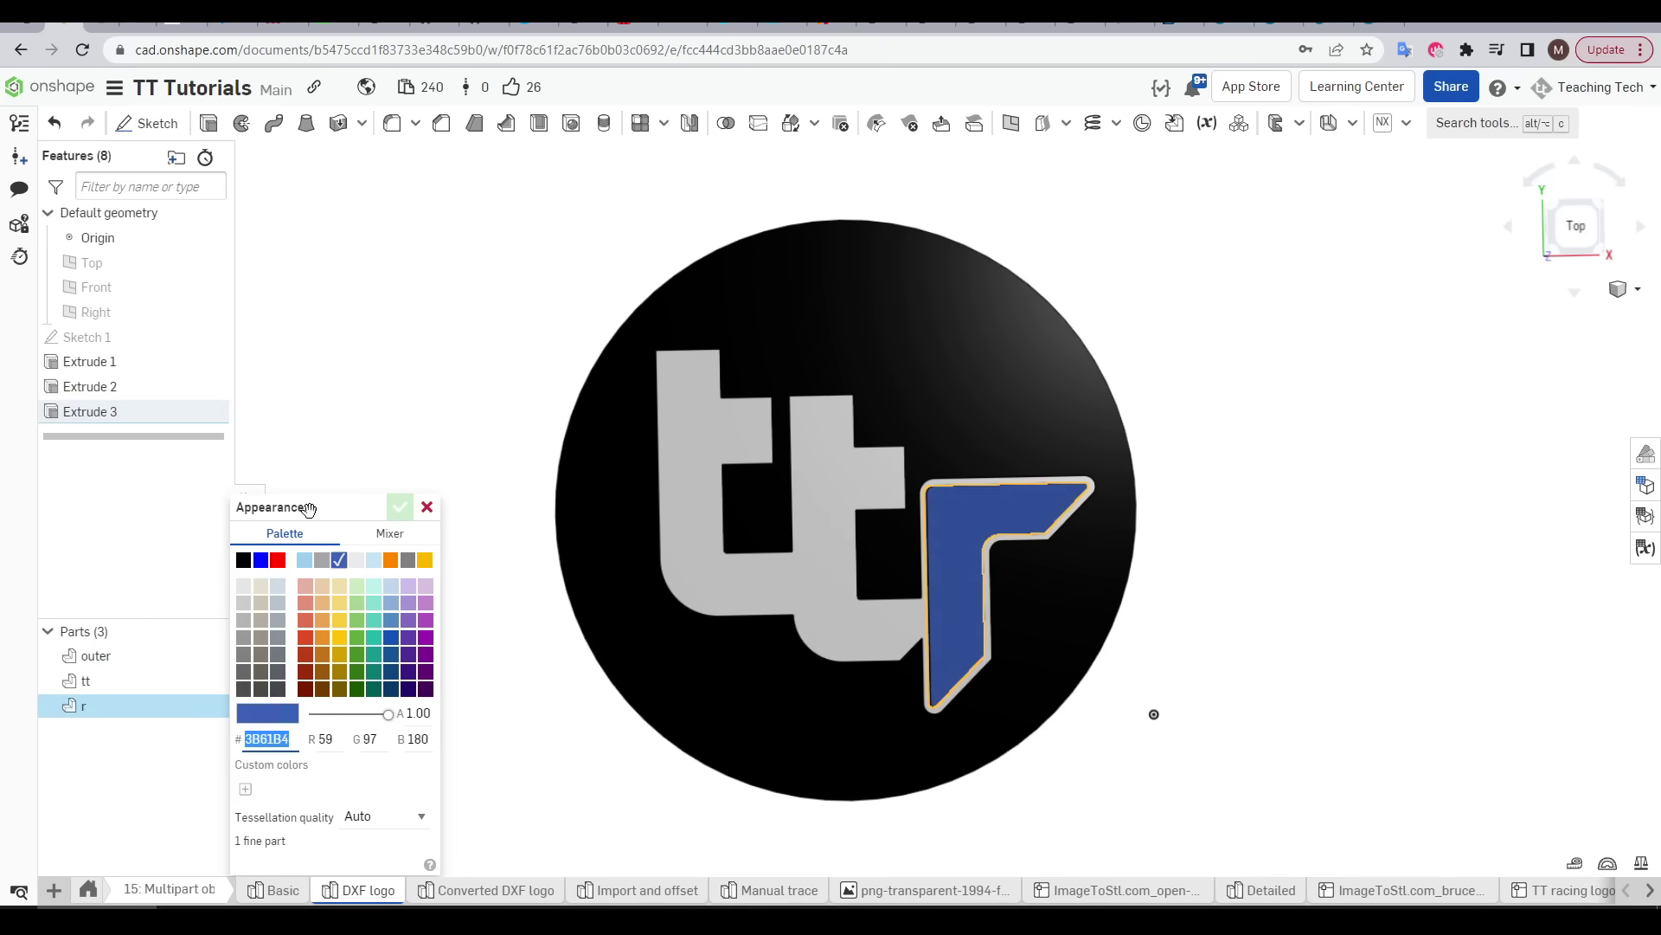
pyautogui.click(277, 560)
pyautogui.click(399, 506)
# Step: Set the model's display style to shaded without edges
pyautogui.press('f')
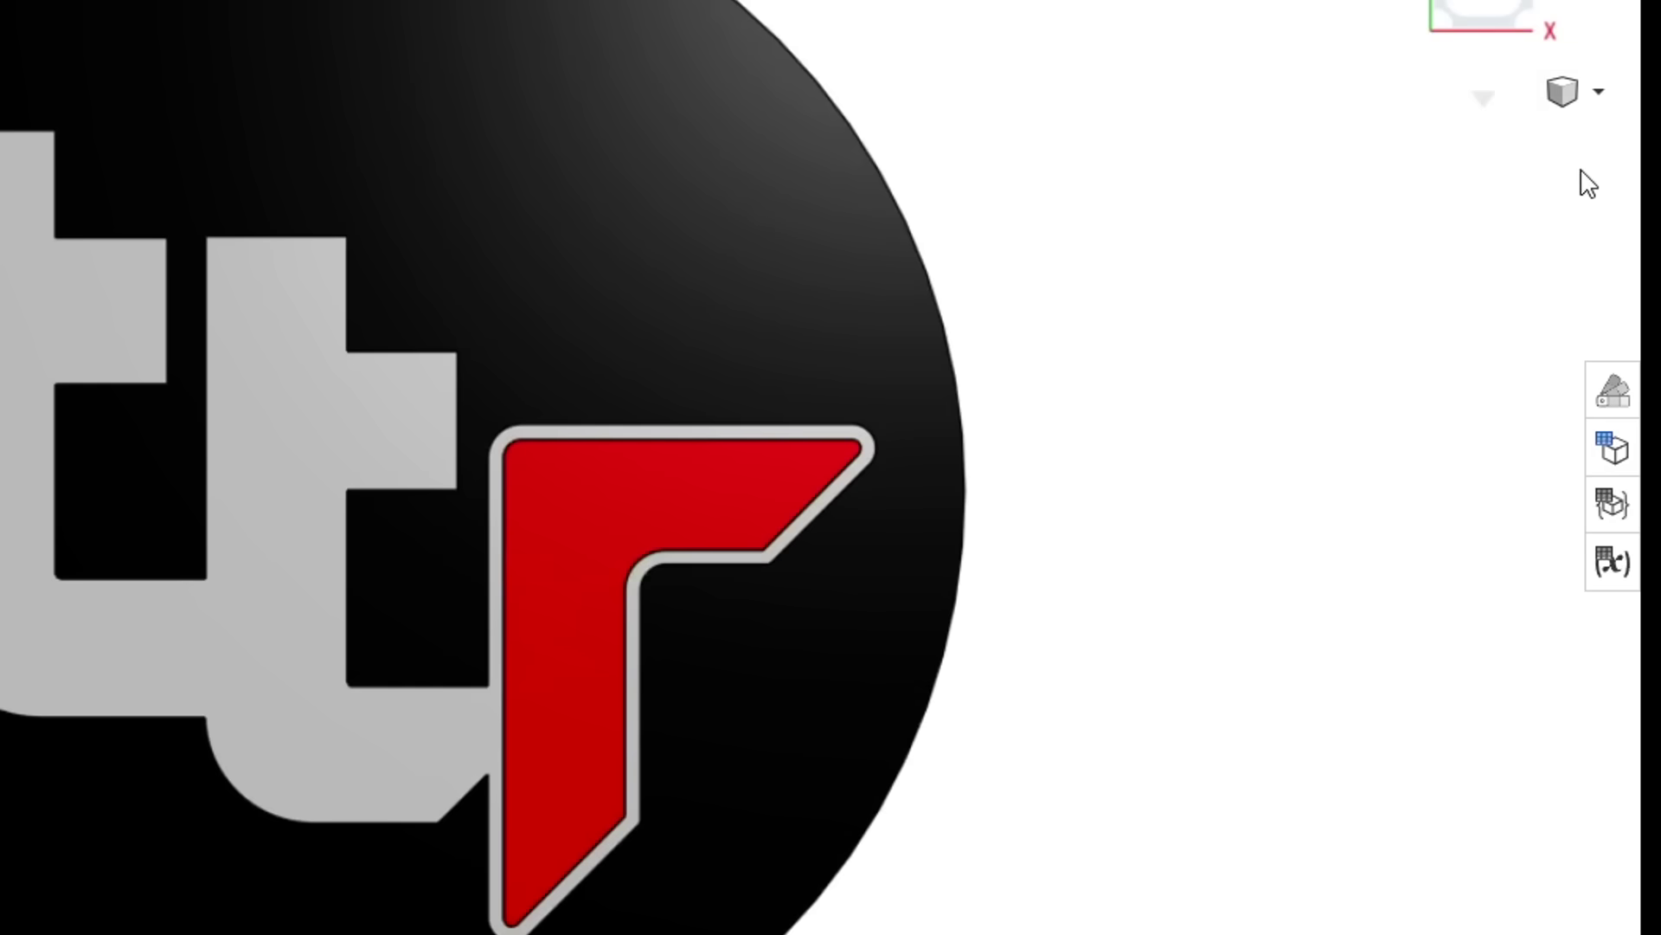
pyautogui.click(1594, 92)
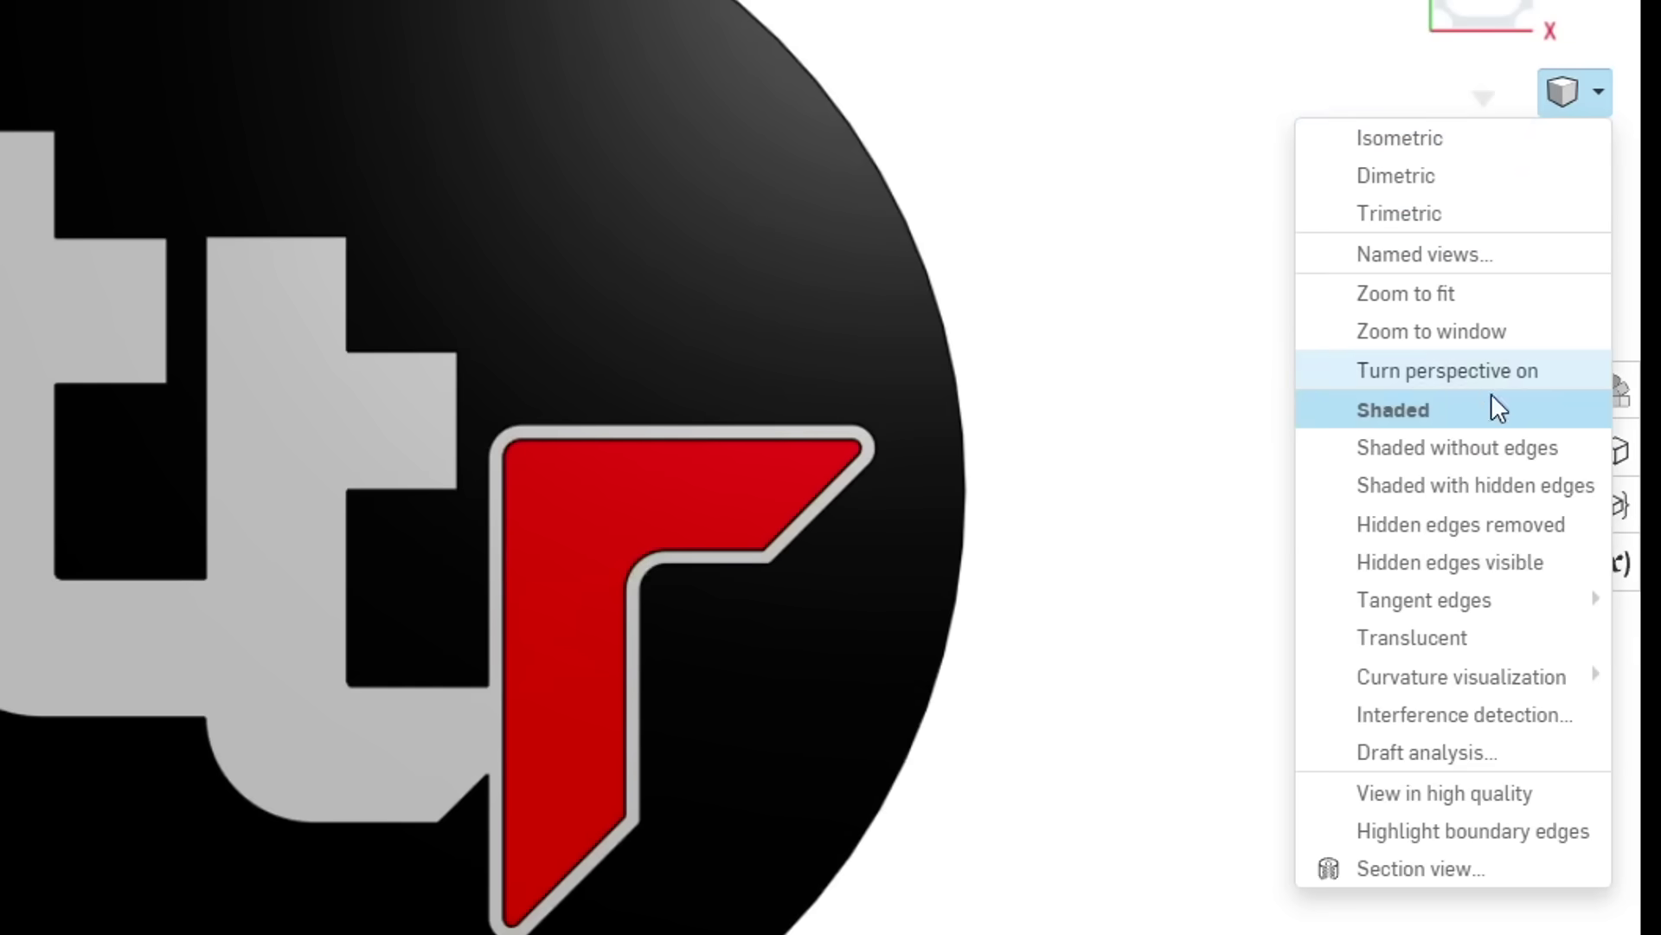
pyautogui.click(1542, 447)
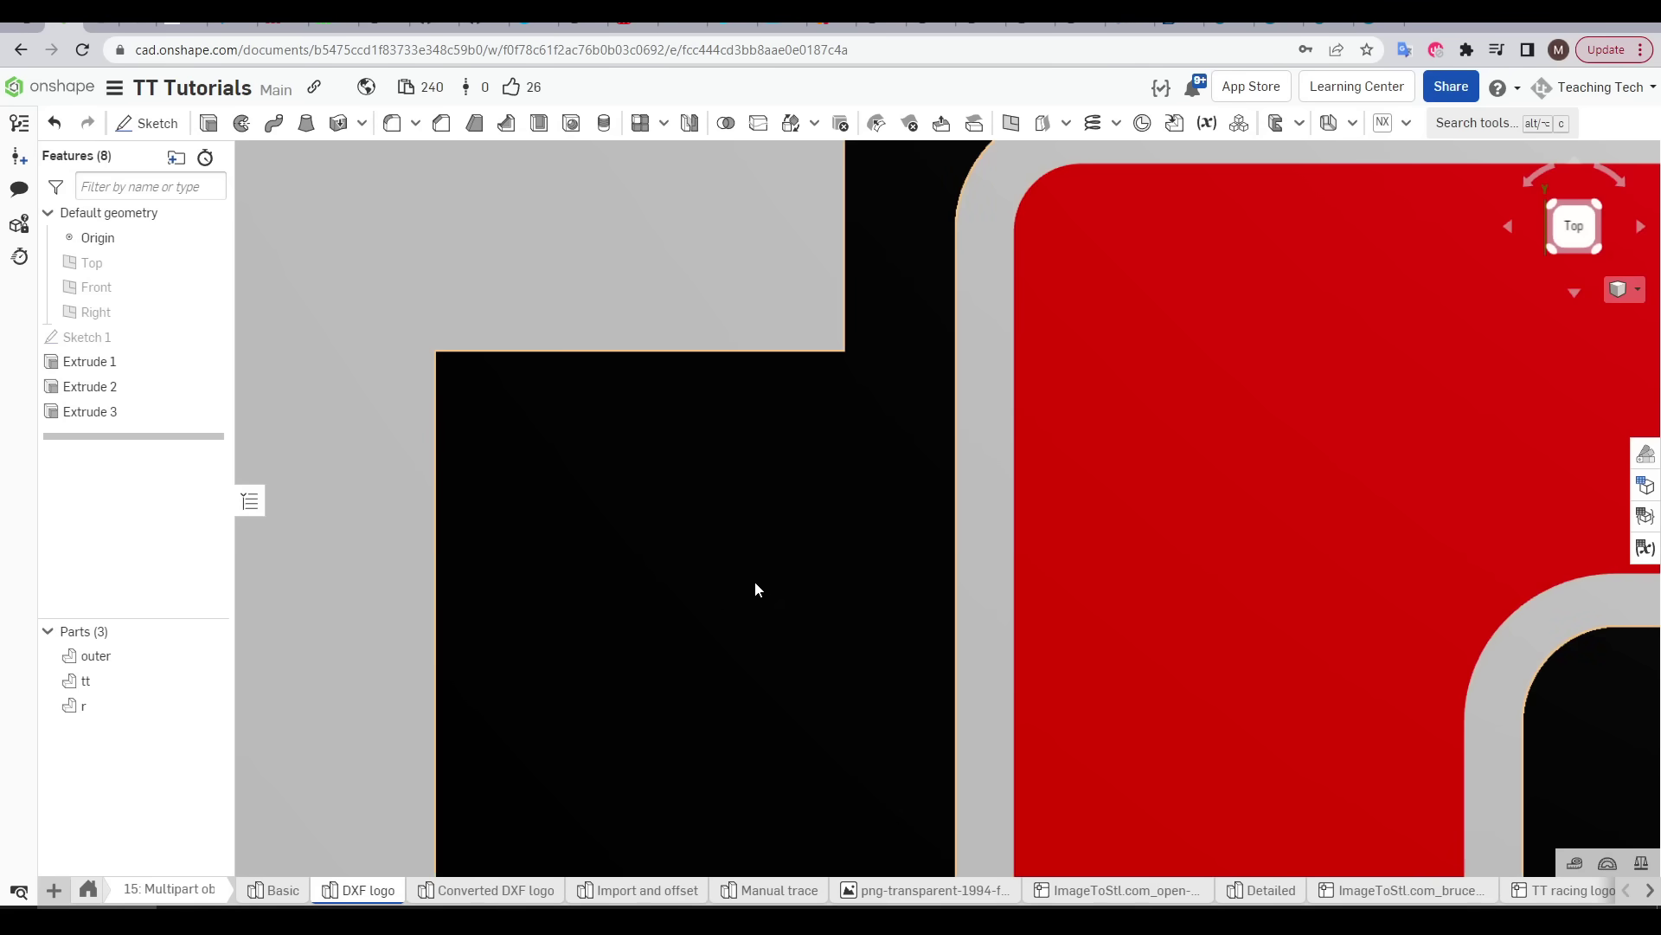
pyautogui.scroll(-10, 718, 580)
pyautogui.moveTo(706, 604); pyautogui.dragTo(869, 568, button='middle')
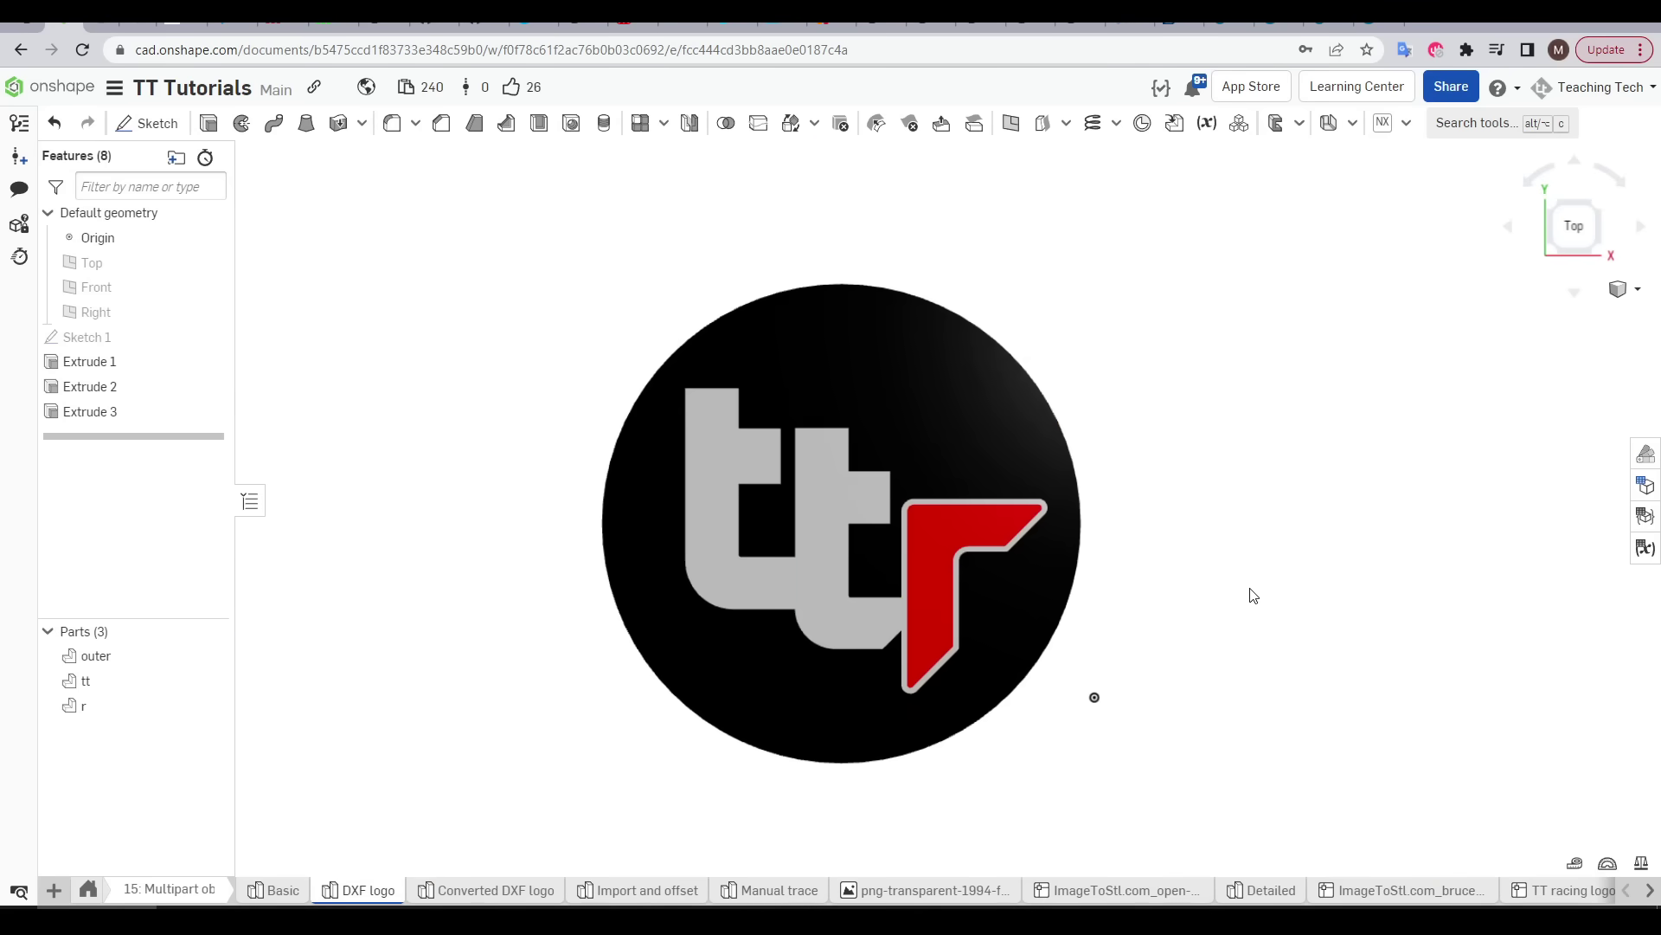
pyautogui.scroll(2, 738, 512)
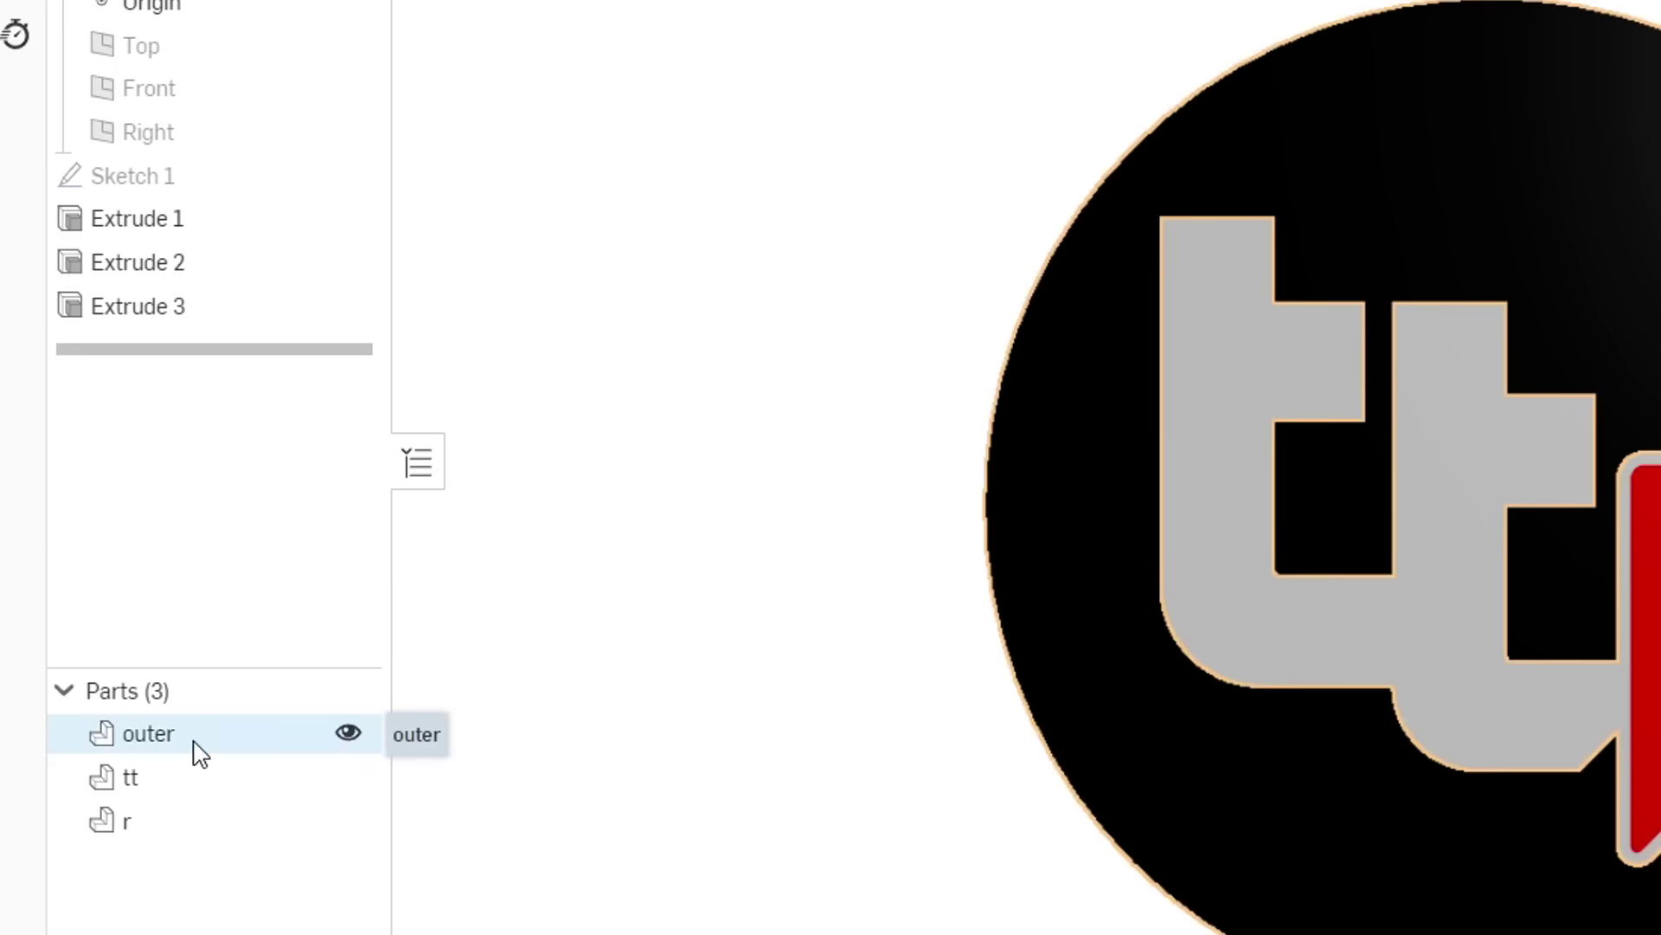
# Step: Export the outer part as a binary STL in millimeters at fine resolution
pyautogui.rightClick(120, 659)
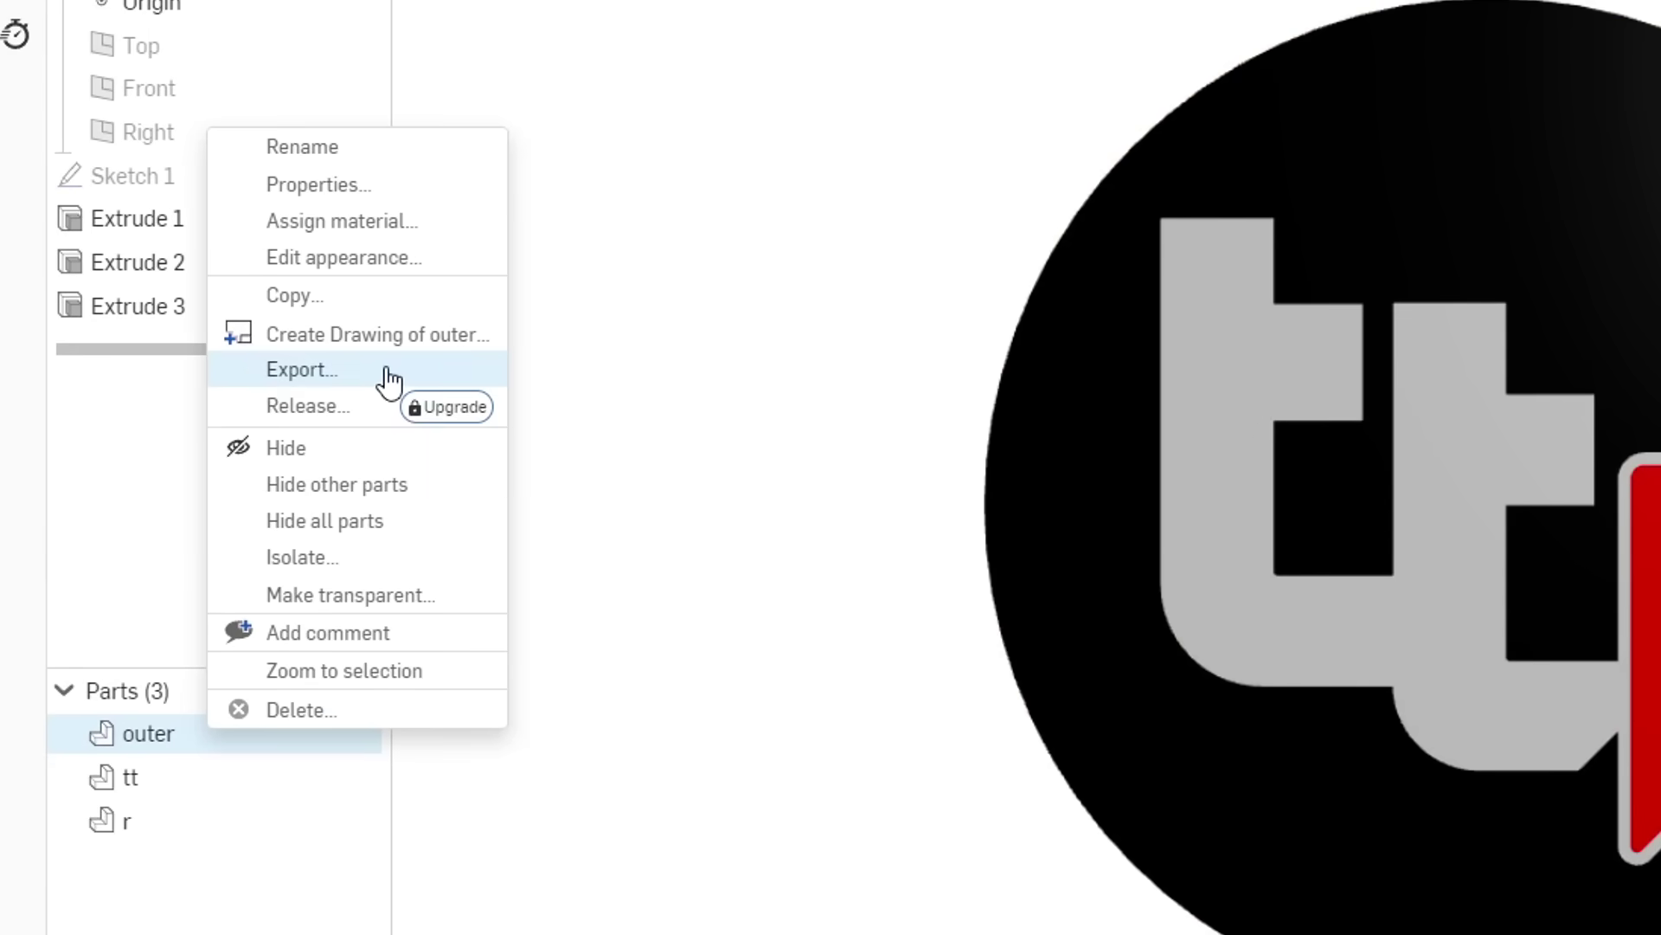
pyautogui.click(388, 374)
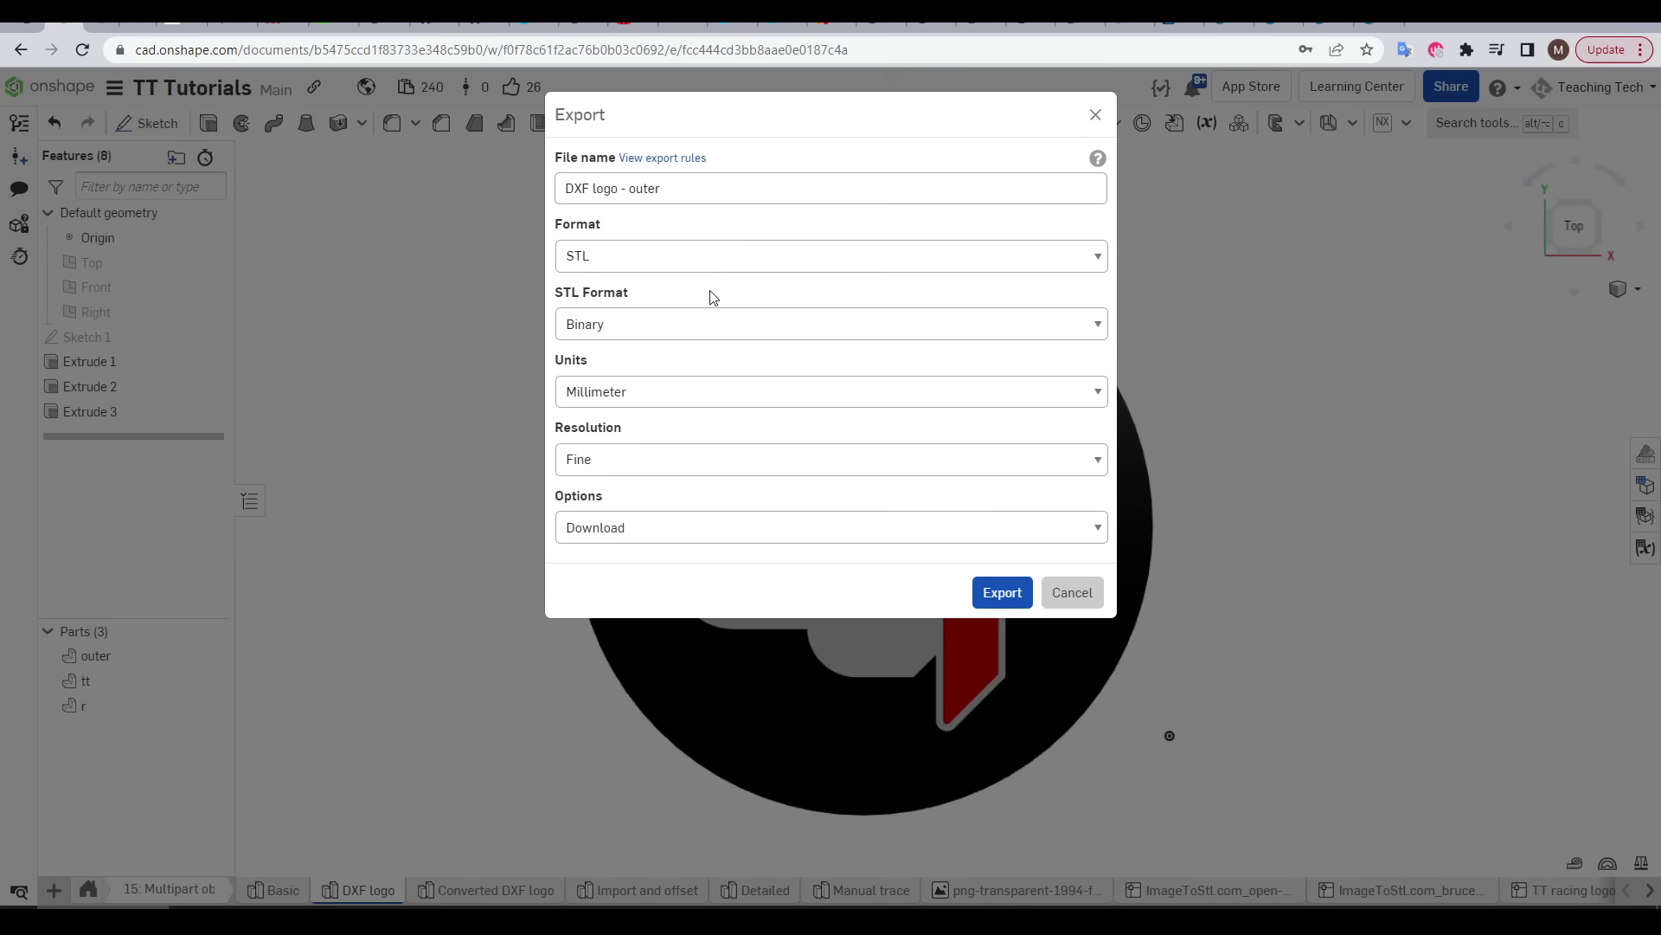
pyautogui.click(1001, 592)
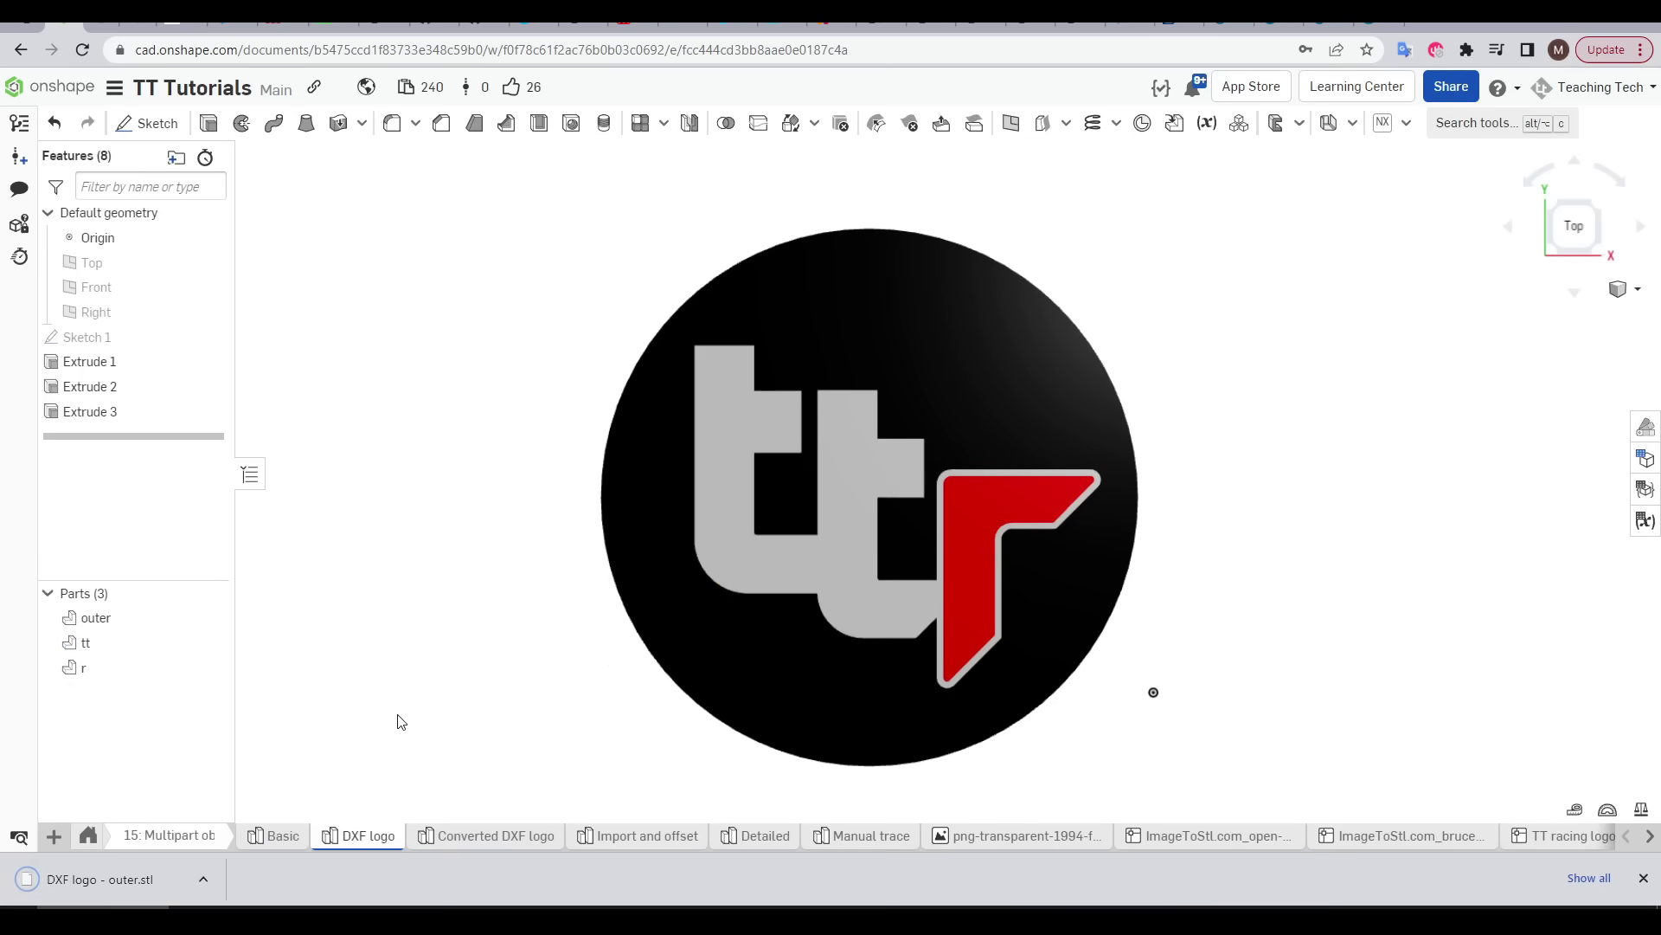
# Step: Export the tt and r parts as two separate STL files
pyautogui.rightClick(96, 647)
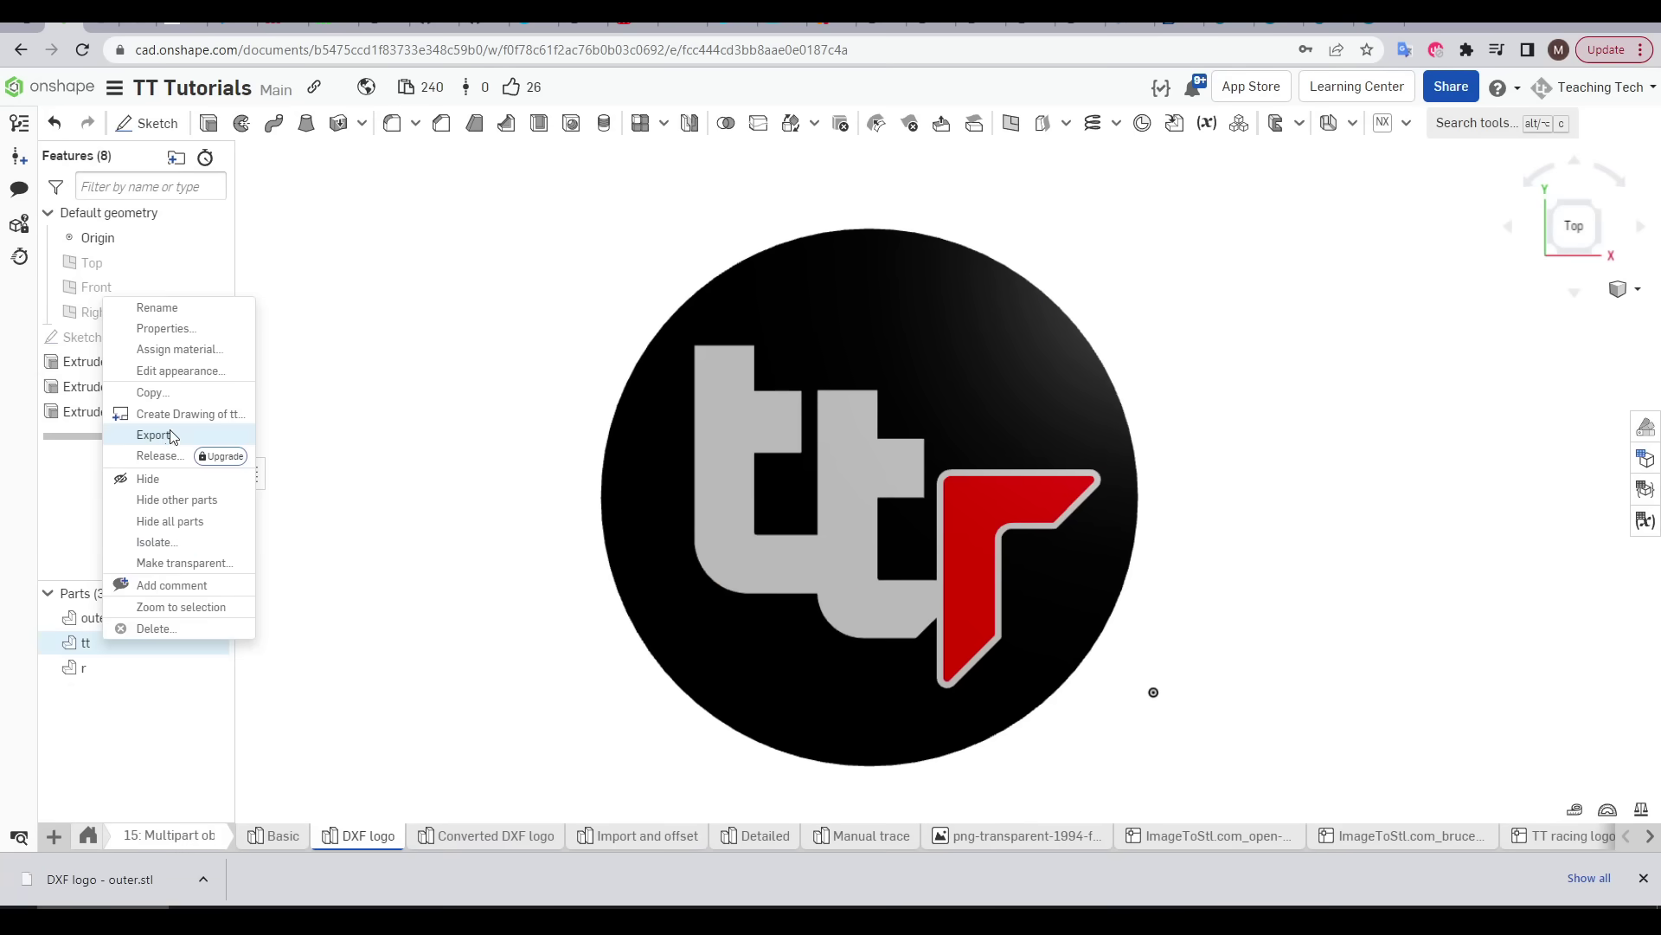
pyautogui.click(170, 437)
pyautogui.click(1004, 591)
pyautogui.rightClick(147, 669)
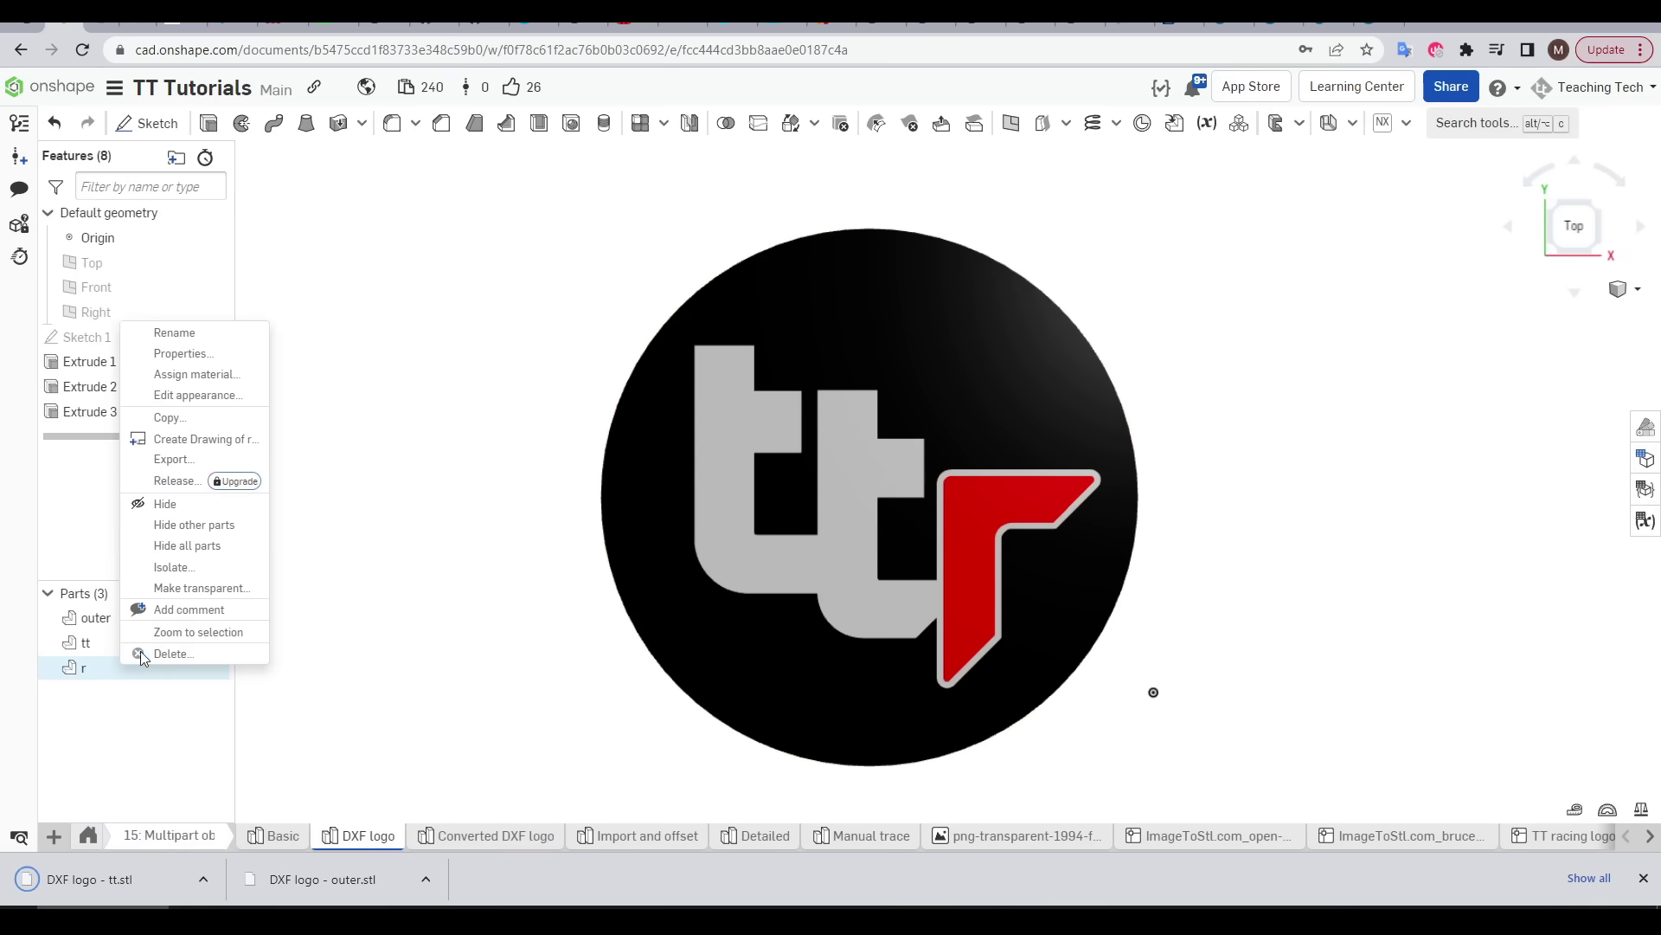
pyautogui.click(169, 438)
pyautogui.click(978, 597)
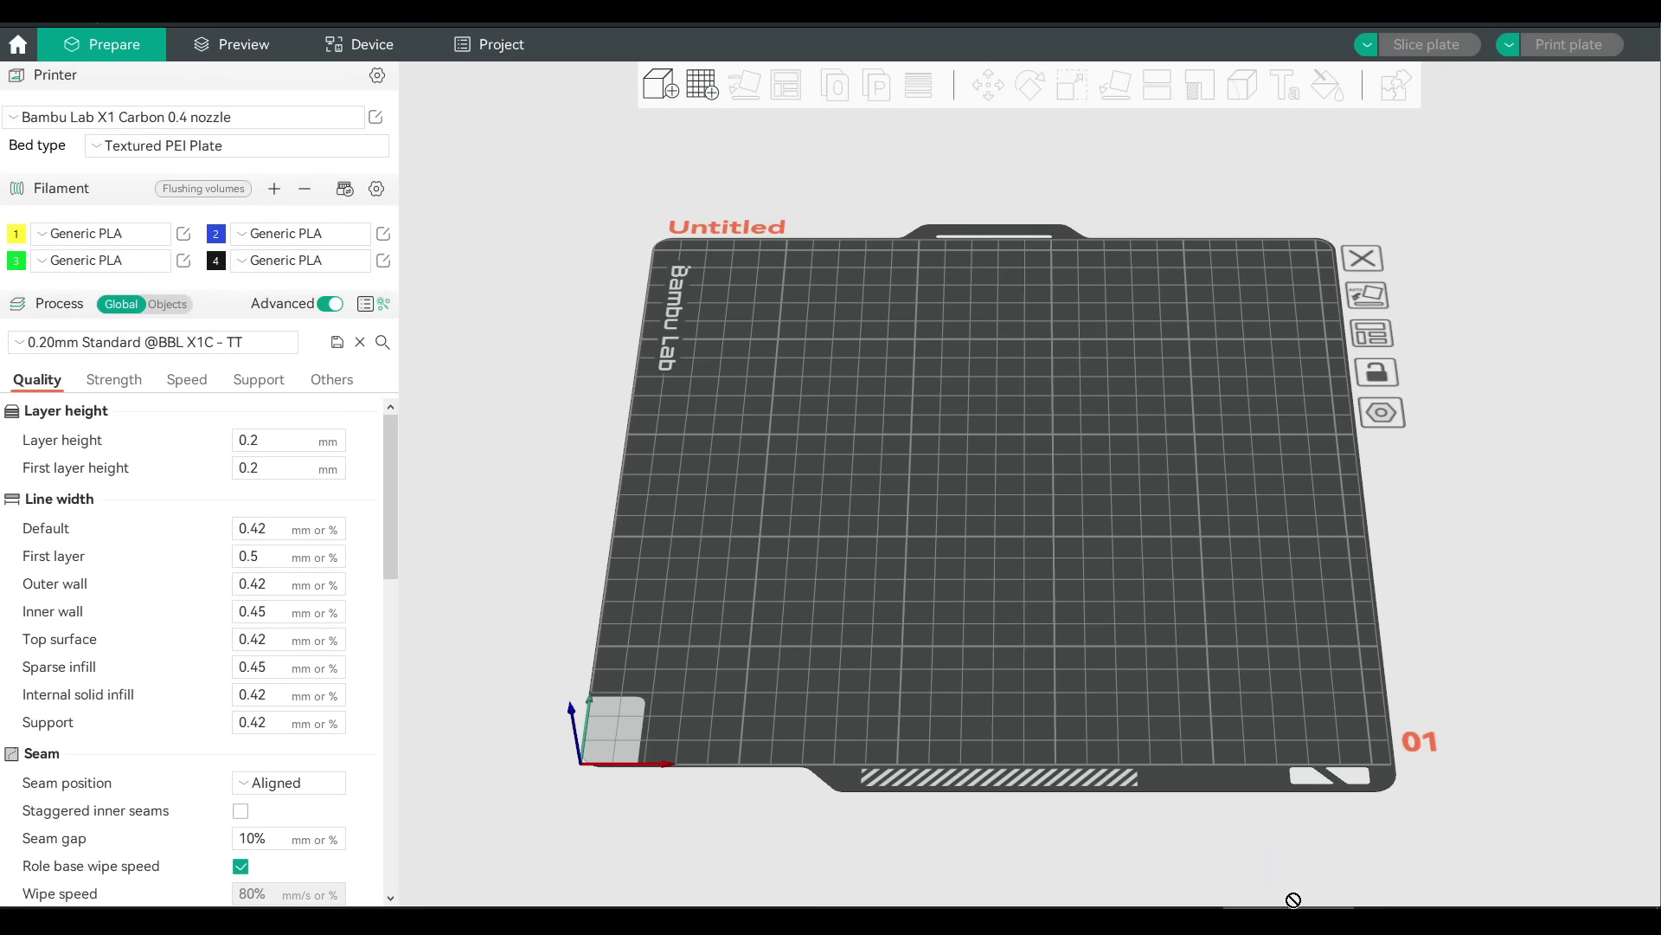
# Step: Switch to Bambu Studio and load the exported STL files together as a single object with multiple parts
pyautogui.moveTo(1290, 894); pyautogui.dragTo(989, 512)
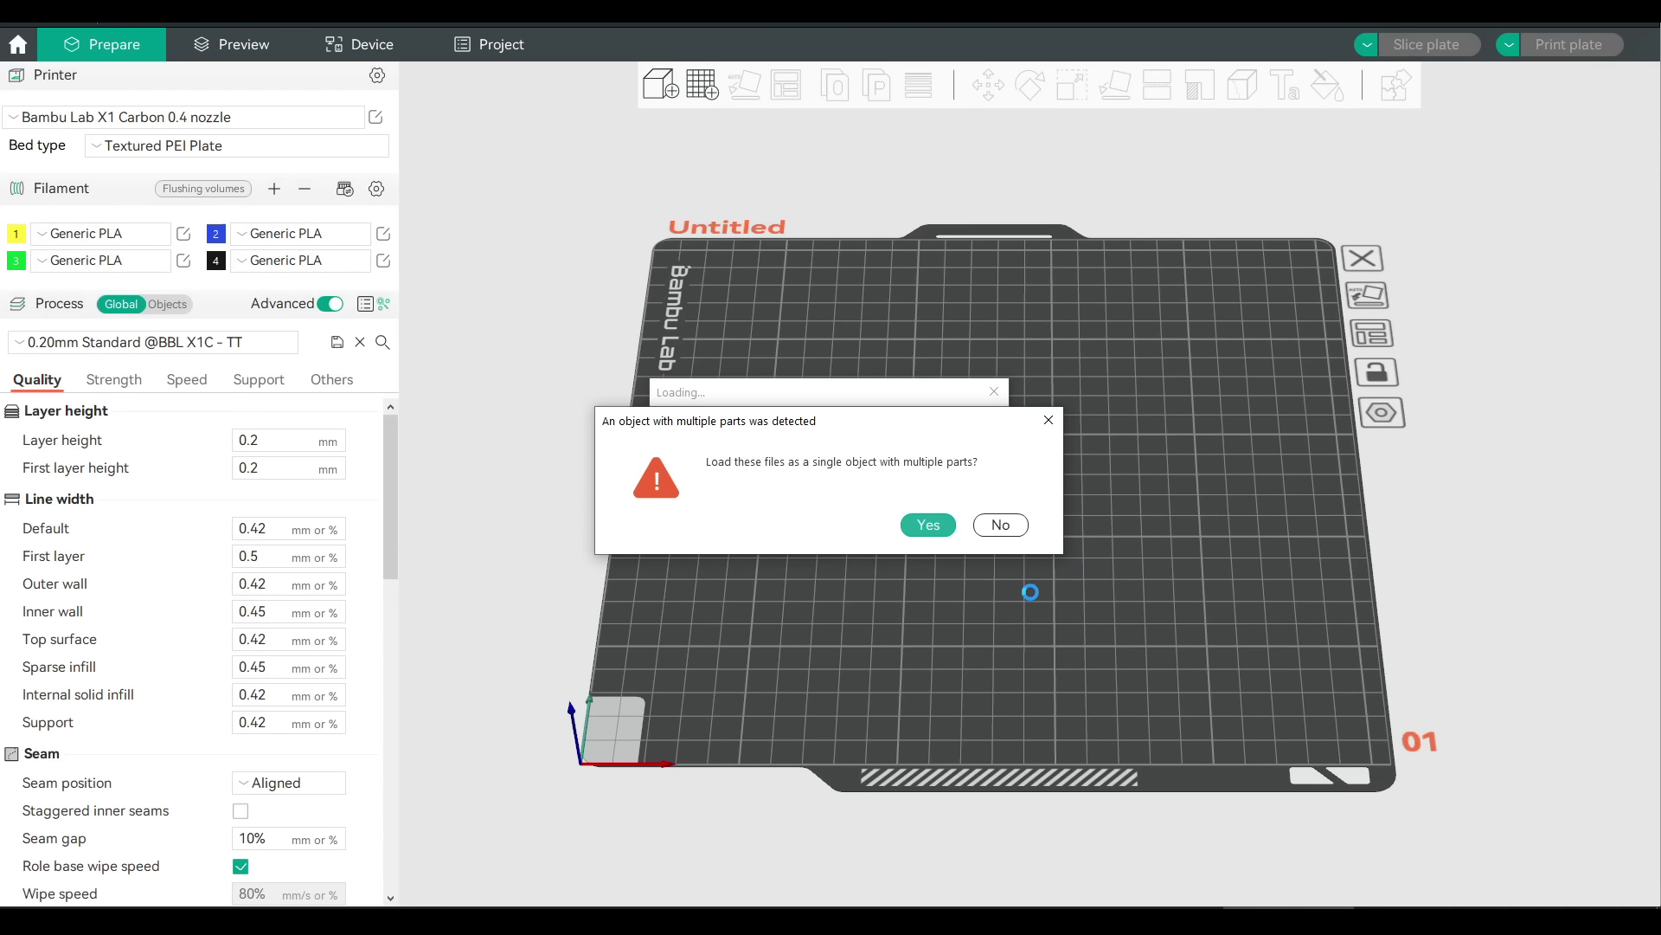
pyautogui.click(943, 531)
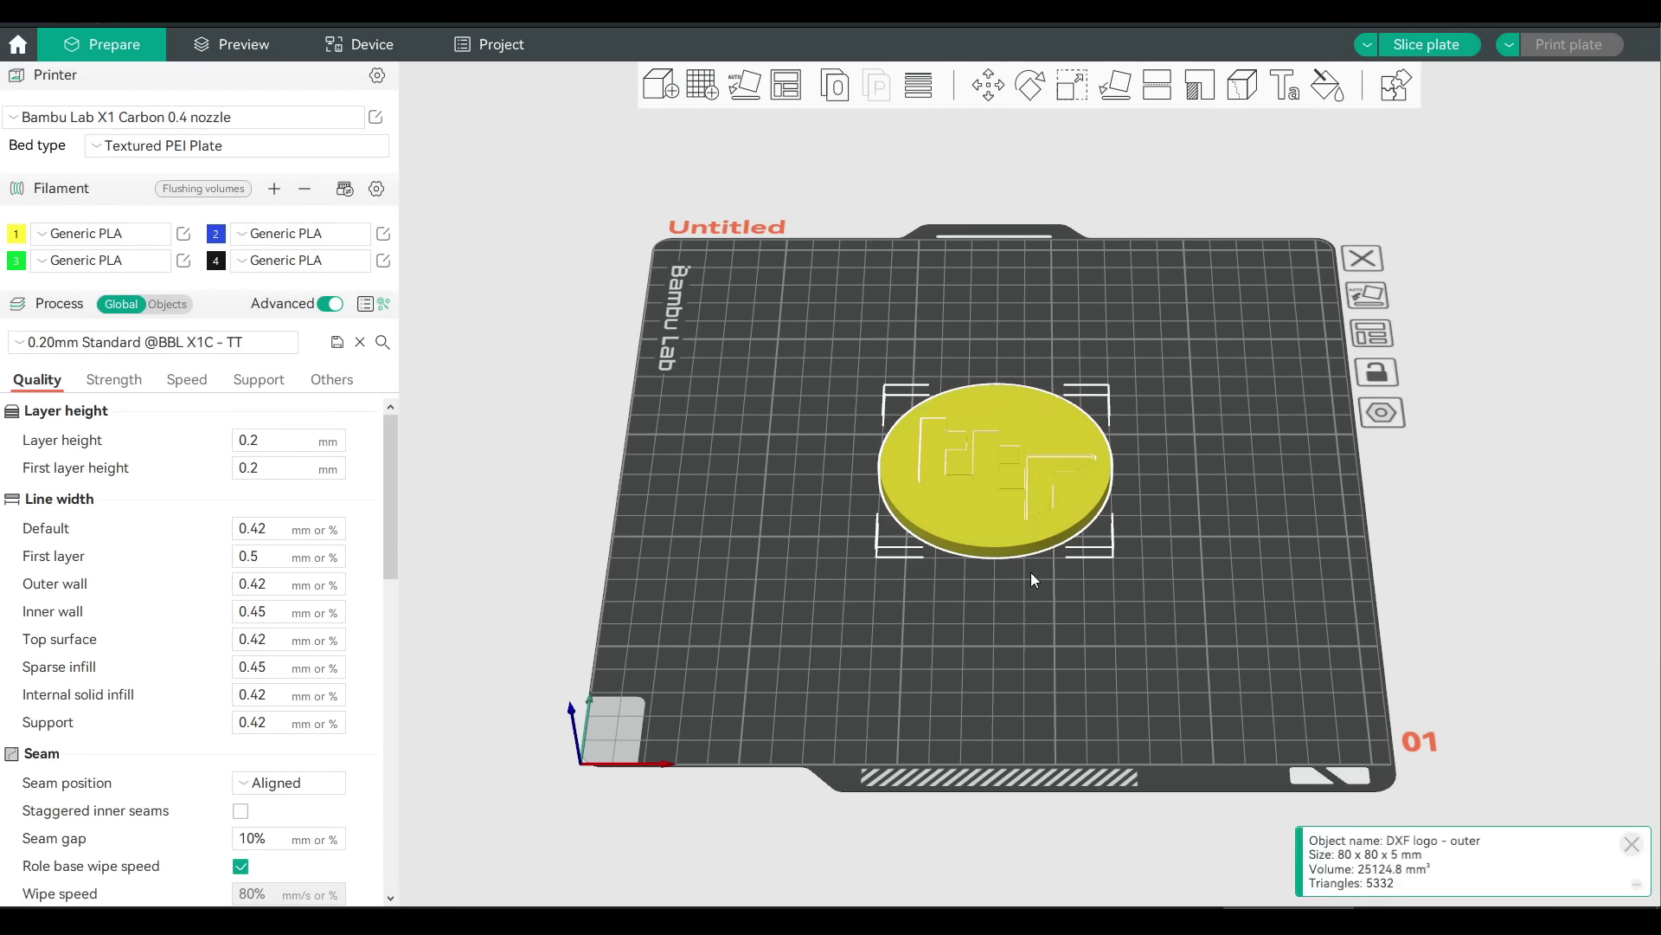
pyautogui.press('1')
pyautogui.moveTo(1013, 439); pyautogui.dragTo(1123, 409, button='middle')
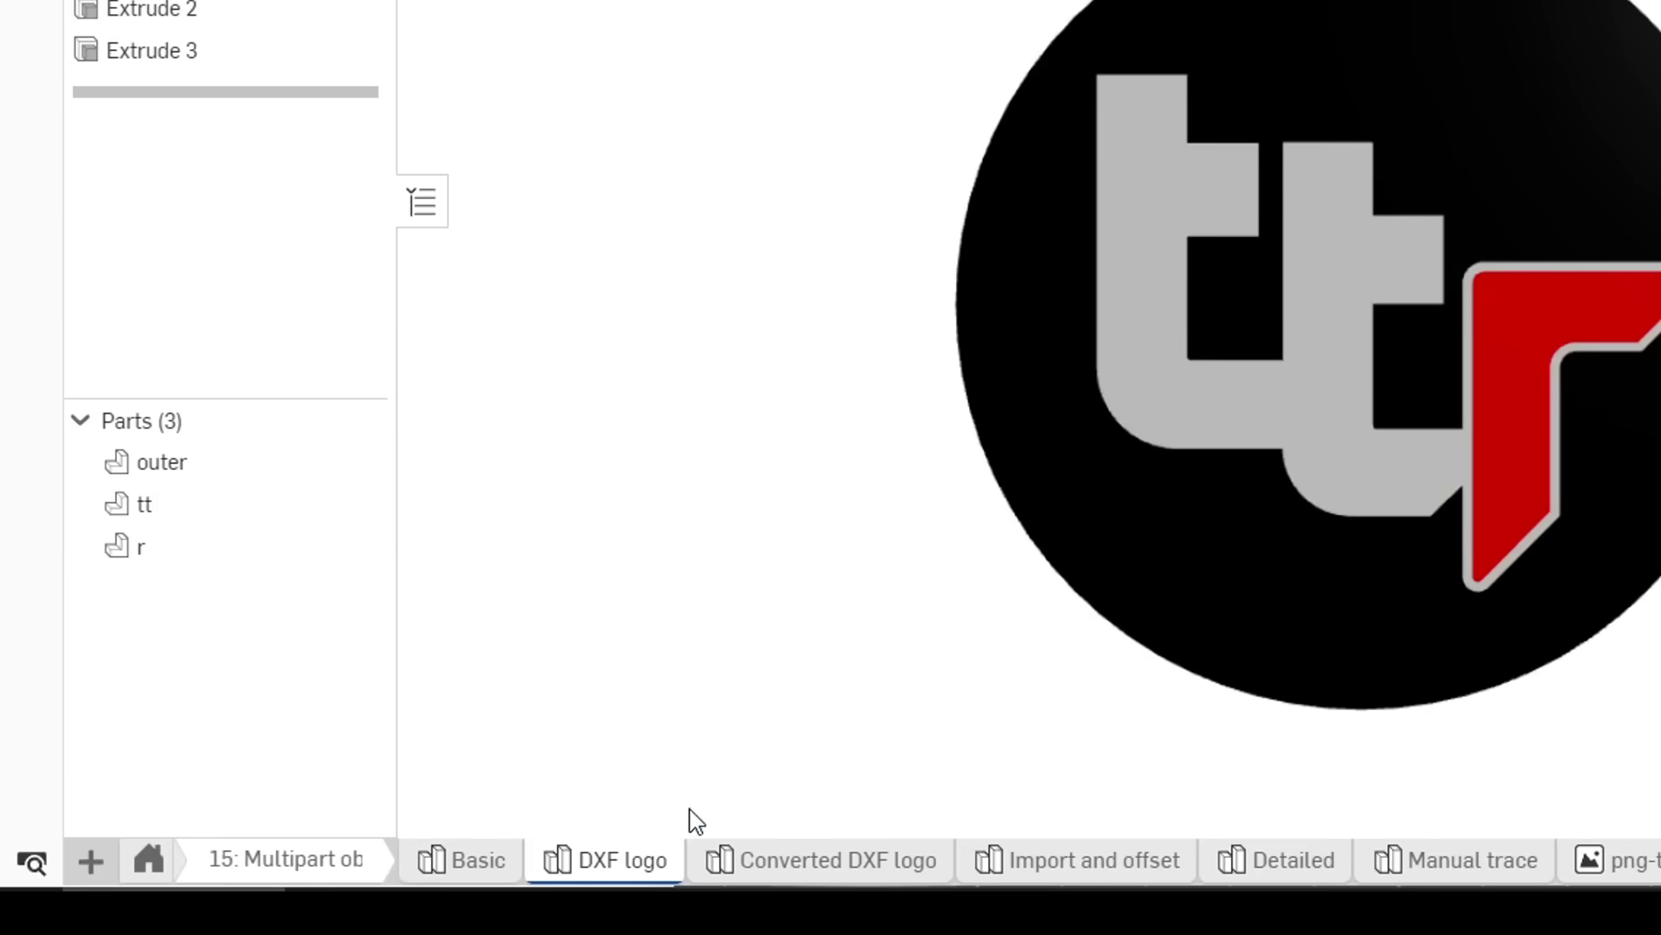
# Step: Switch back to Onshape and export the whole DXF logo Part Studio as a 3MF file at fine resolution
pyautogui.rightClick(617, 876)
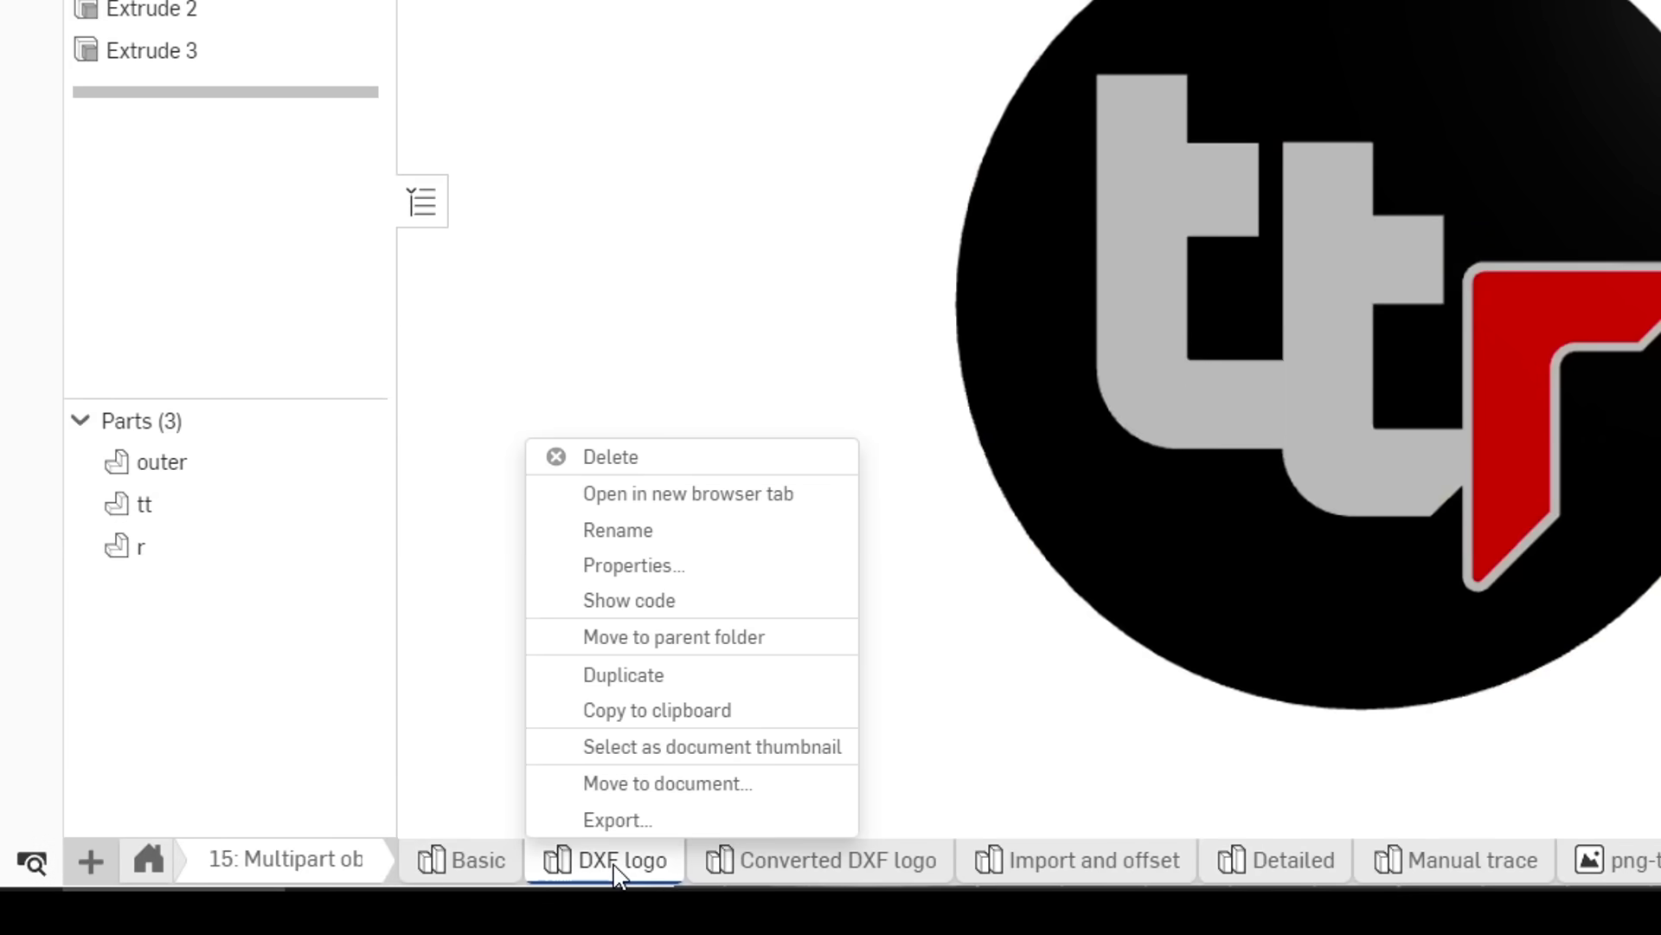
pyautogui.click(623, 819)
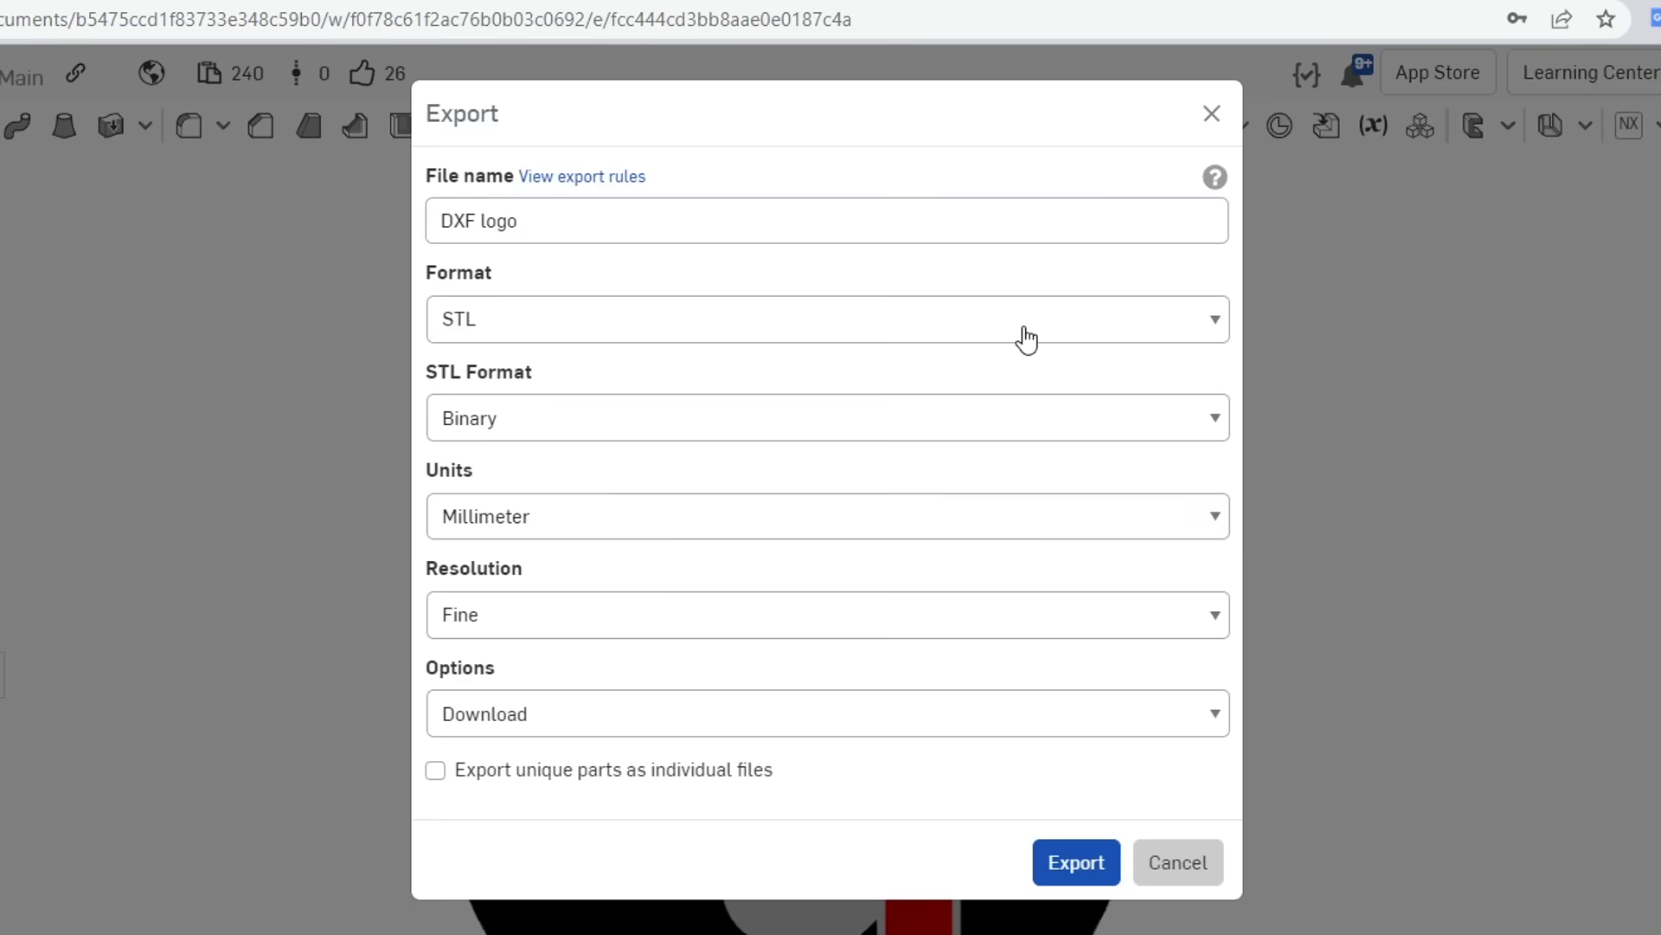
pyautogui.click(967, 262)
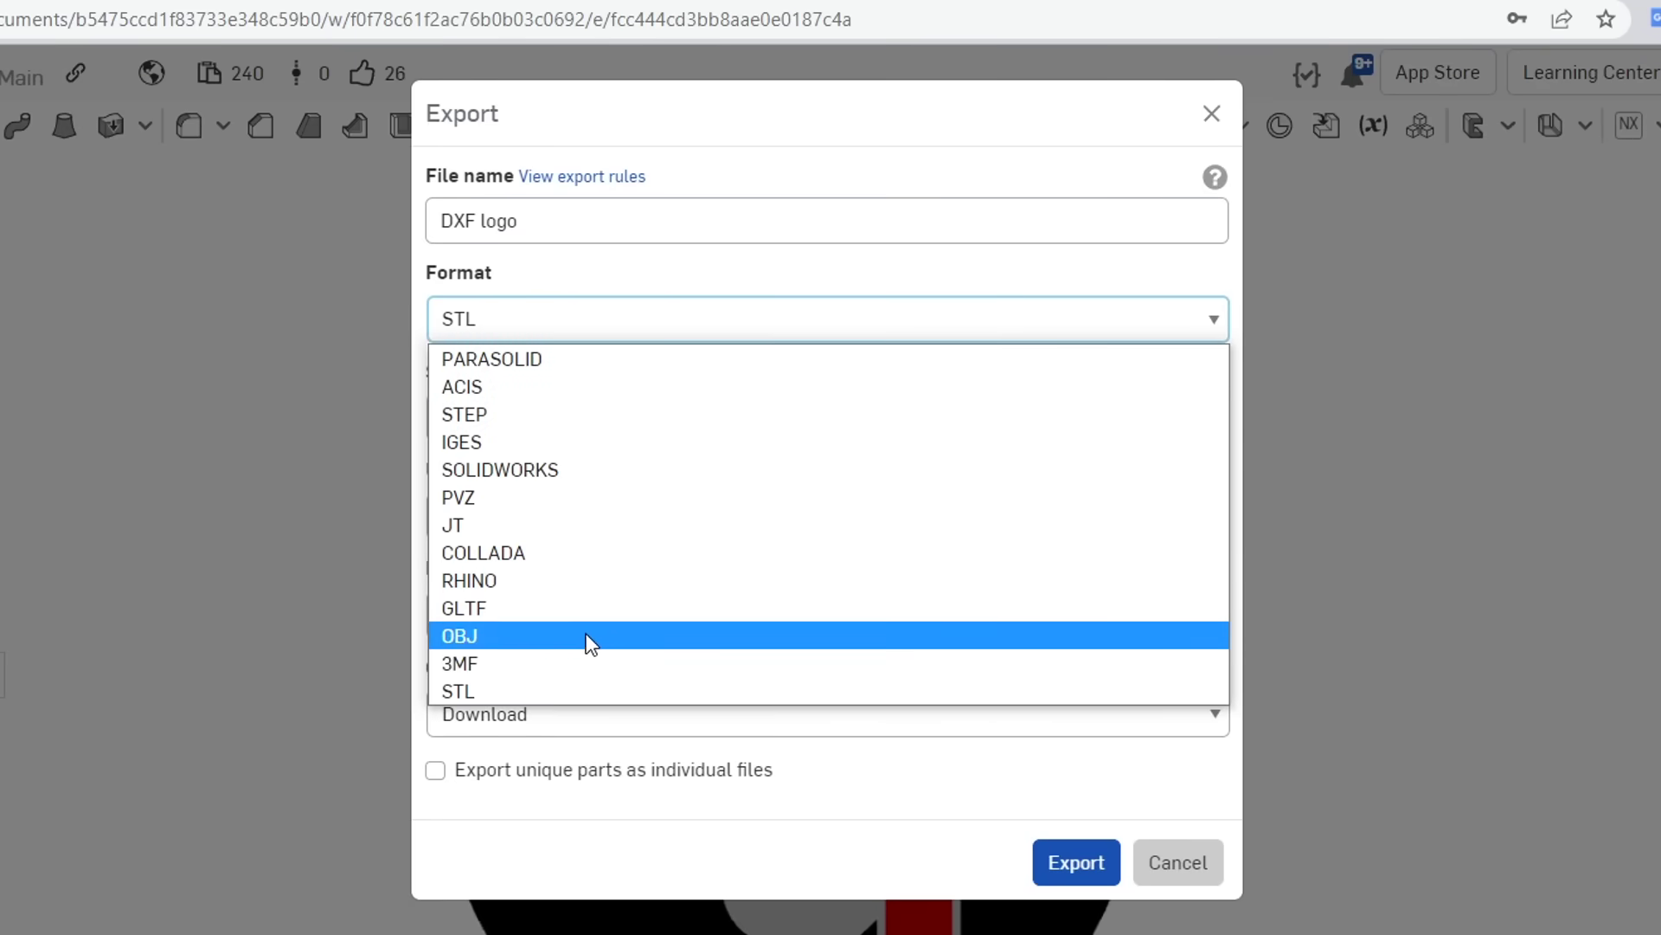
pyautogui.click(570, 663)
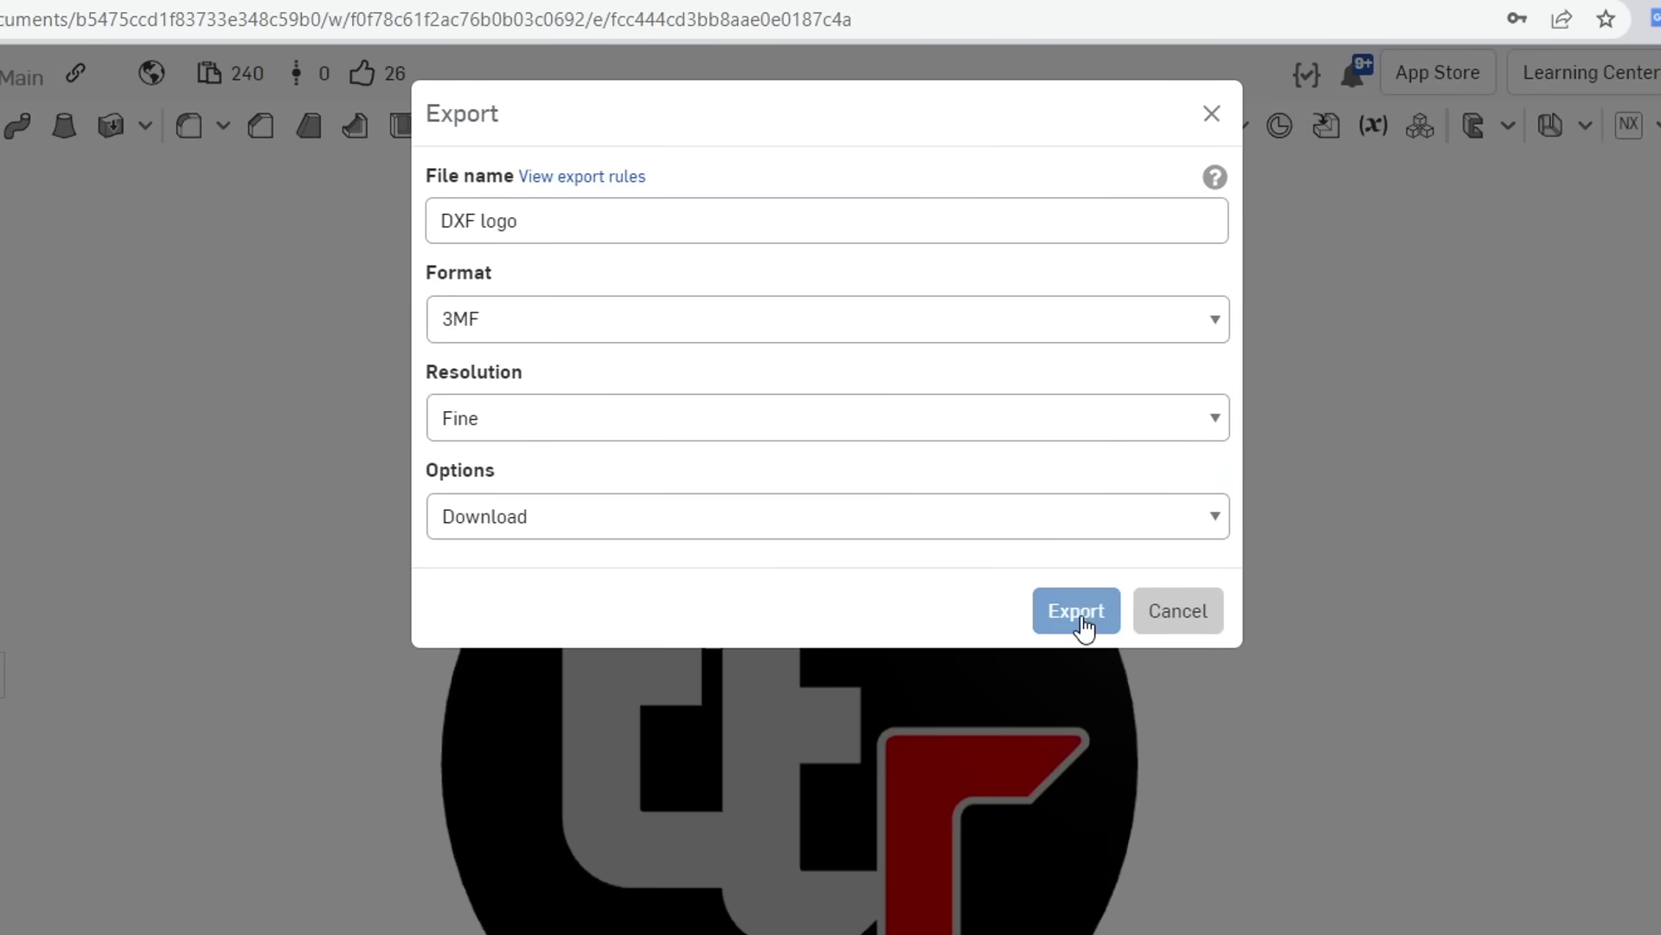
pyautogui.click(1080, 616)
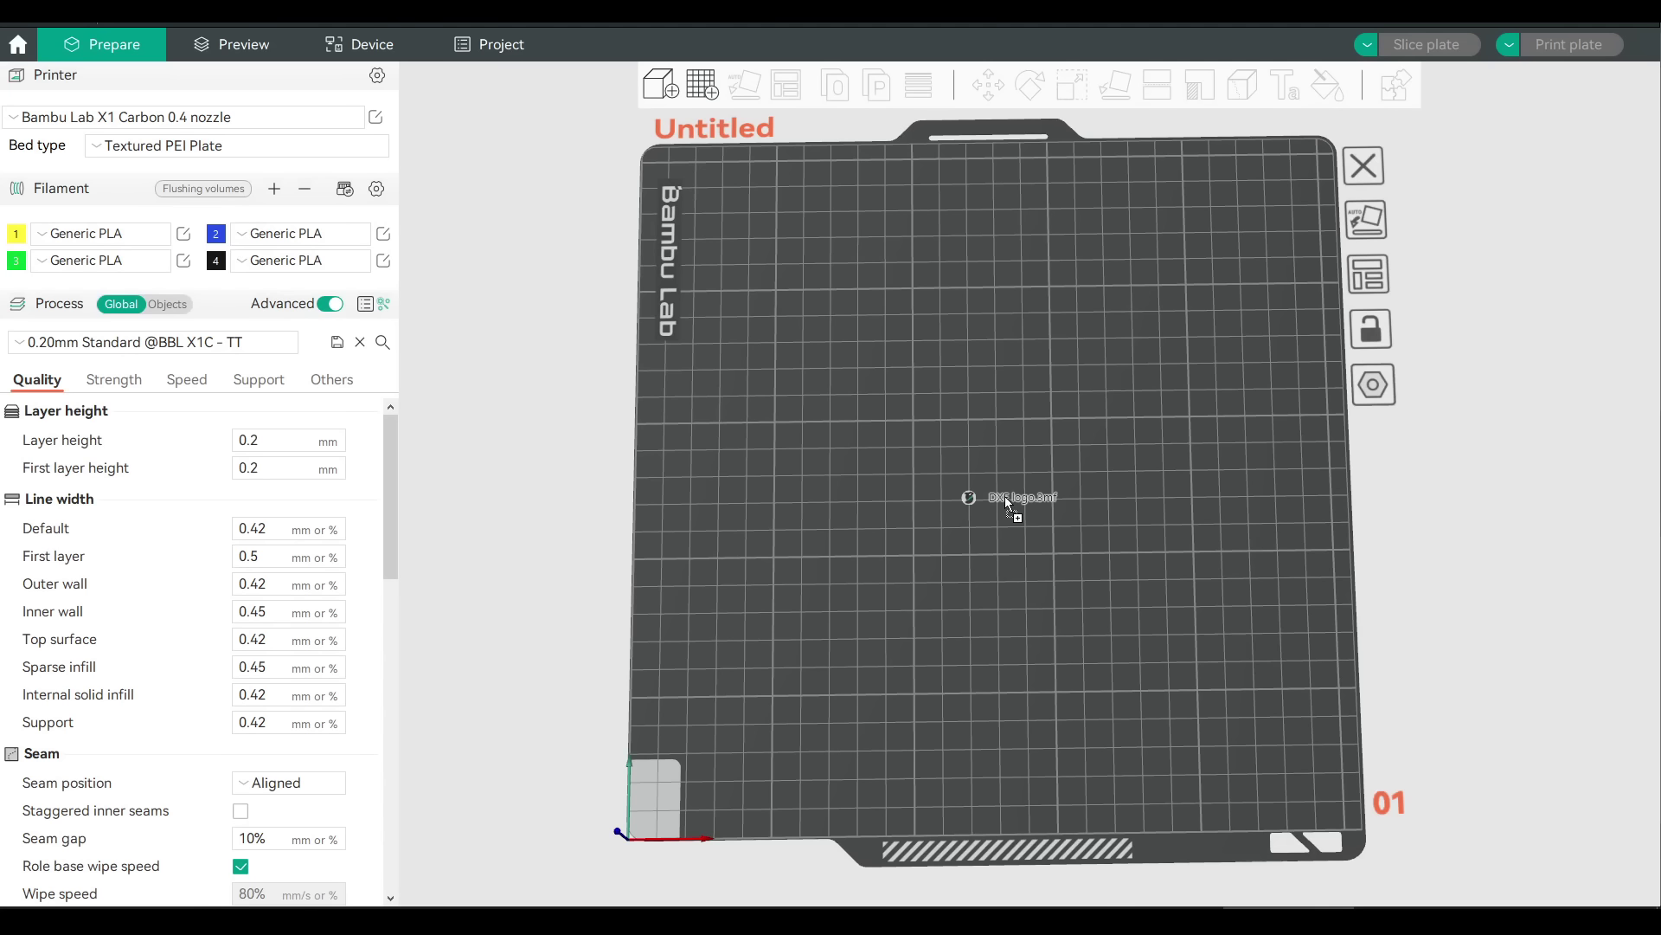
# Step: Switch to Bambu Studio, import DXF logo.3mf and arrange its parts on the build plate
pyautogui.moveTo(1005, 496); pyautogui.dragTo(1004, 496)
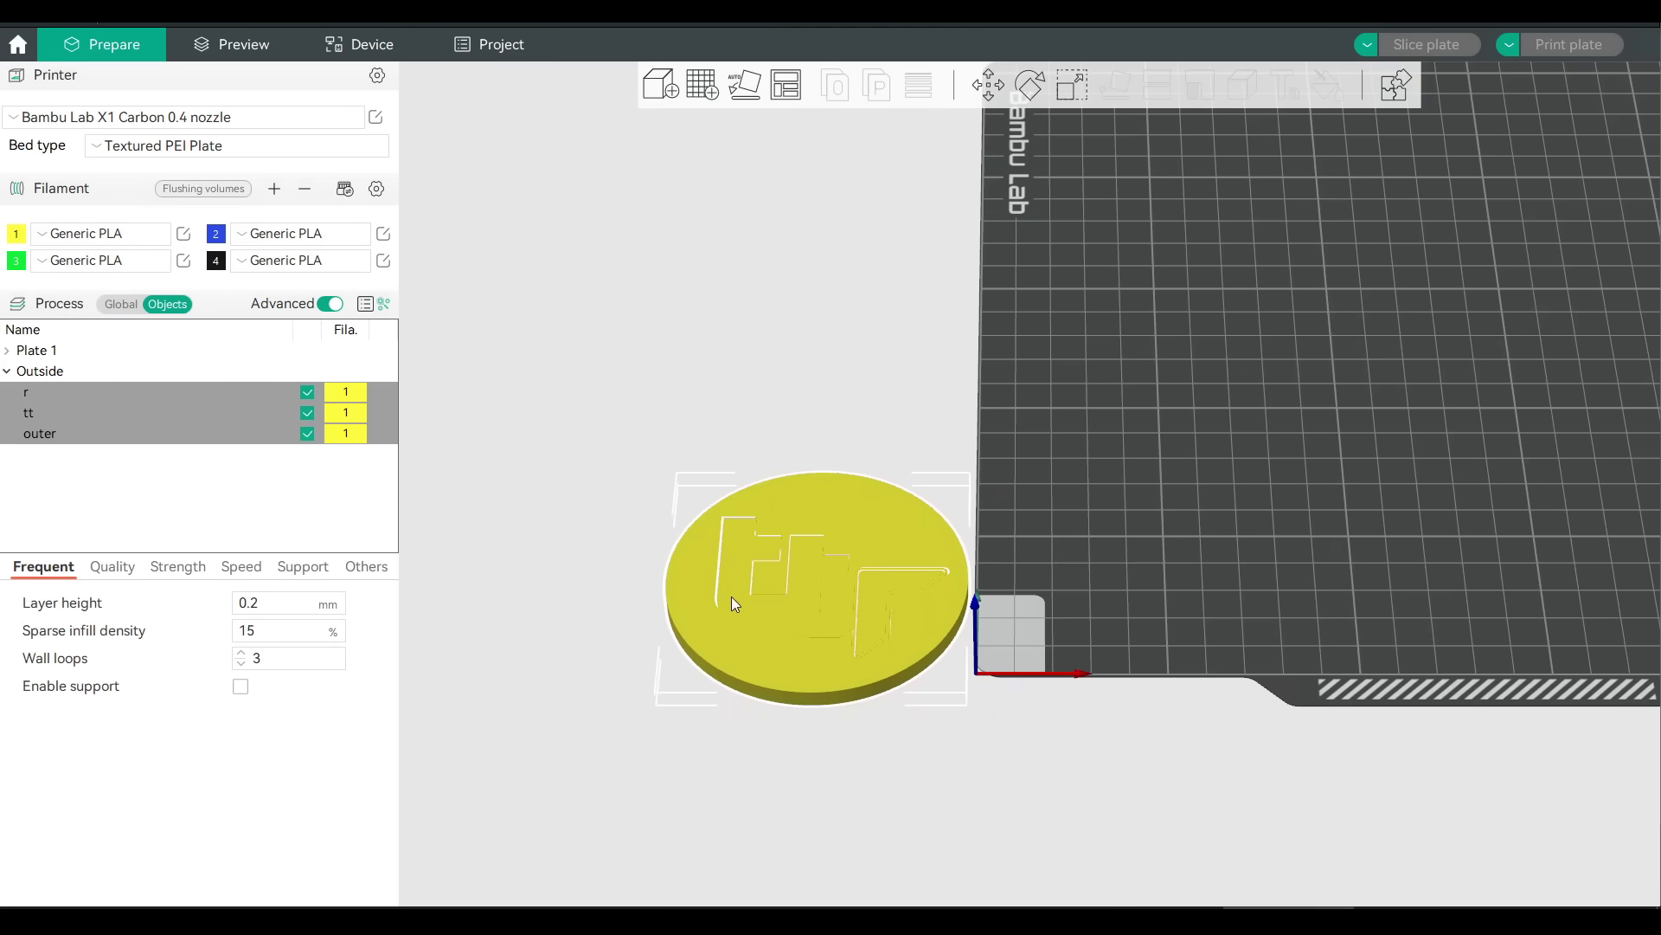
pyautogui.press('a')
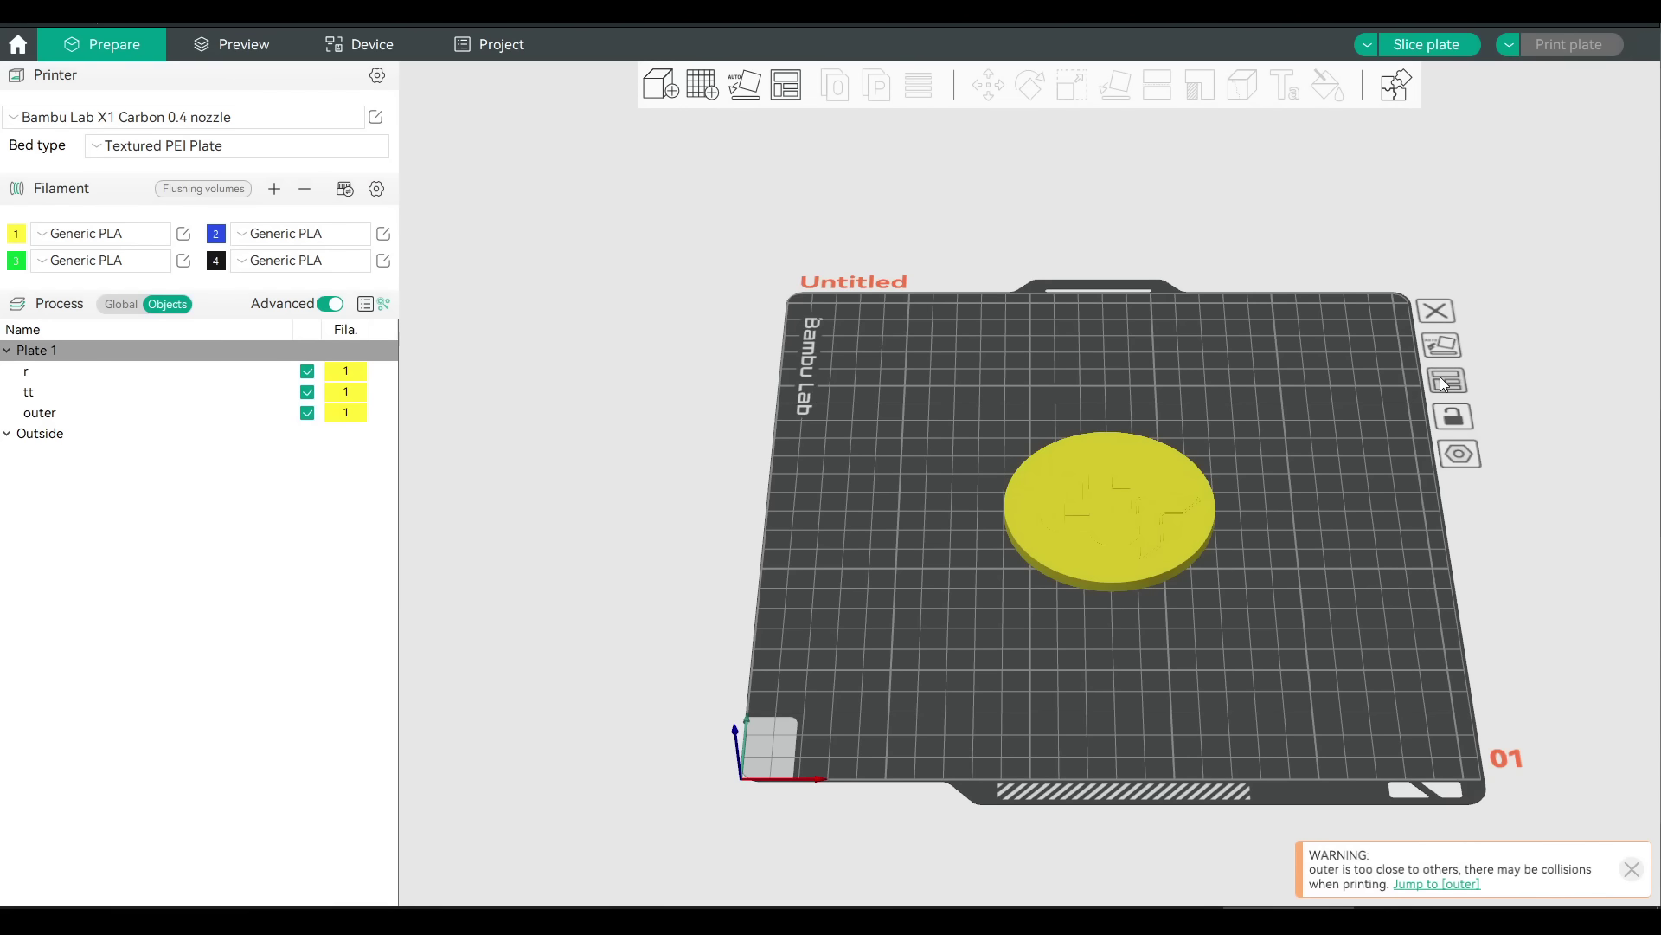
pyautogui.click(1443, 384)
# Step: Assemble the r, tt and outer objects on Plate 1 into one multi-part object
pyautogui.click(58, 370)
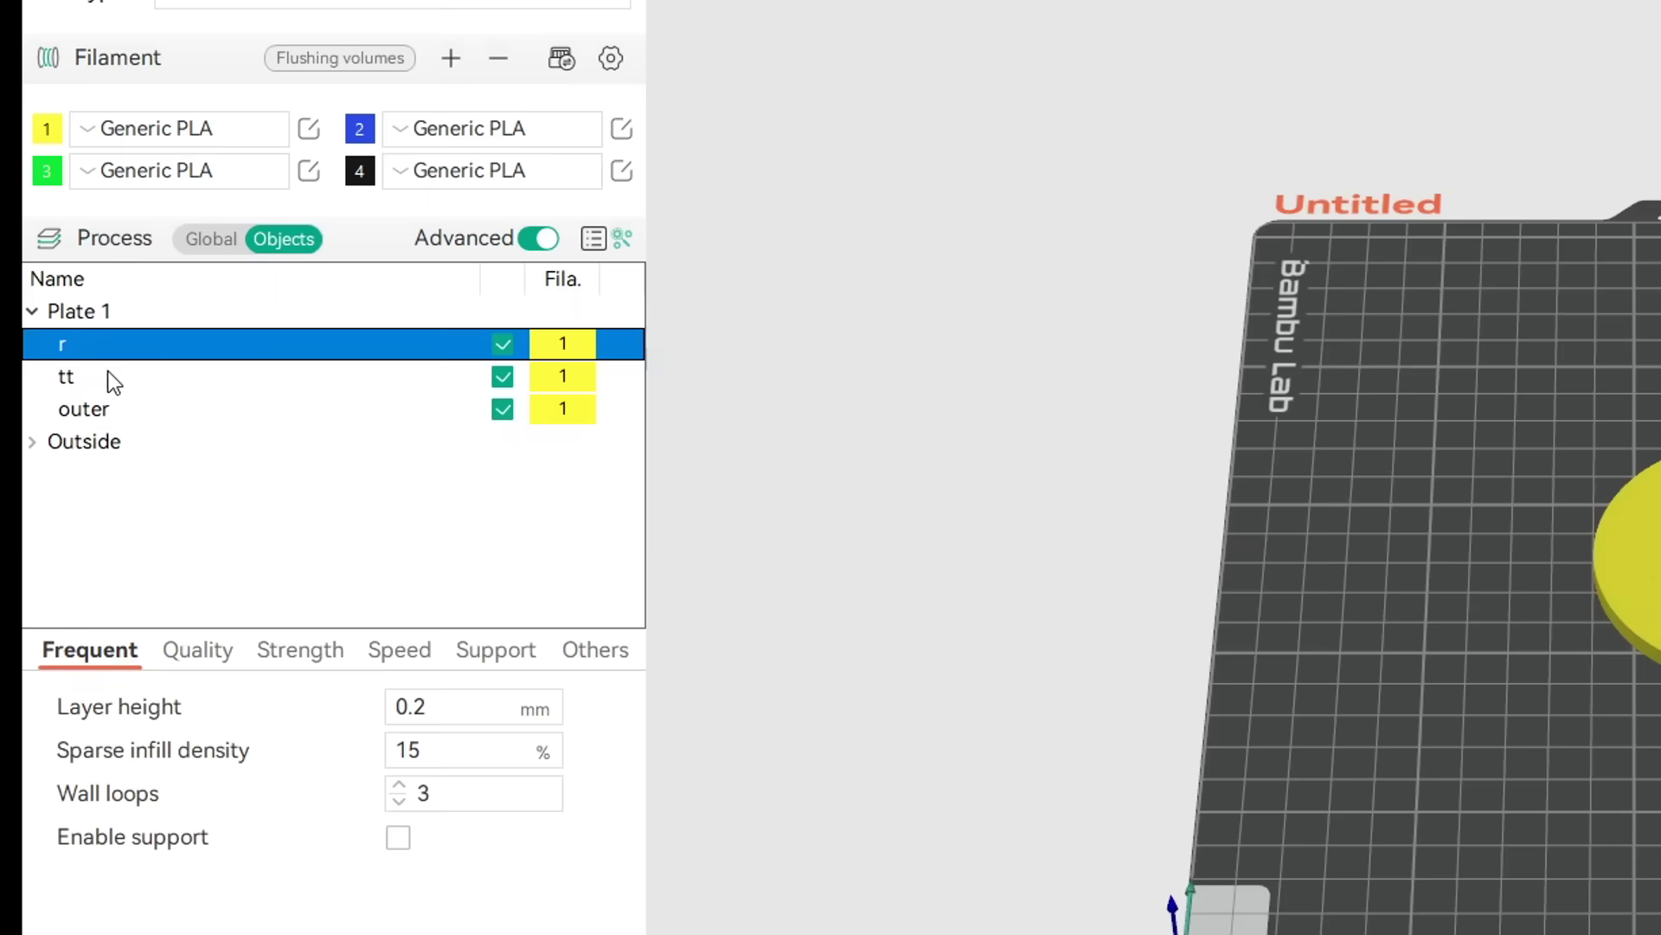
pyautogui.keyDown('shift'); pyautogui.click(57, 412); pyautogui.keyUp('shift')
pyautogui.rightClick(111, 408)
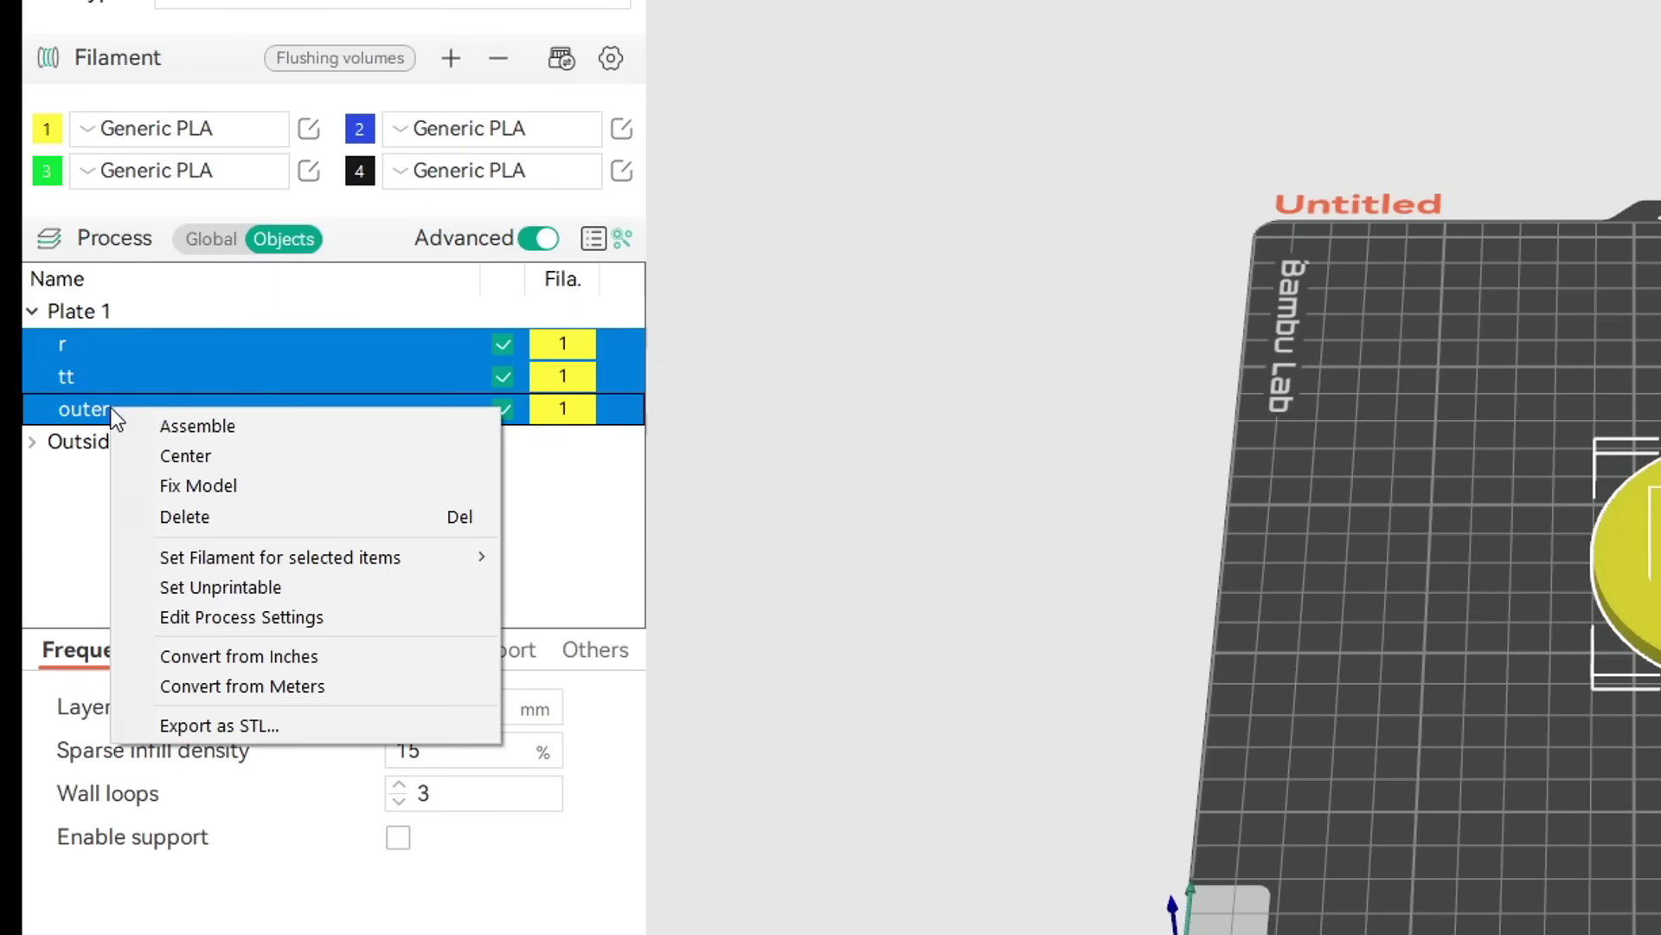
pyautogui.click(163, 419)
pyautogui.click(703, 491)
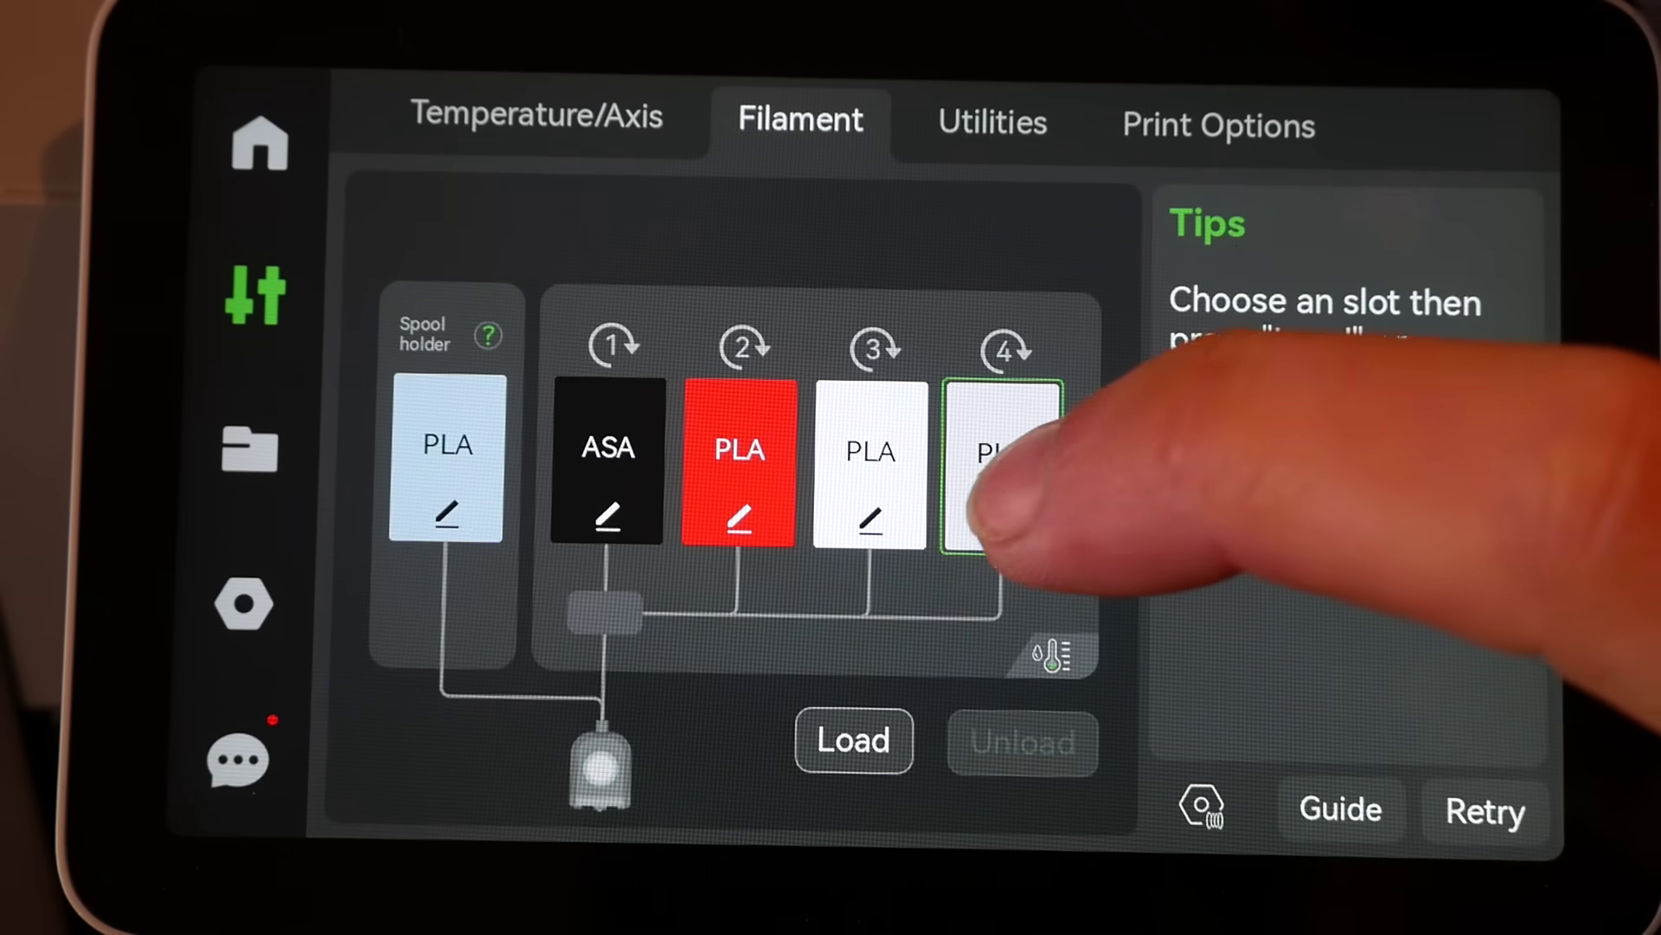
pyautogui.click(1003, 511)
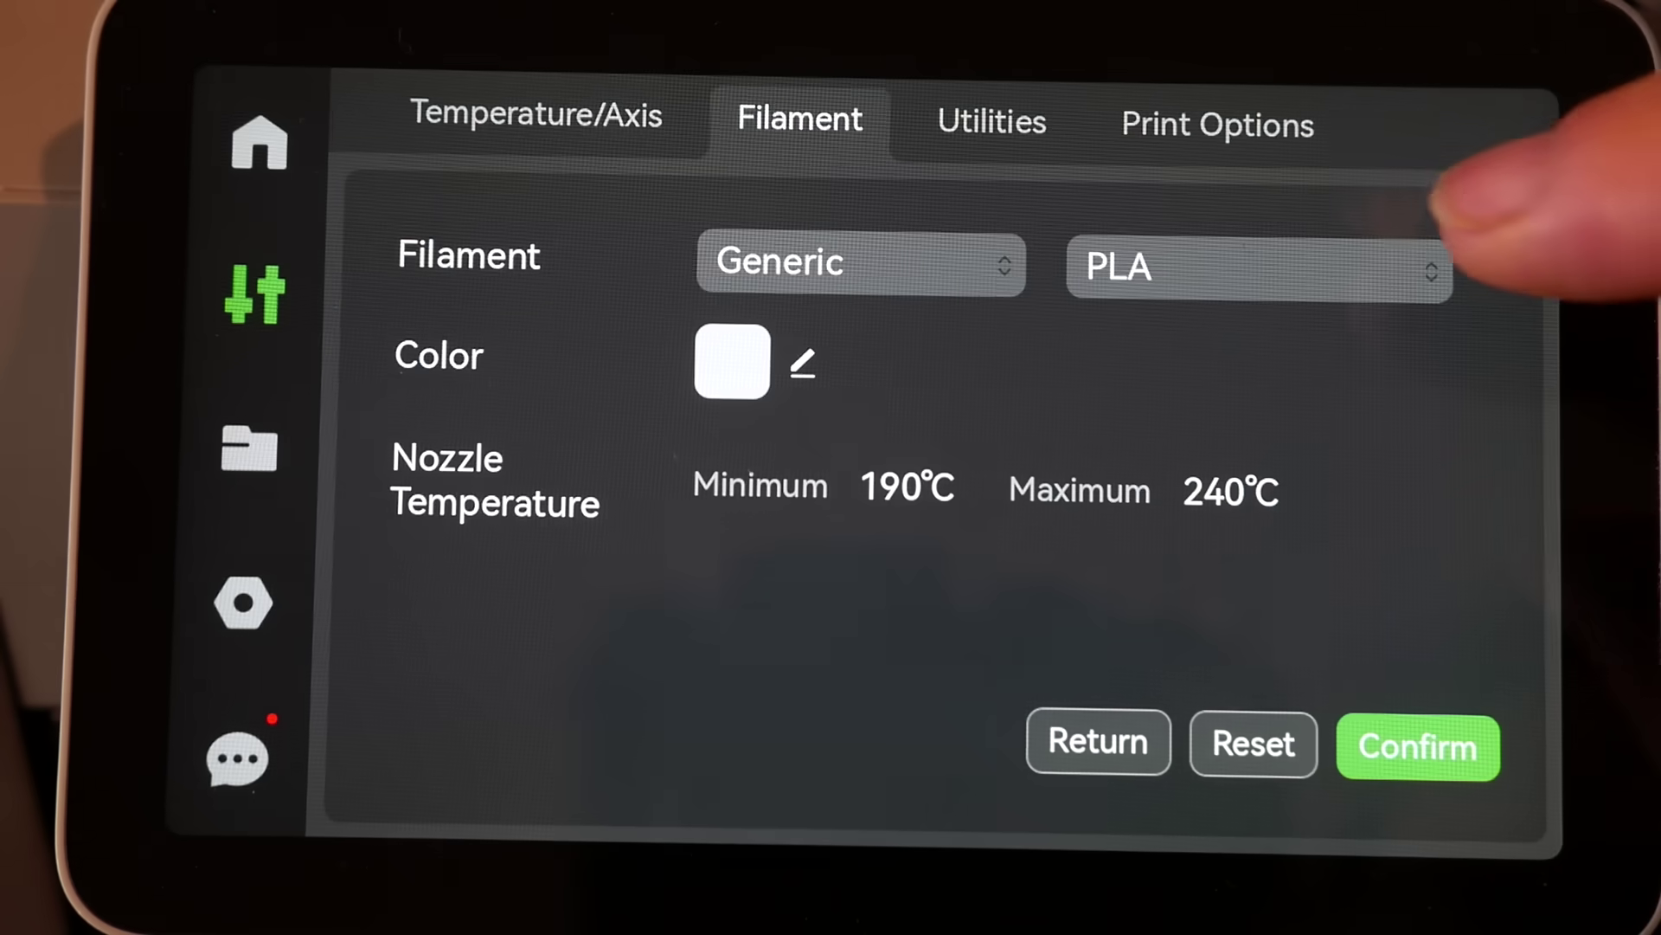
# Step: Set the Generic PLA filament's color to black on the printer's touchscreen
pyautogui.click(732, 360)
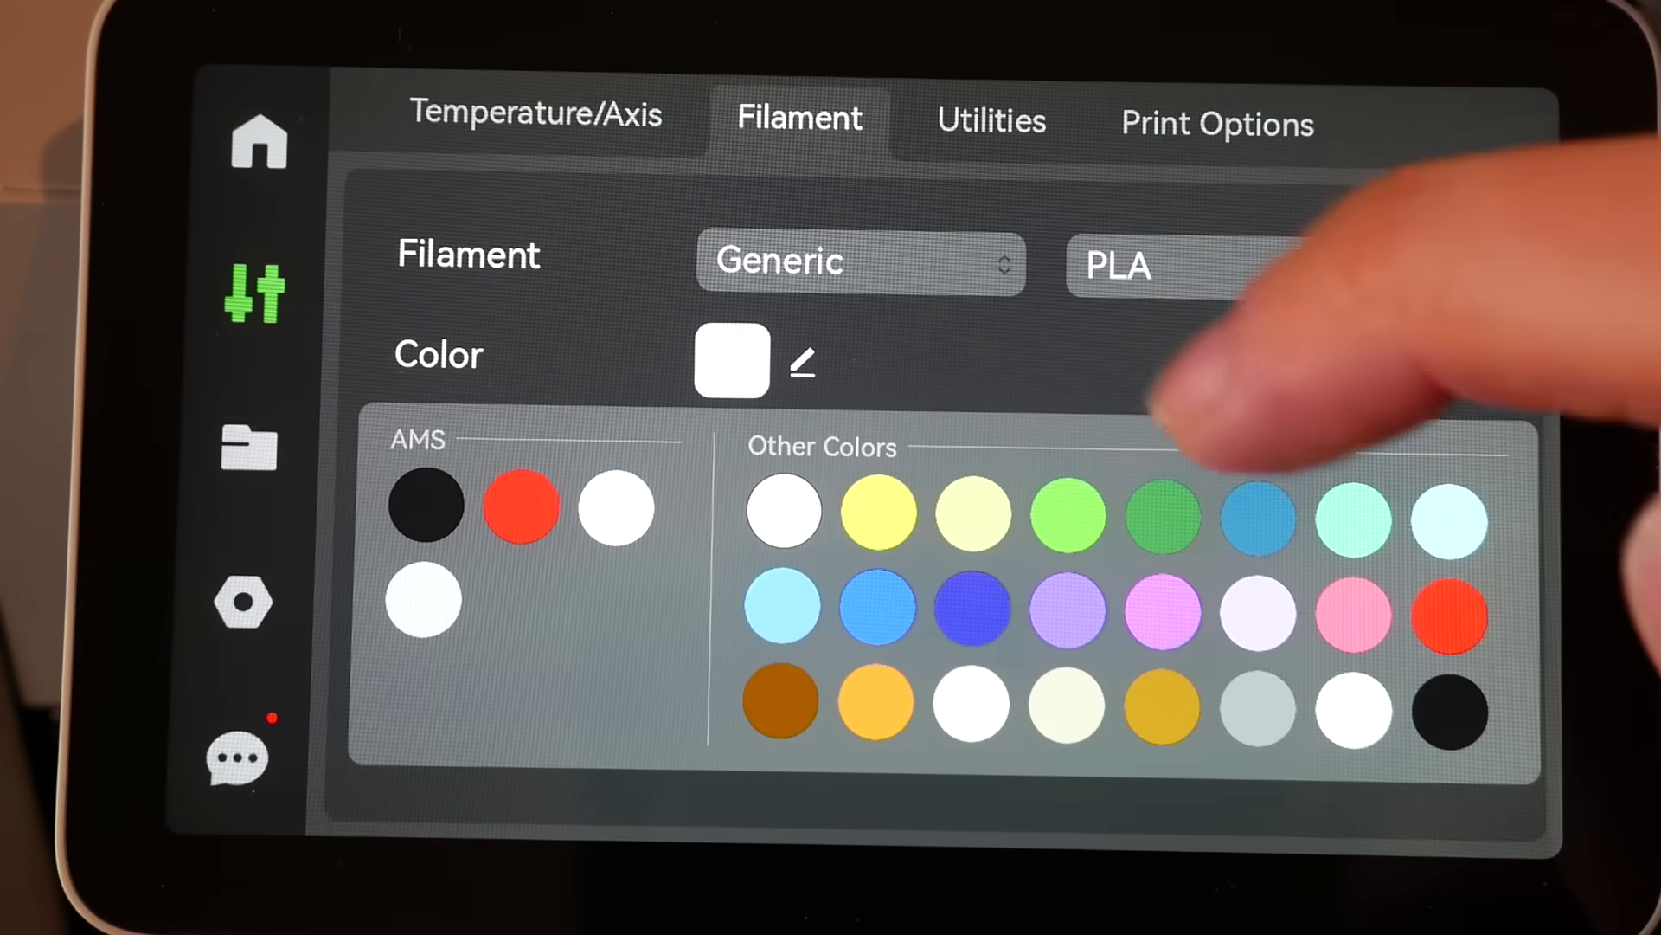
pyautogui.click(1449, 711)
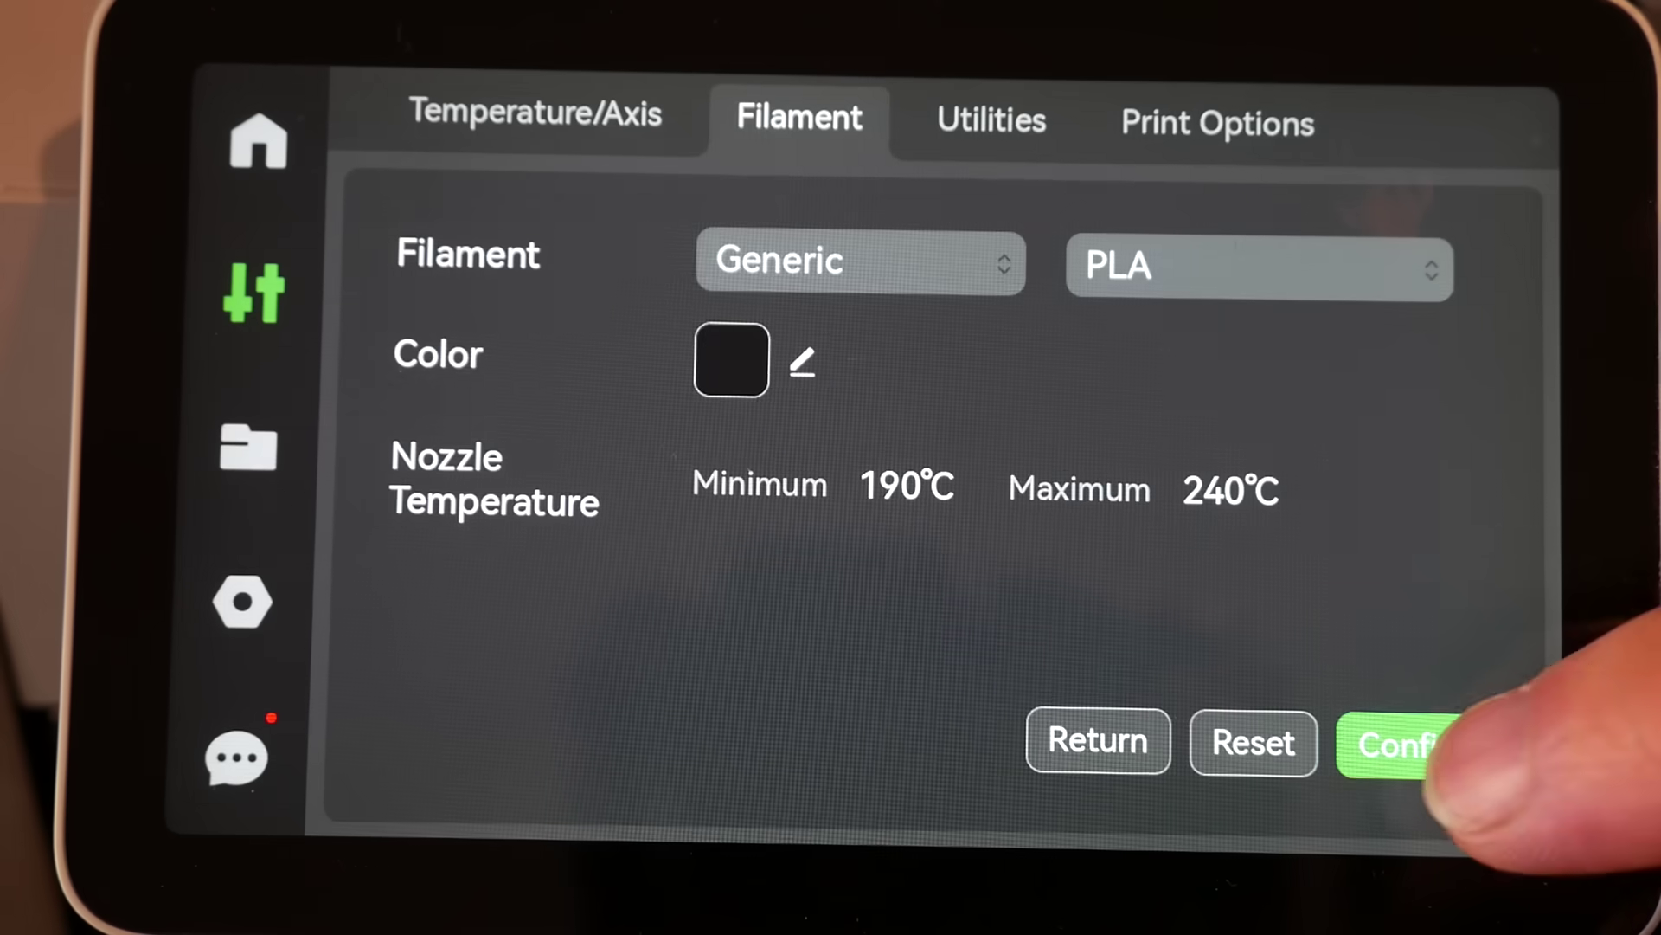
pyautogui.click(1417, 742)
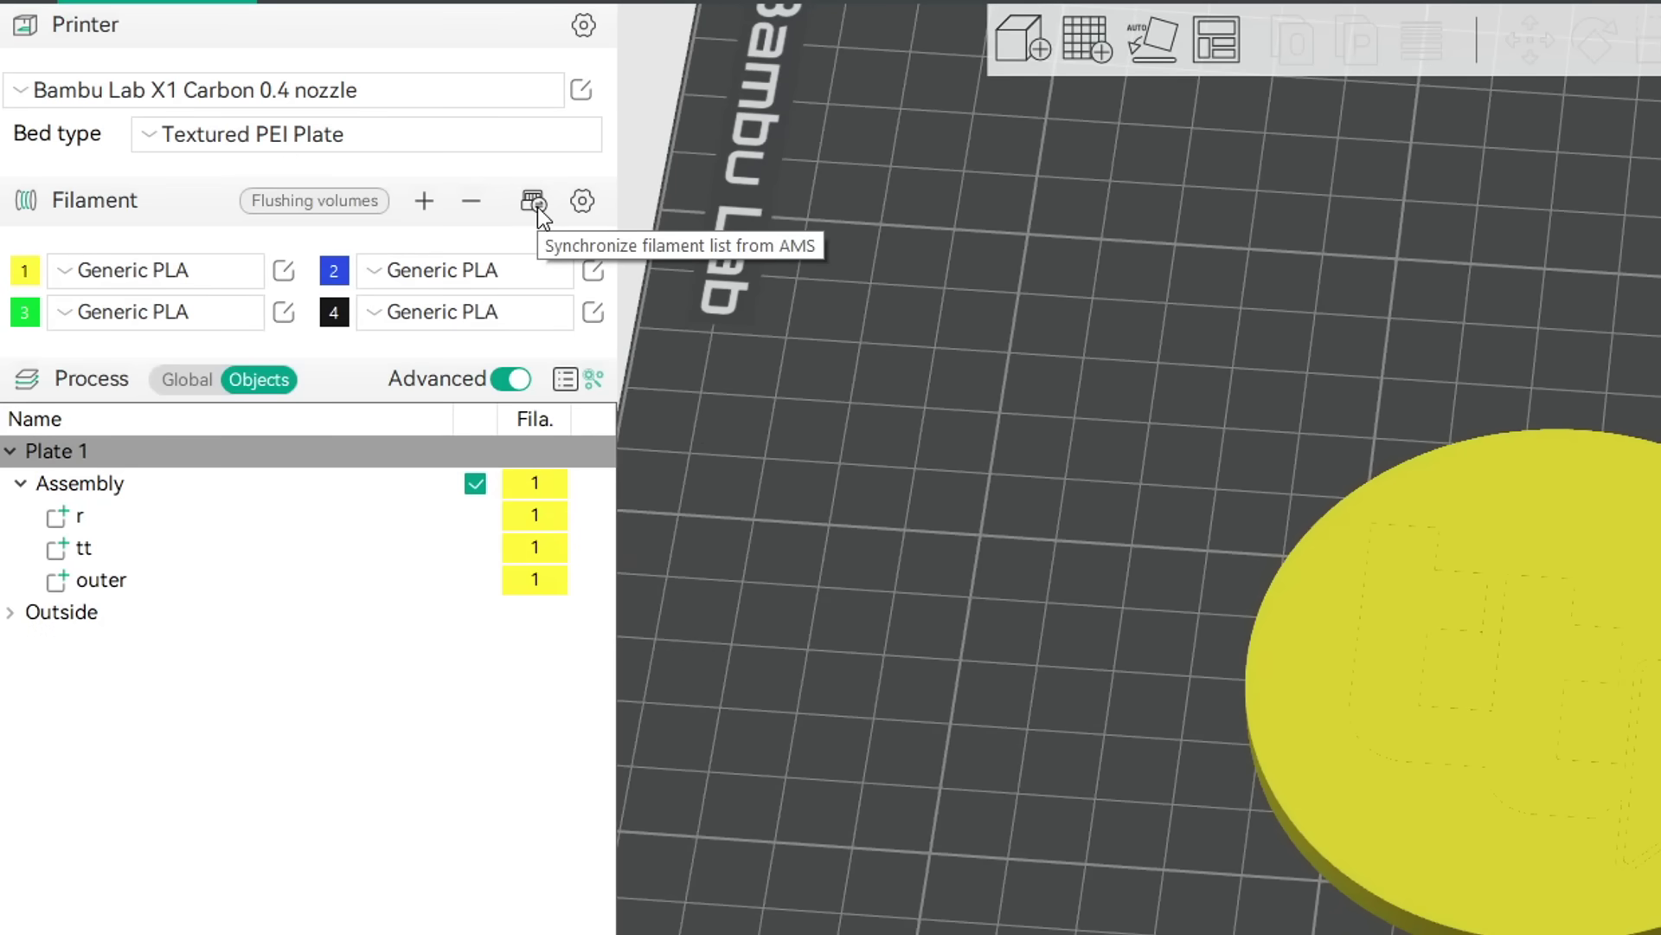
# Step: Switch to Bambu Studio, synchronize the filament list from the AMS and assign Filament 4 to the whole Assembly
pyautogui.click(535, 204)
pyautogui.click(730, 699)
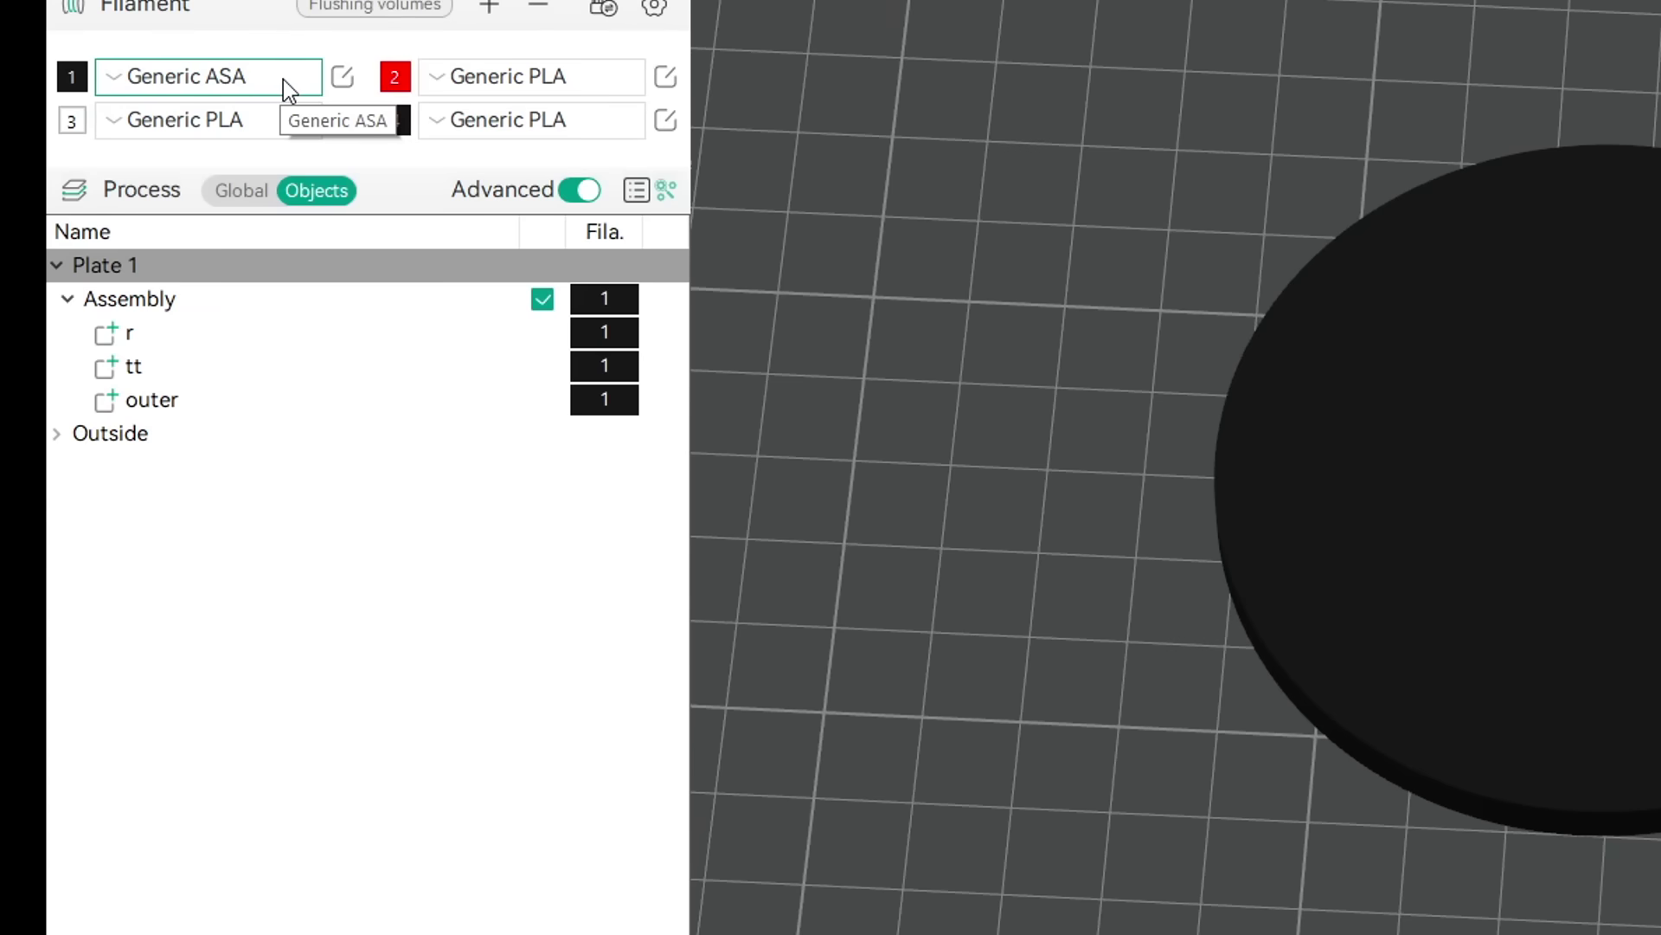
pyautogui.click(602, 294)
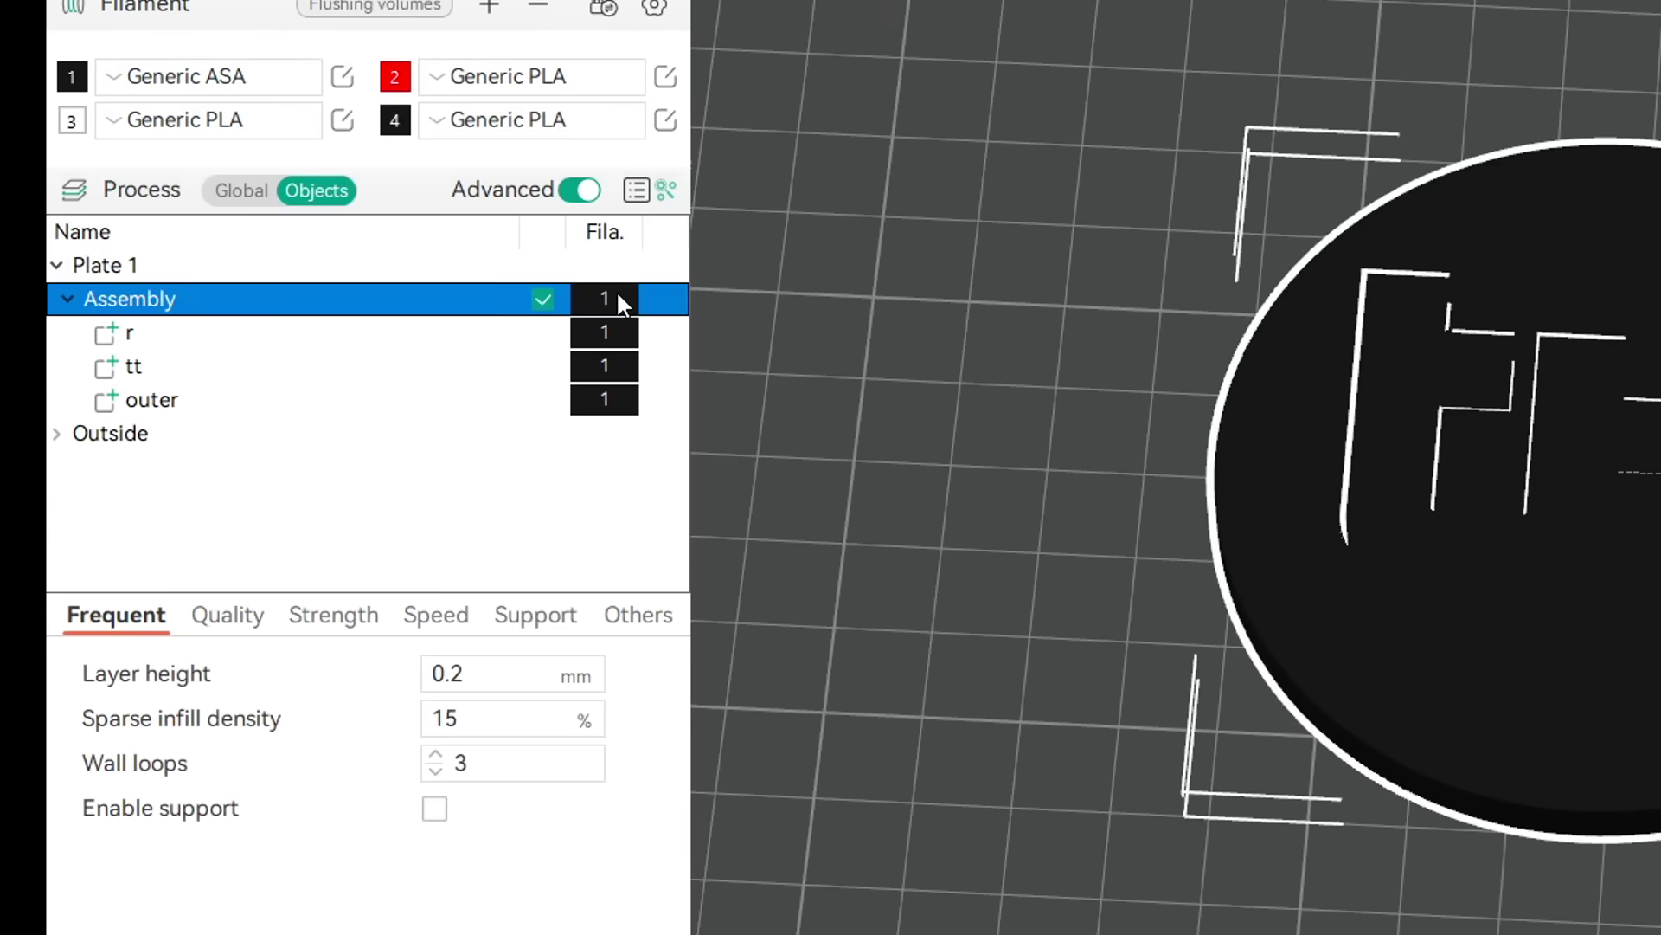
pyautogui.rightClick(618, 296)
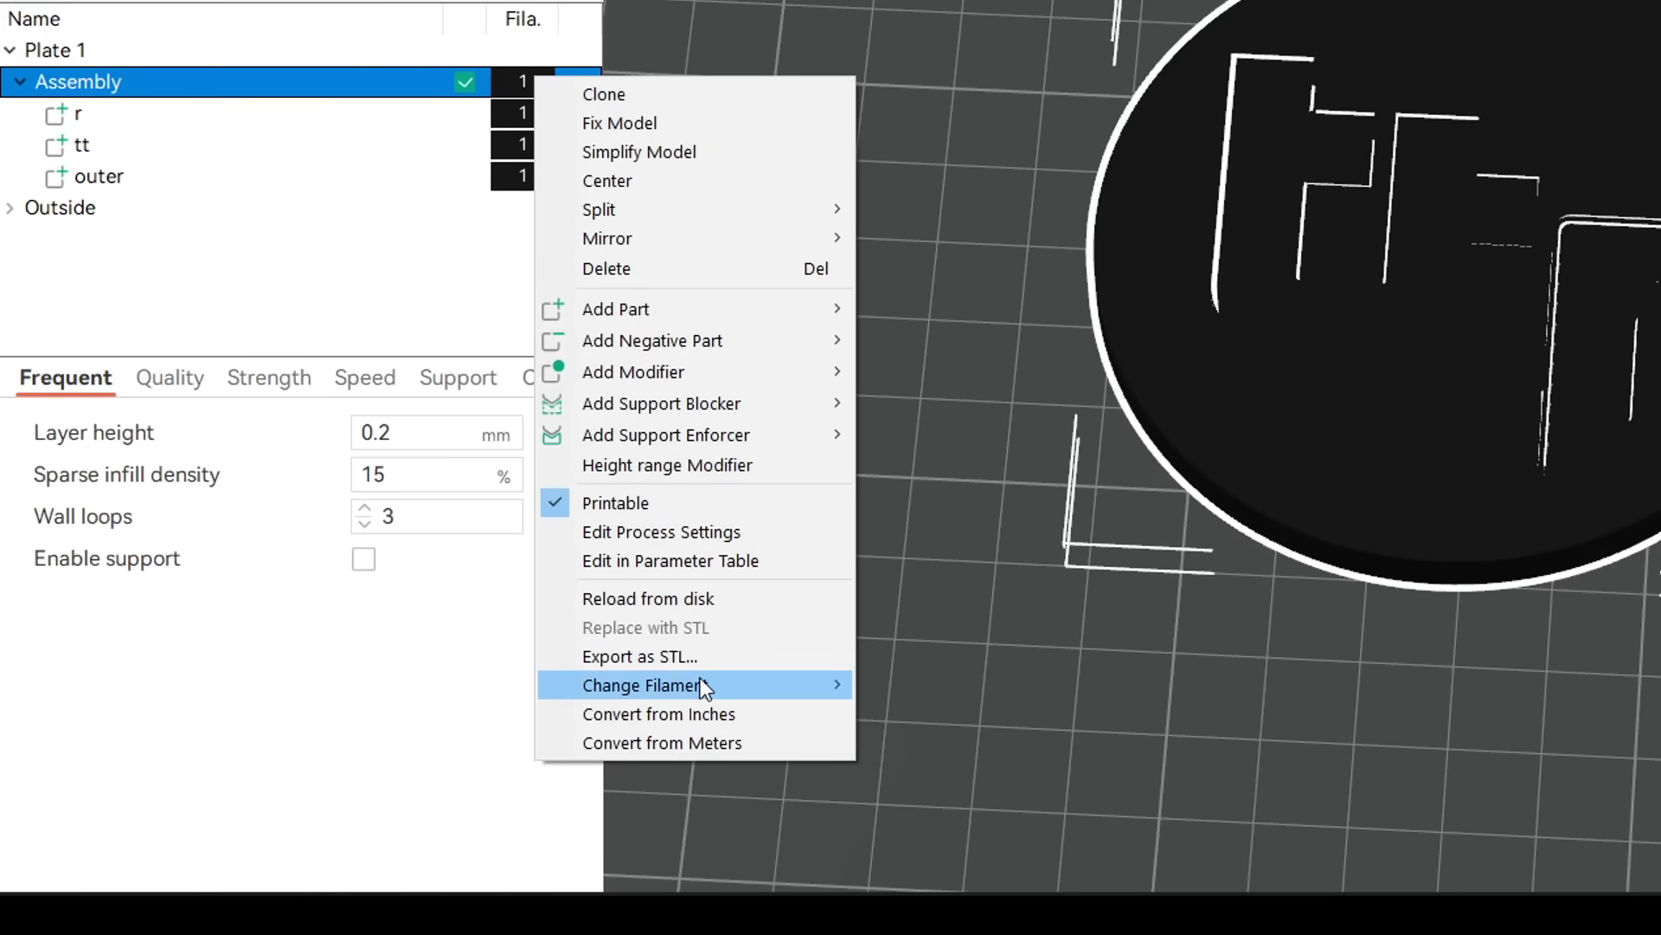
pyautogui.moveTo(940, 934)
pyautogui.click(951, 790)
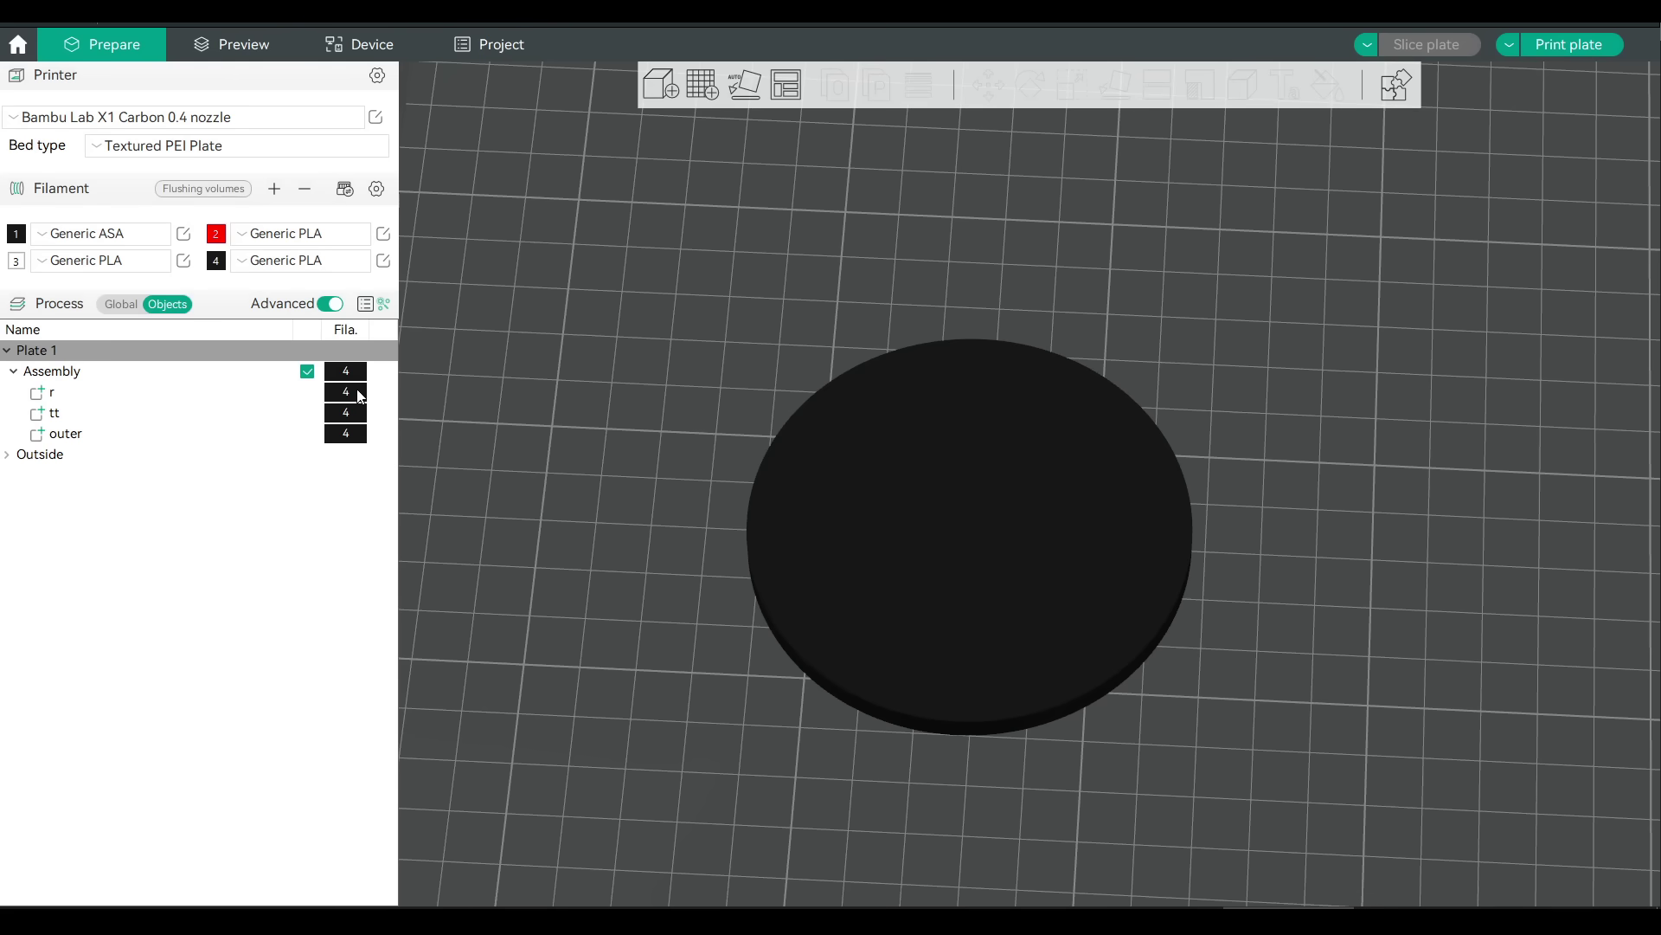
# Step: Assign red Filament 2 to the r part and white Filament 3 to the tt part
pyautogui.click(356, 395)
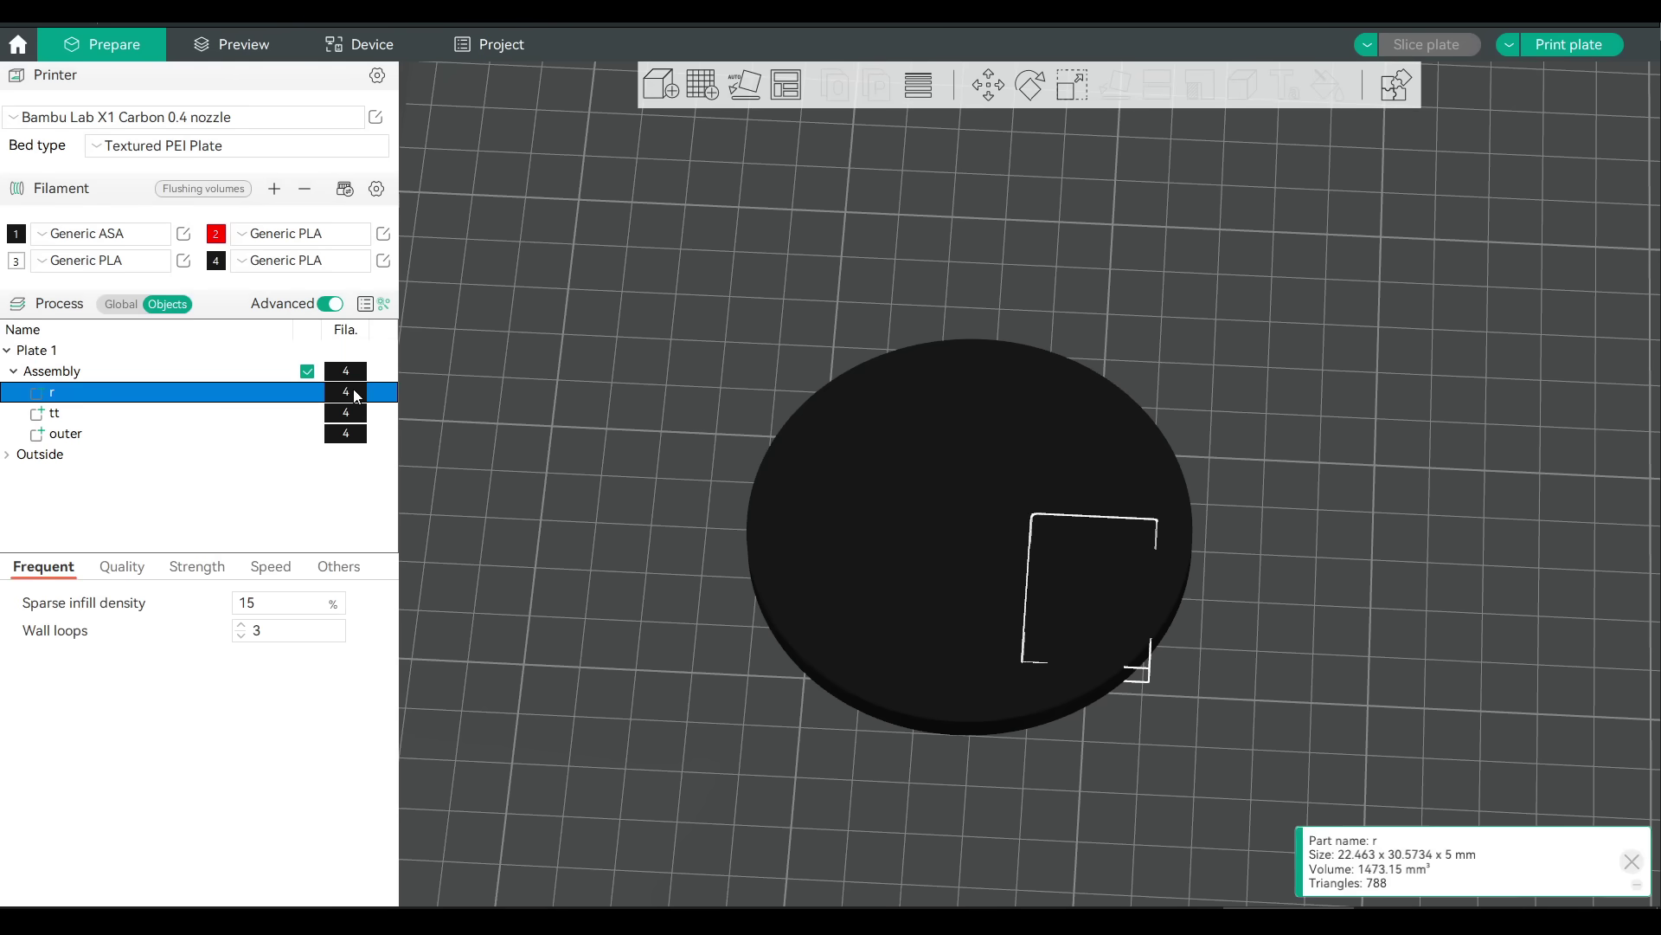
pyautogui.rightClick(356, 396)
pyautogui.moveTo(469, 640)
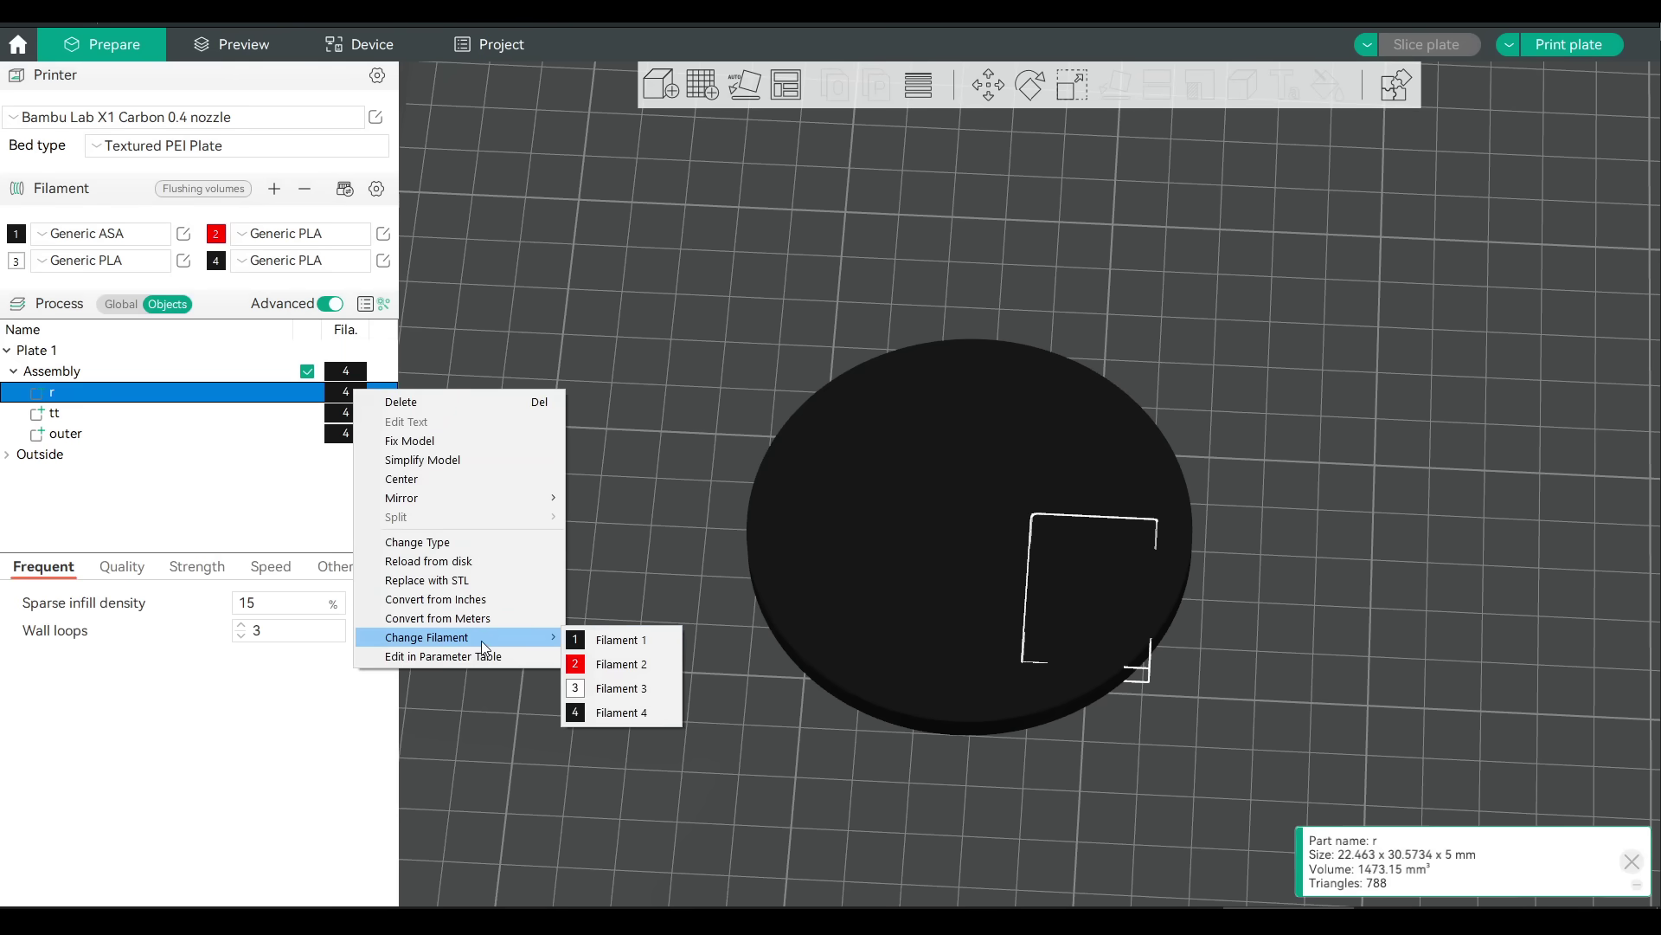
pyautogui.click(610, 663)
pyautogui.rightClick(356, 415)
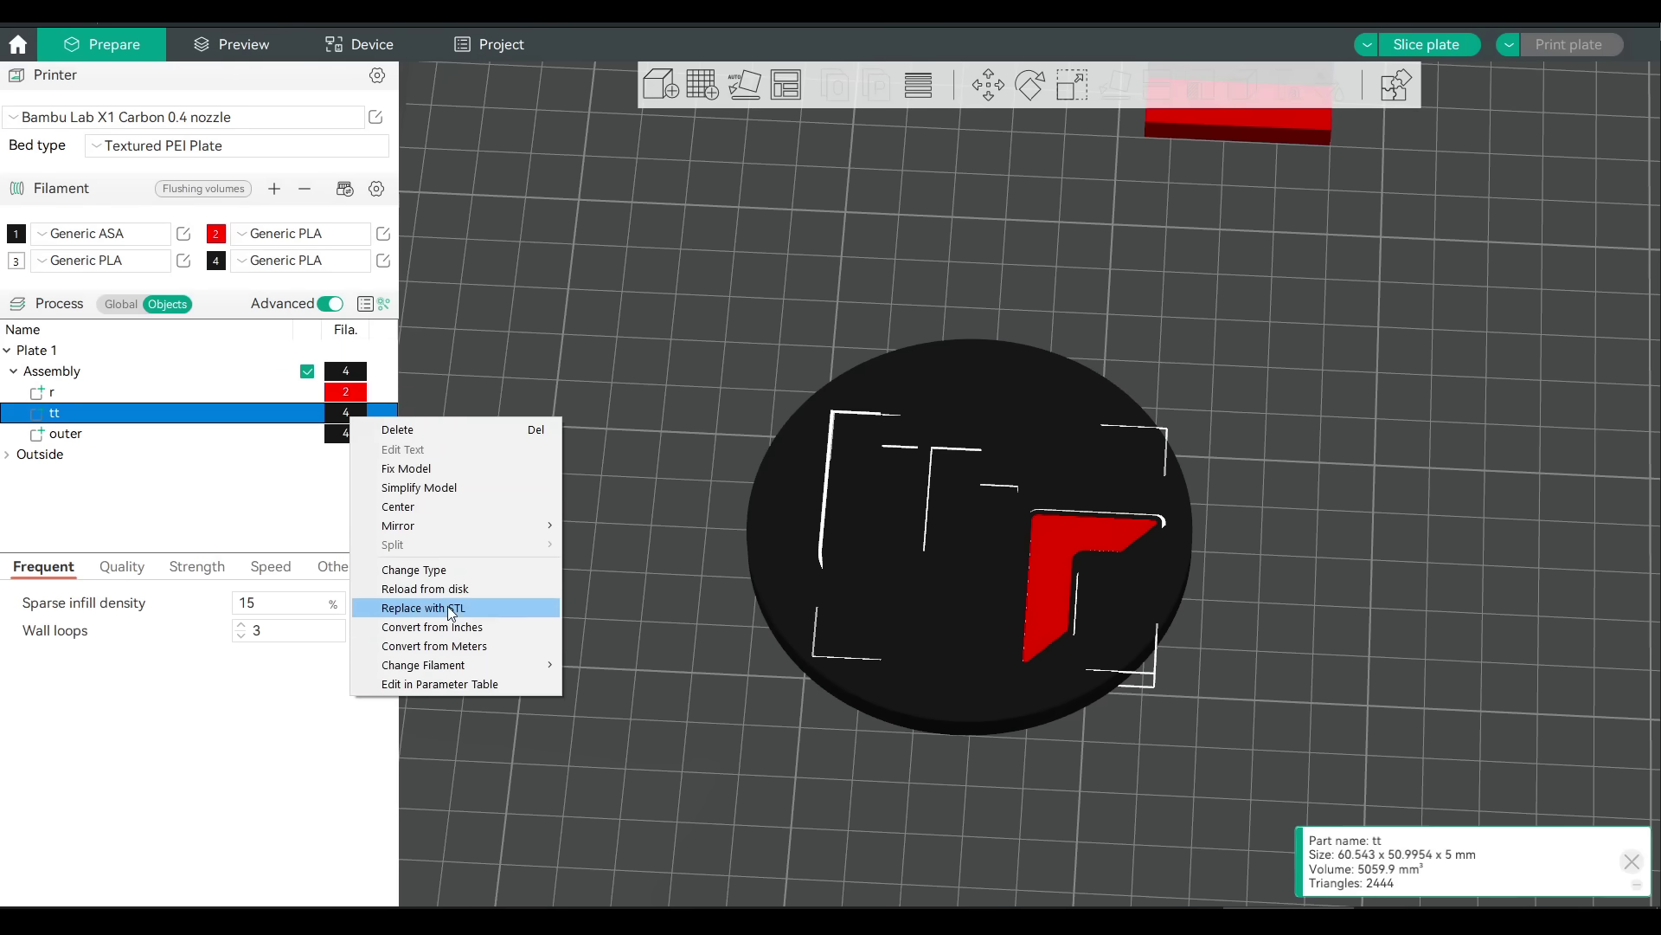
pyautogui.moveTo(469, 664)
pyautogui.click(642, 715)
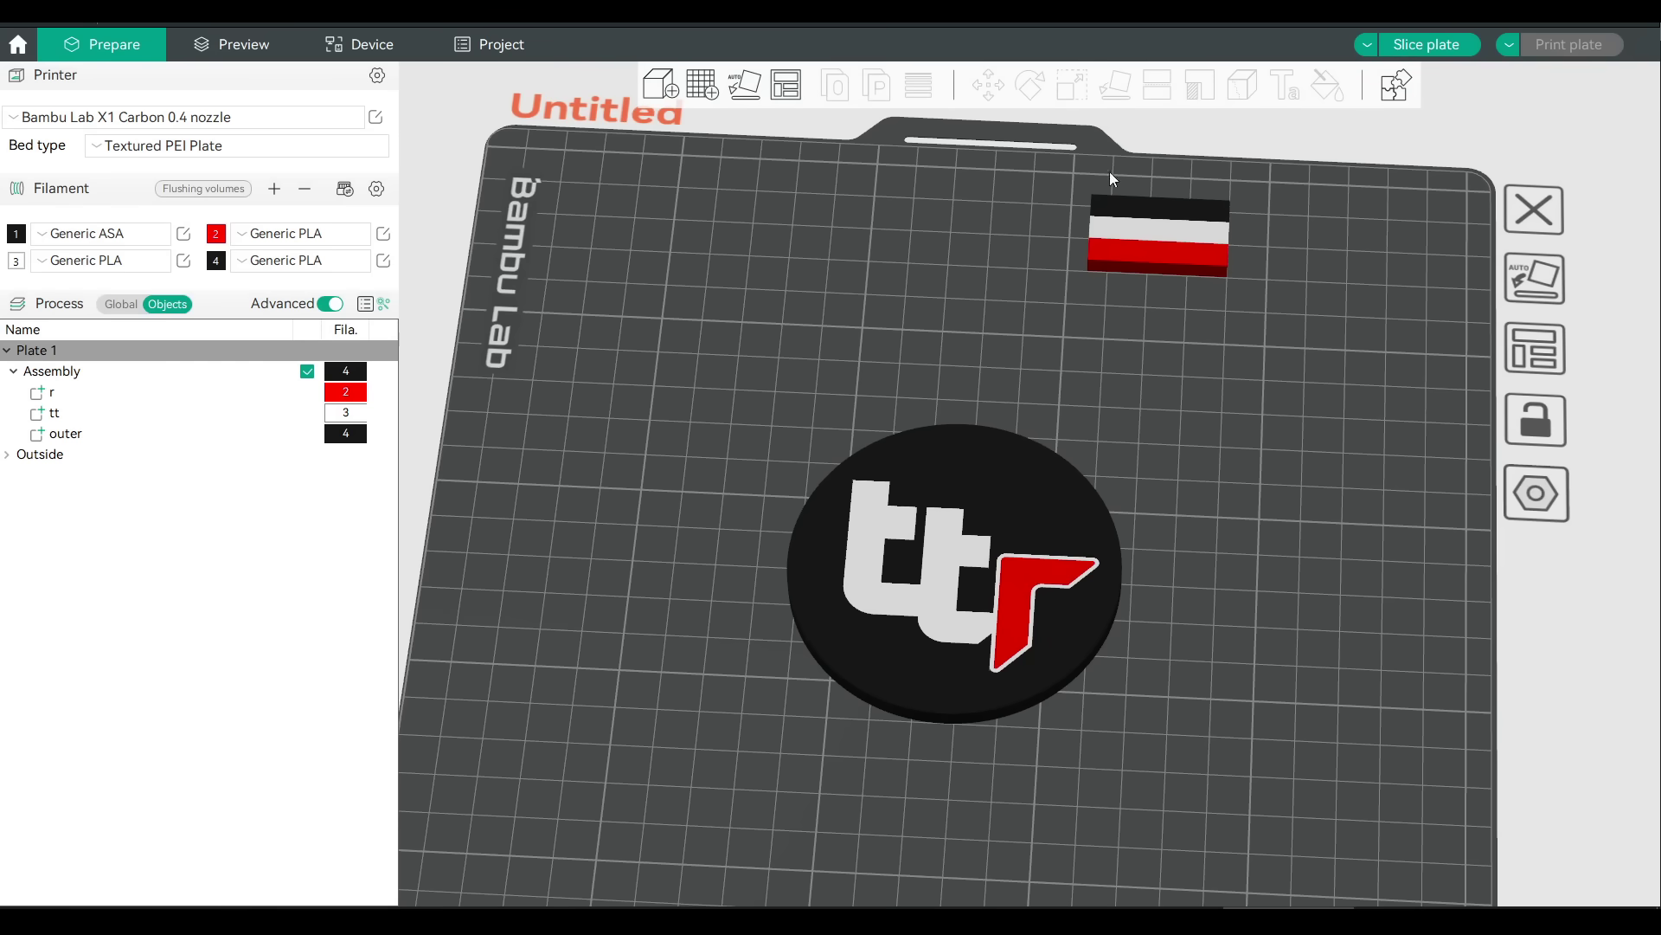
# Step: Lay the Assembly on its logo face so the tt and r lettering rests on the build plate
pyautogui.scroll(5, 1186, 619)
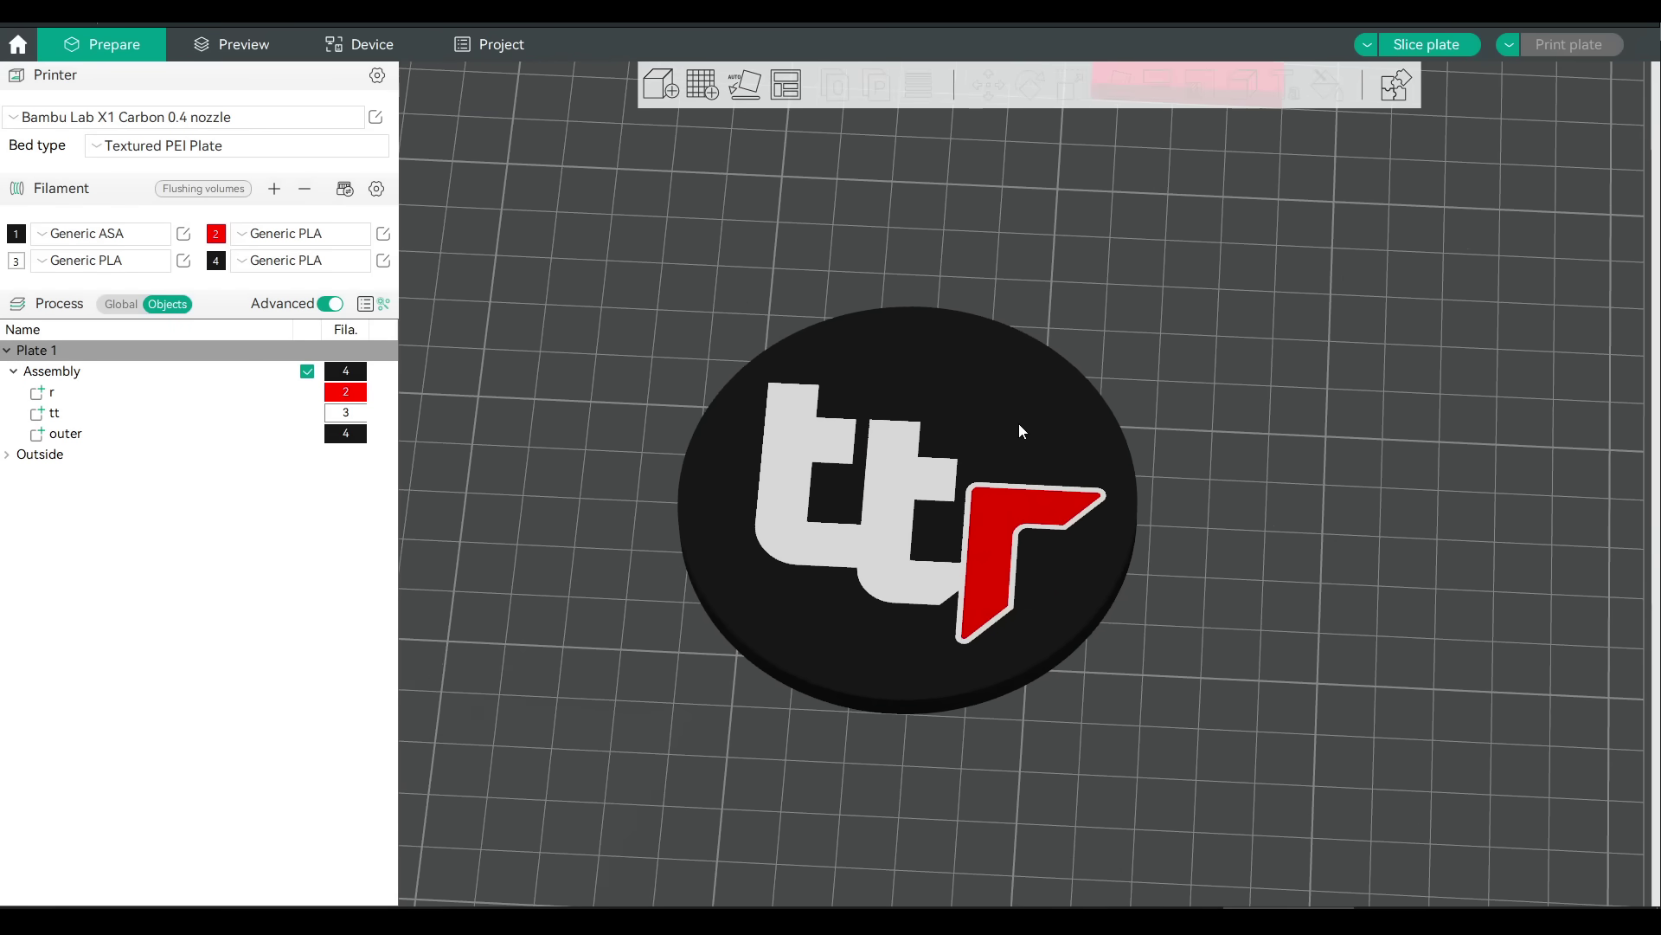
pyautogui.click(1019, 424)
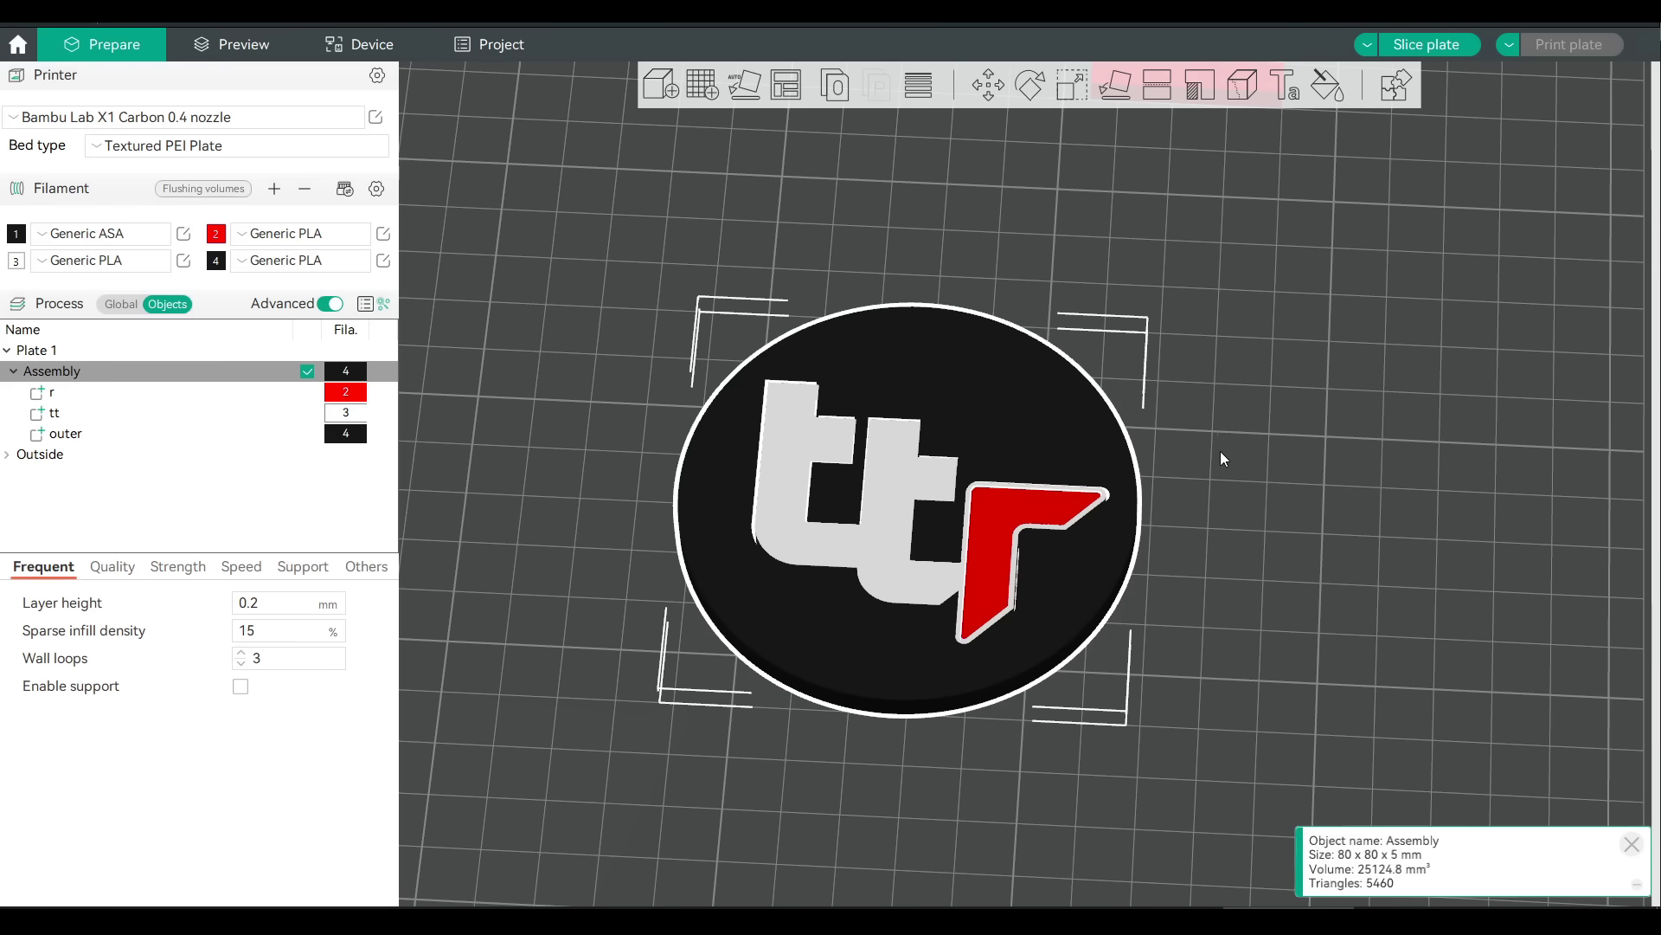
pyautogui.press('f')
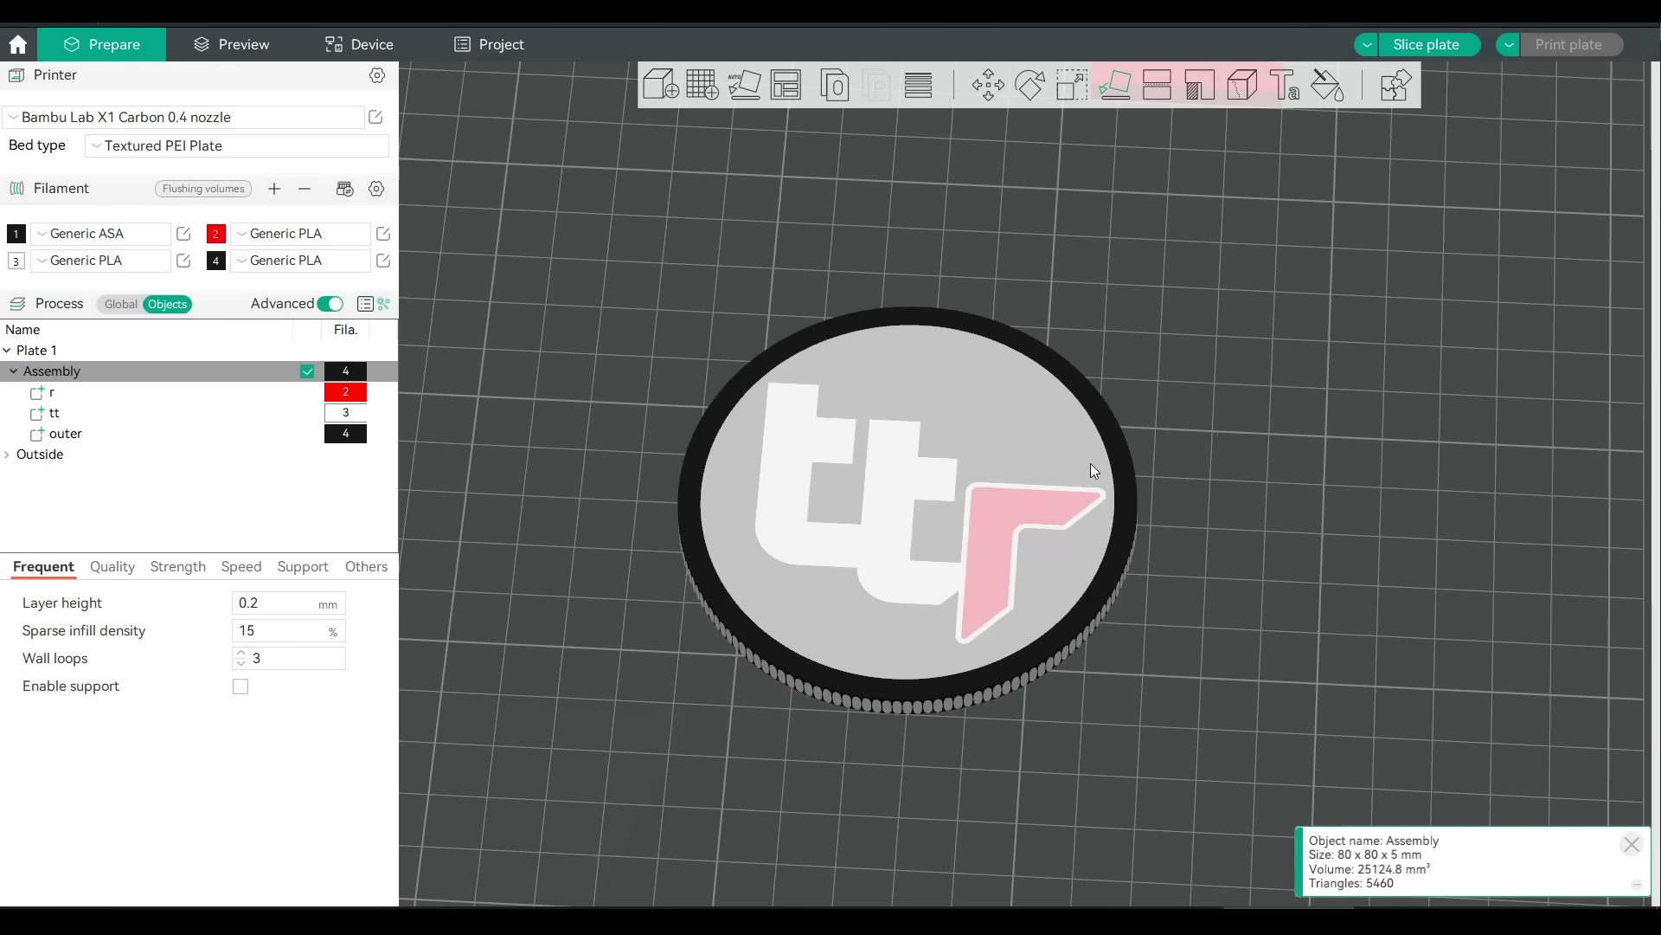
pyautogui.click(998, 450)
pyautogui.click(1260, 652)
# Step: Slice Plate 1 and send the sliced plate to print
pyautogui.hotkey('ctrl', 'r')
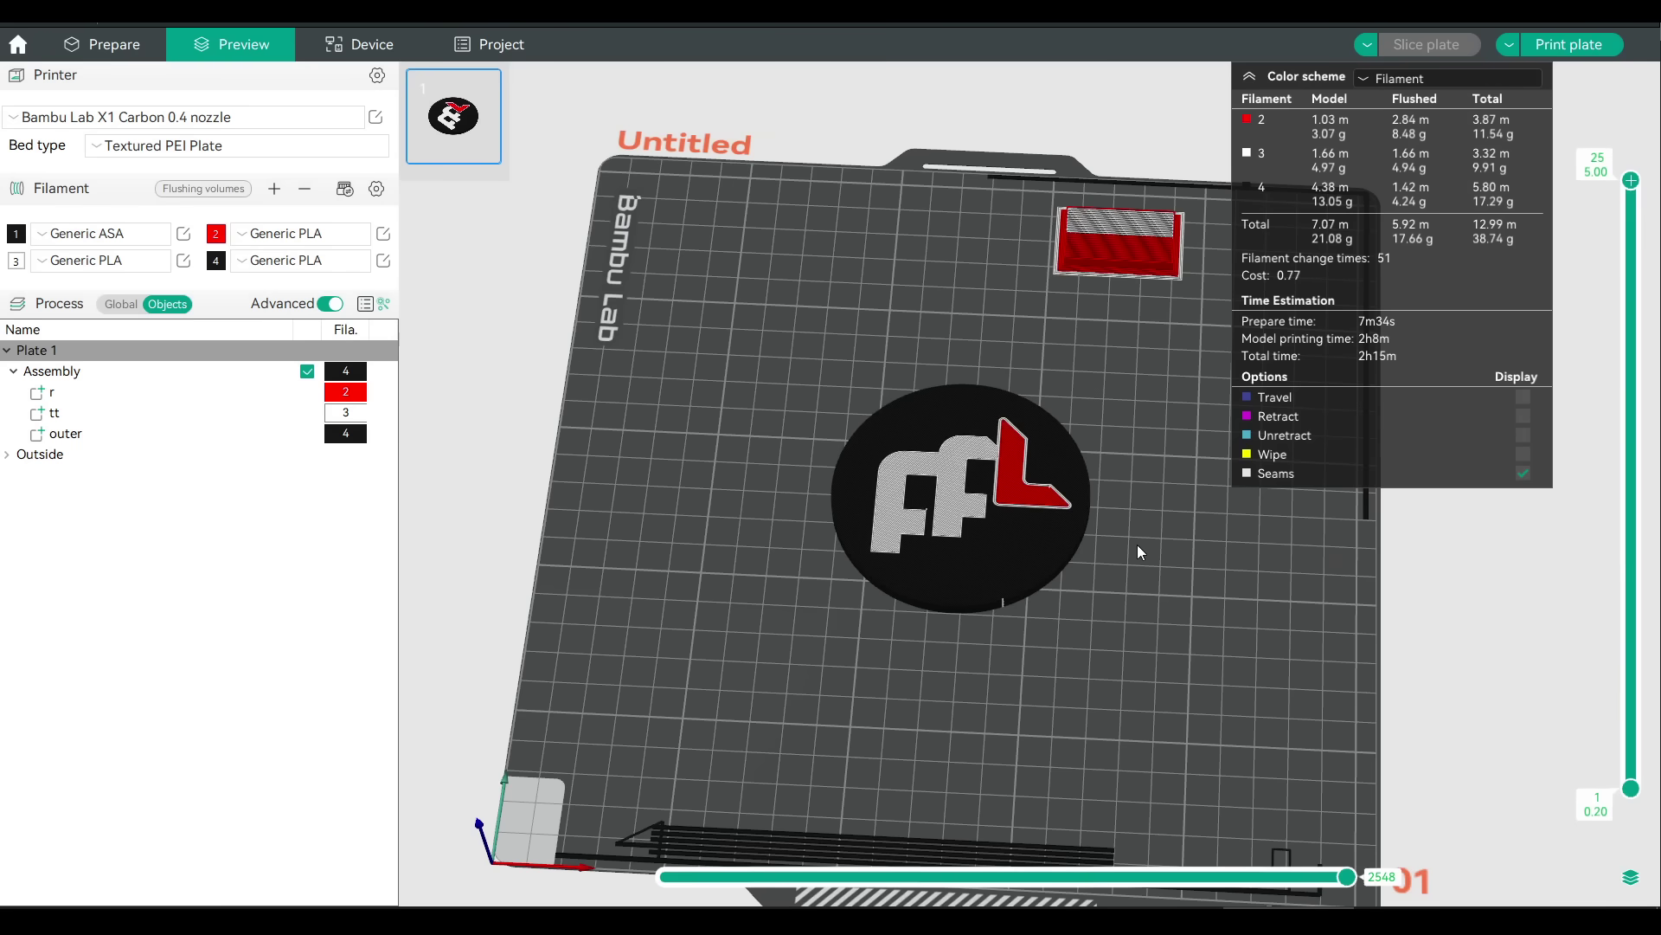
pyautogui.click(1537, 48)
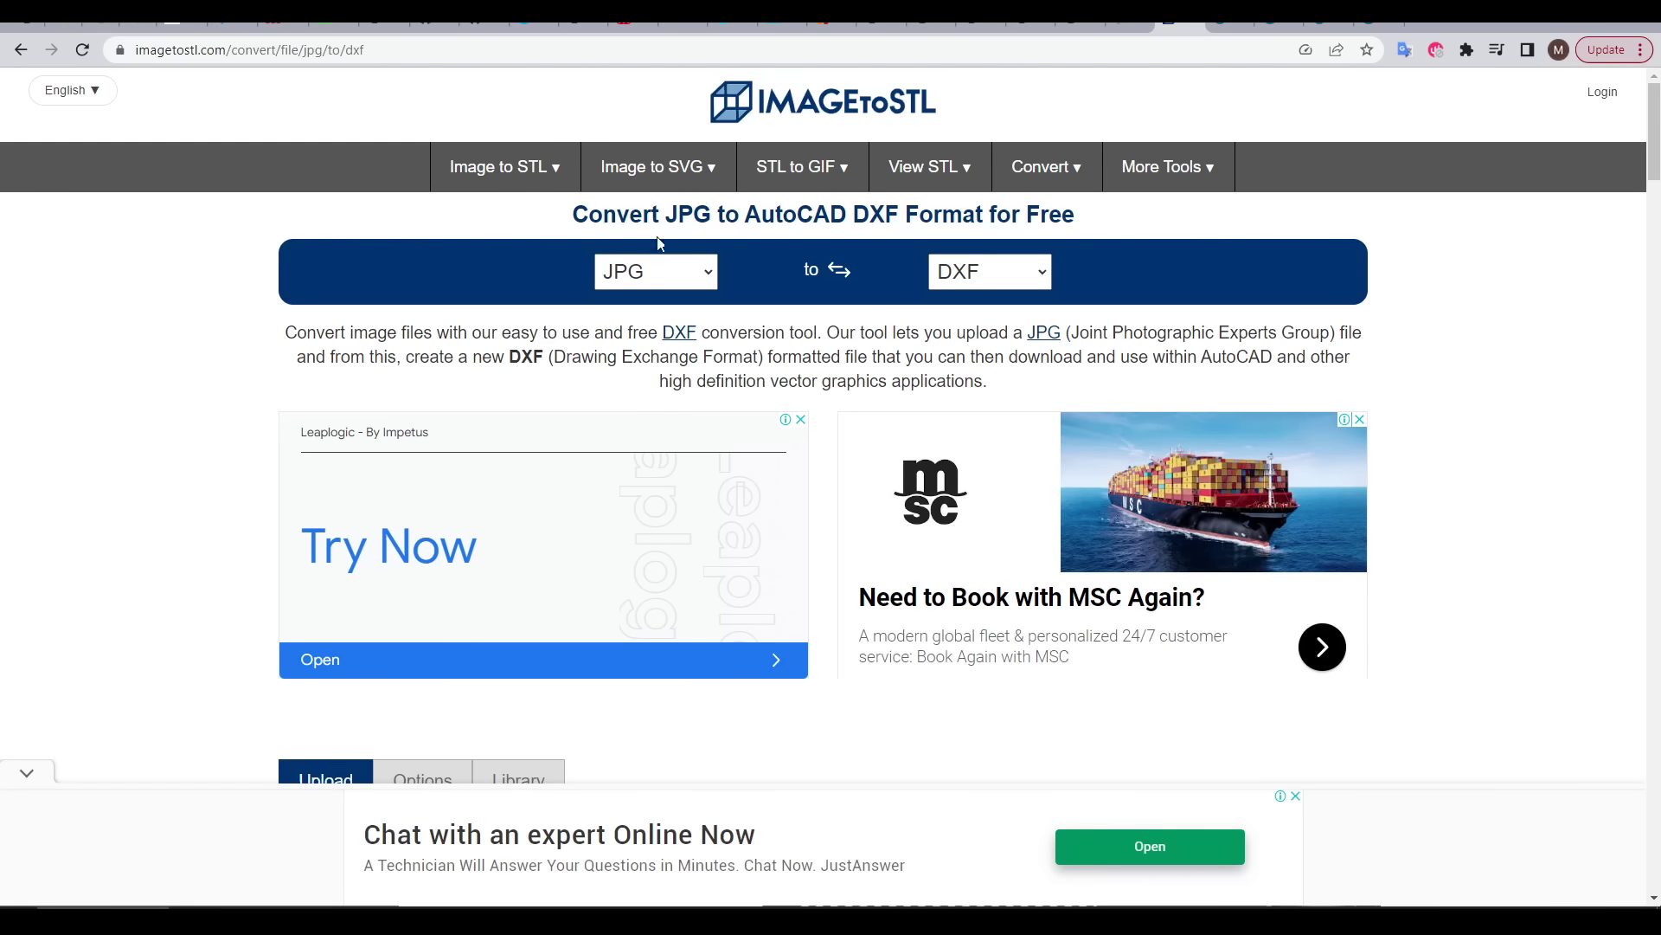
# Step: Switch to the ImageToStl JPG to DXF converter, upload _logo-512-opaque.png and review the conversion options
pyautogui.scroll(-7, 568, 313)
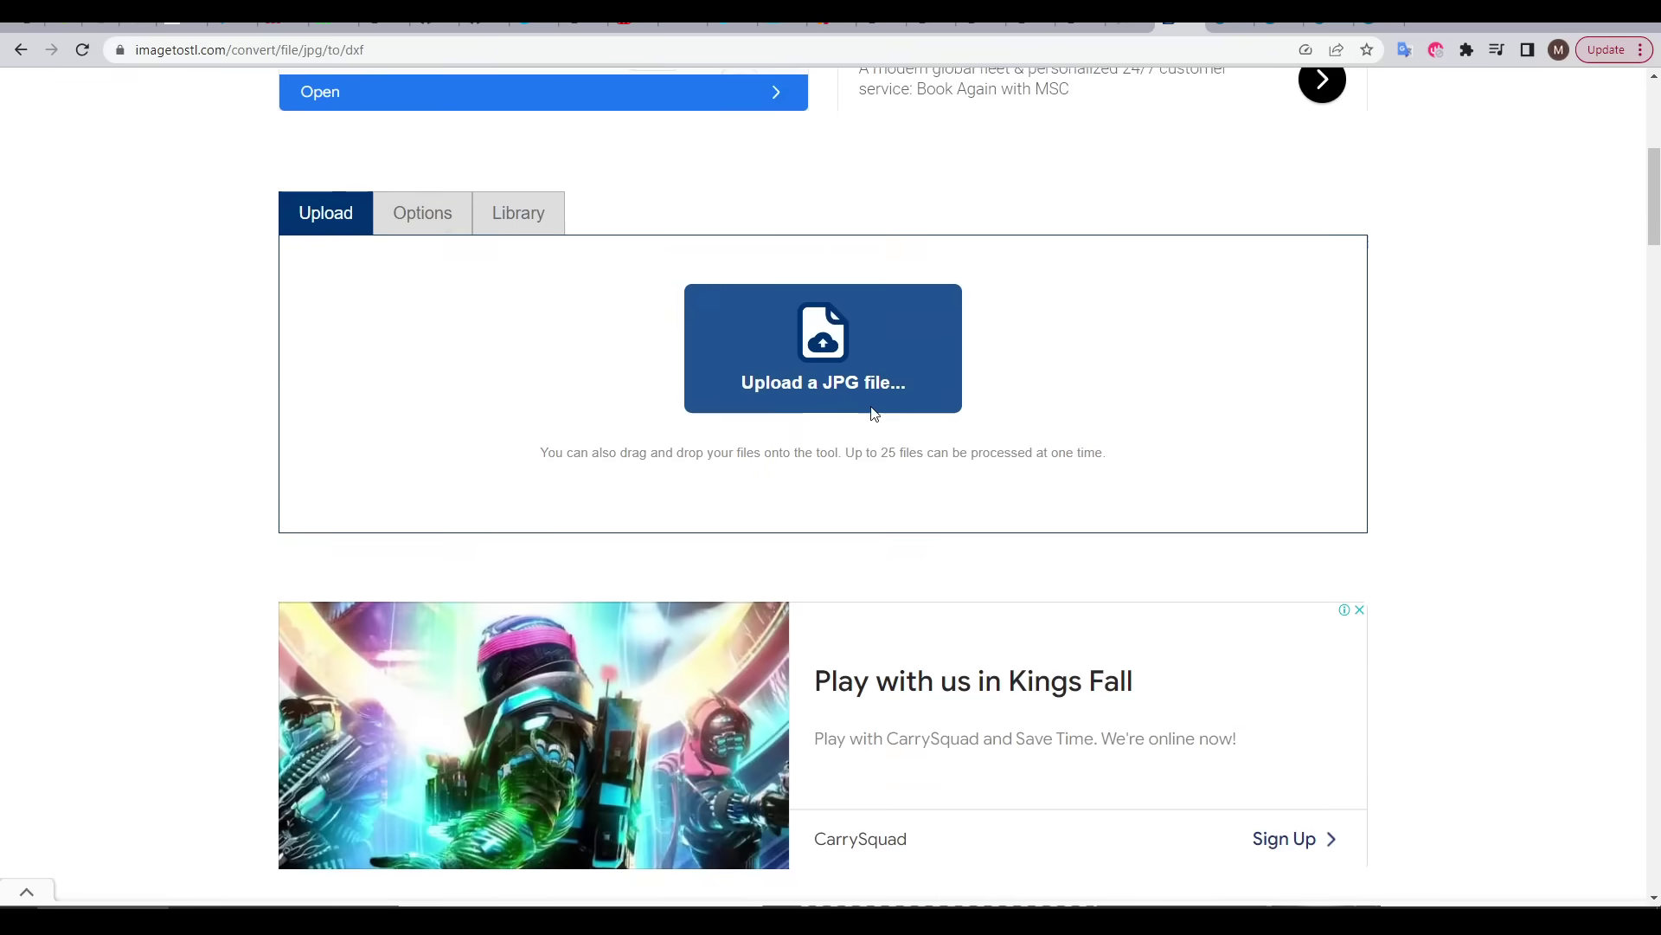
pyautogui.moveTo(868, 430); pyautogui.dragTo(920, 445)
pyautogui.click(424, 208)
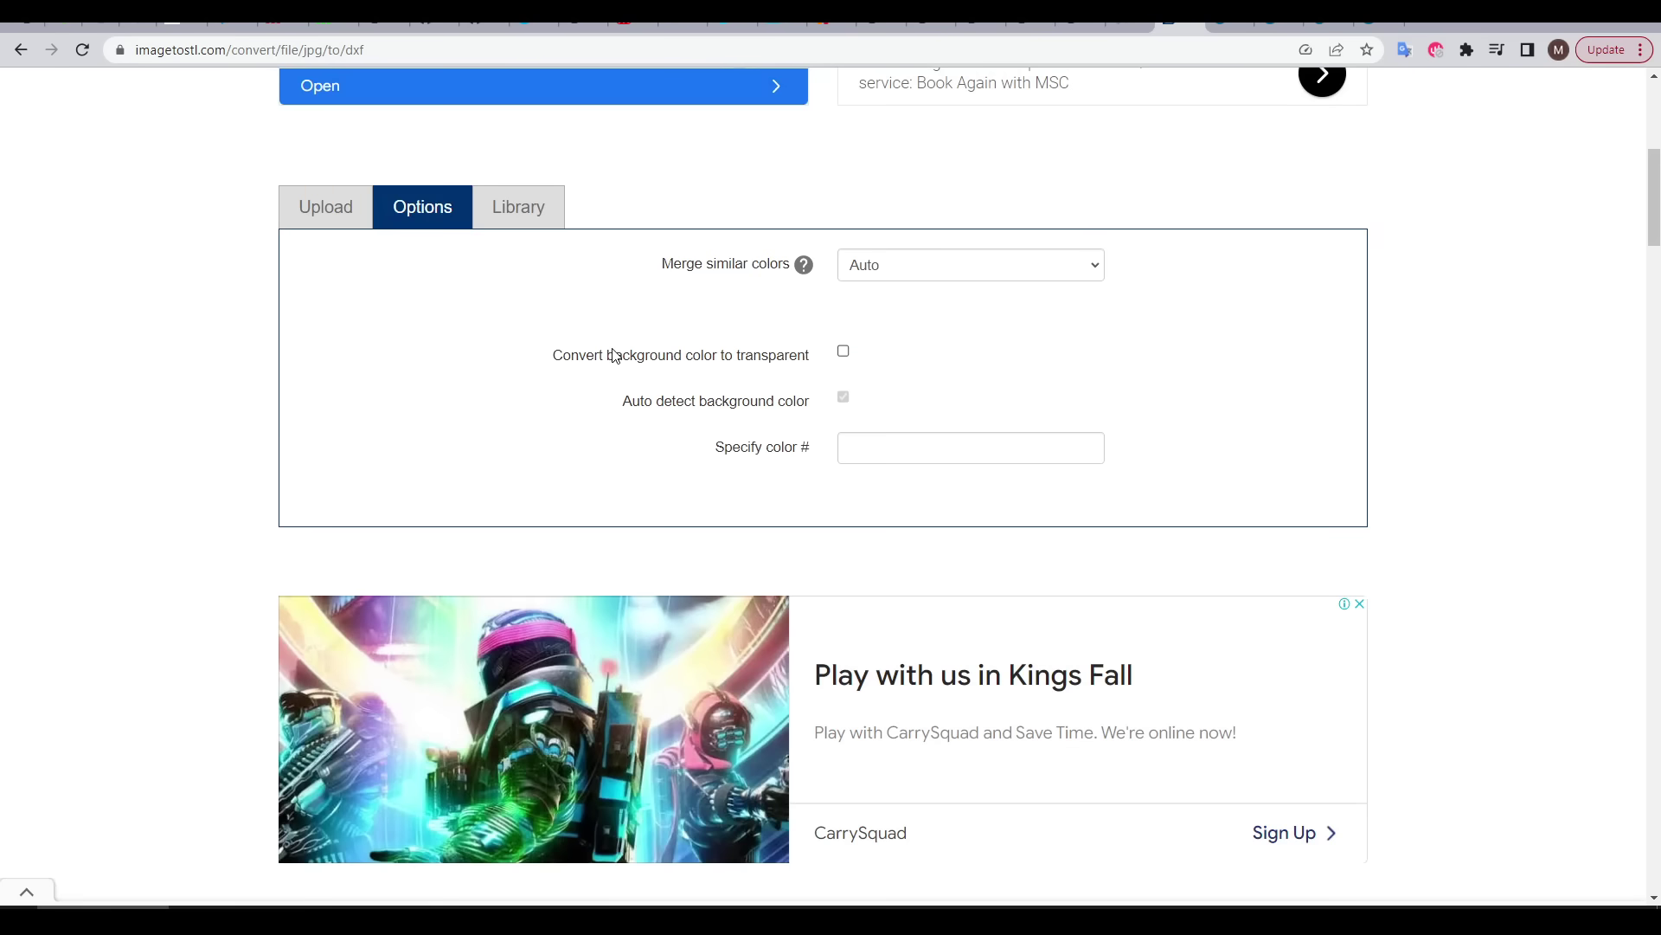
pyautogui.click(349, 217)
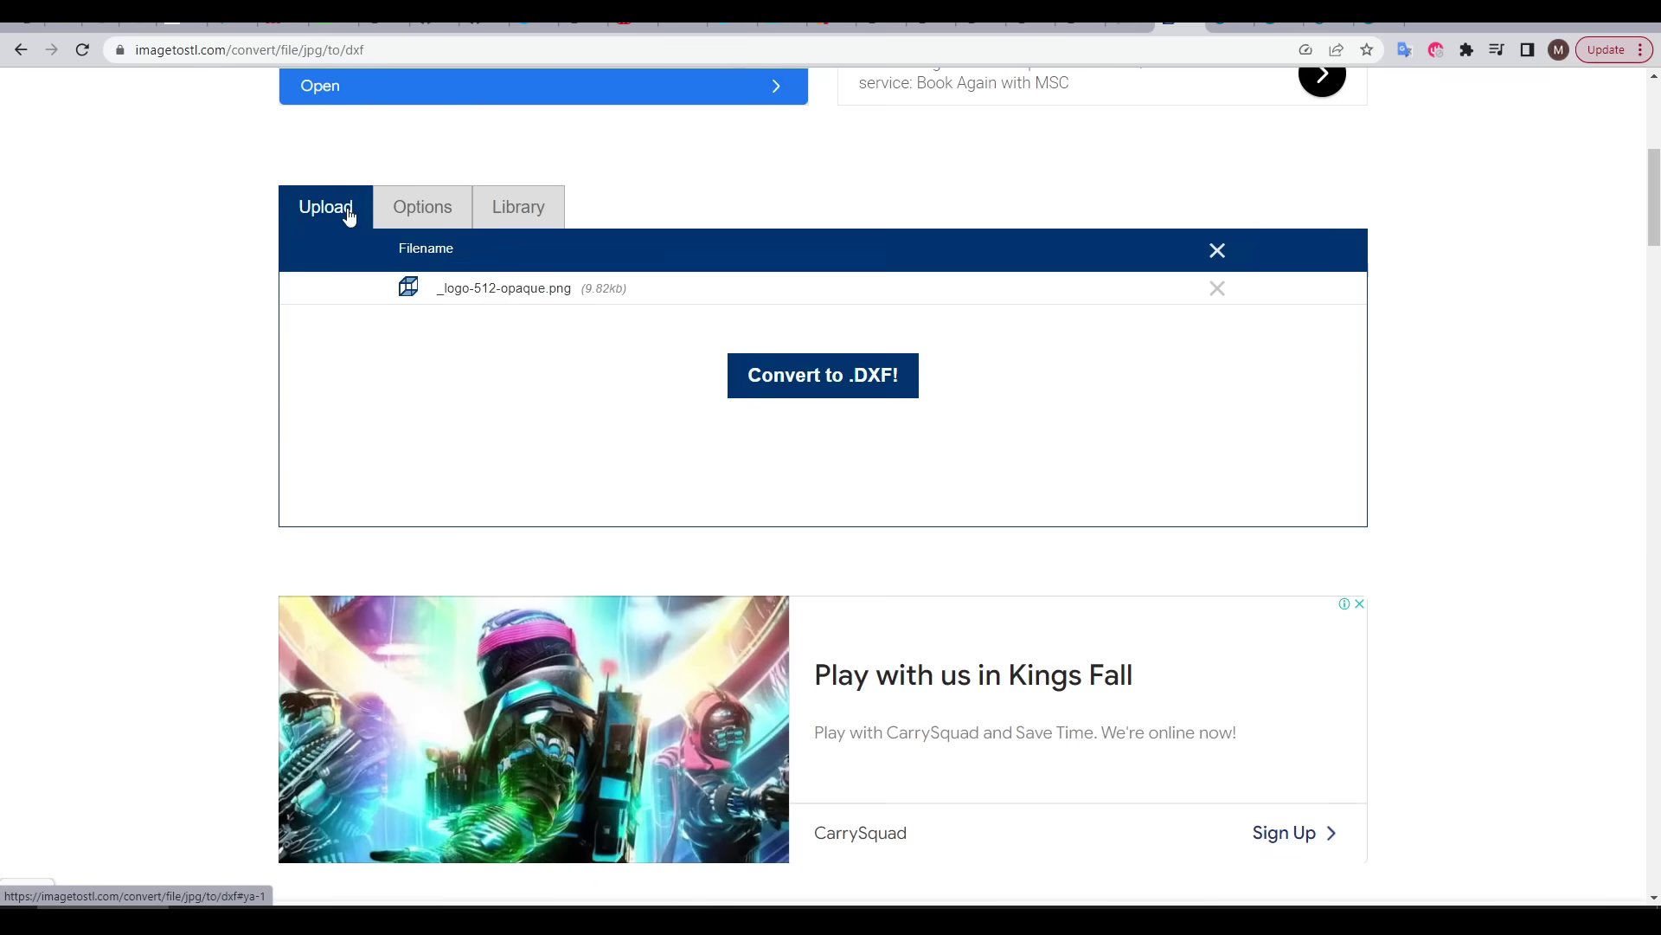
# Step: Convert the uploaded logo image to DXF and download the resulting file
pyautogui.click(790, 381)
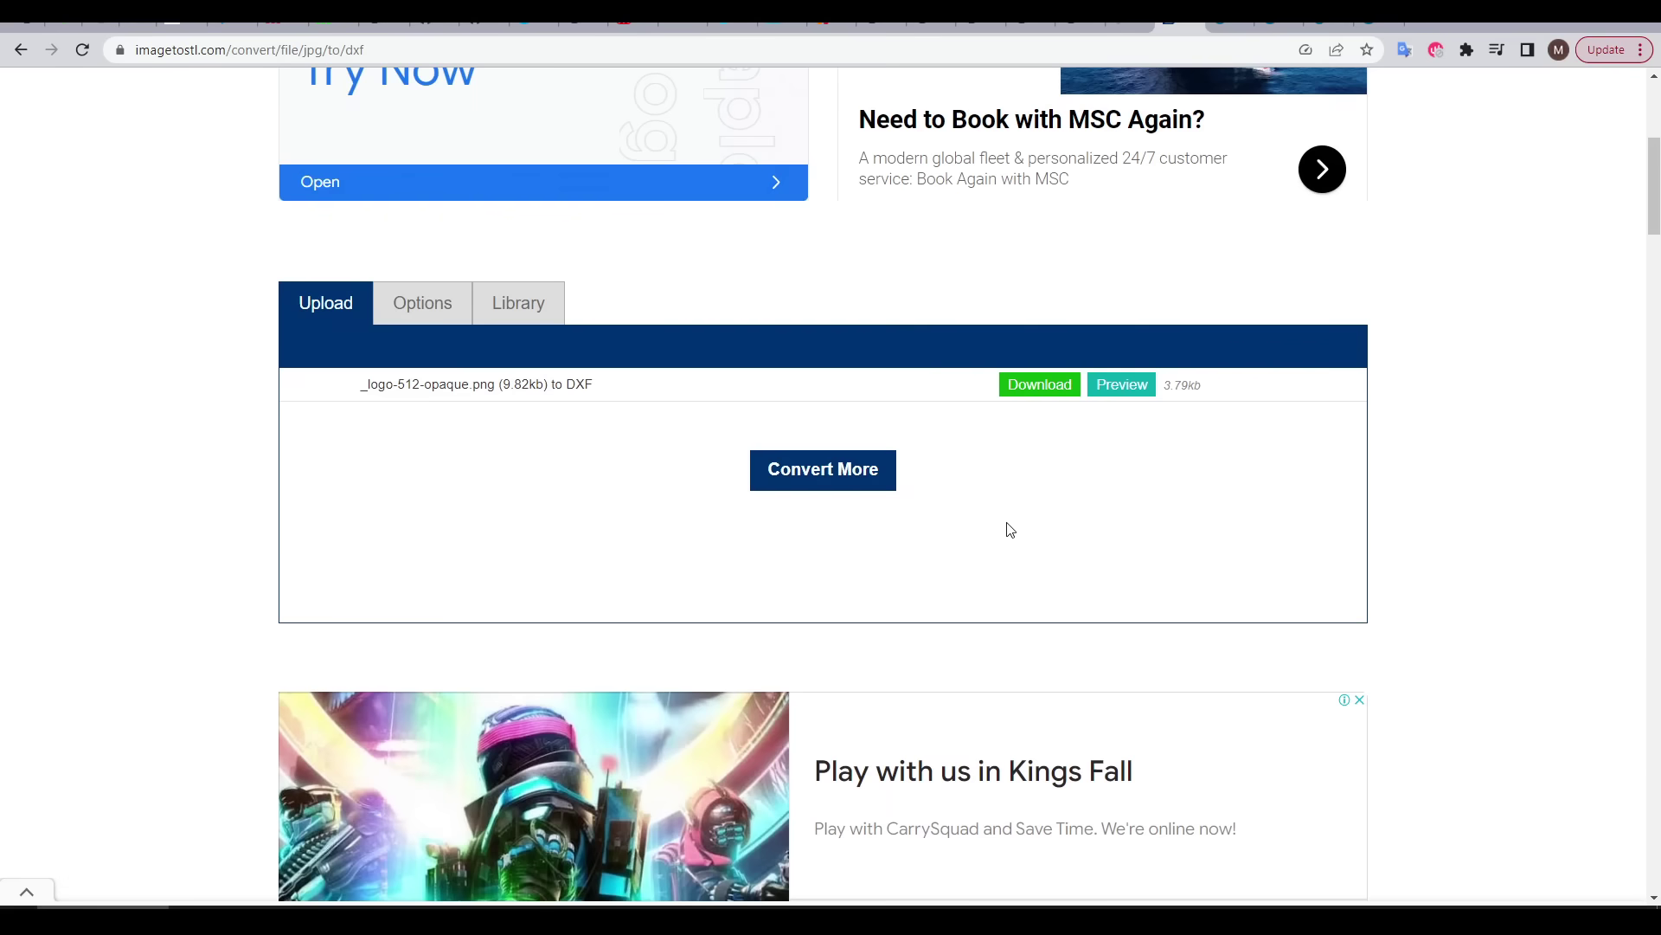
pyautogui.click(1048, 388)
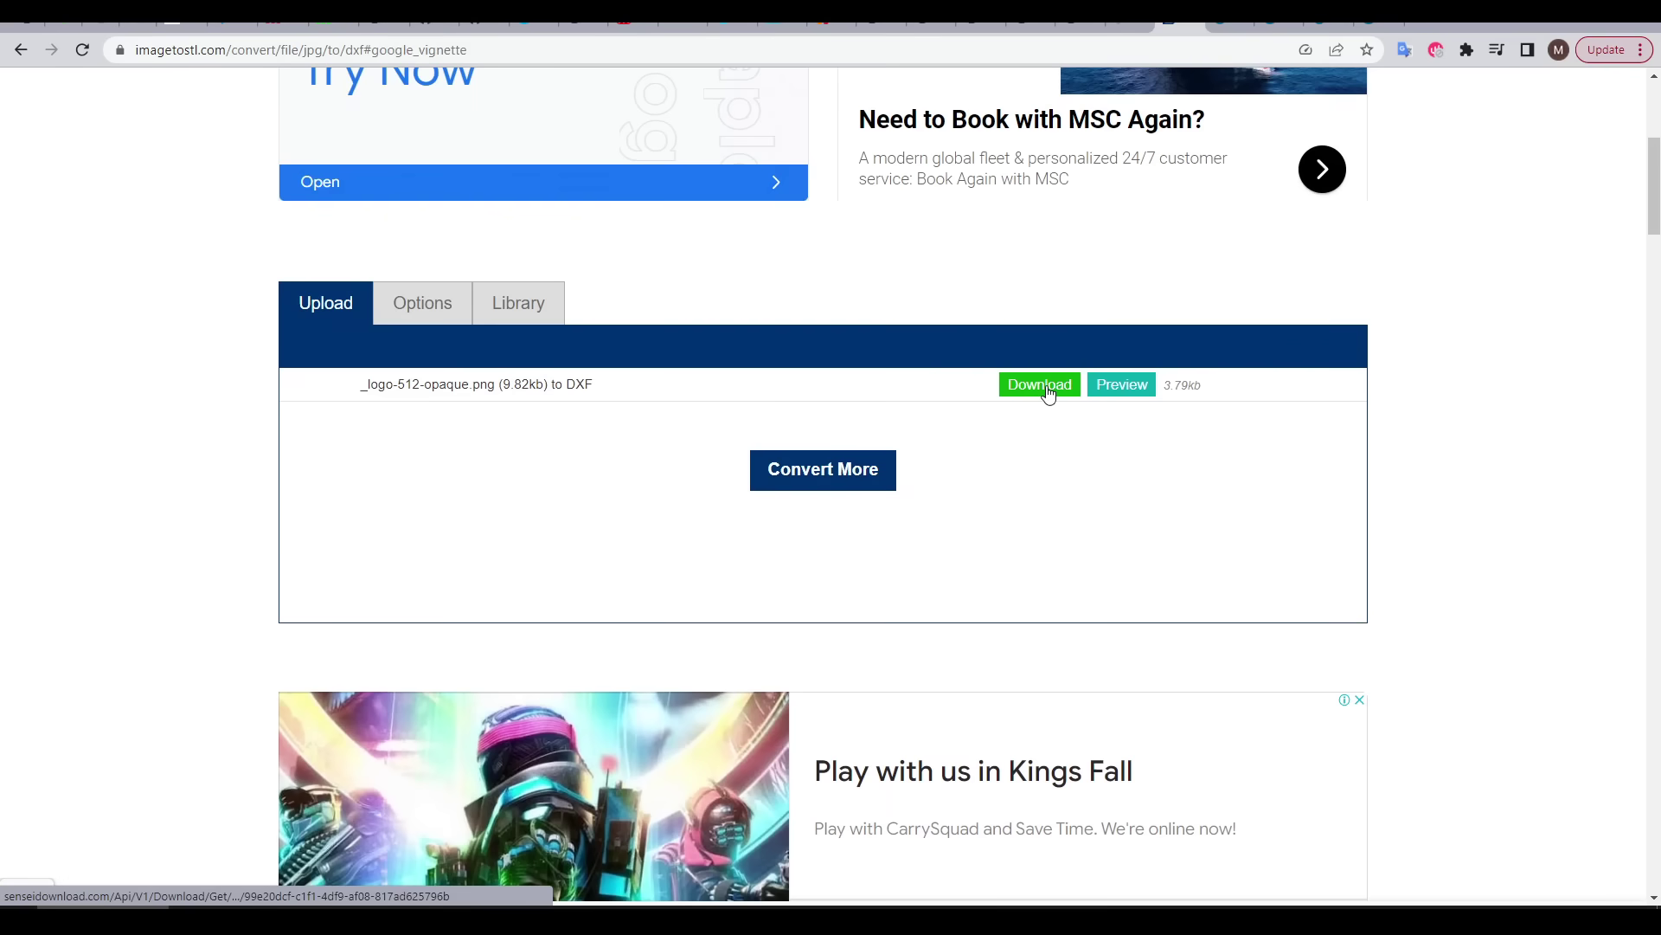
pyautogui.click(1336, 237)
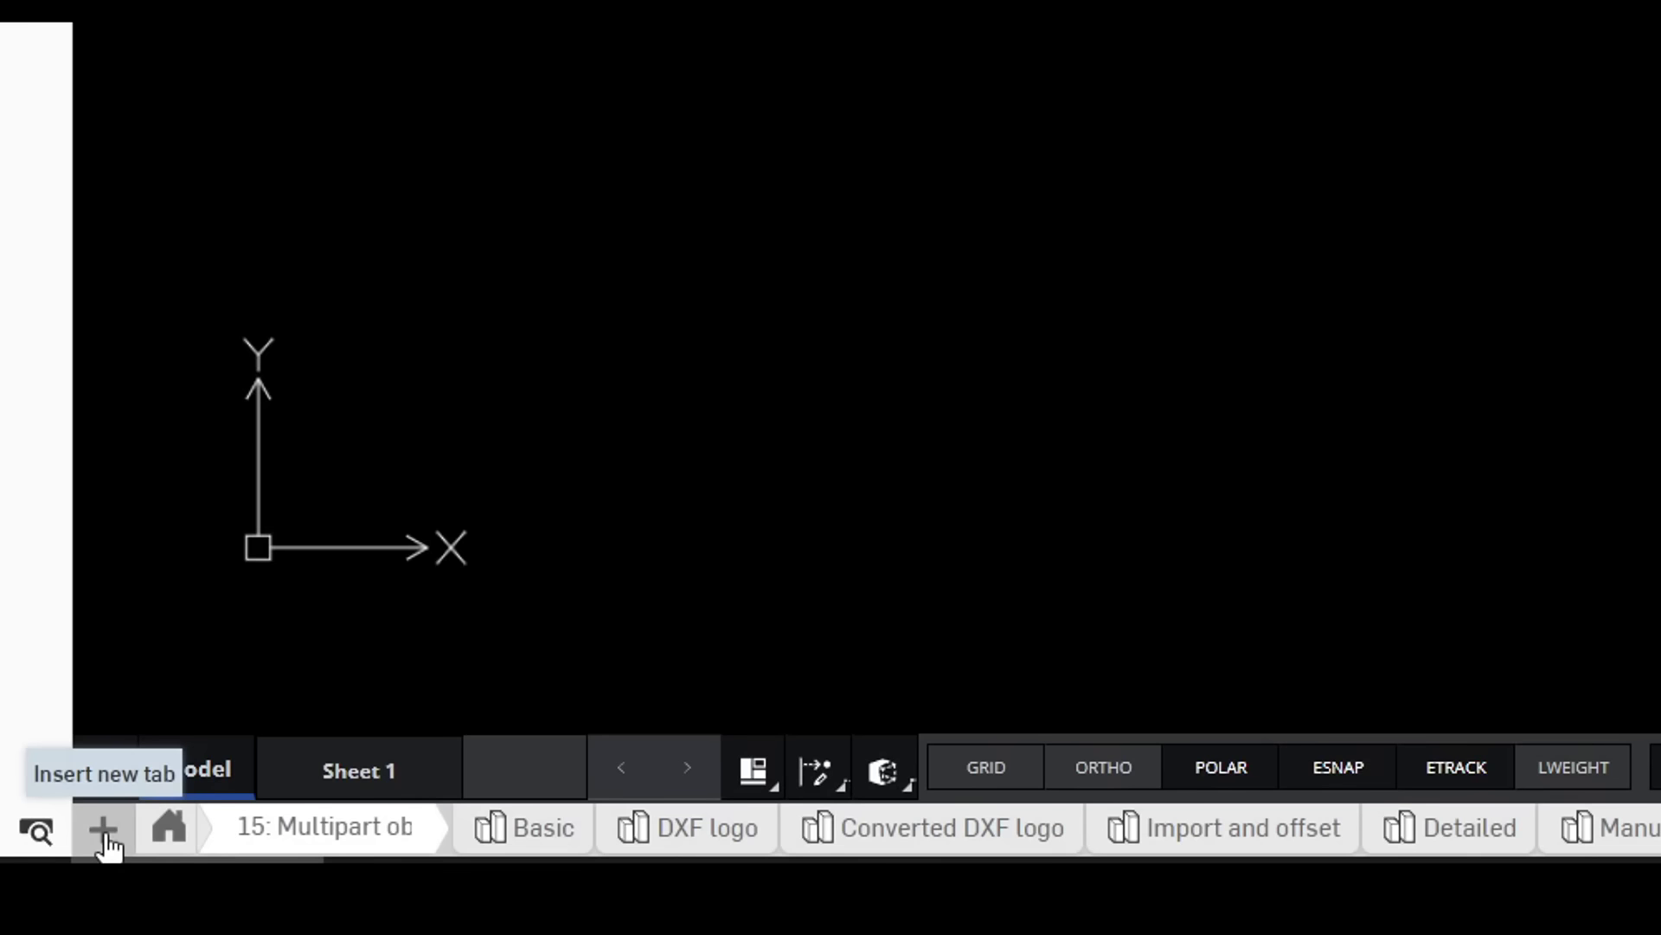
# Step: Switch to the Onshape document and import the converted DXF logo as a new tab
pyautogui.click(104, 829)
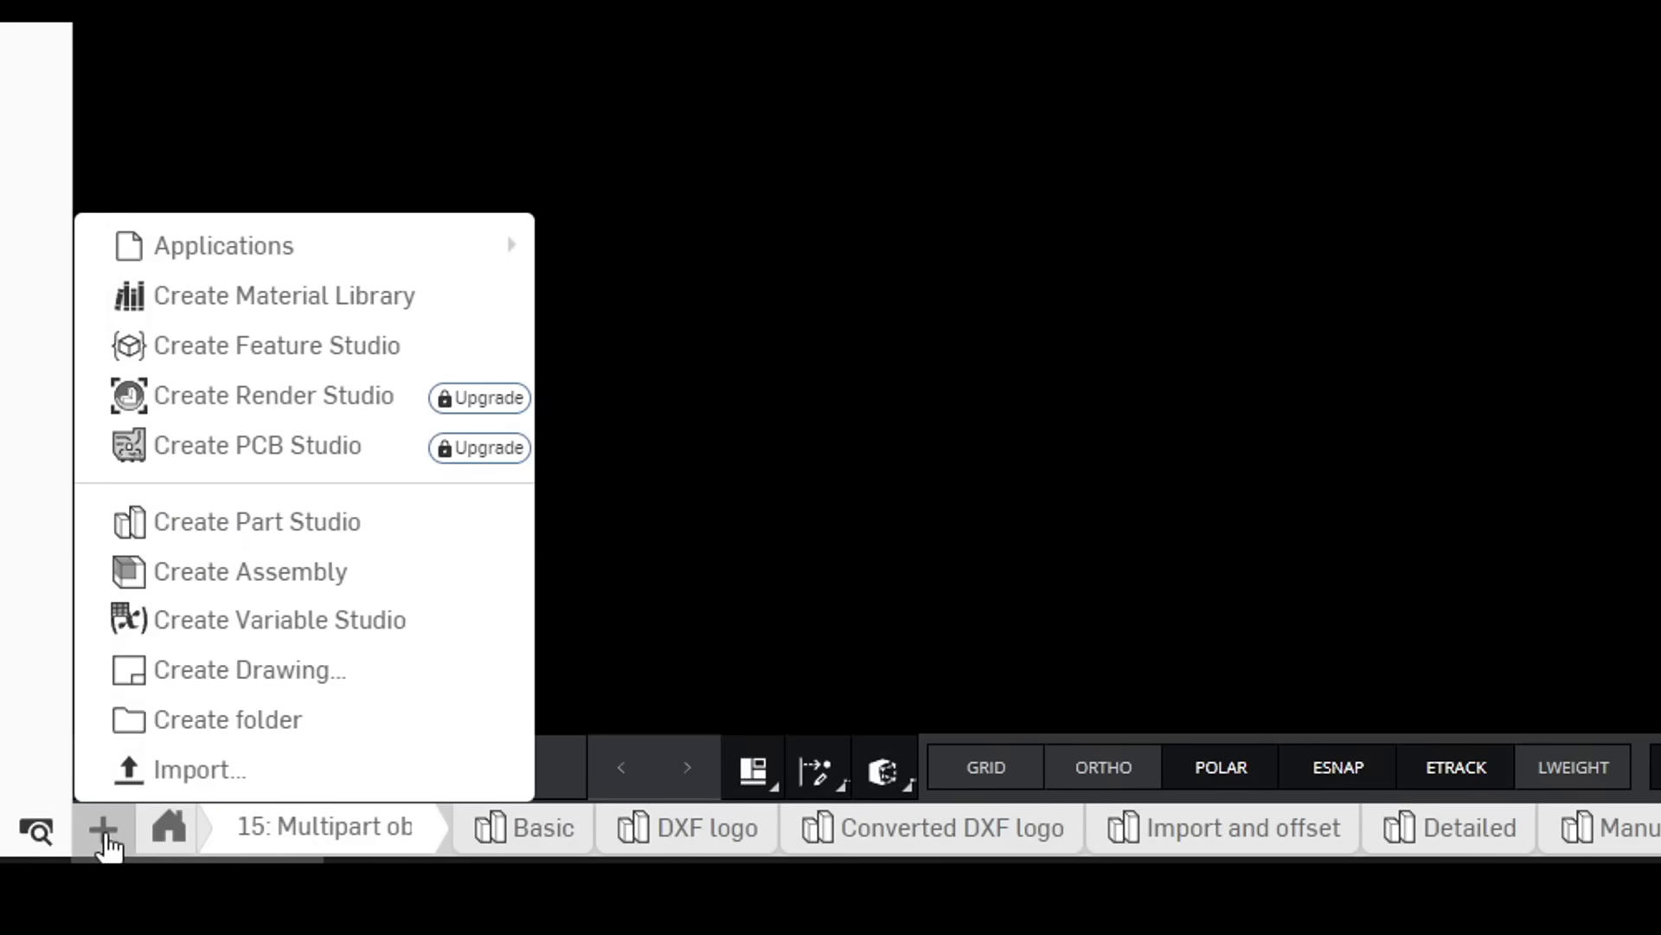
pyautogui.click(199, 770)
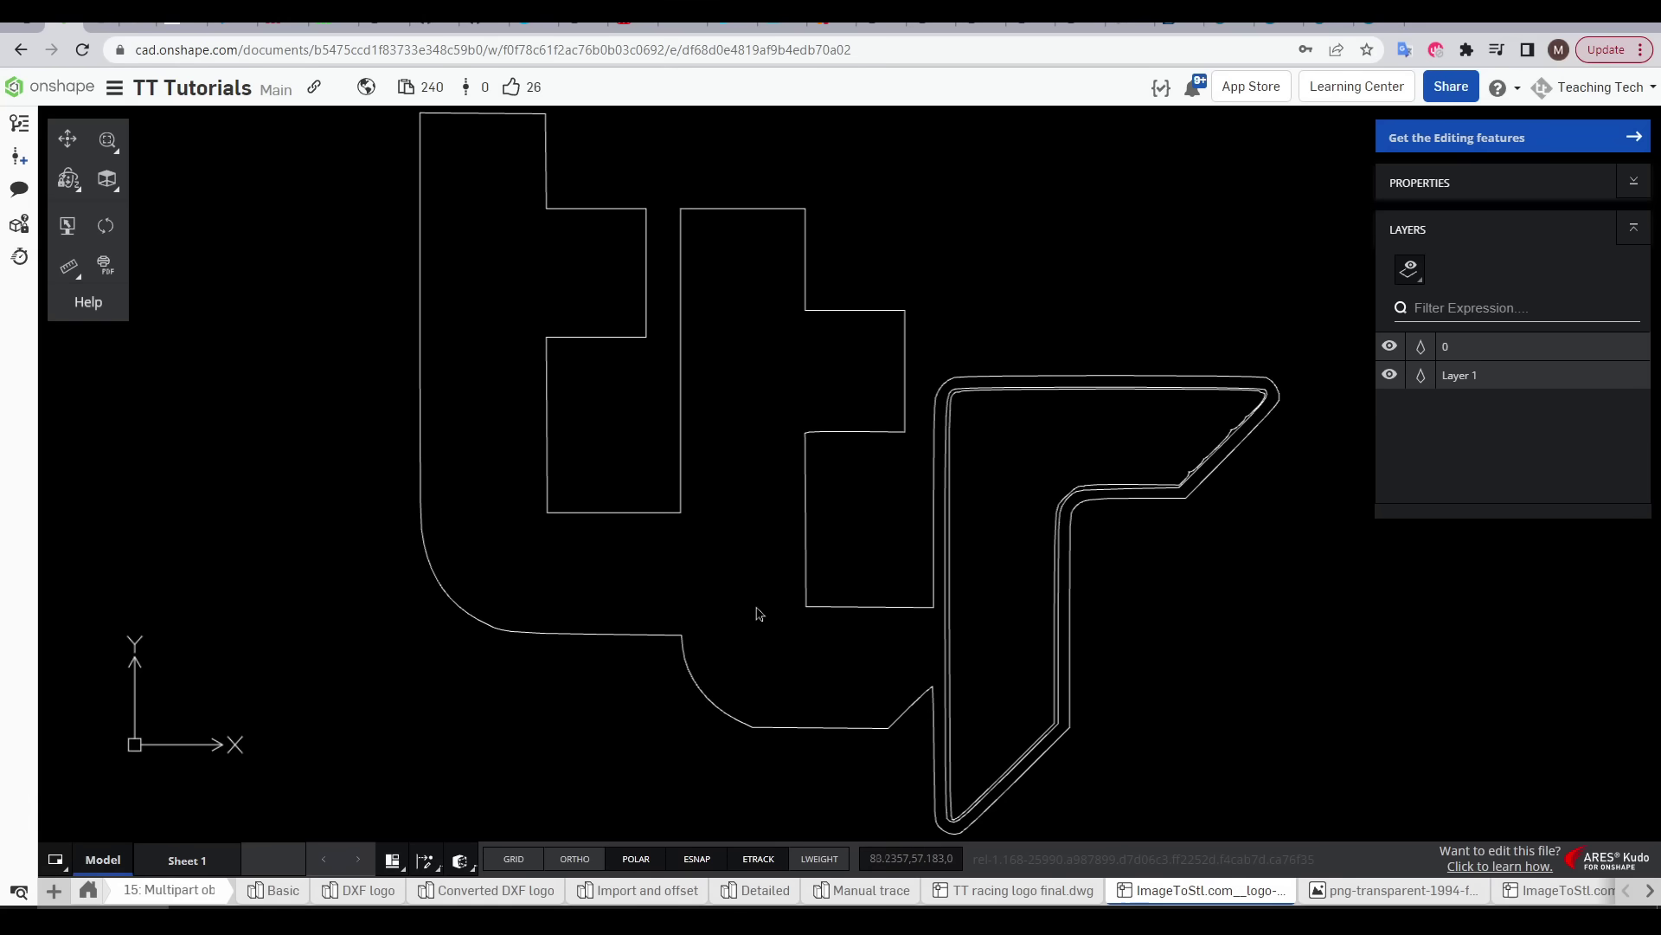
# Step: Examine the imported DXF outline closely, checking the curved corners of the tt and the slanted edges of the r
pyautogui.scroll(-1, 741, 582)
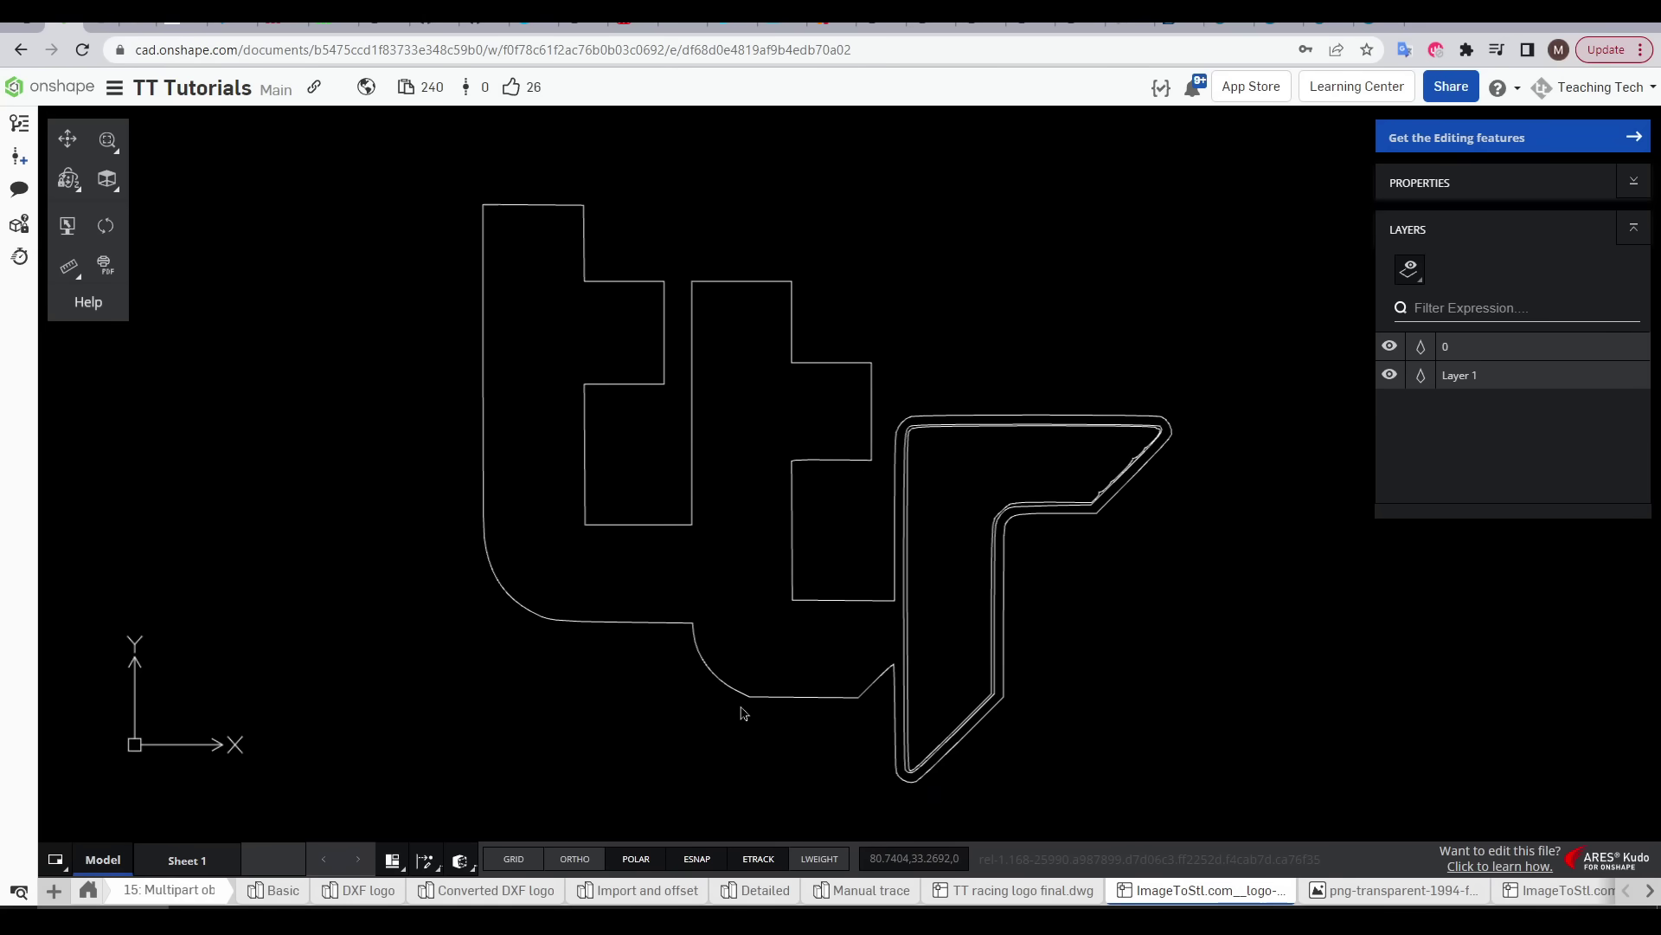
pyautogui.scroll(6, 741, 704)
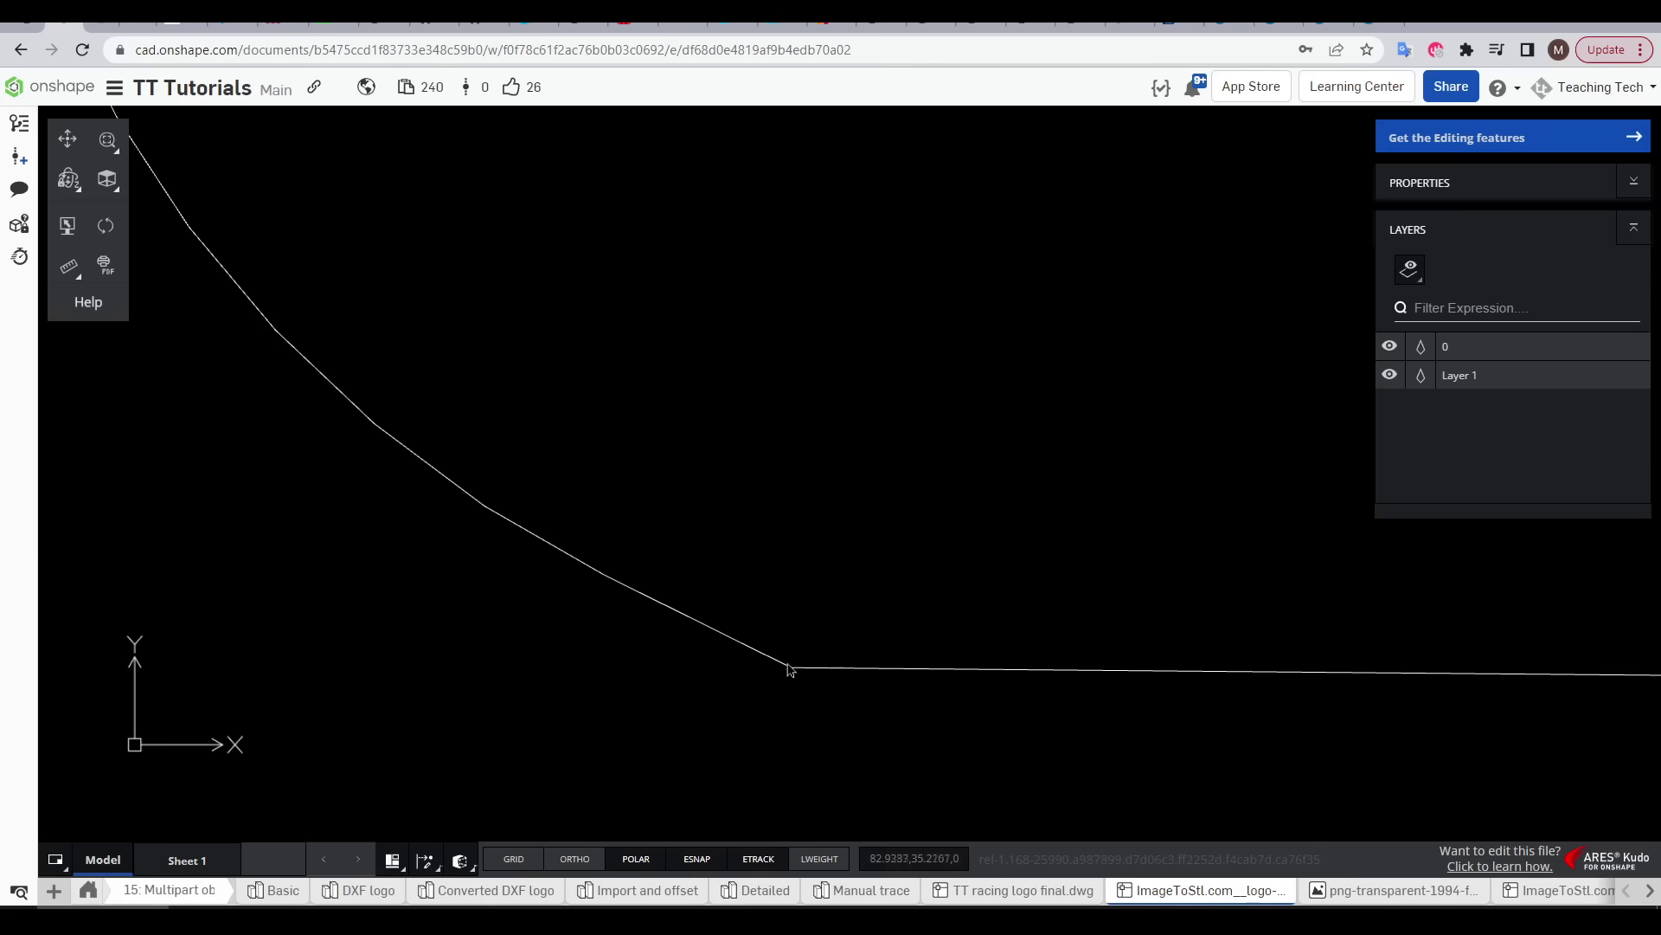
pyautogui.scroll(-6, 989, 686)
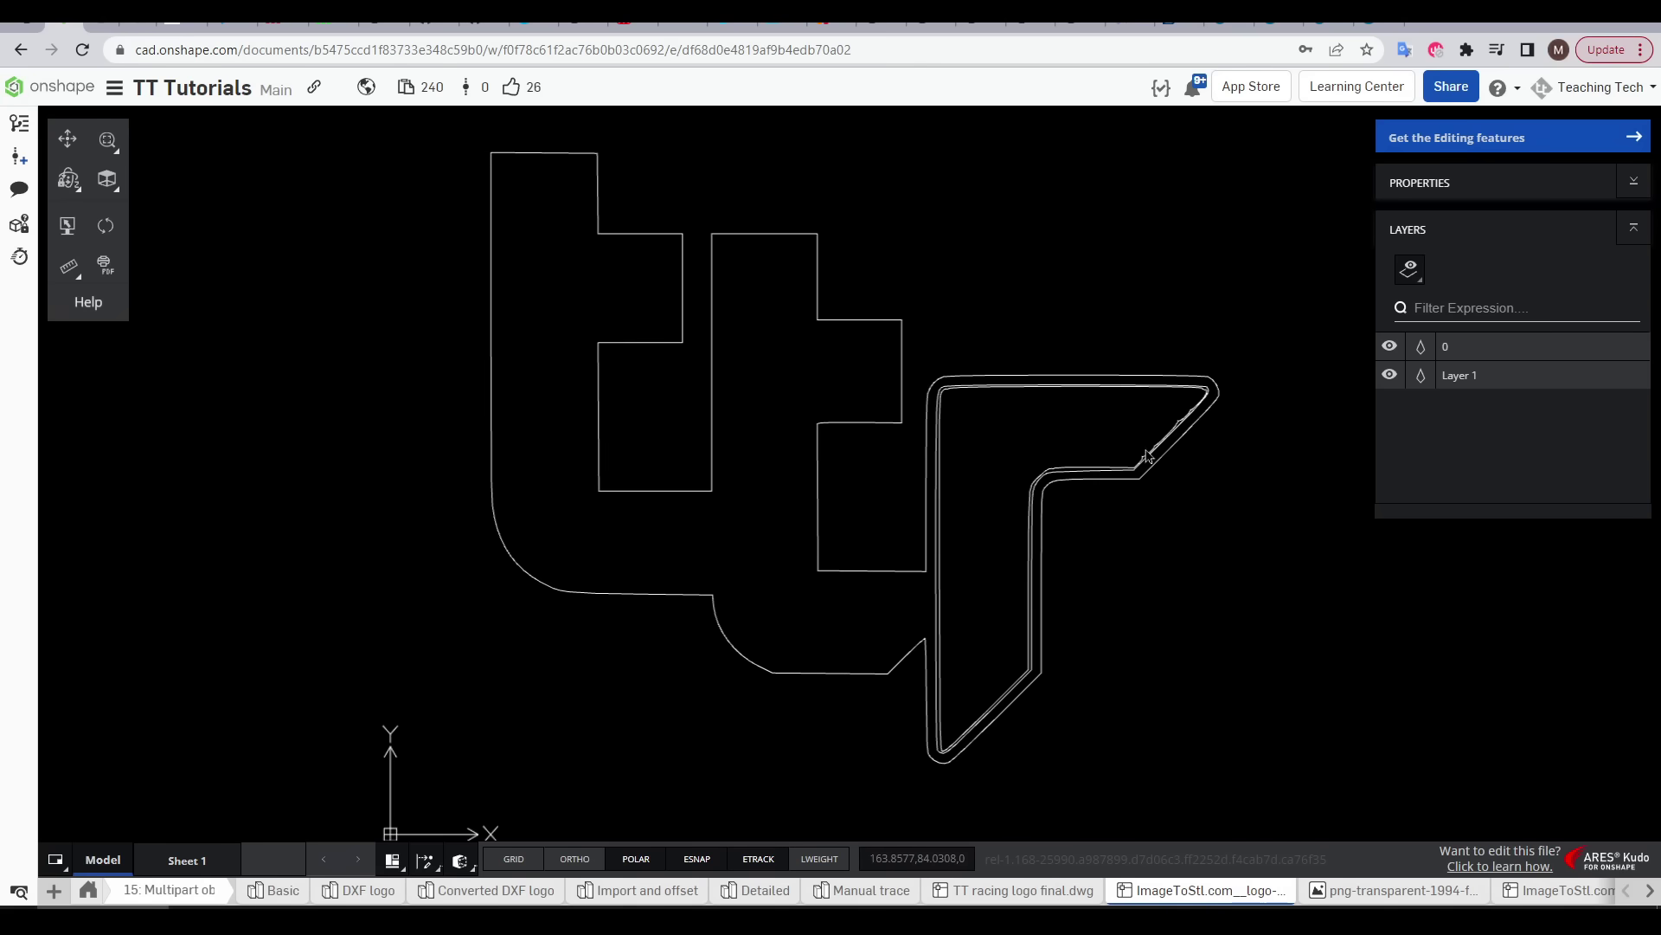
pyautogui.scroll(5, 1199, 433)
pyautogui.scroll(1, 1198, 430)
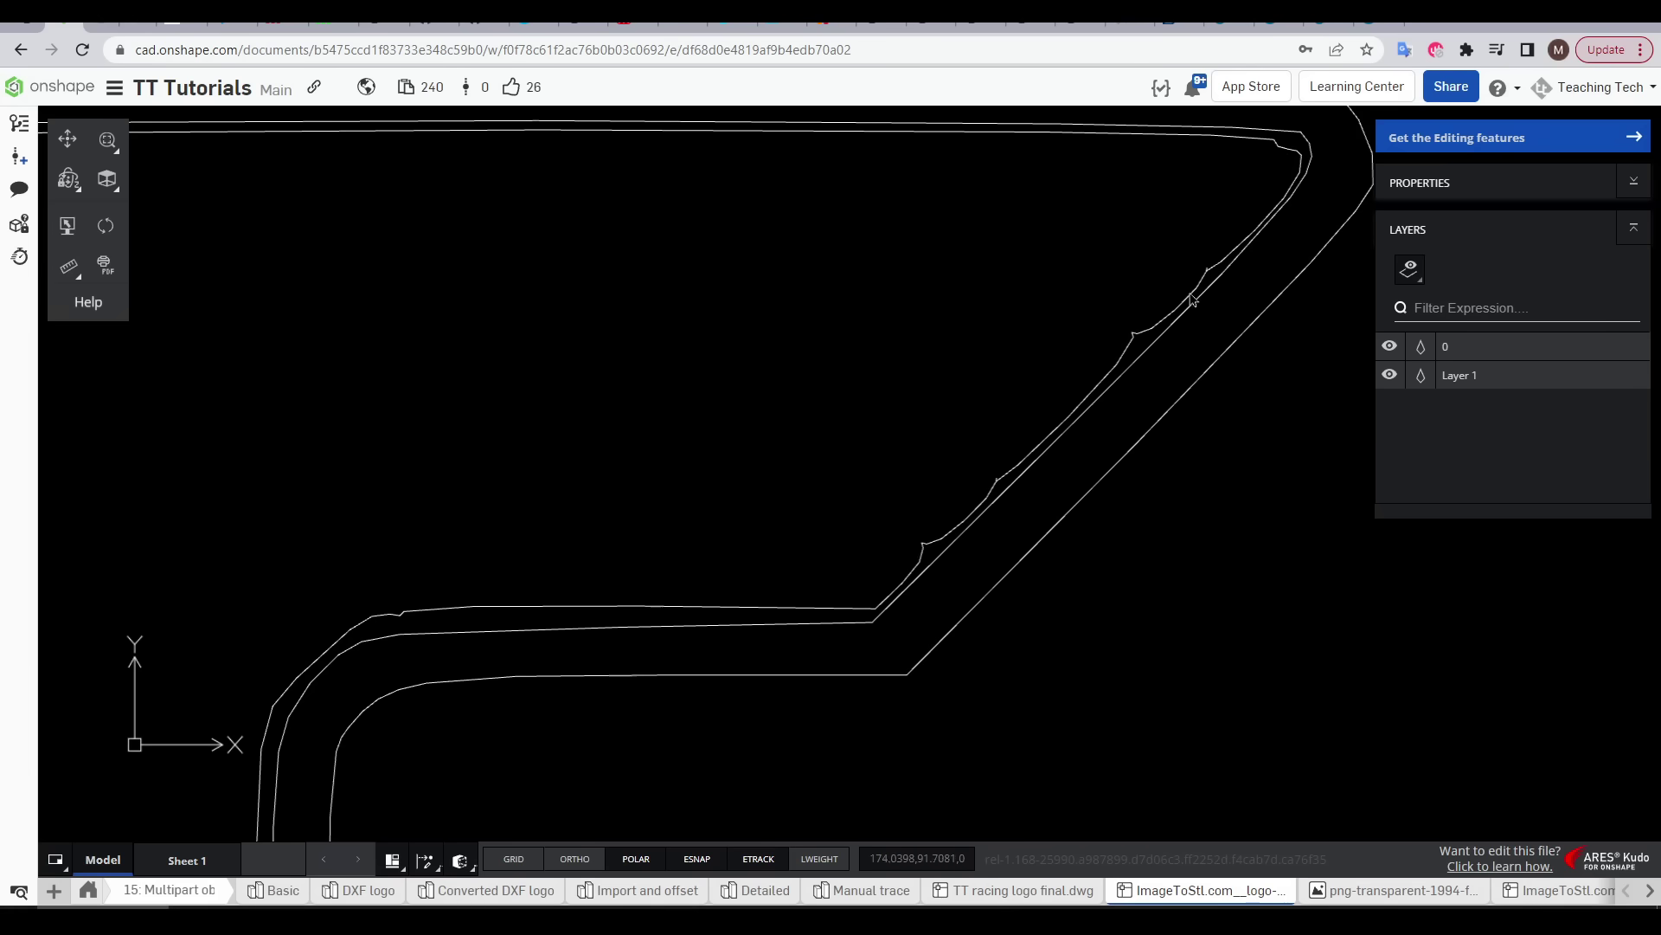
pyautogui.scroll(3, 1191, 299)
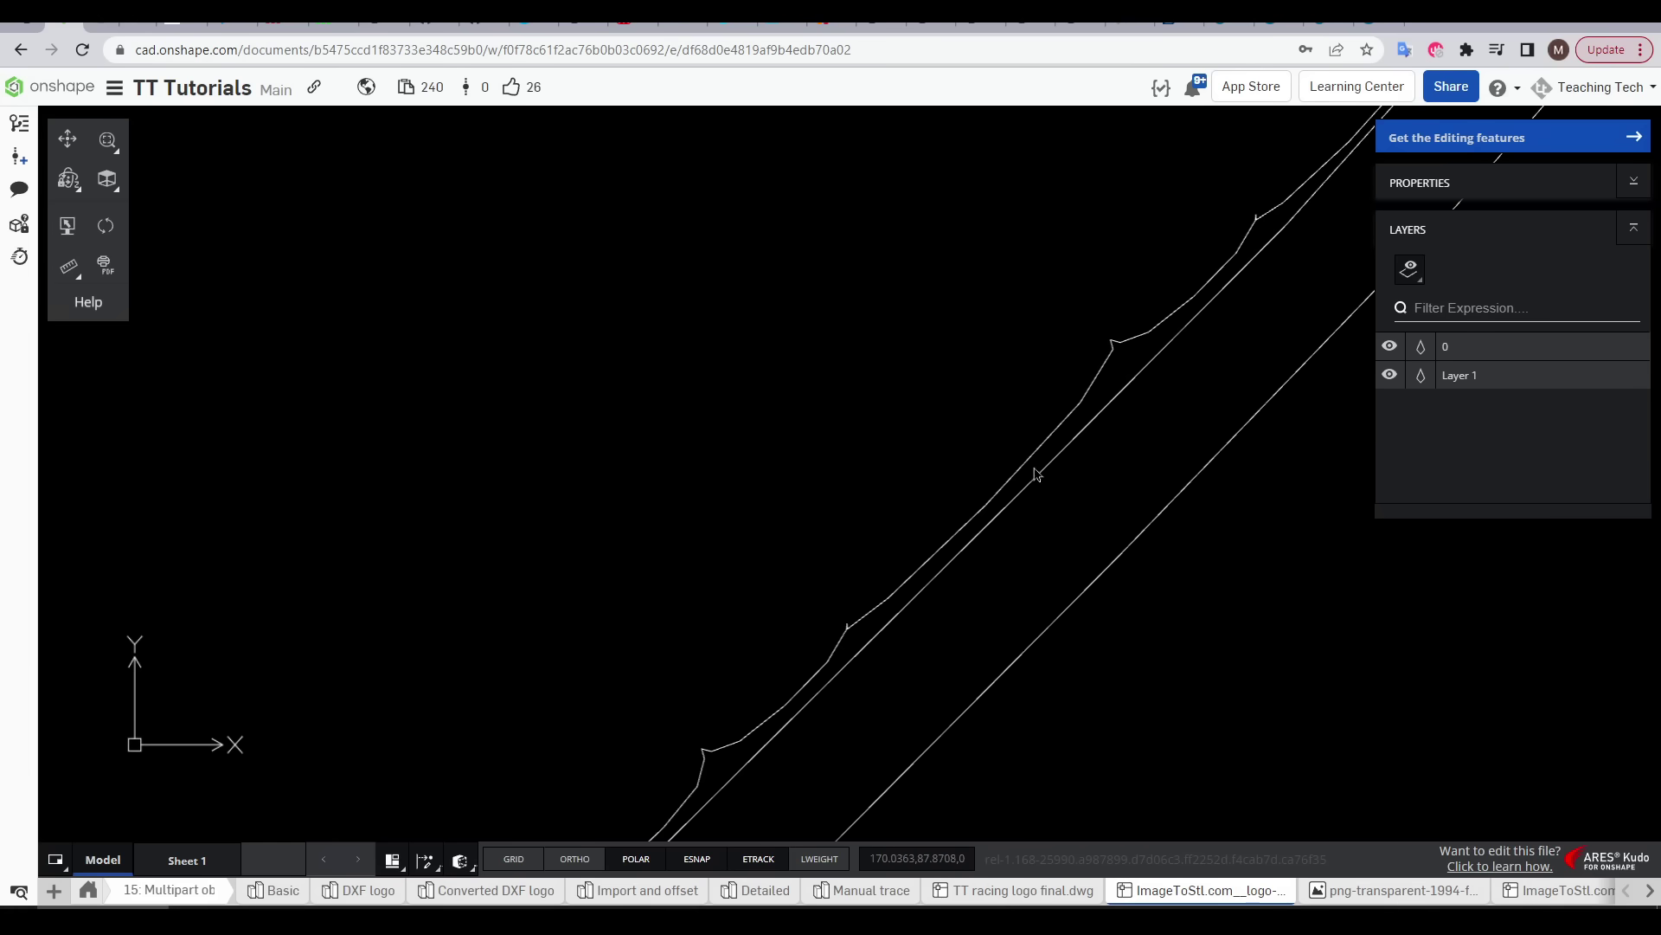
pyautogui.scroll(-2, 900, 571)
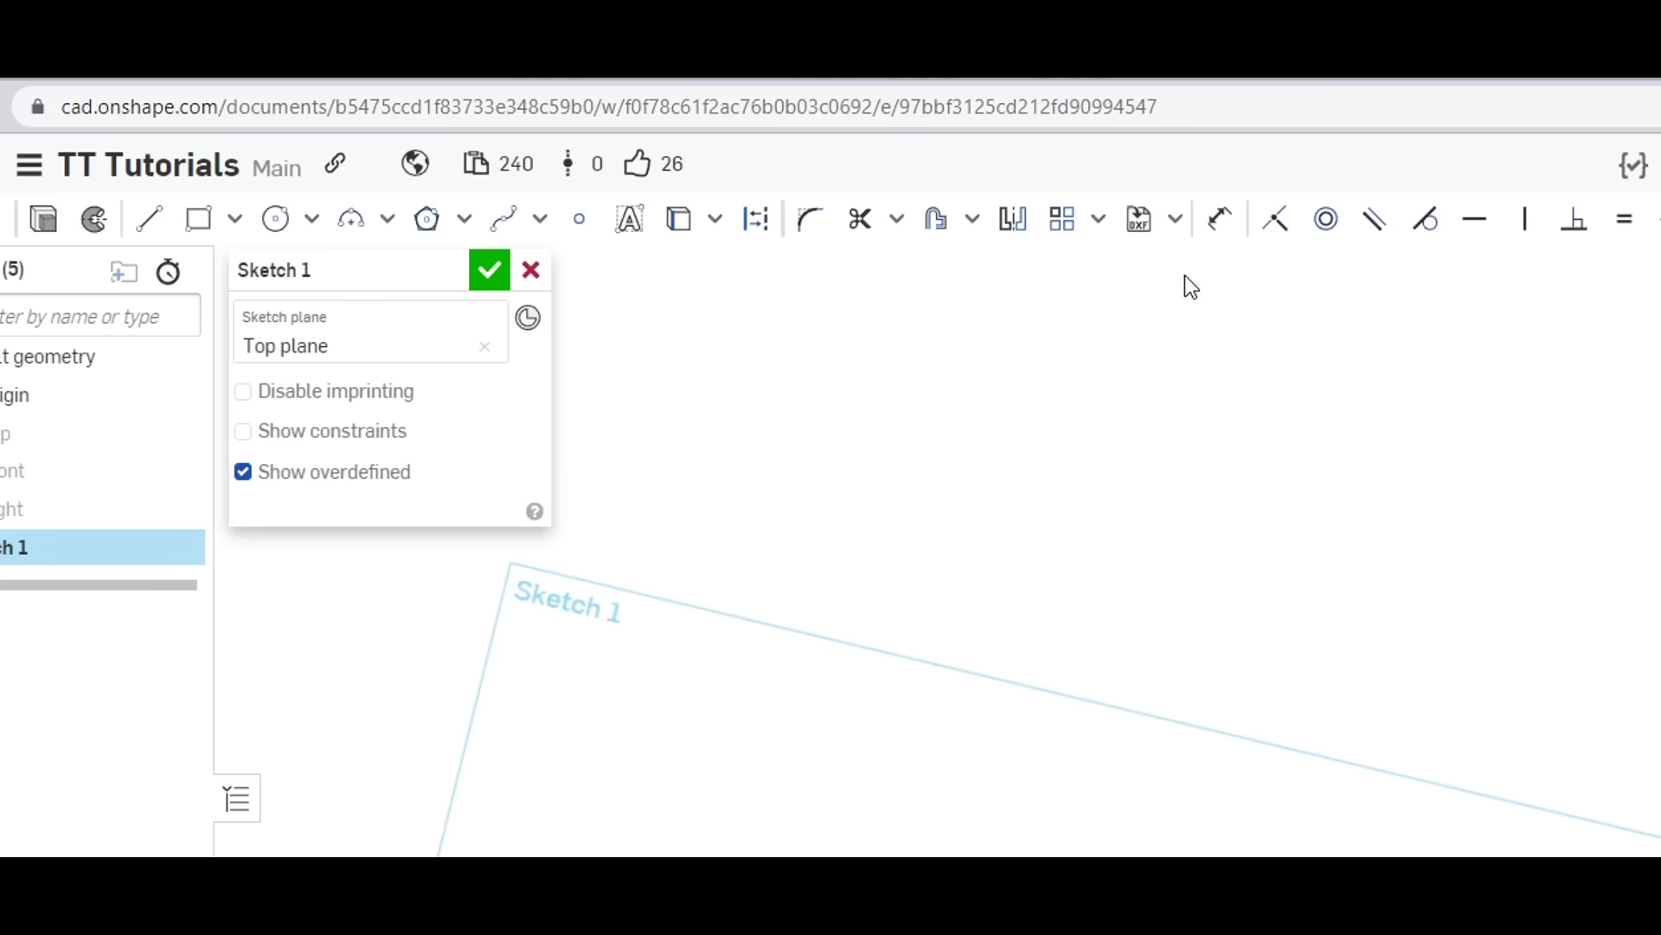
# Step: Insert the converted DXF logo drawing into Sketch 1 on the Top plane of the Converted DXF logo studio
pyautogui.click(1139, 219)
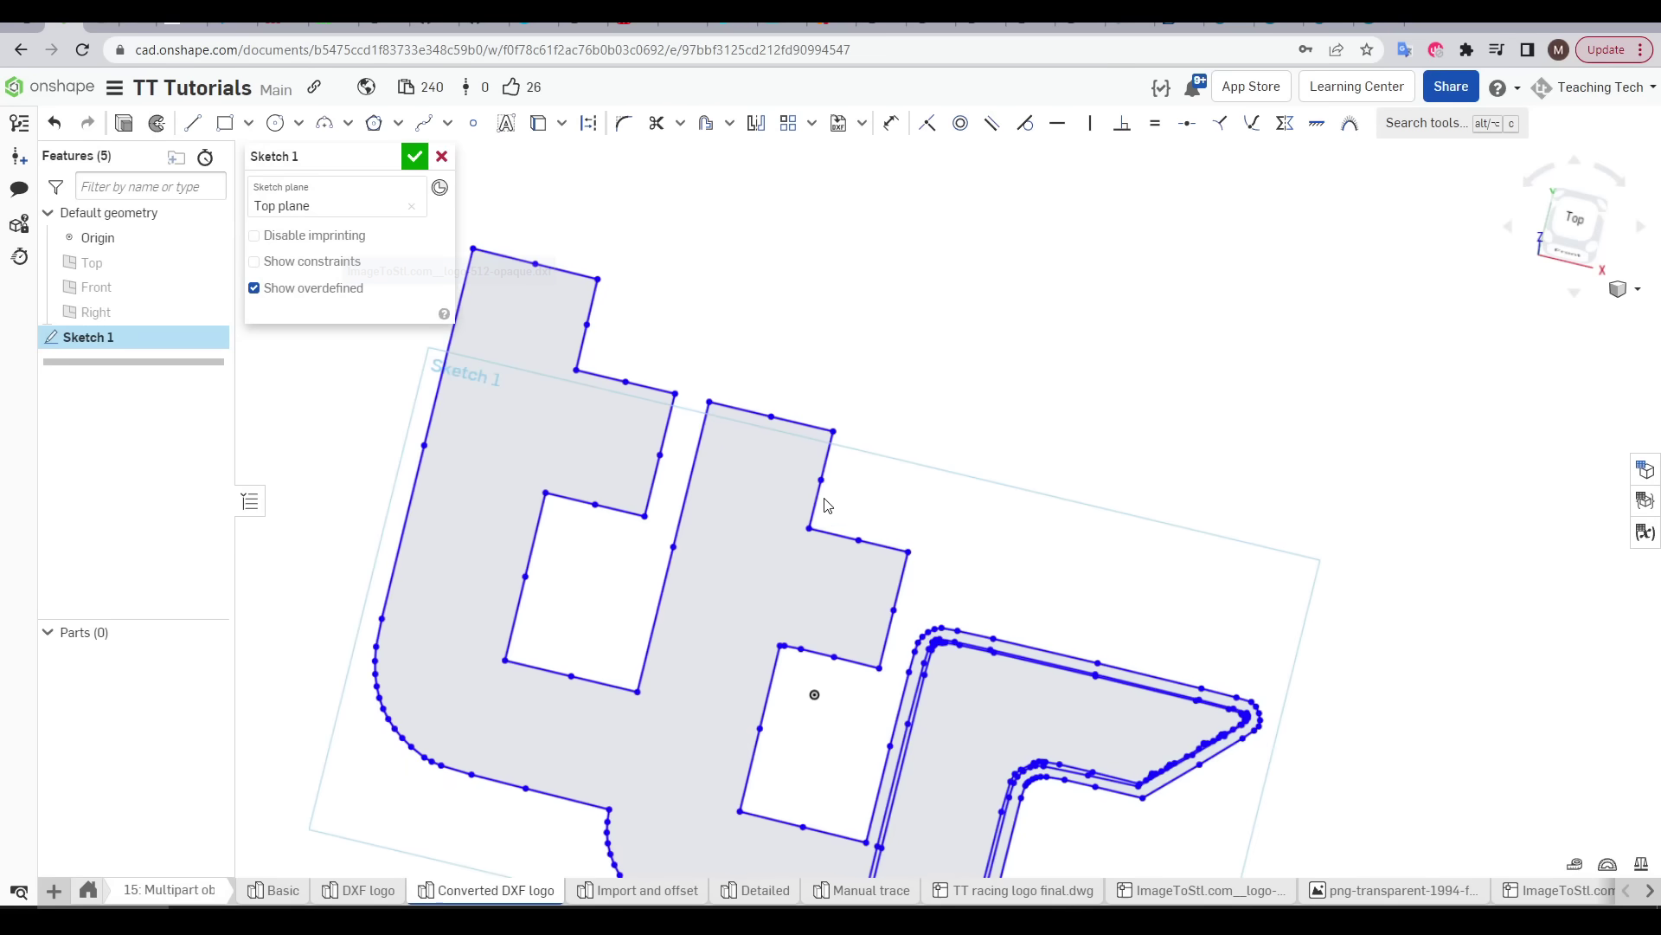
pyautogui.scroll(10, 915, 611)
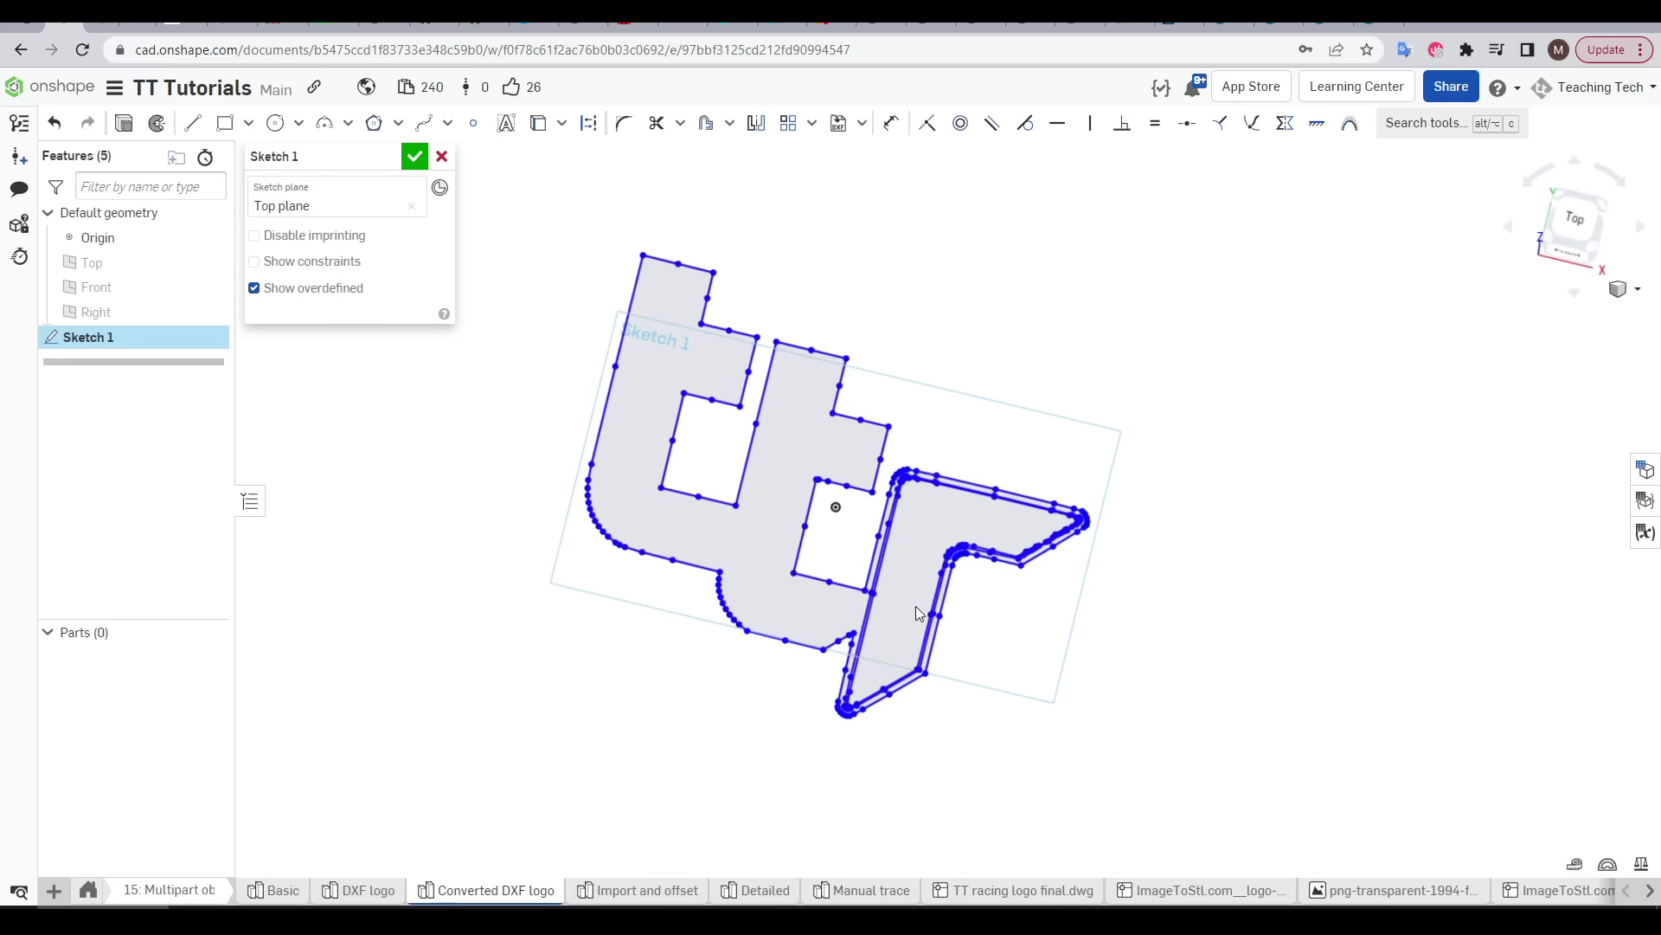
# Step: Try to select the jagged segments of the r's innermost outline one by one near its lower slanted edge
pyautogui.scroll(10, 1311, 398)
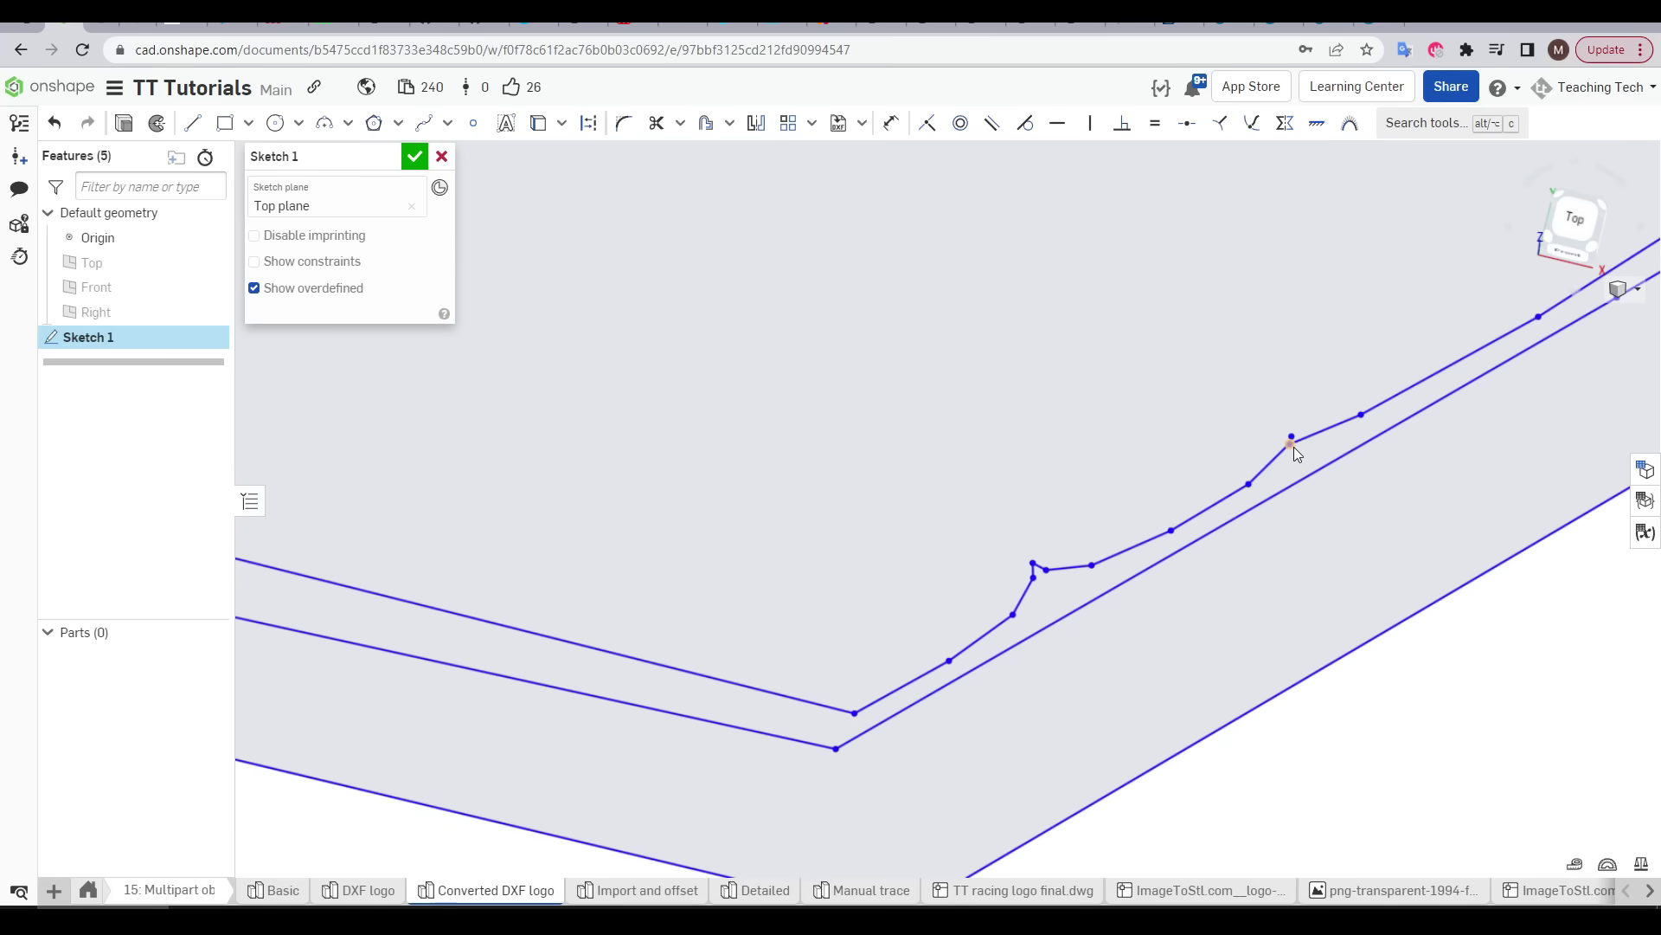
pyautogui.click(1135, 546)
pyautogui.click(1073, 568)
pyautogui.scroll(5, 1038, 568)
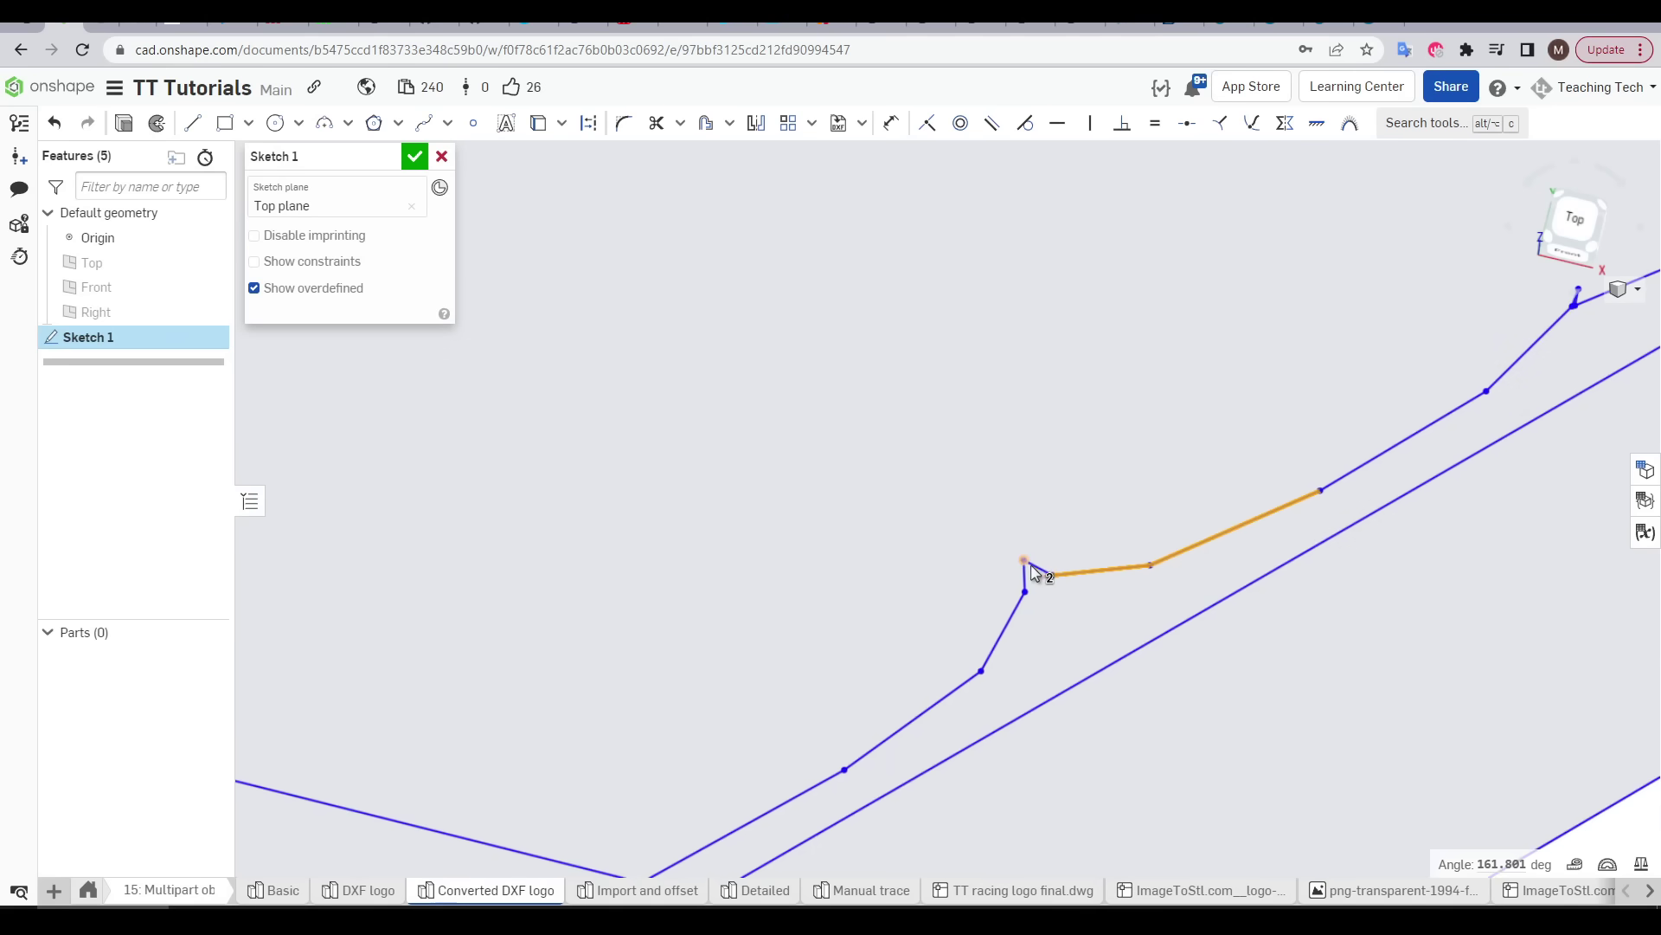
pyautogui.click(1040, 571)
pyautogui.click(1006, 629)
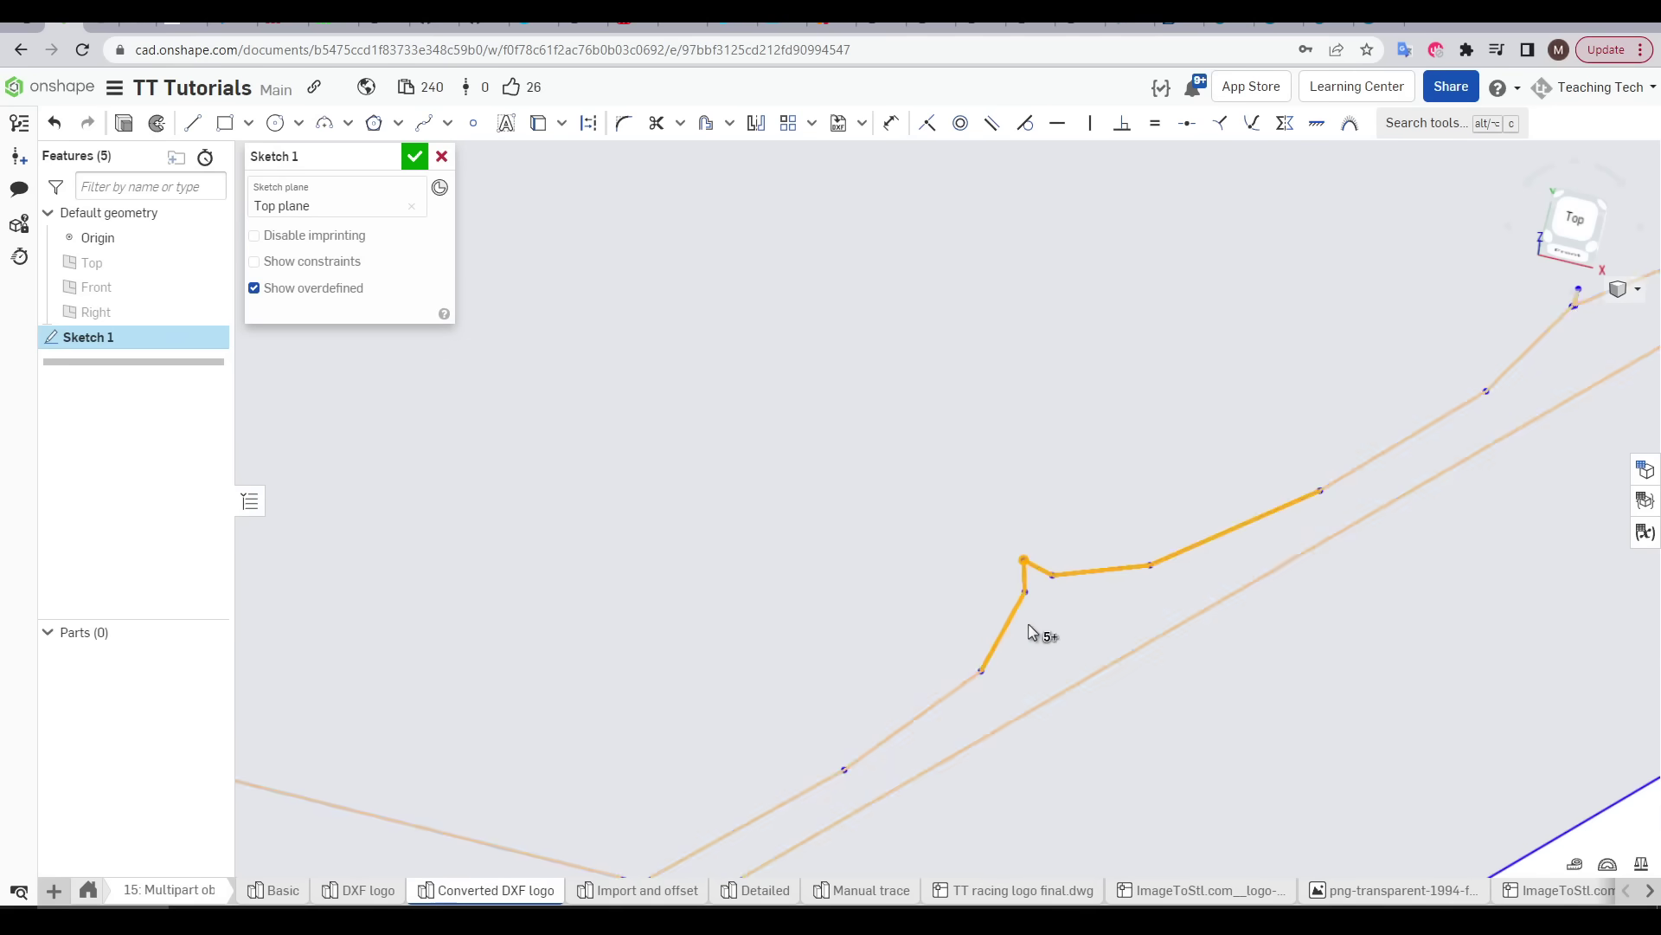
pyautogui.scroll(-5, 1043, 636)
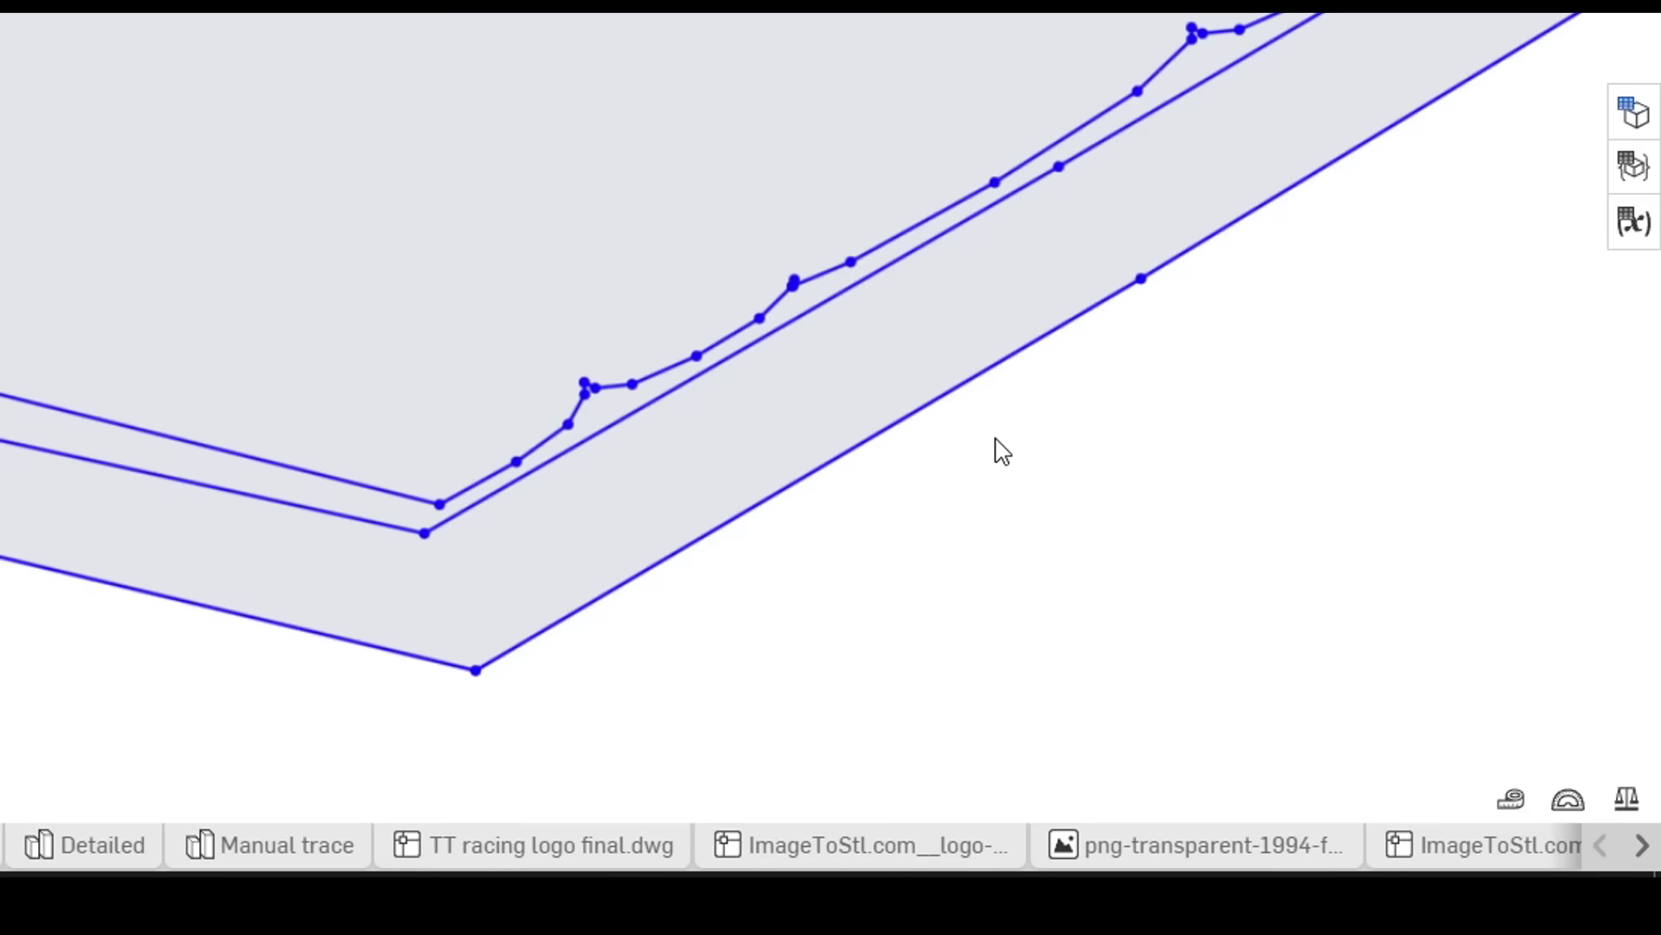
# Step: Select the r's entire jagged inner outline with a Loop/chain connected edge selection and delete it
pyautogui.rightClick(1281, 663)
pyautogui.moveTo(1355, 768)
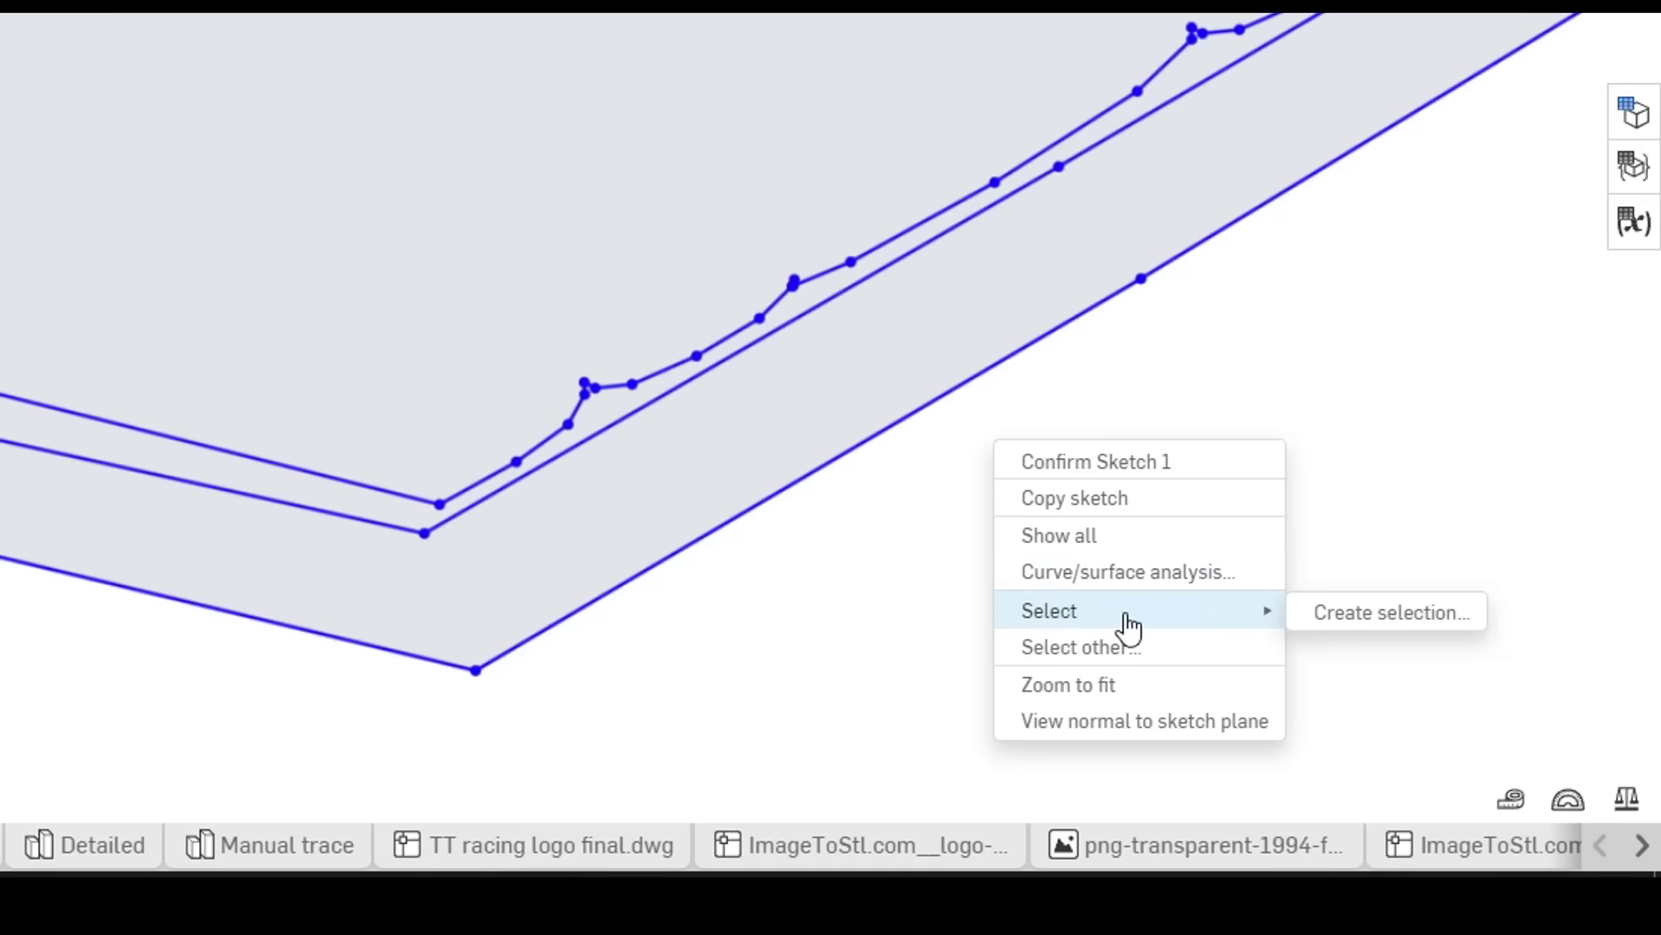
pyautogui.click(1460, 623)
pyautogui.click(623, 0)
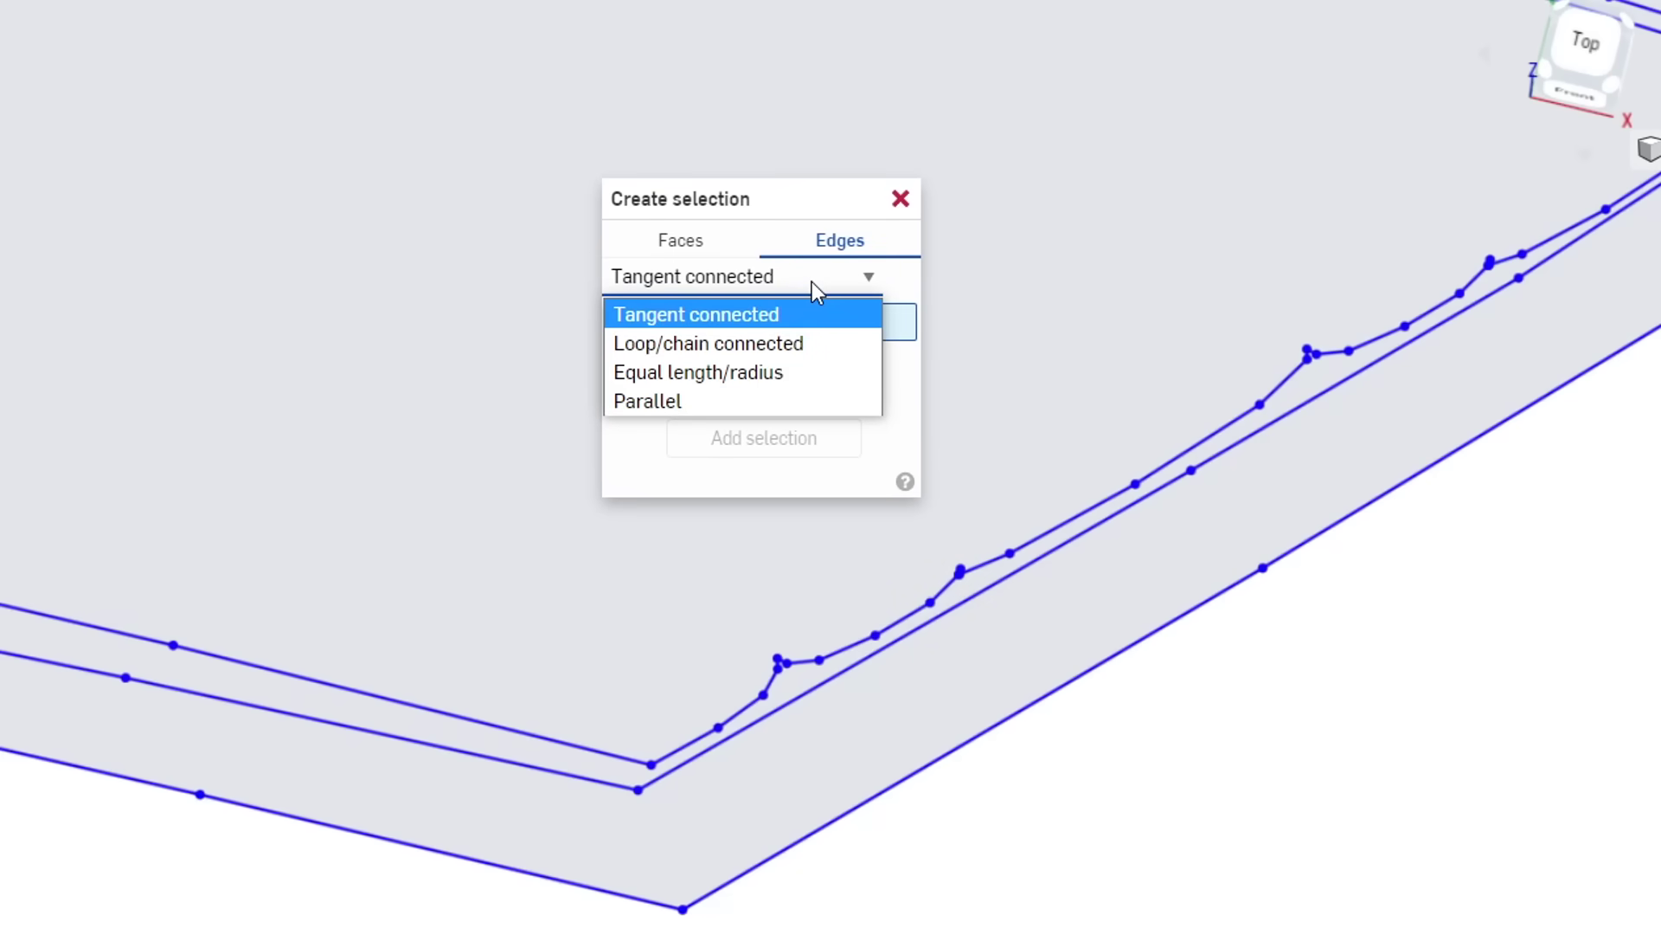
pyautogui.click(862, 344)
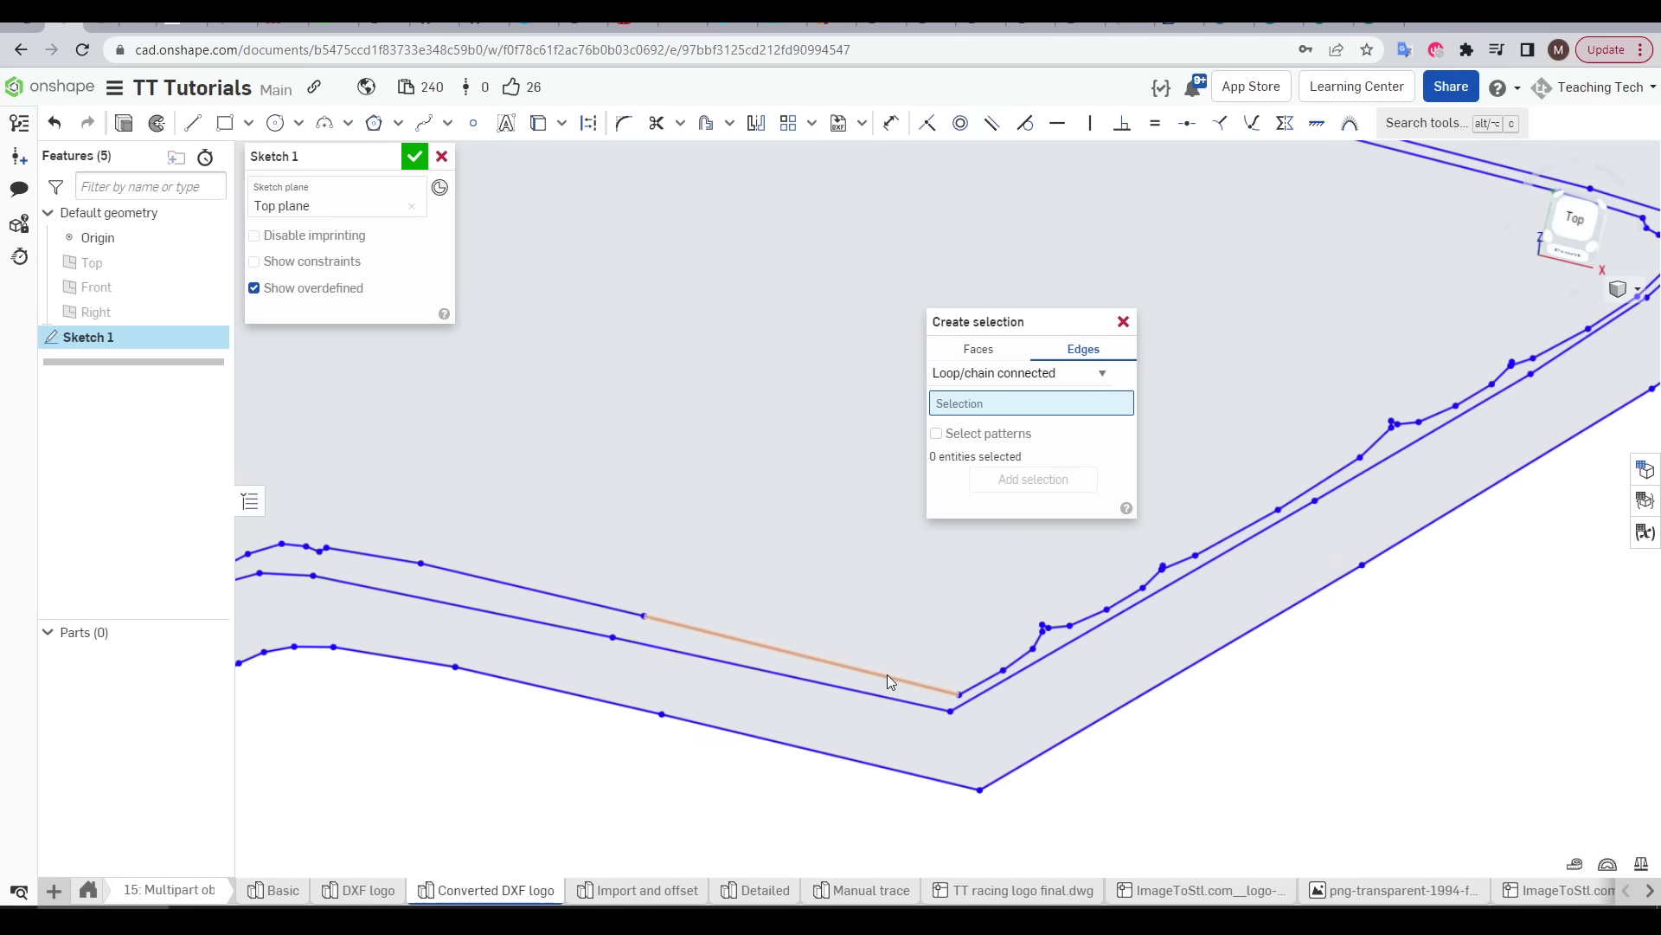
pyautogui.click(889, 680)
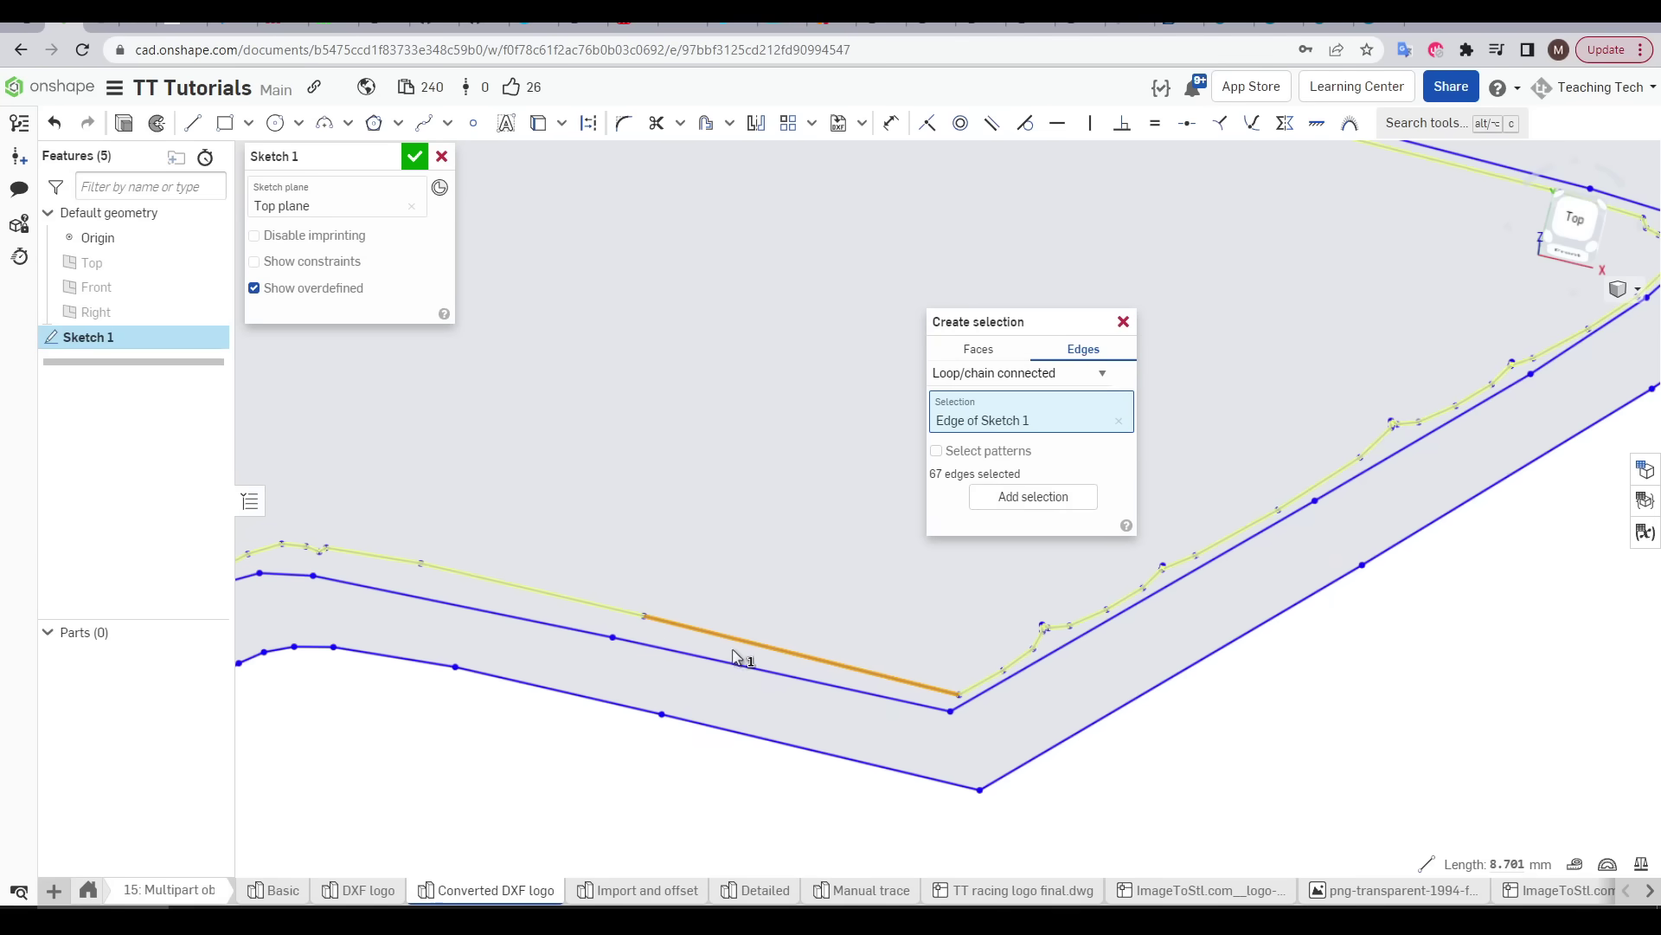
pyautogui.click(1049, 500)
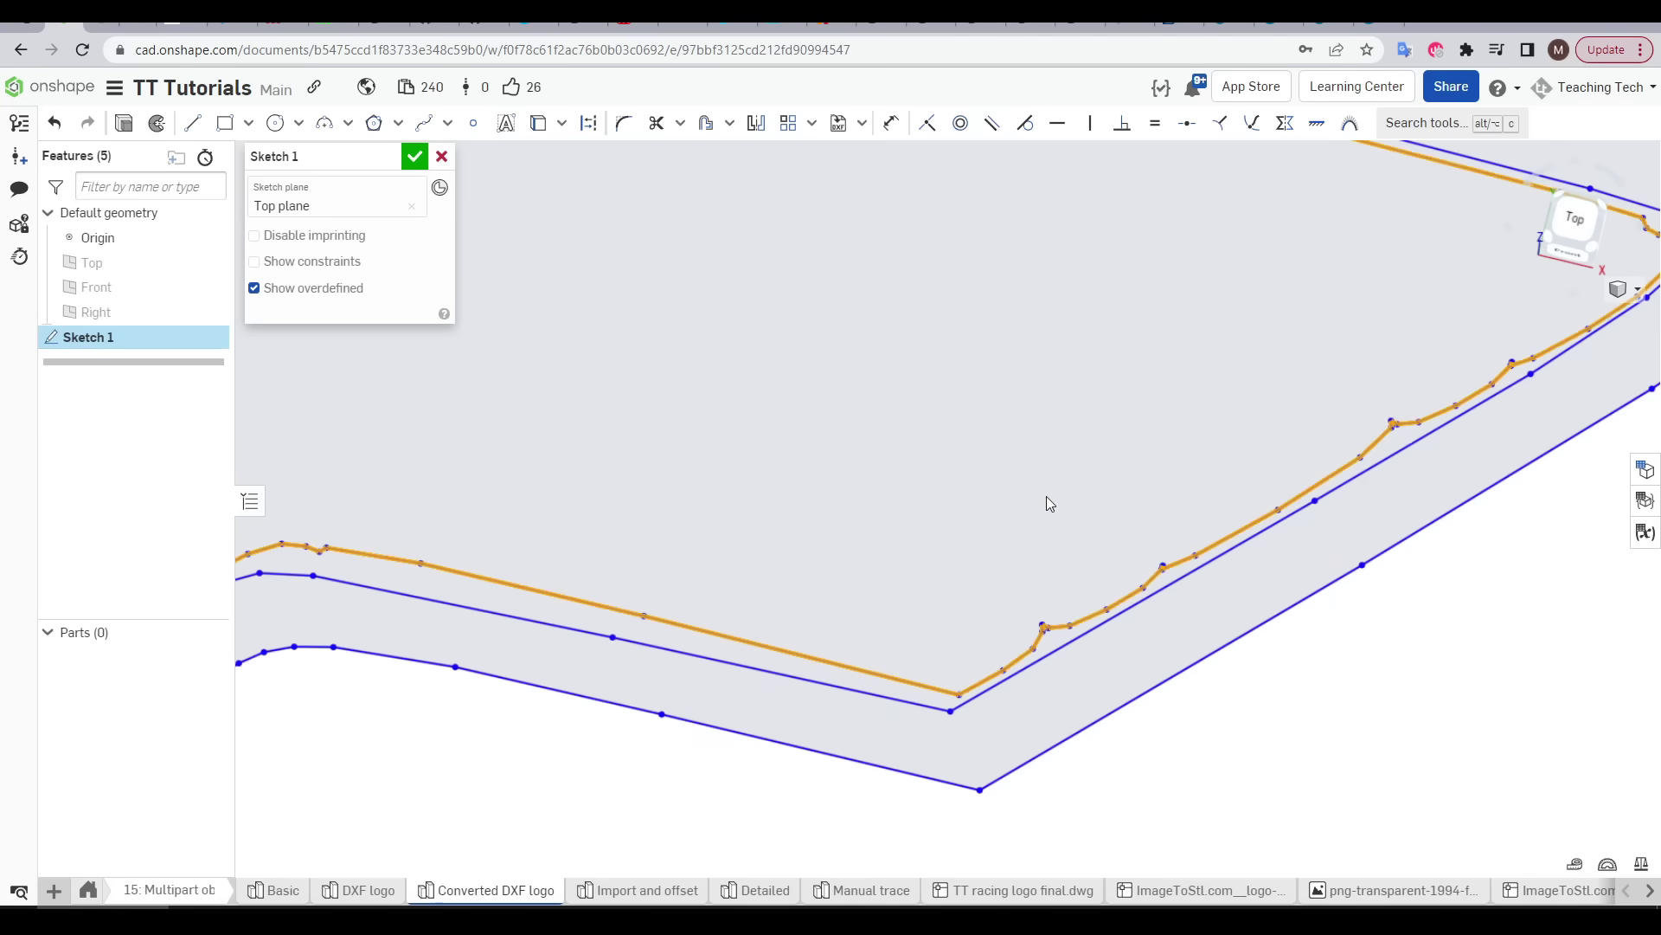
pyautogui.click(1244, 674)
pyautogui.press('f')
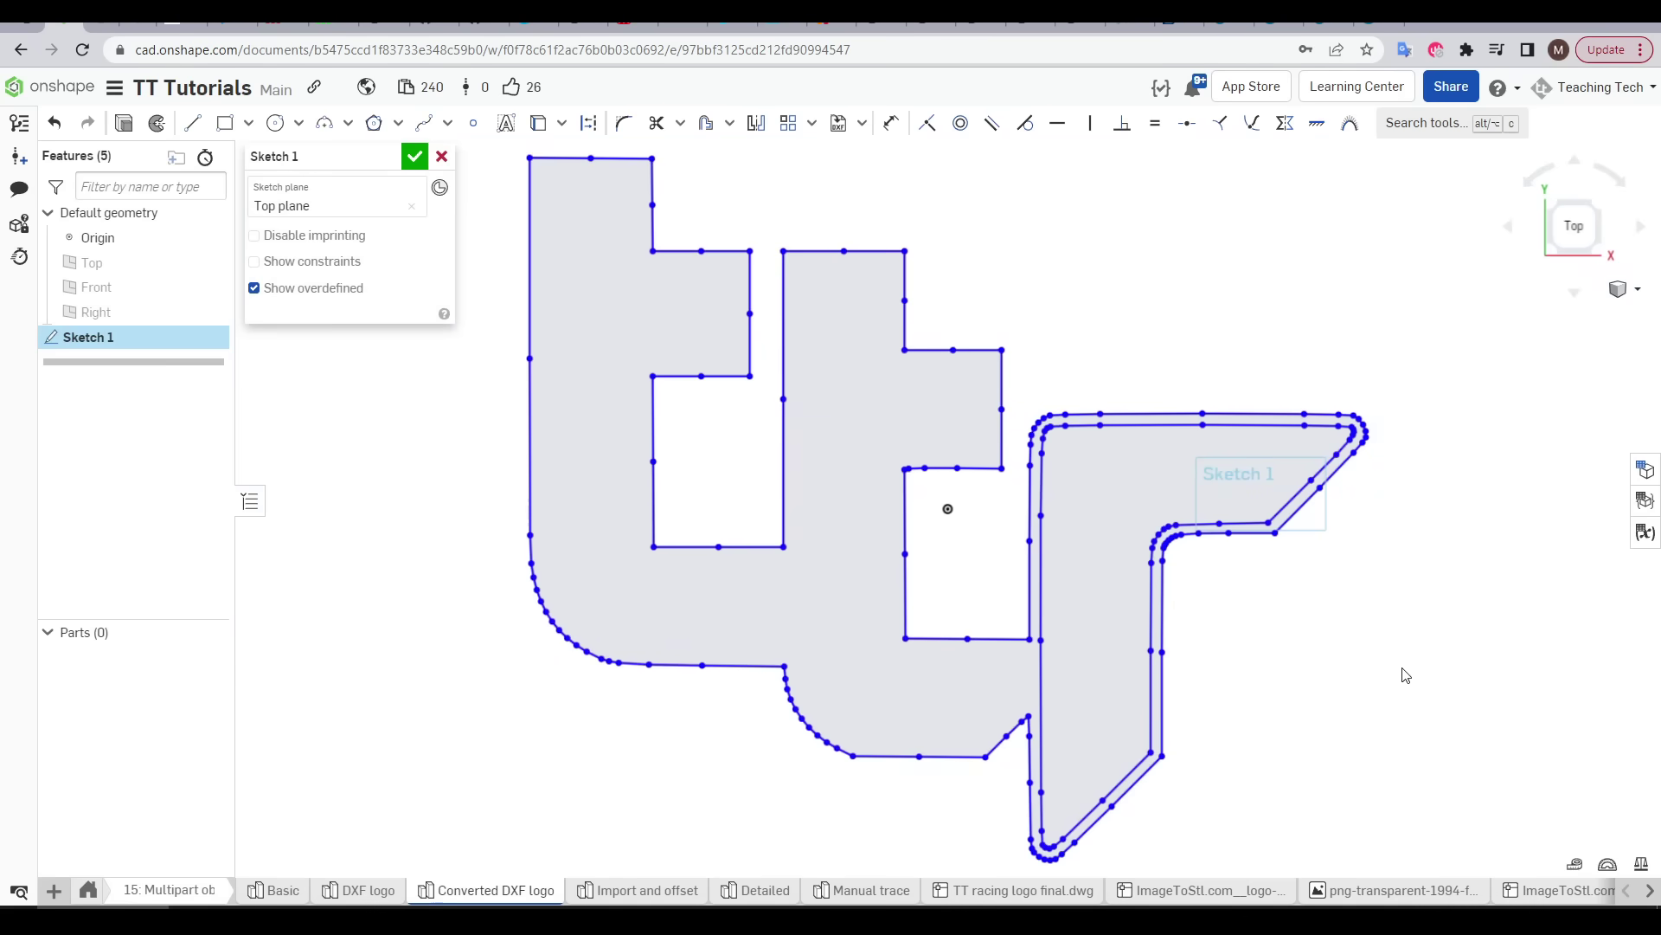
# Step: Draw a circle around the whole logo, centred near its middle, and set its diameter to 80 mm
pyautogui.scroll(-3, 848, 460)
pyautogui.press('c')
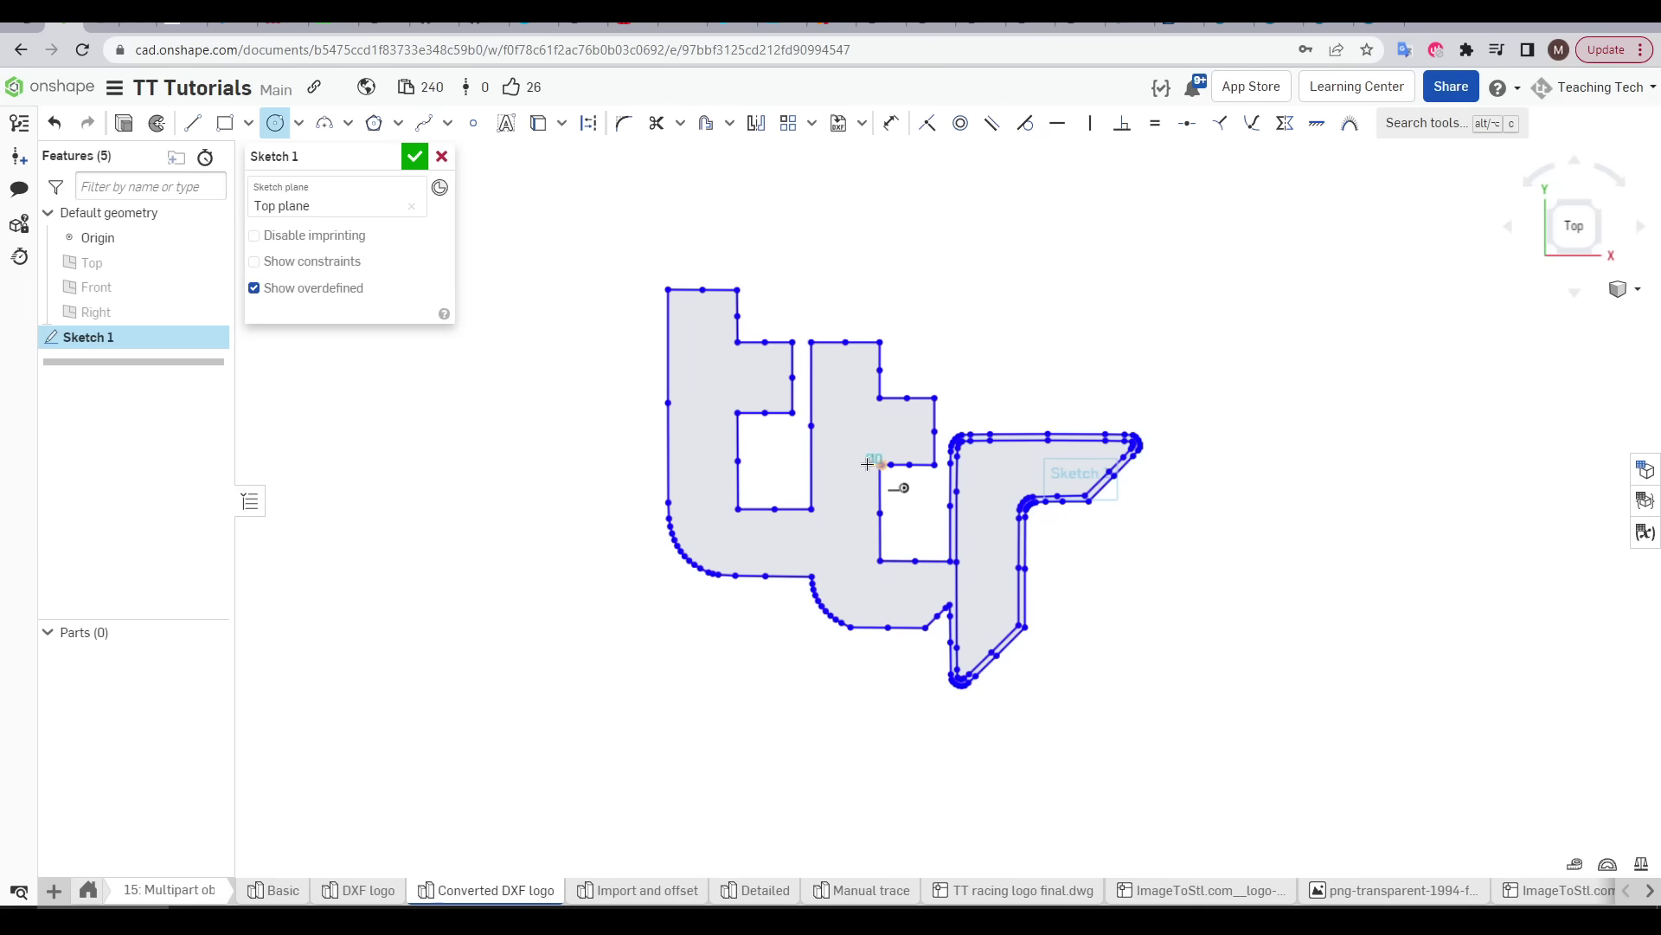
pyautogui.click(866, 464)
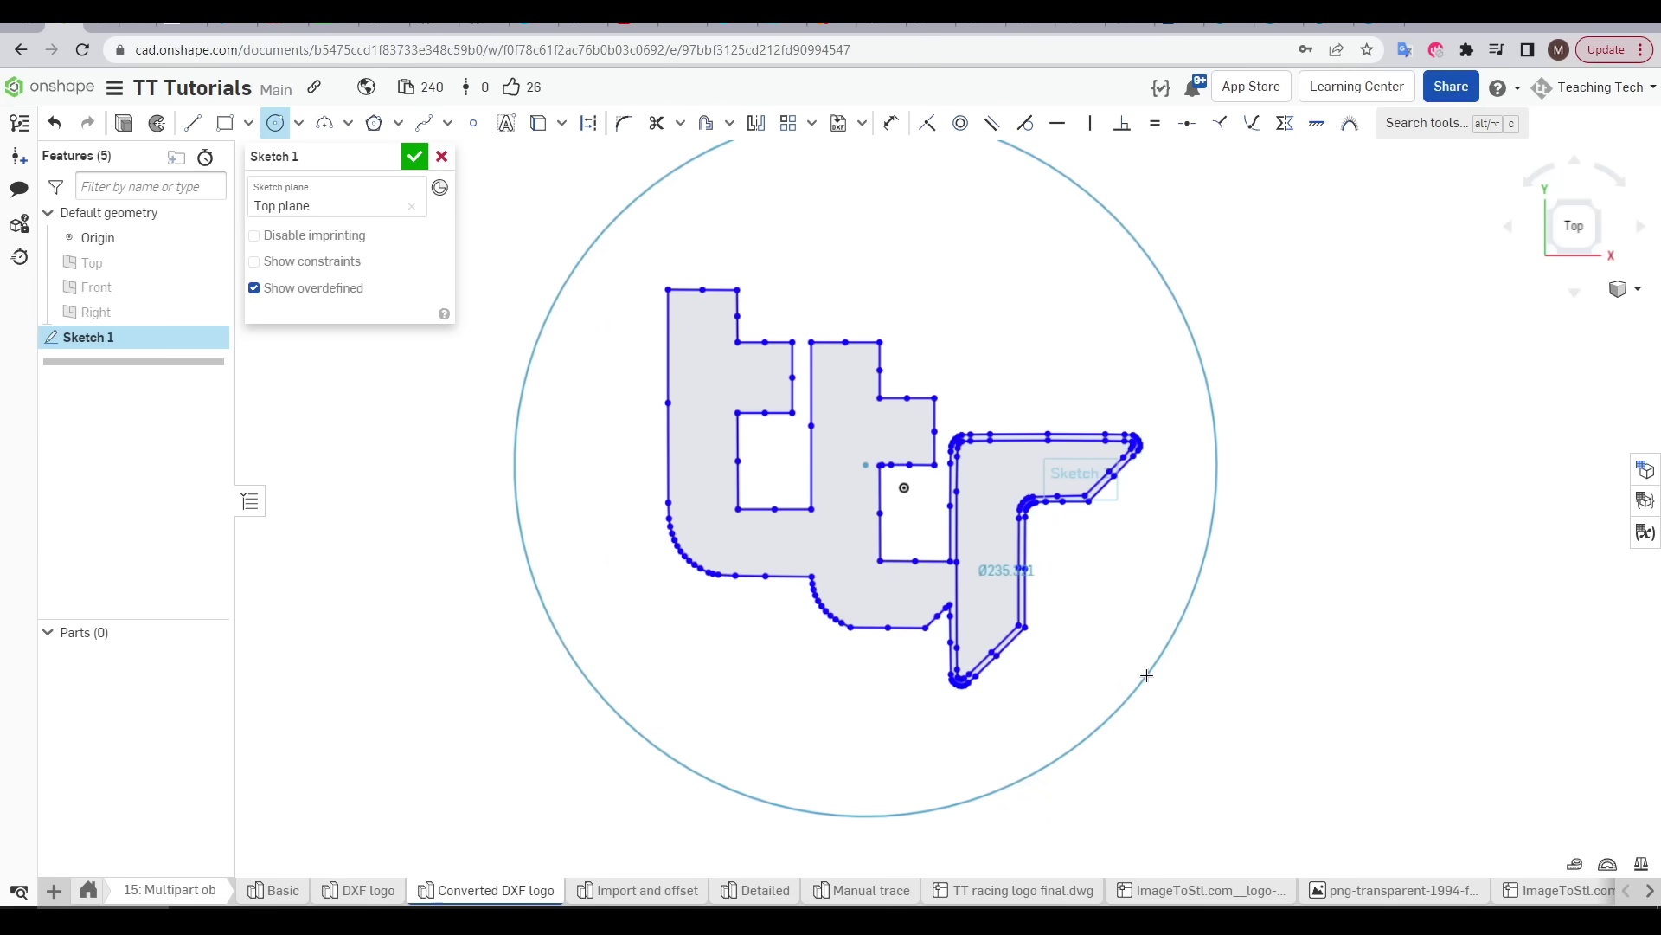
pyautogui.click(1146, 675)
pyautogui.press('d')
pyautogui.click(1183, 615)
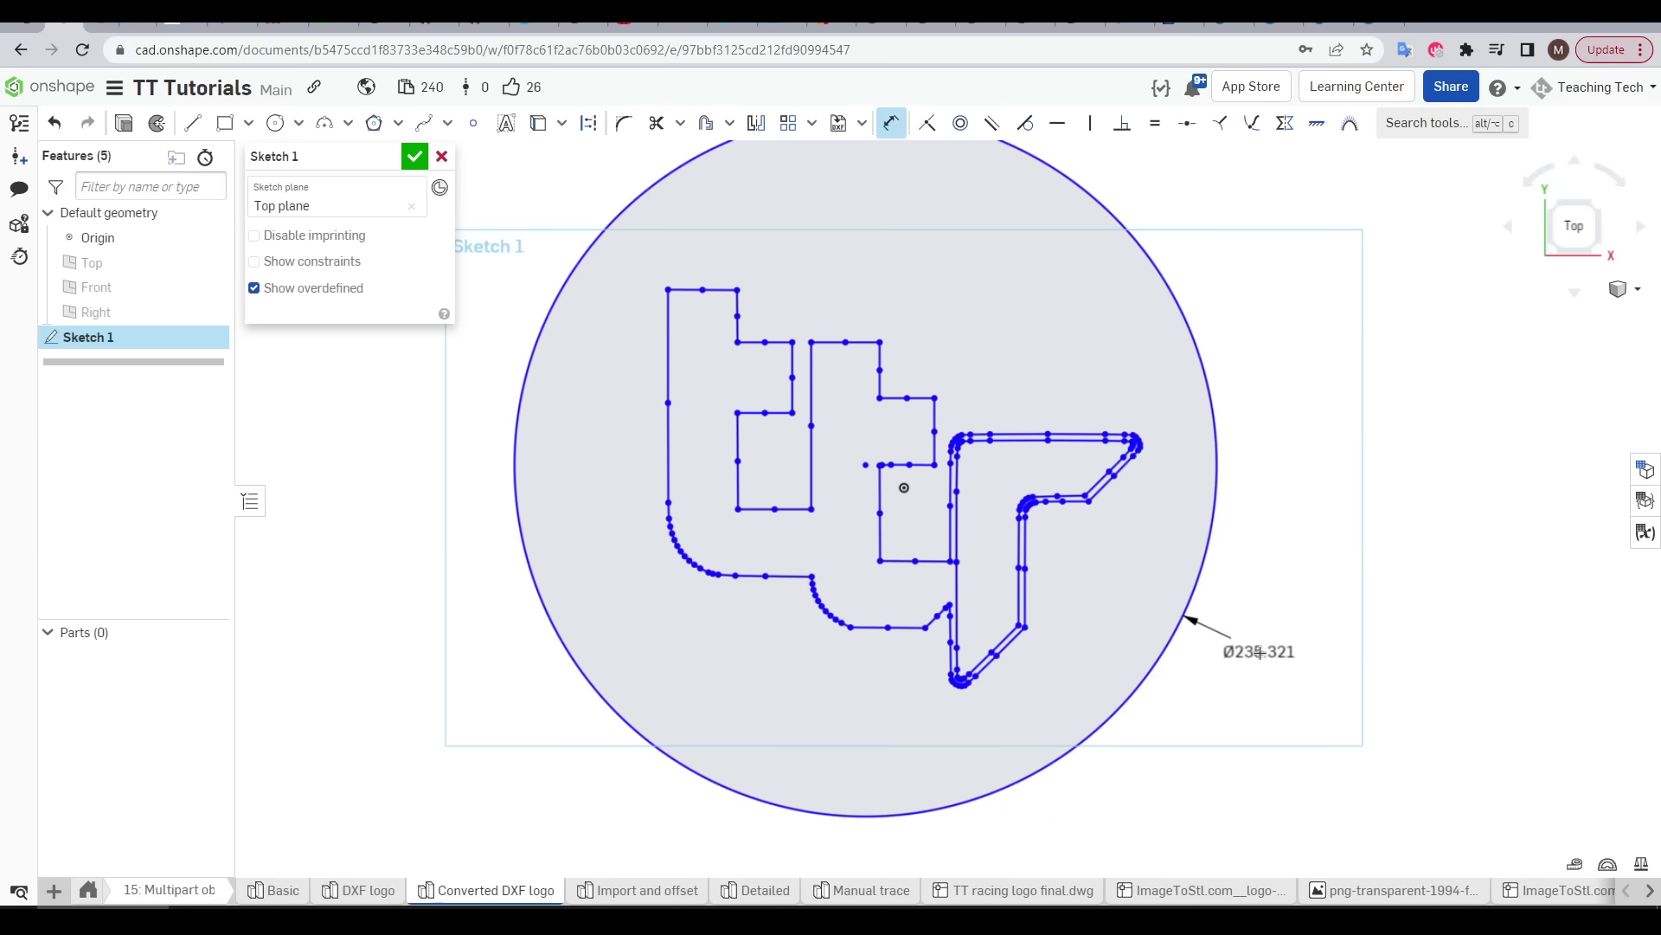
pyautogui.click(1259, 651)
pyautogui.write('80')
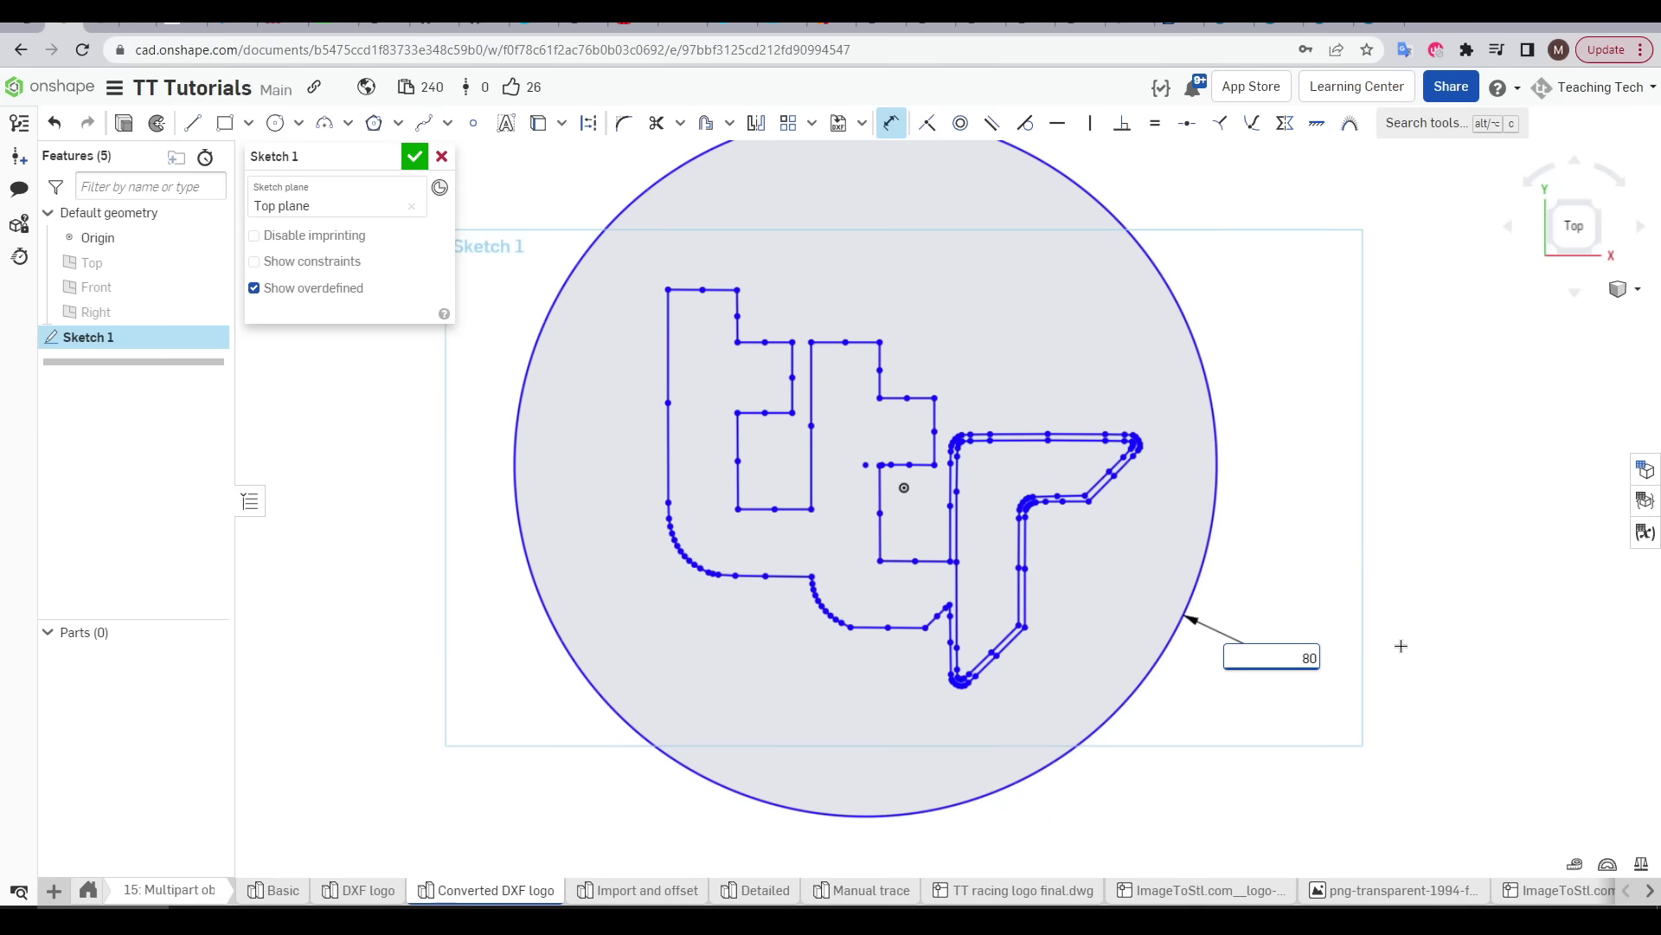
pyautogui.press('Return')
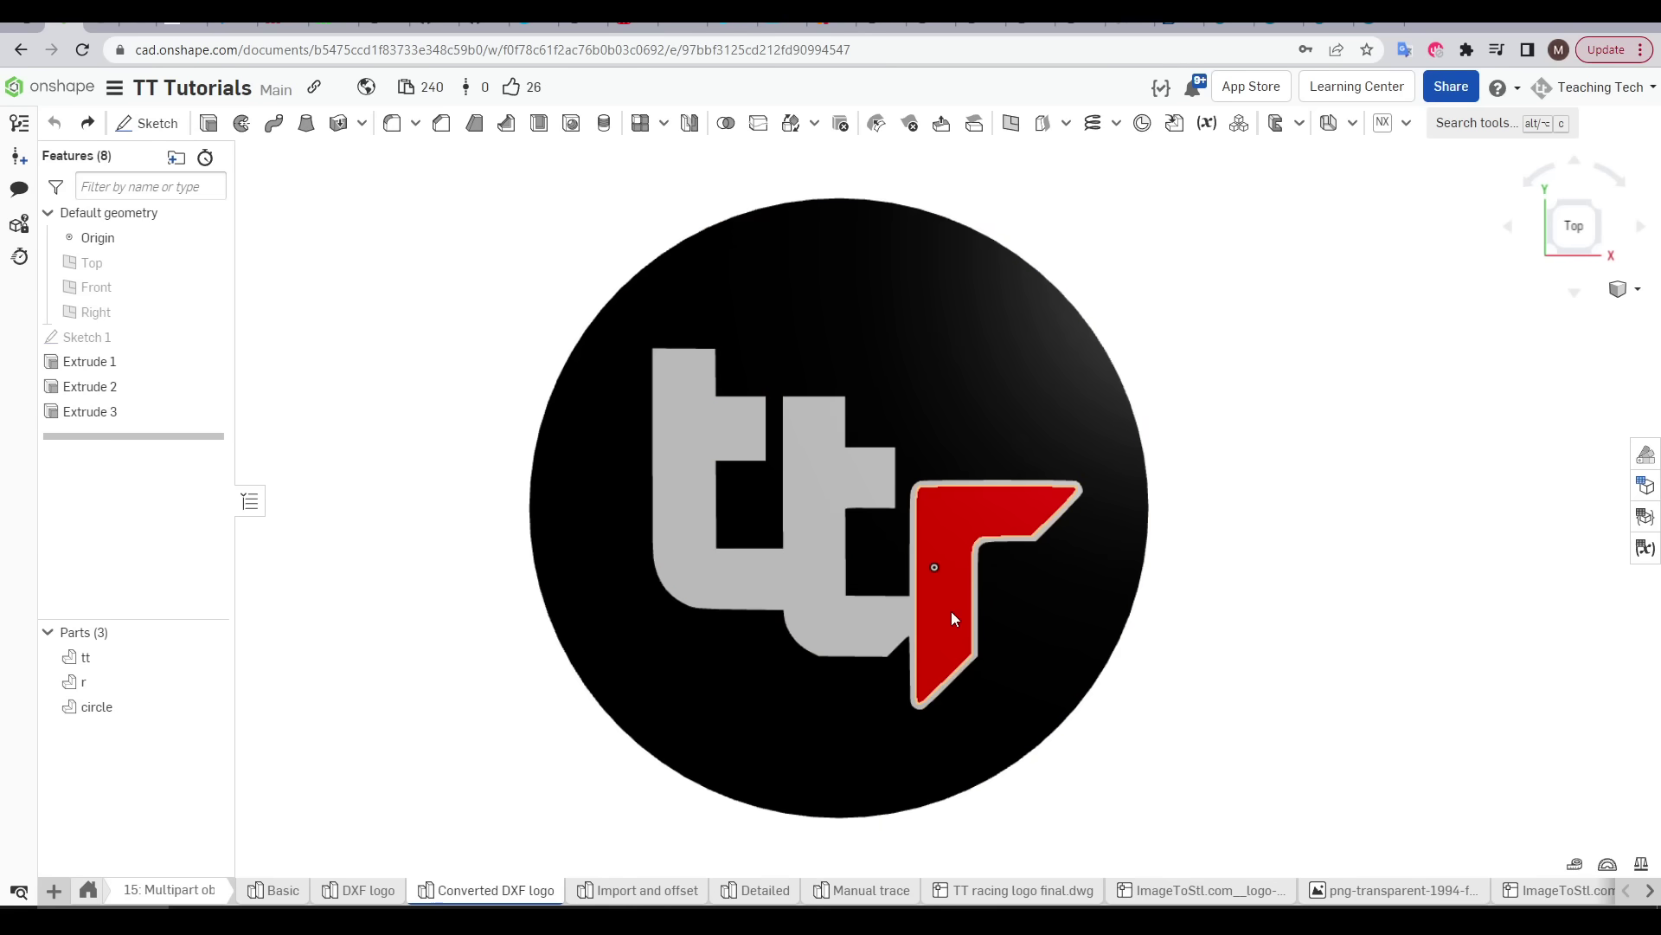
# Step: Inspect the r's edges on the extruded logo disc and a corner of the imported open source hardware gear outline
pyautogui.scroll(10, 1168, 564)
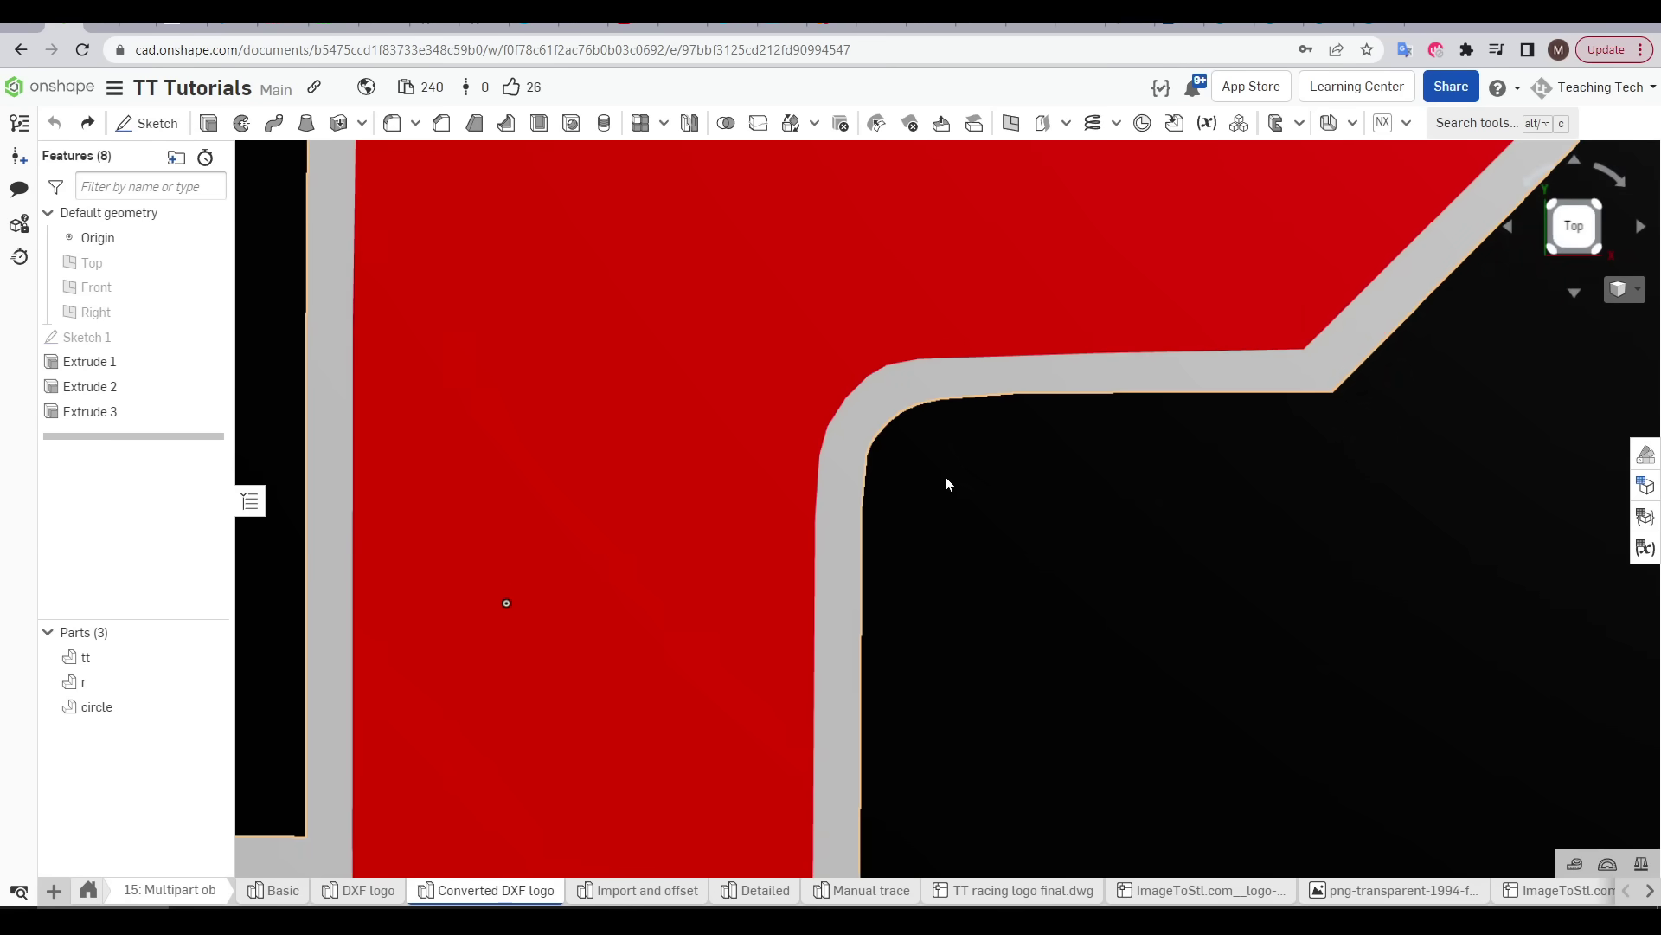
pyautogui.scroll(-4, 945, 477)
pyautogui.press('f')
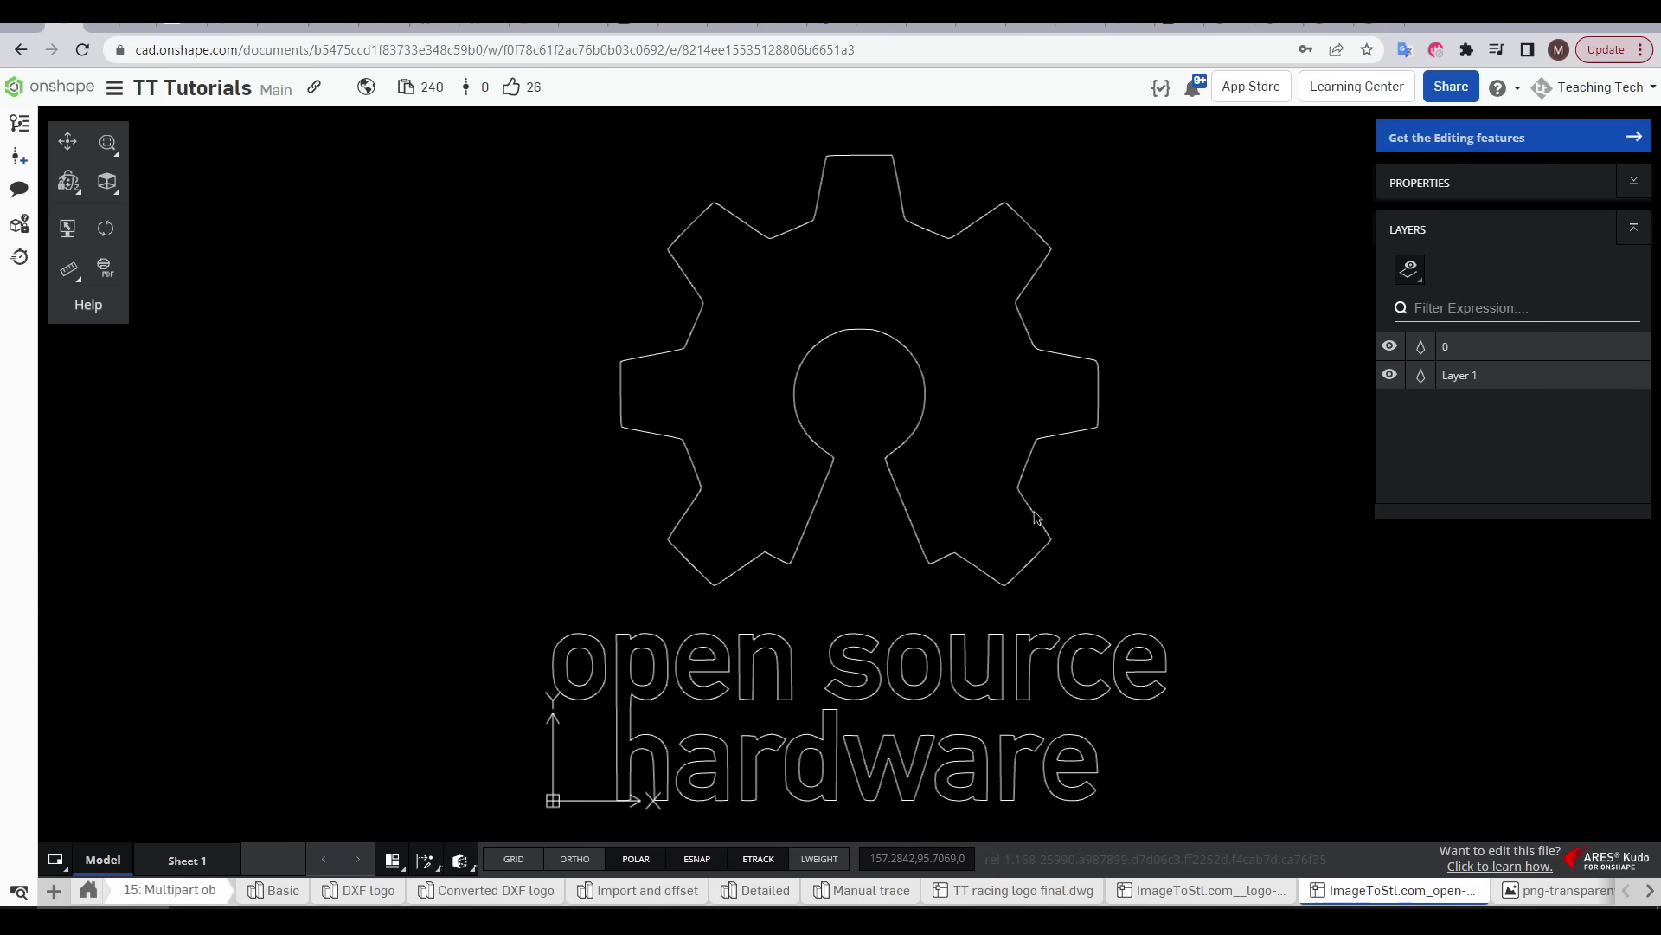
pyautogui.scroll(10, 1036, 517)
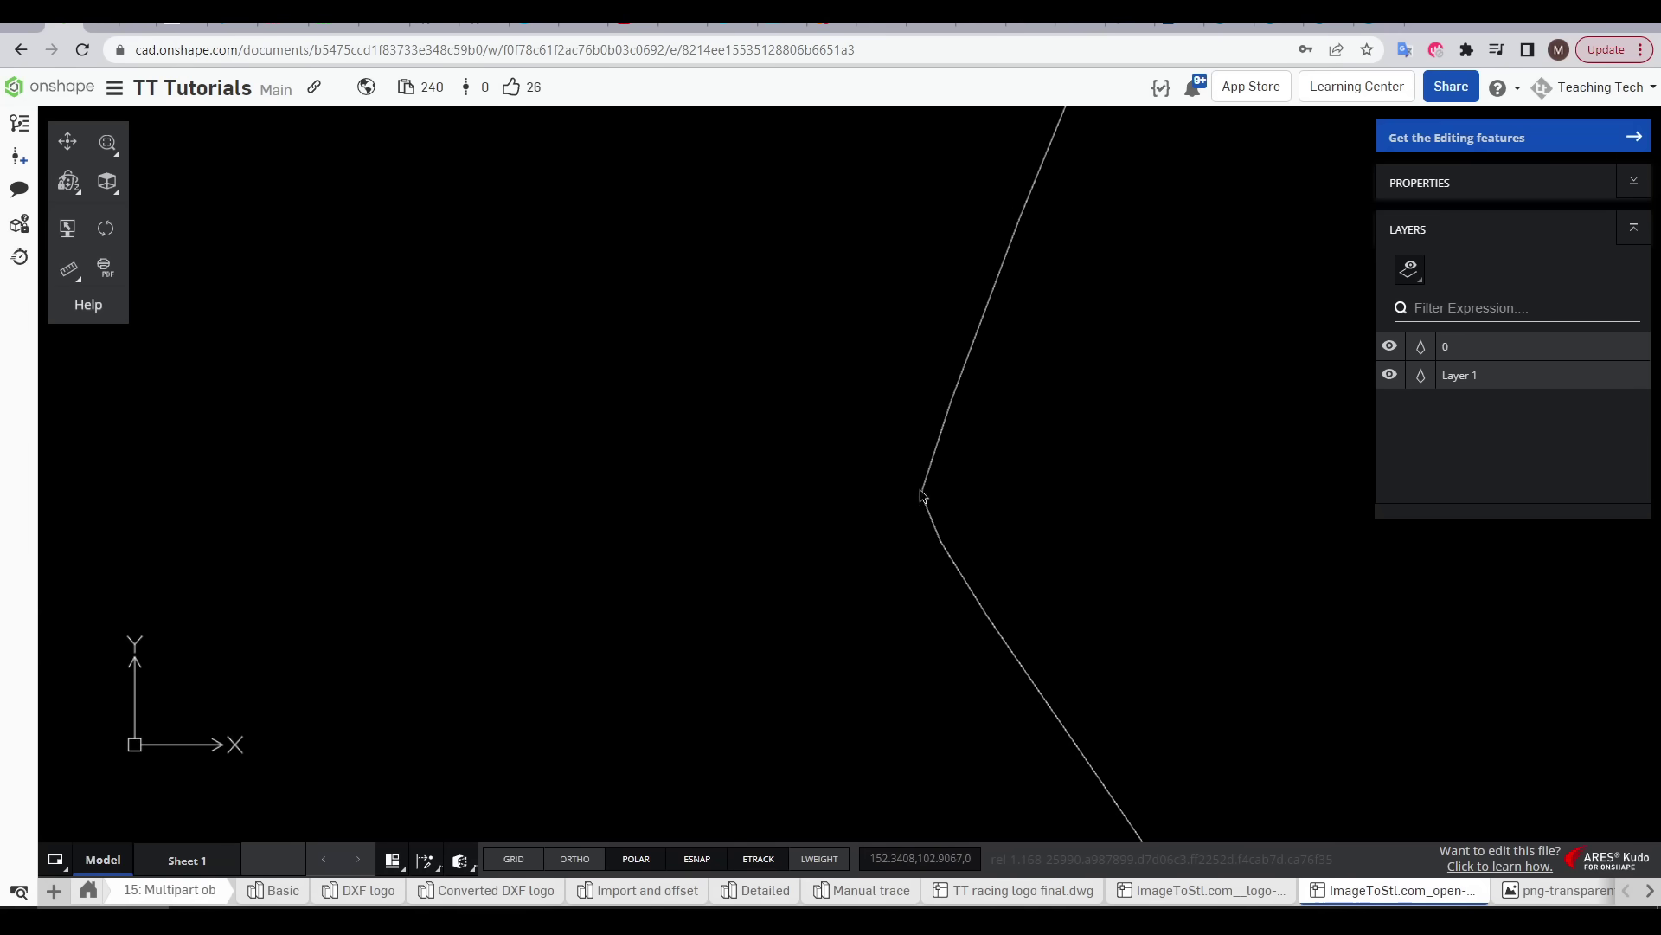
pyautogui.scroll(-3, 960, 580)
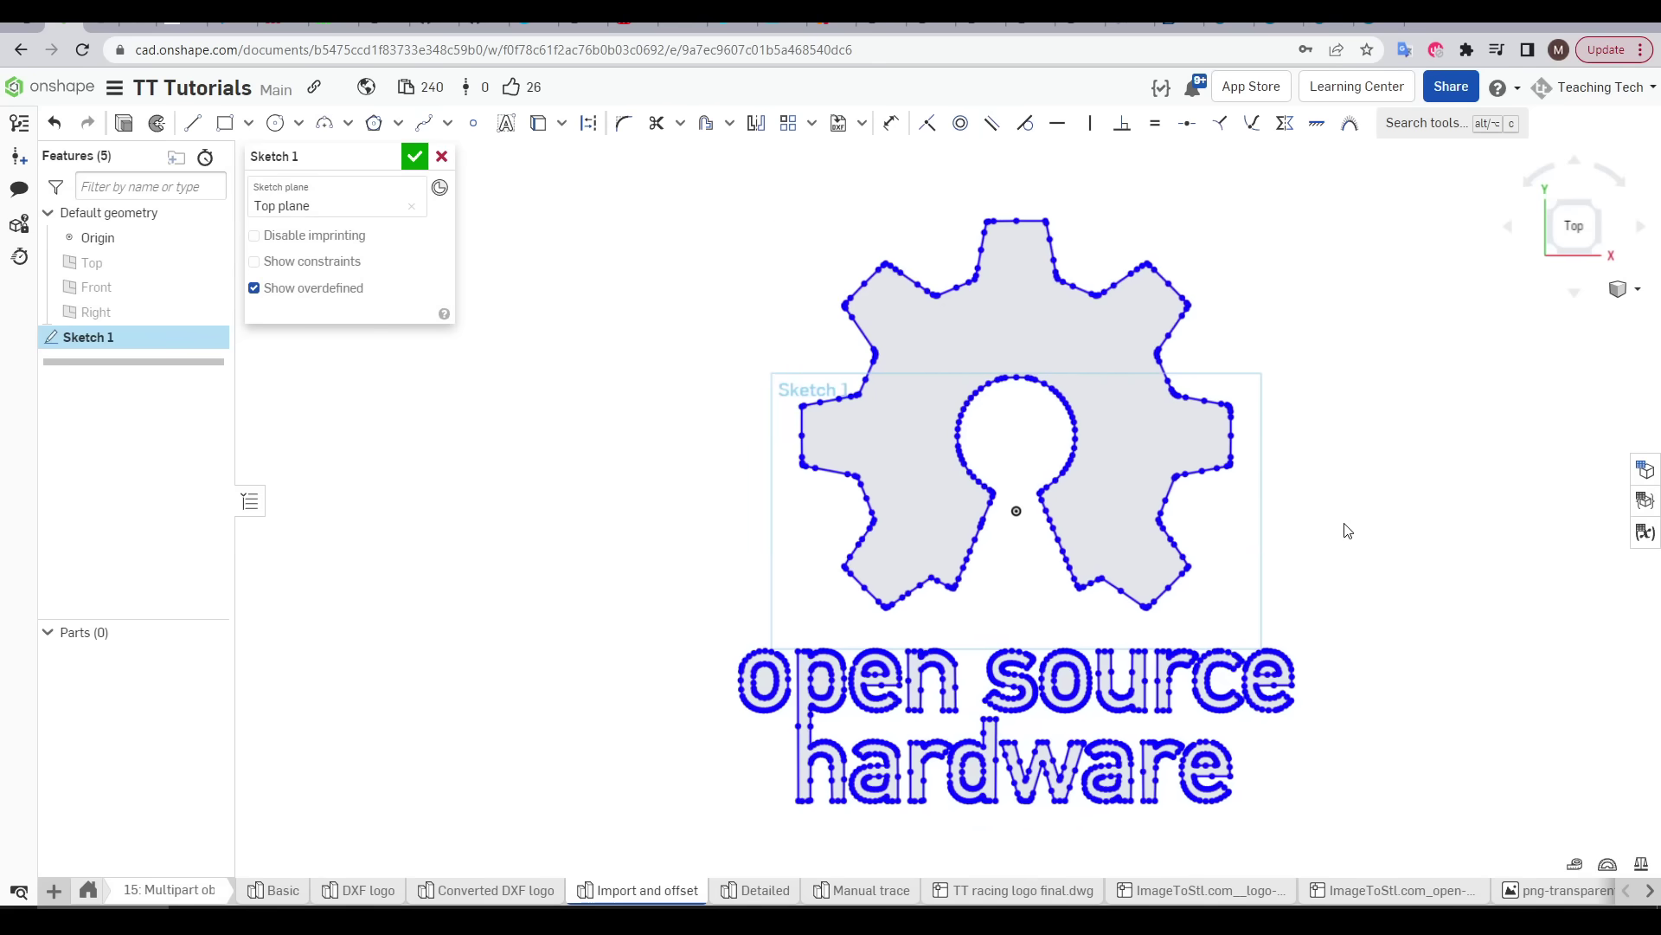
# Step: Delete the "open source hardware" lettering below the gear from Sketch 1 of the Import and offset studio
pyautogui.moveTo(1347, 530); pyautogui.dragTo(1259, 532, button='middle')
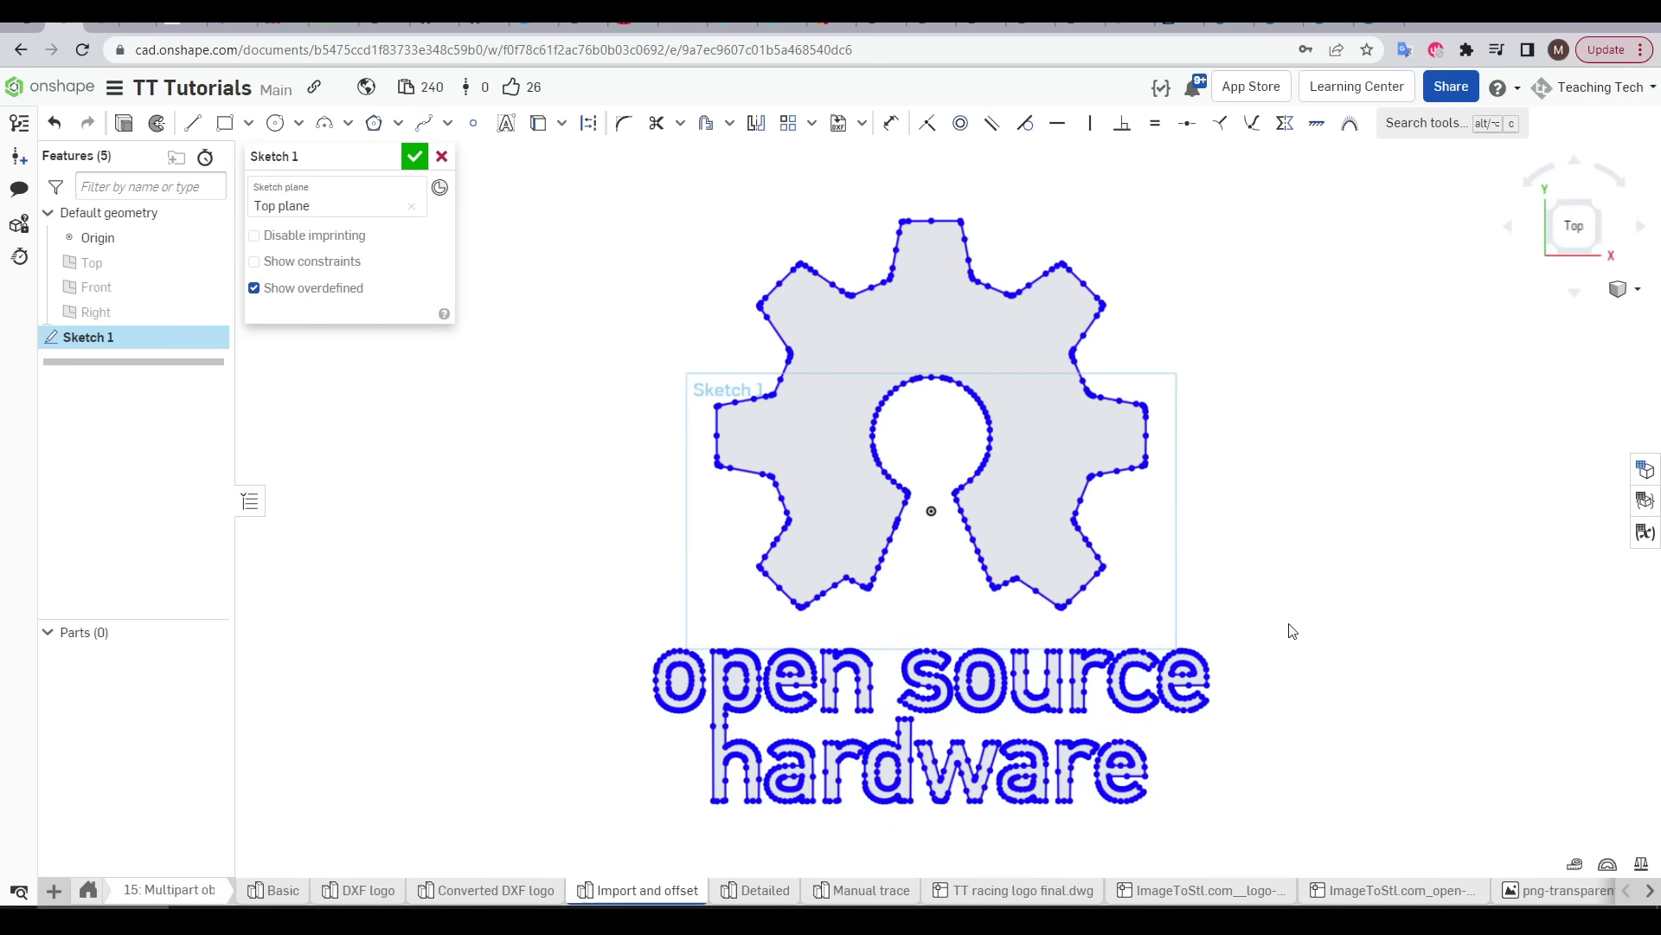
pyautogui.moveTo(616, 636); pyautogui.dragTo(1279, 841)
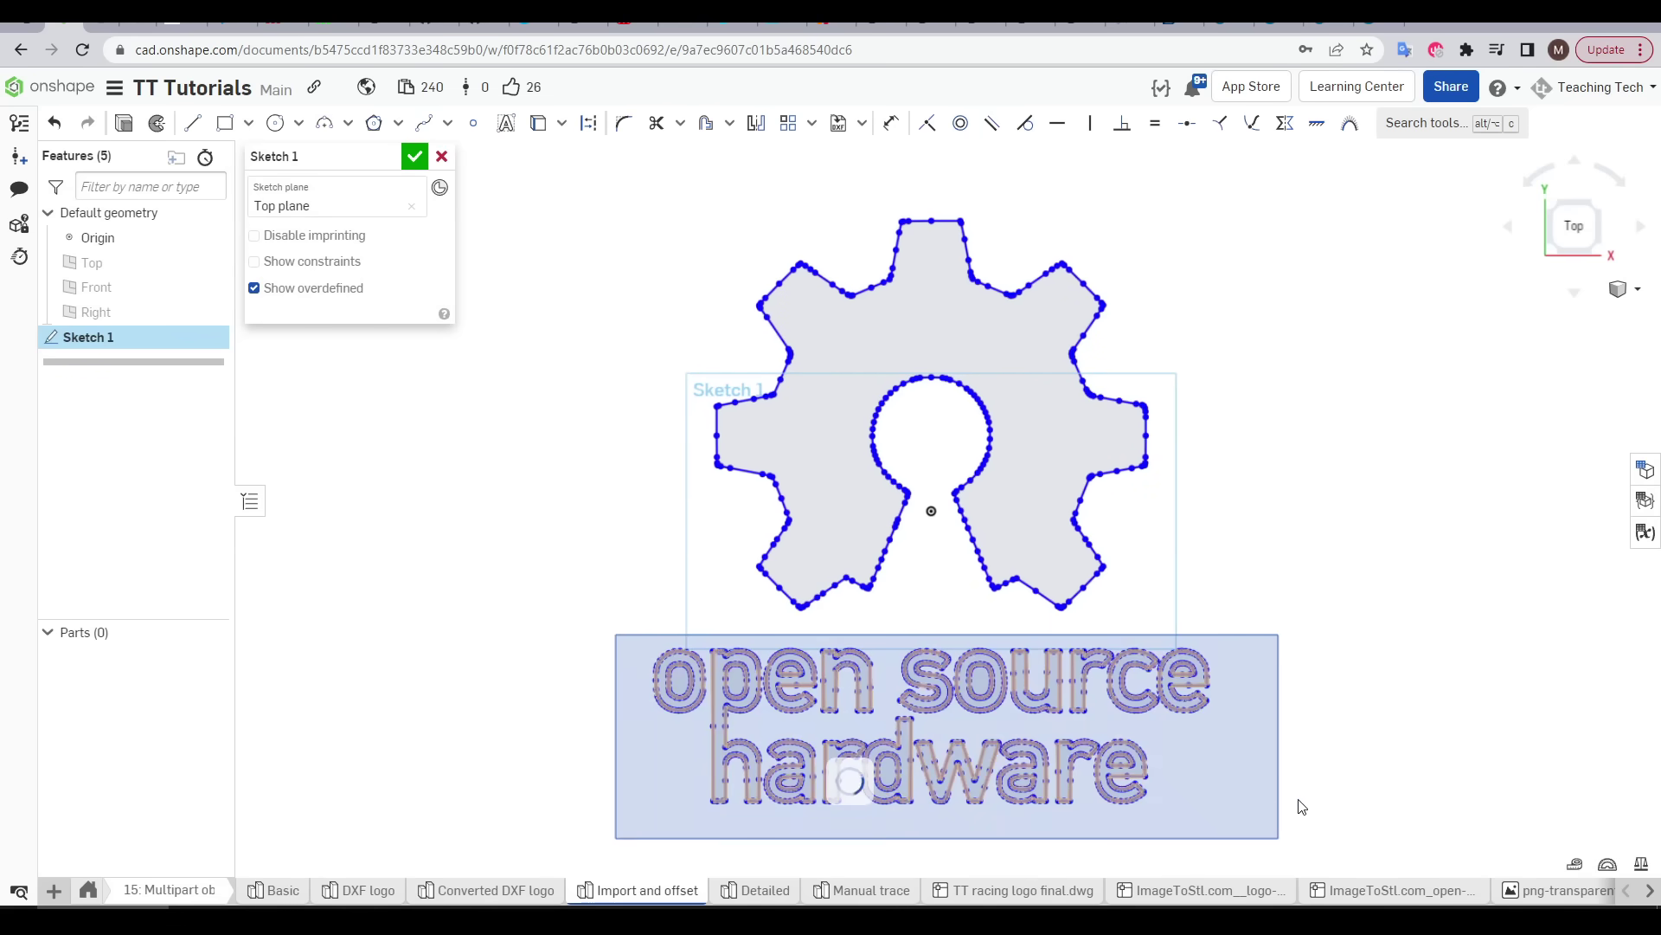
pyautogui.press('Delete')
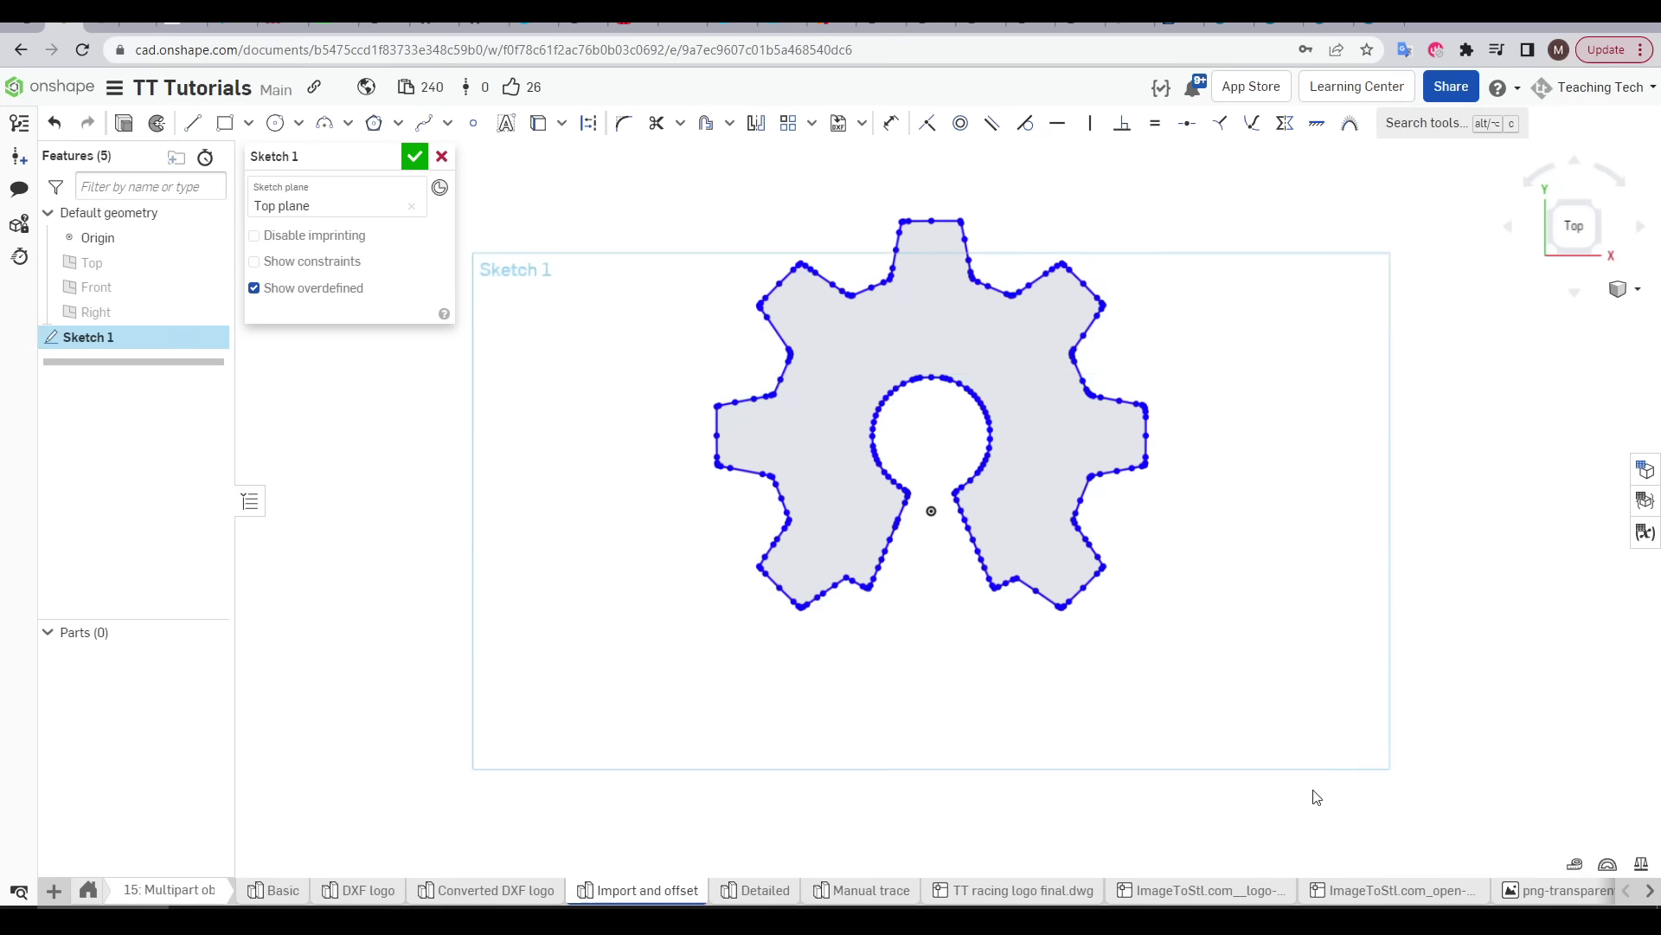
pyautogui.press('f')
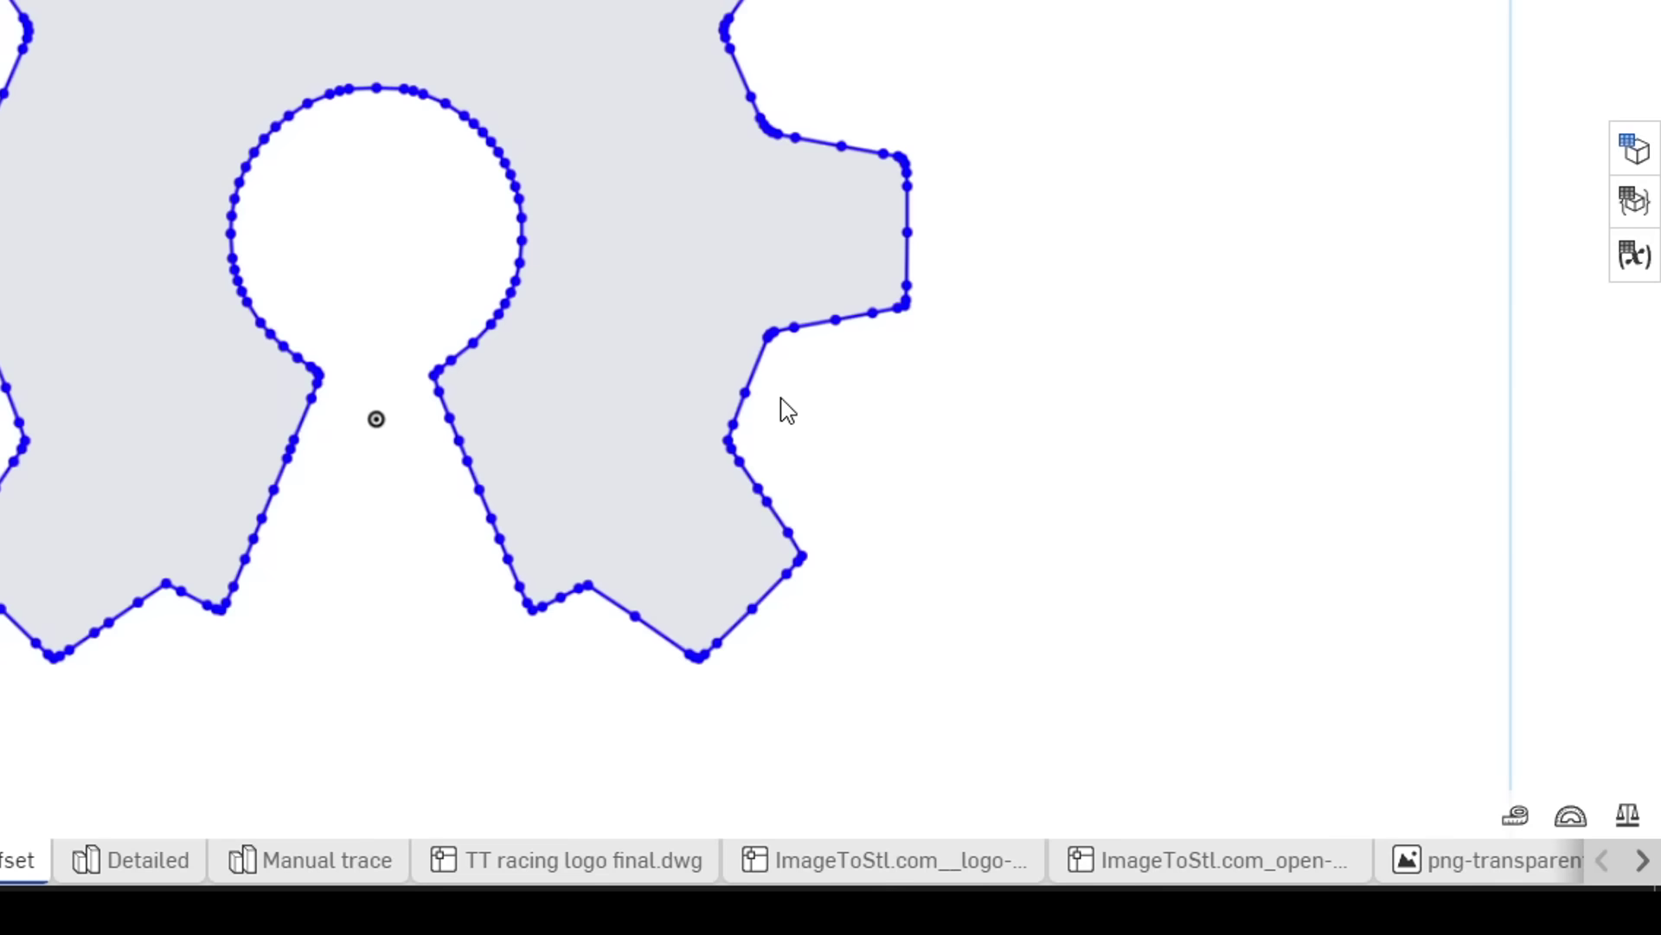
# Step: Select the complete gear outline with a Loop/chain connected edge selection and offset it outward
pyautogui.rightClick(1141, 621)
pyautogui.moveTo(1182, 715)
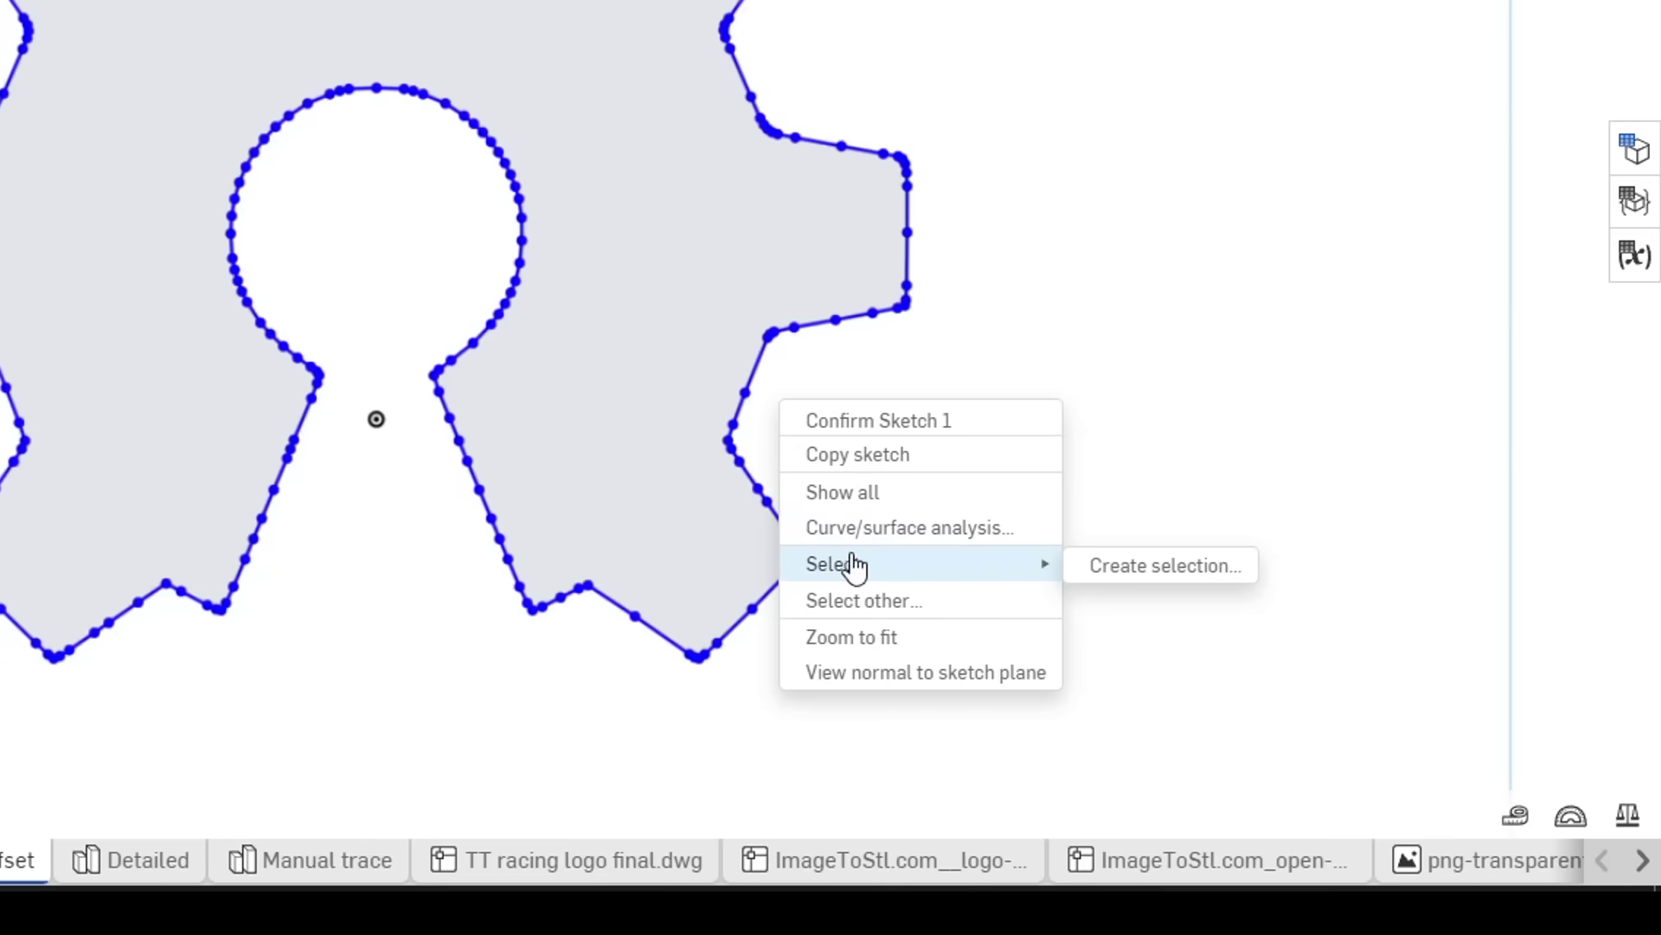
pyautogui.click(1139, 567)
pyautogui.click(1065, 595)
pyautogui.click(1059, 659)
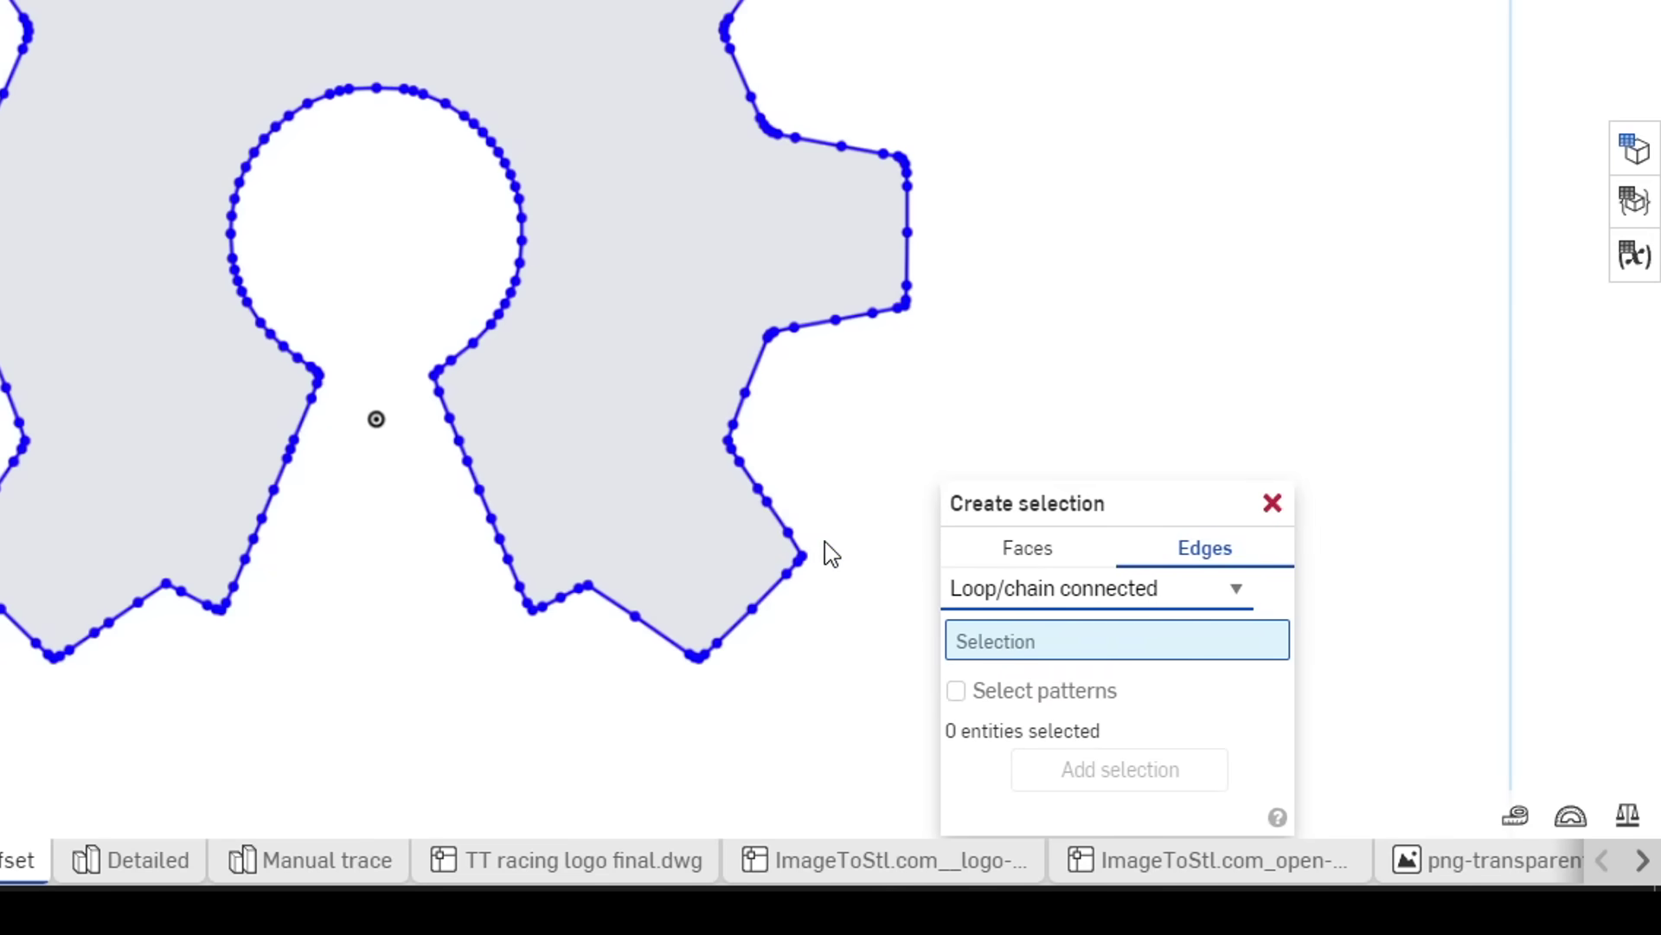
pyautogui.click(784, 532)
pyautogui.click(1036, 797)
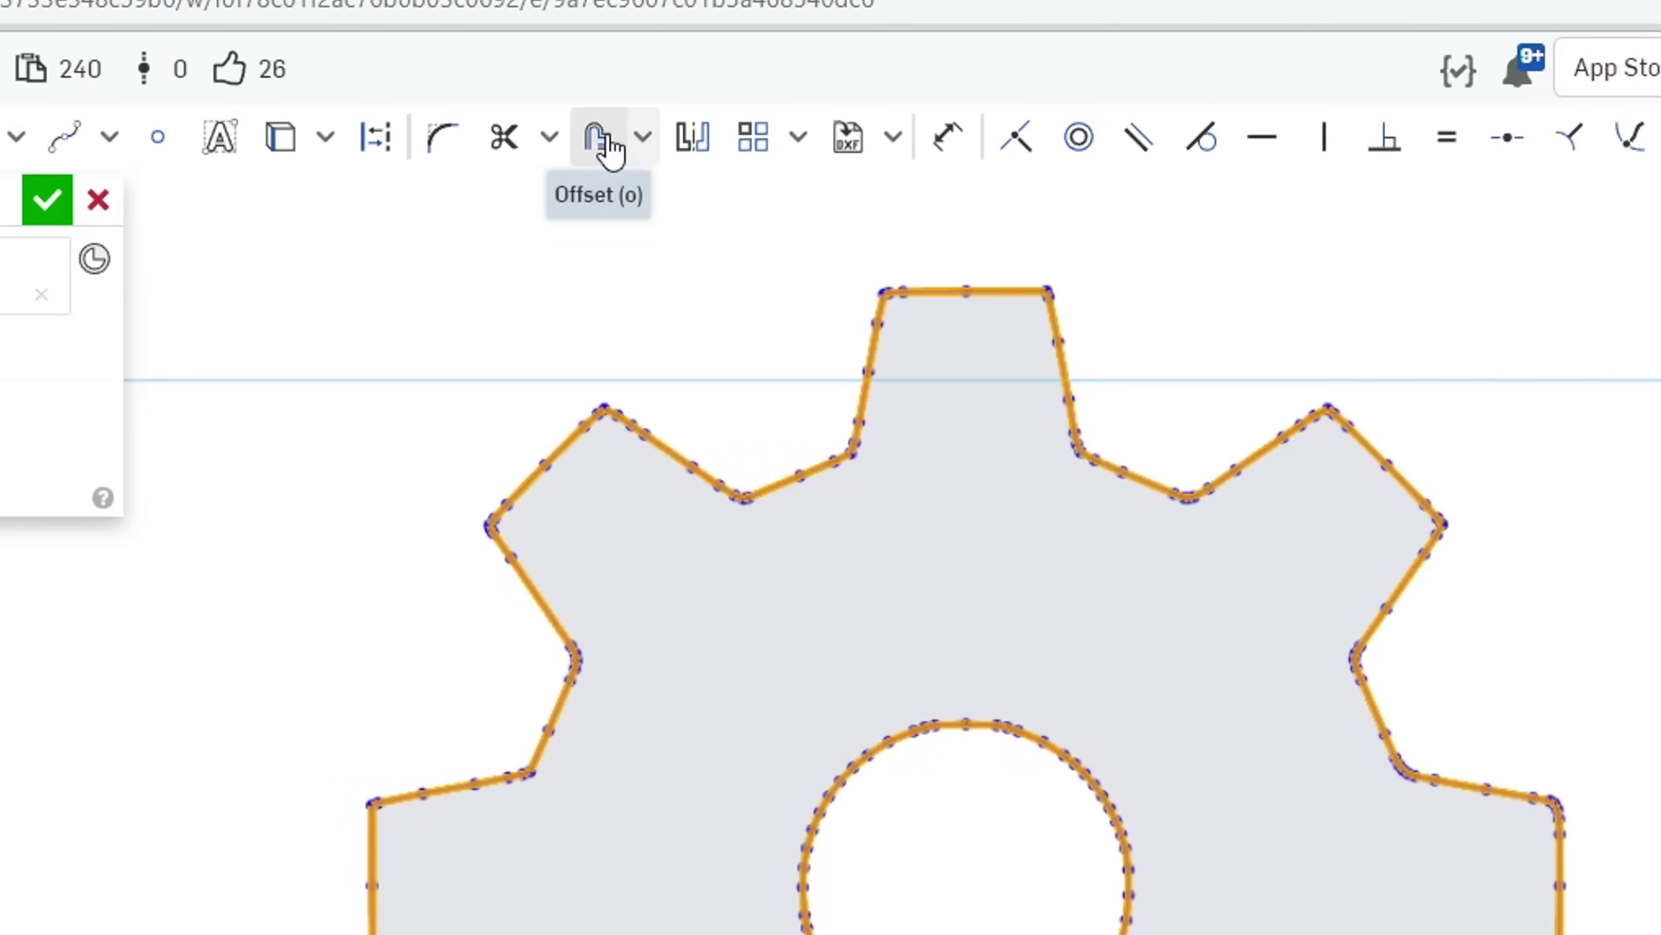
pyautogui.click(610, 147)
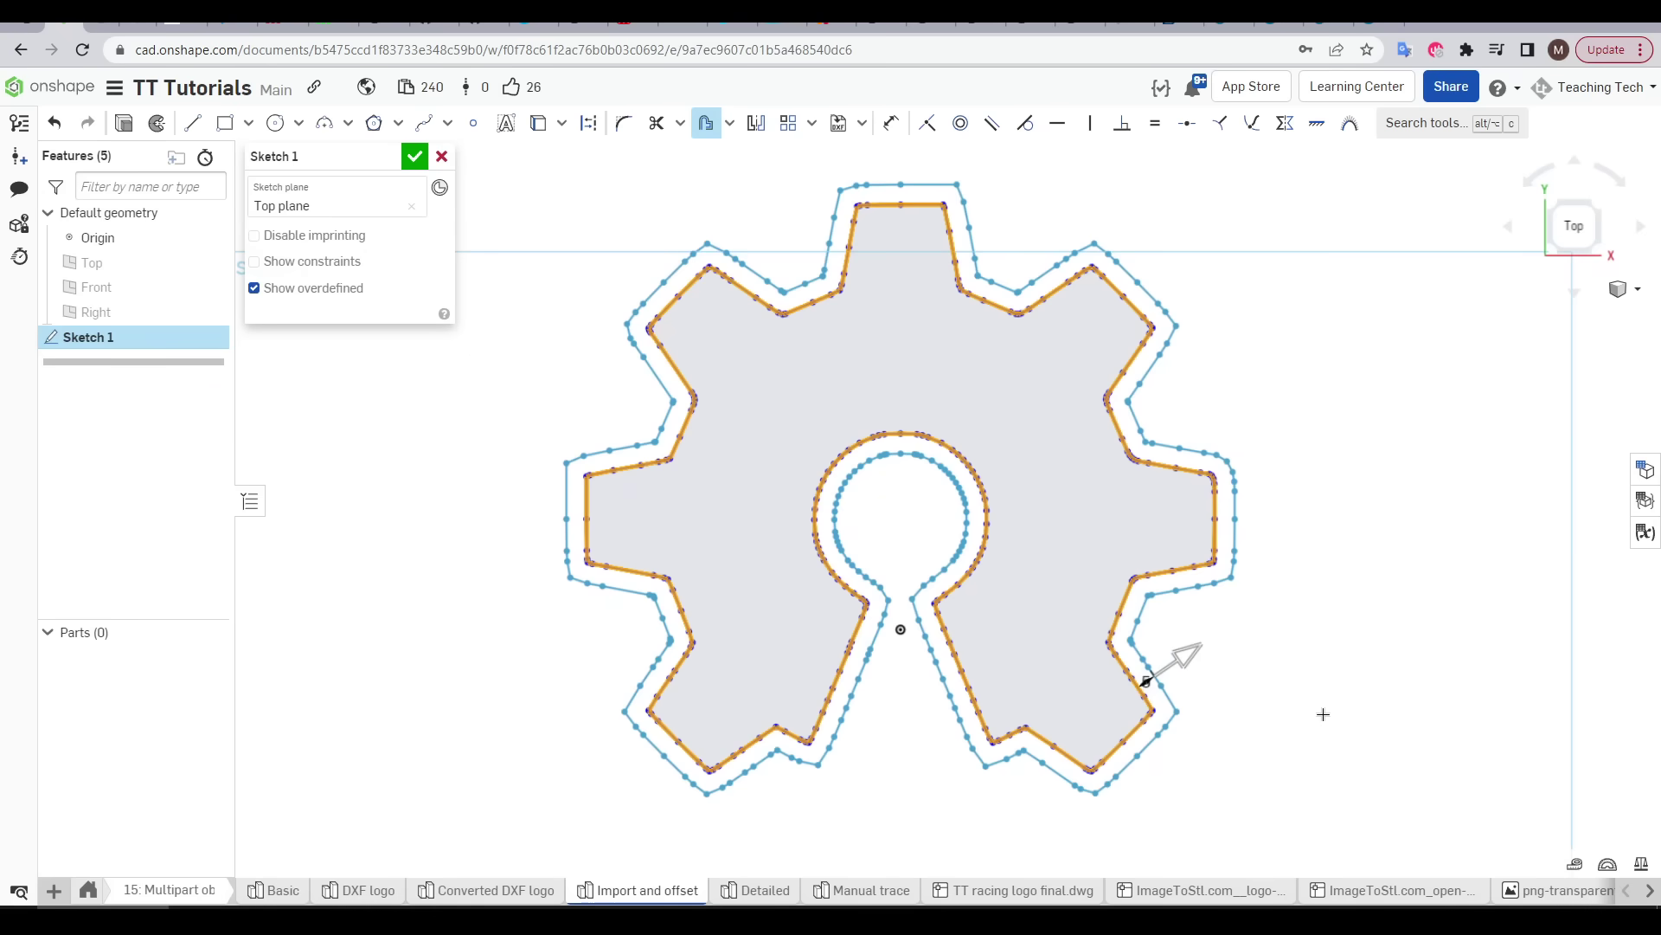
pyautogui.click(1279, 703)
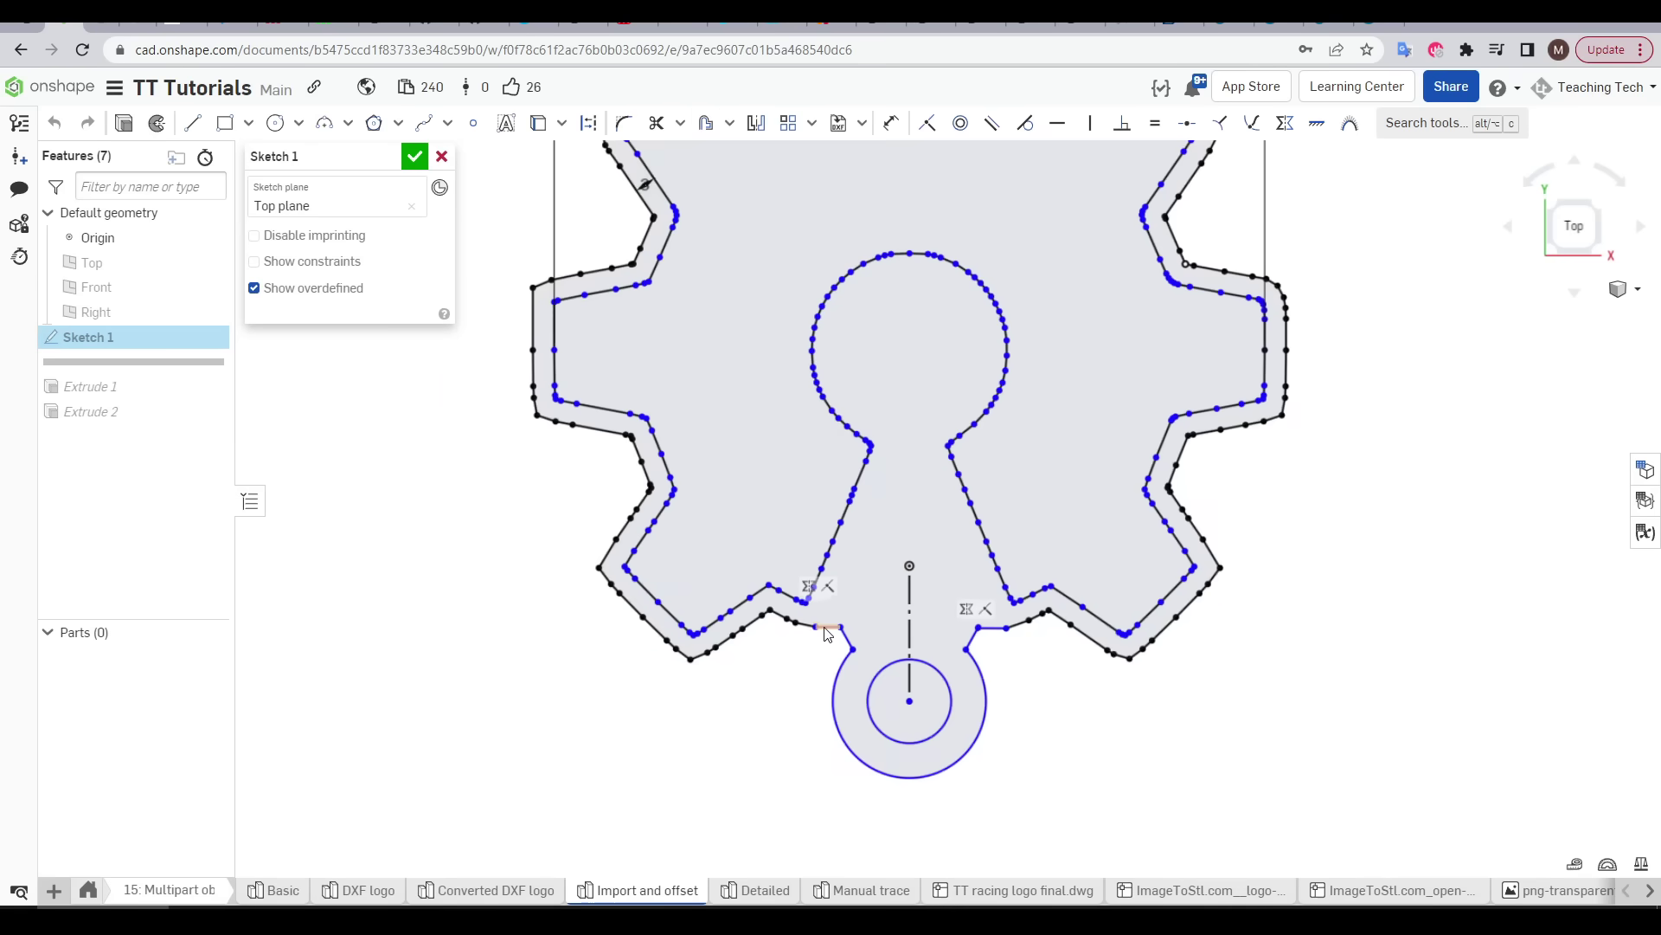
# Step: Close the gear sketch with its keyring loop and view the extruded keyring from the top
pyautogui.hotkey('ctrl', 'a')
pyautogui.press('Escape')
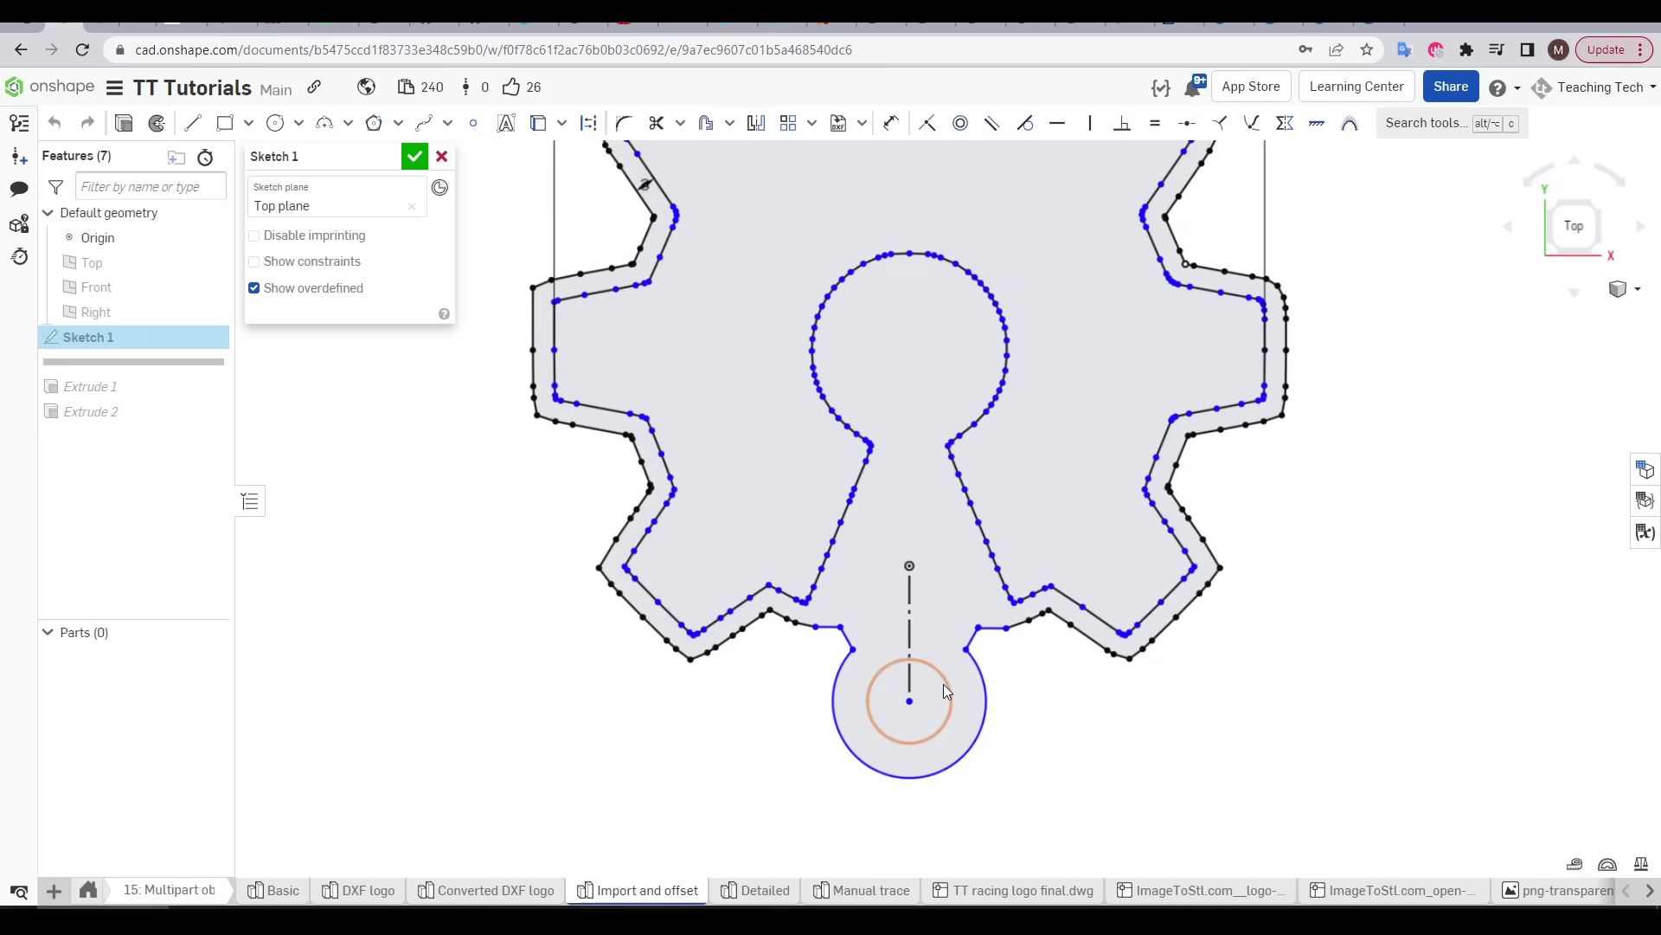
pyautogui.press('Return')
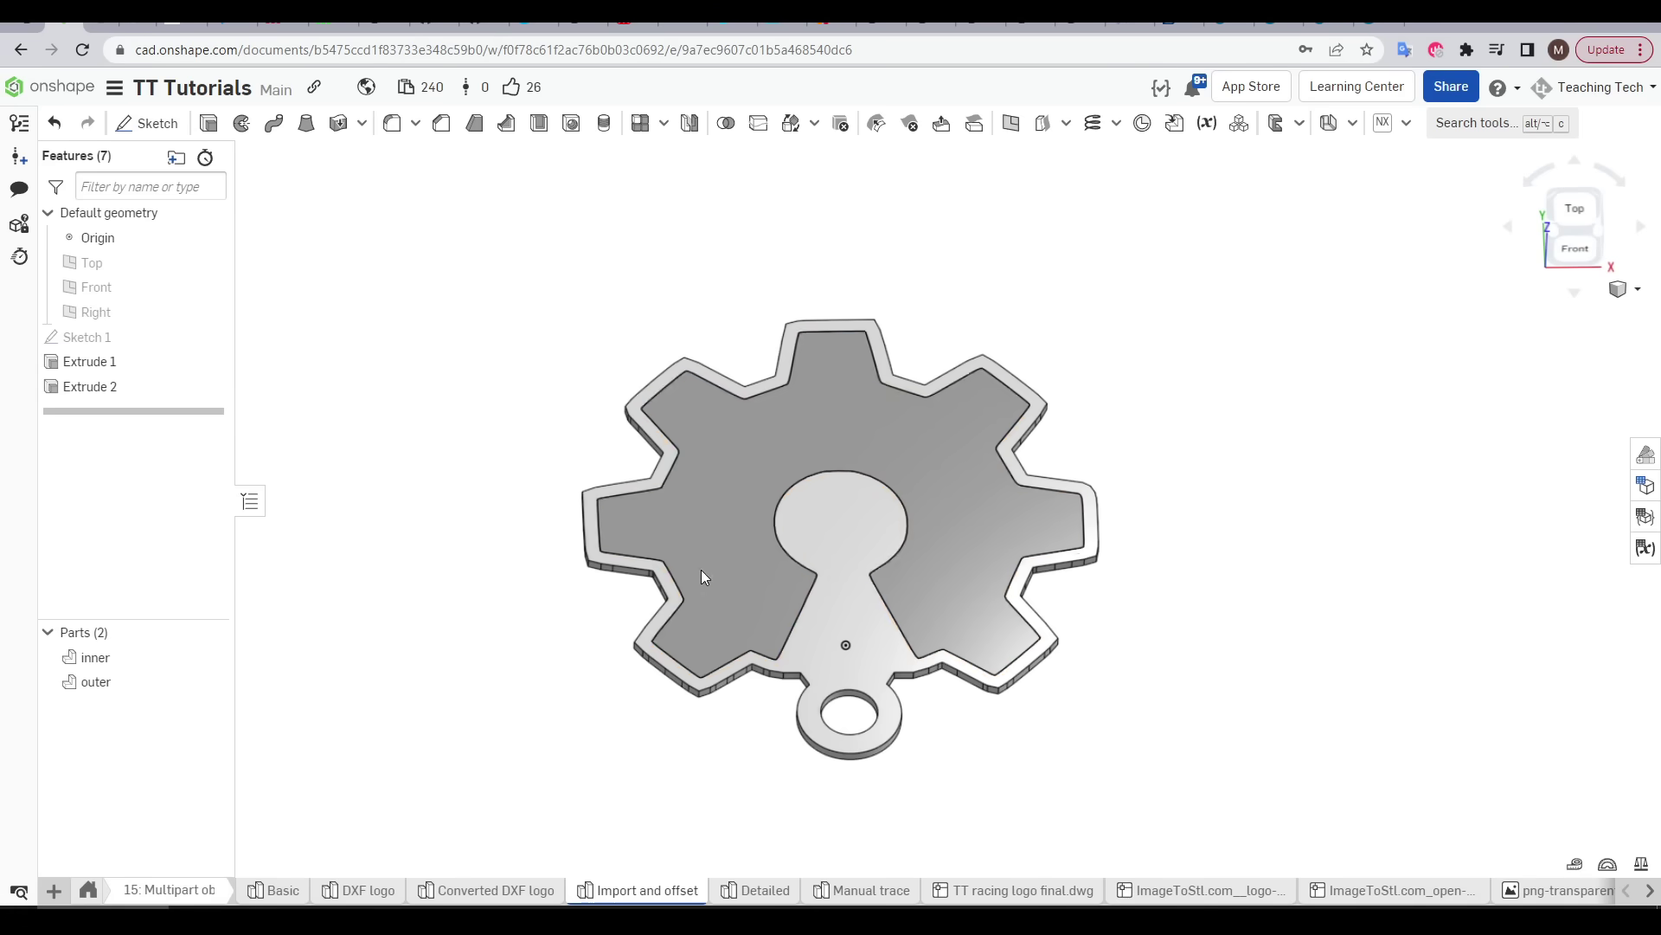
pyautogui.click(1571, 211)
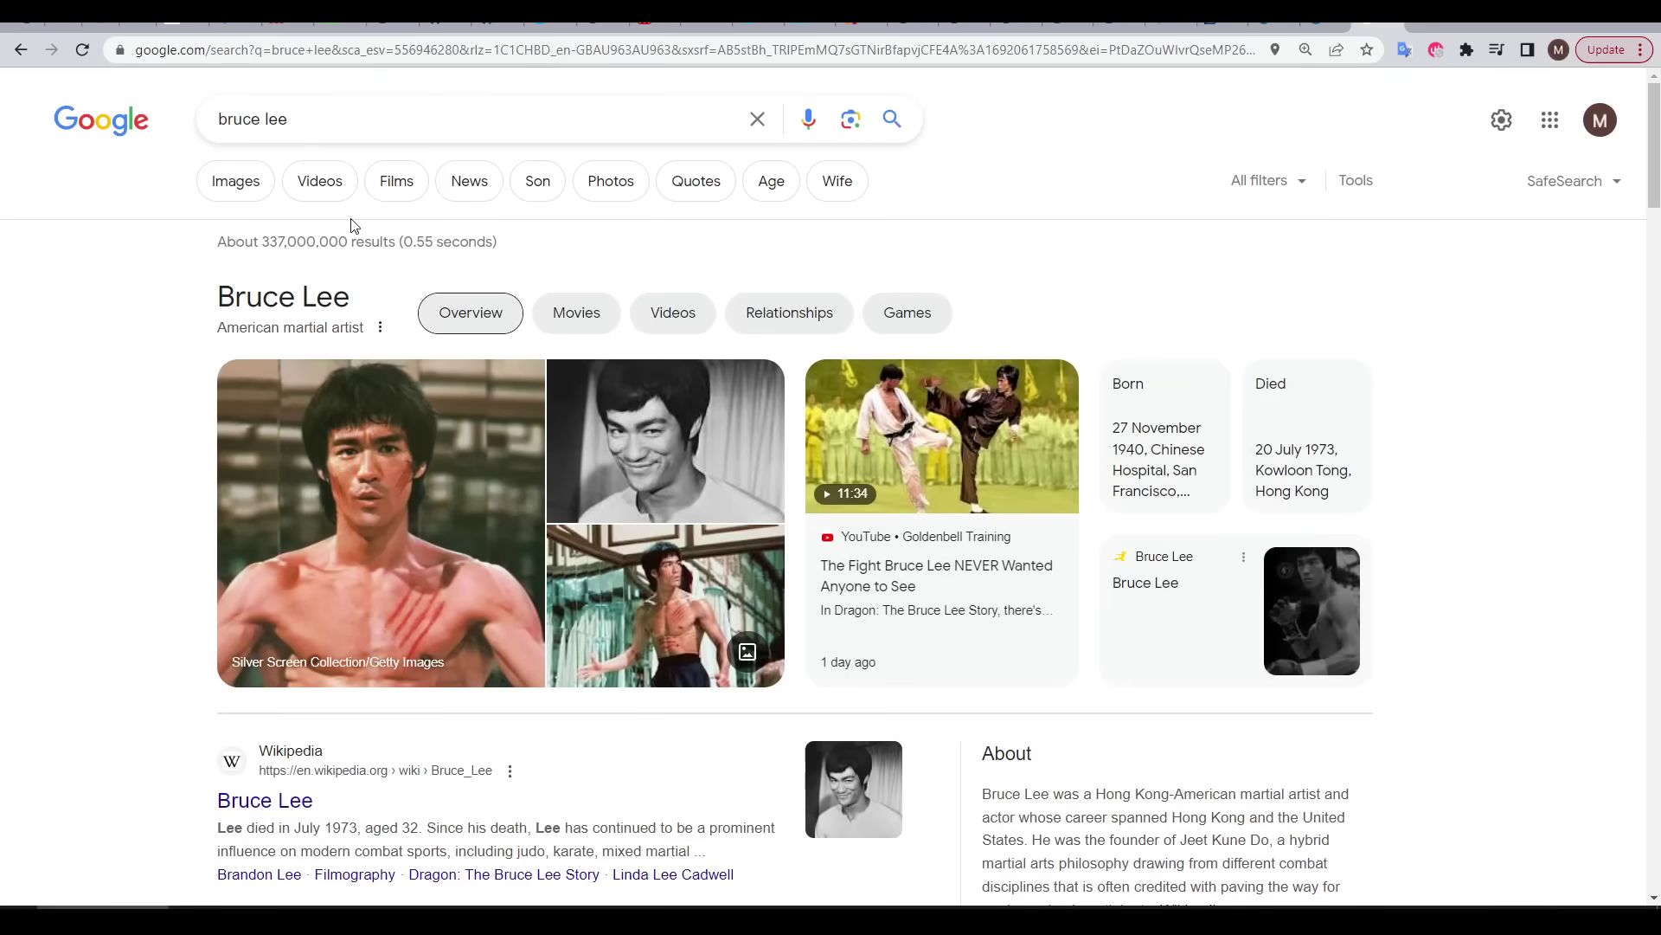
# Step: In Google, filter the Bruce Lee image results by Black and white and Creative Commons licenses, and open the Wikimedia Commons drawing
pyautogui.click(252, 191)
pyautogui.click(853, 189)
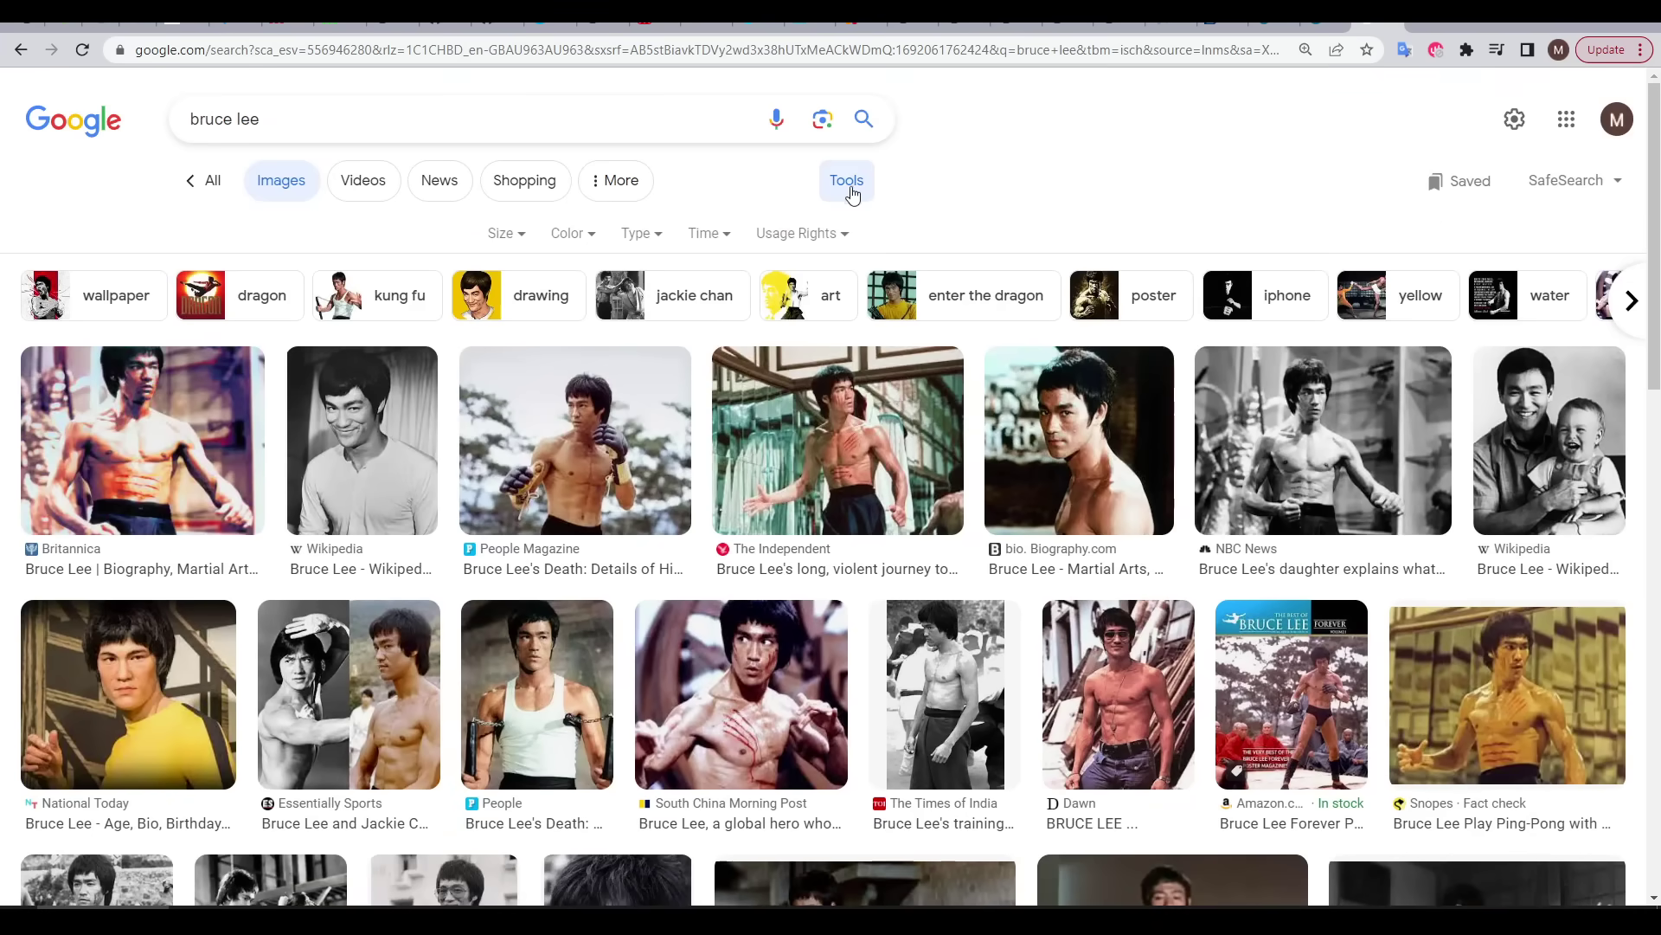
pyautogui.click(570, 233)
pyautogui.click(571, 299)
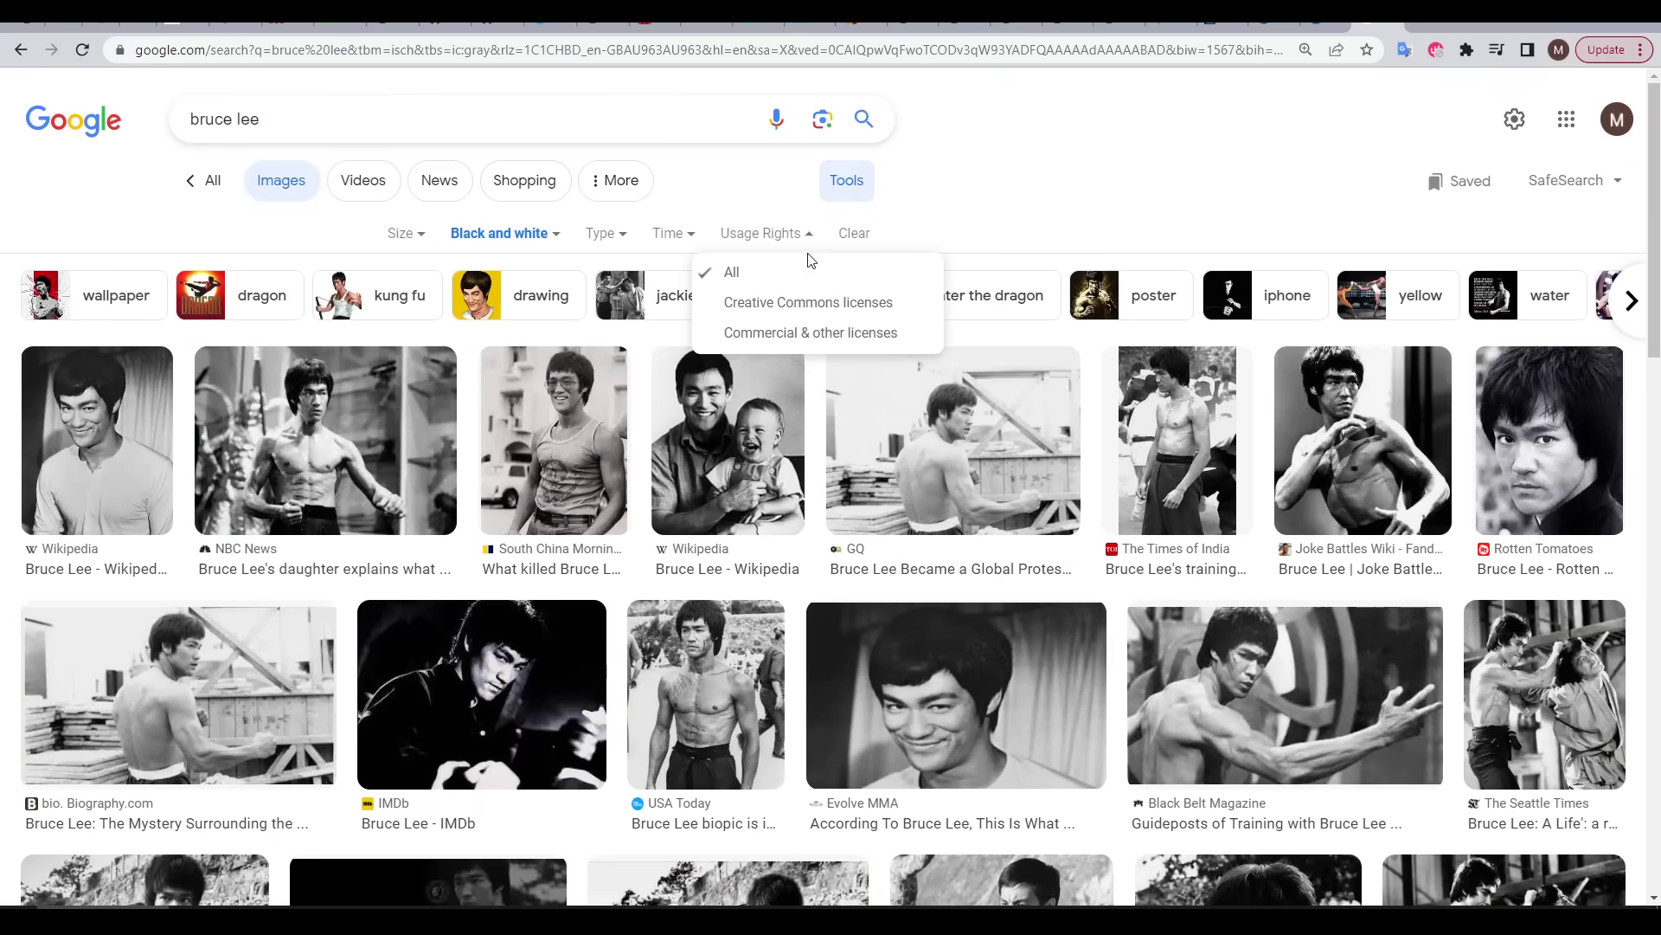
pyautogui.click(814, 302)
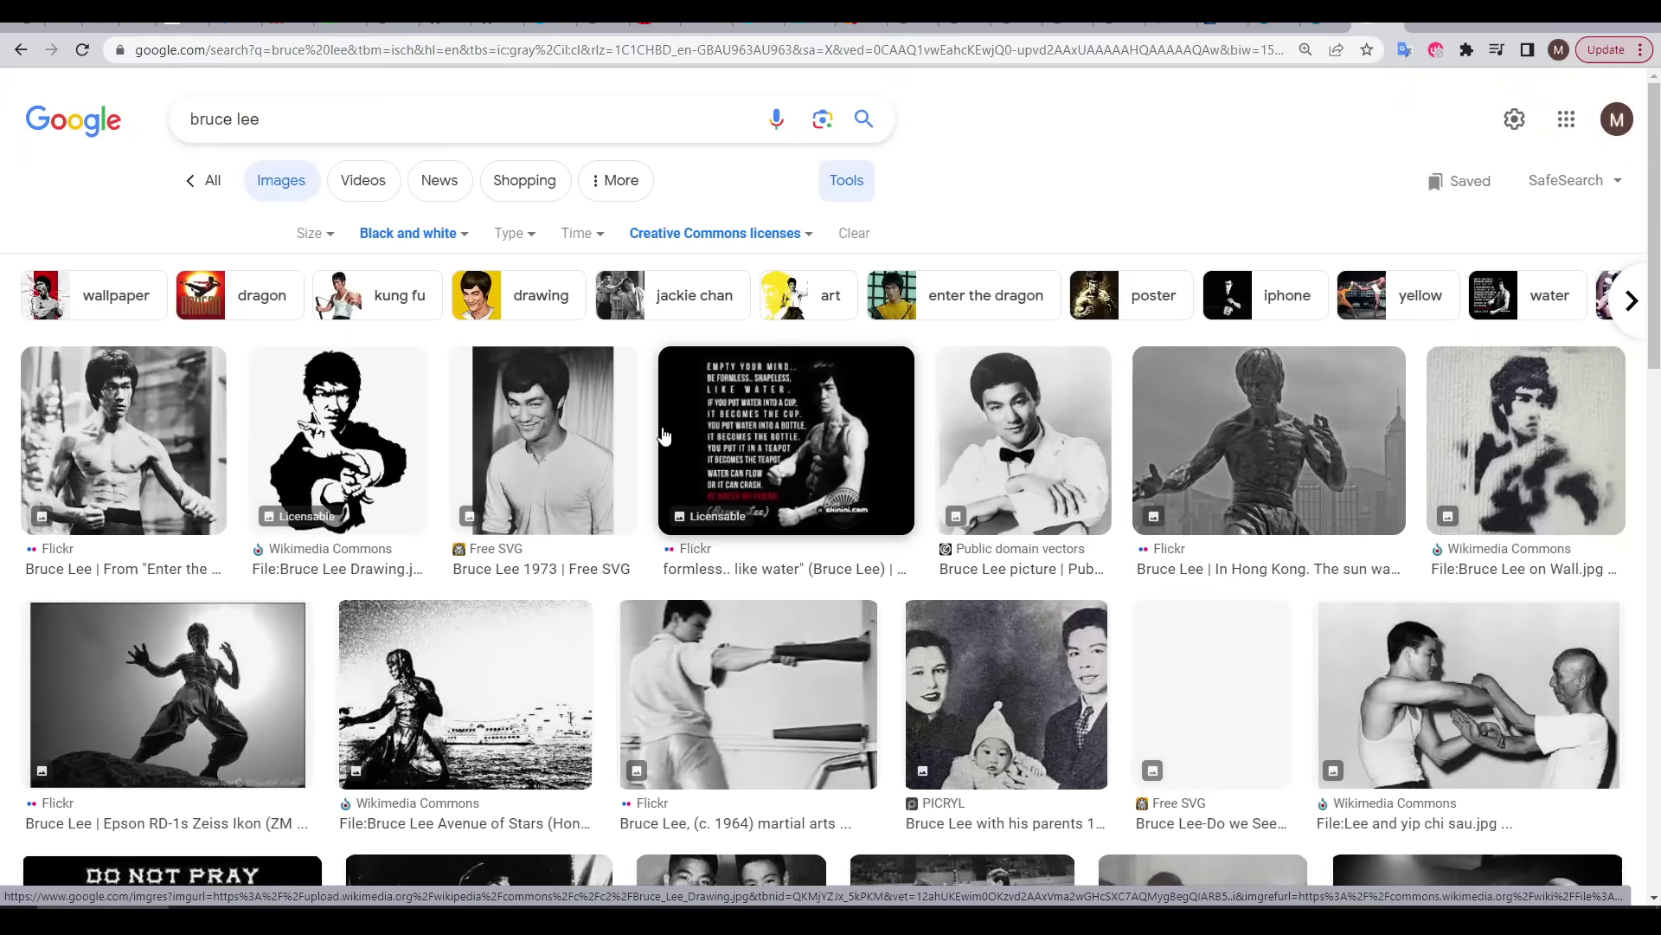
pyautogui.click(398, 409)
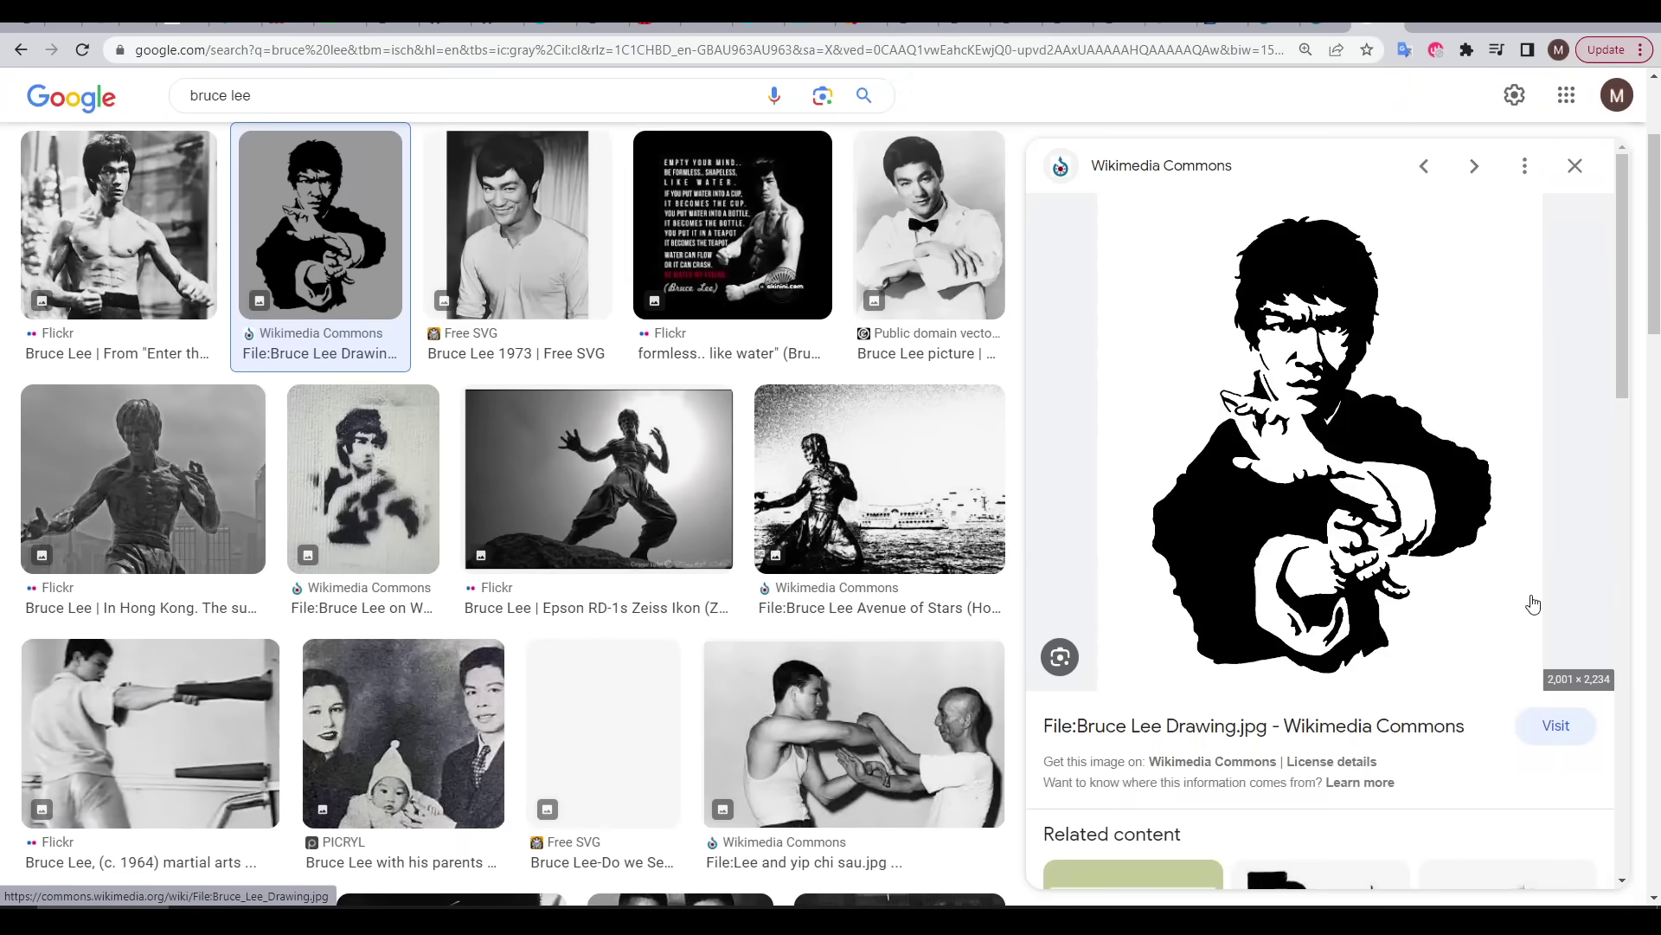
# Step: Open the full-size Bruce Lee drawing from Wikimedia Commons and examine the facial outlines in its converted drawing in Onshape
pyautogui.click(1533, 604)
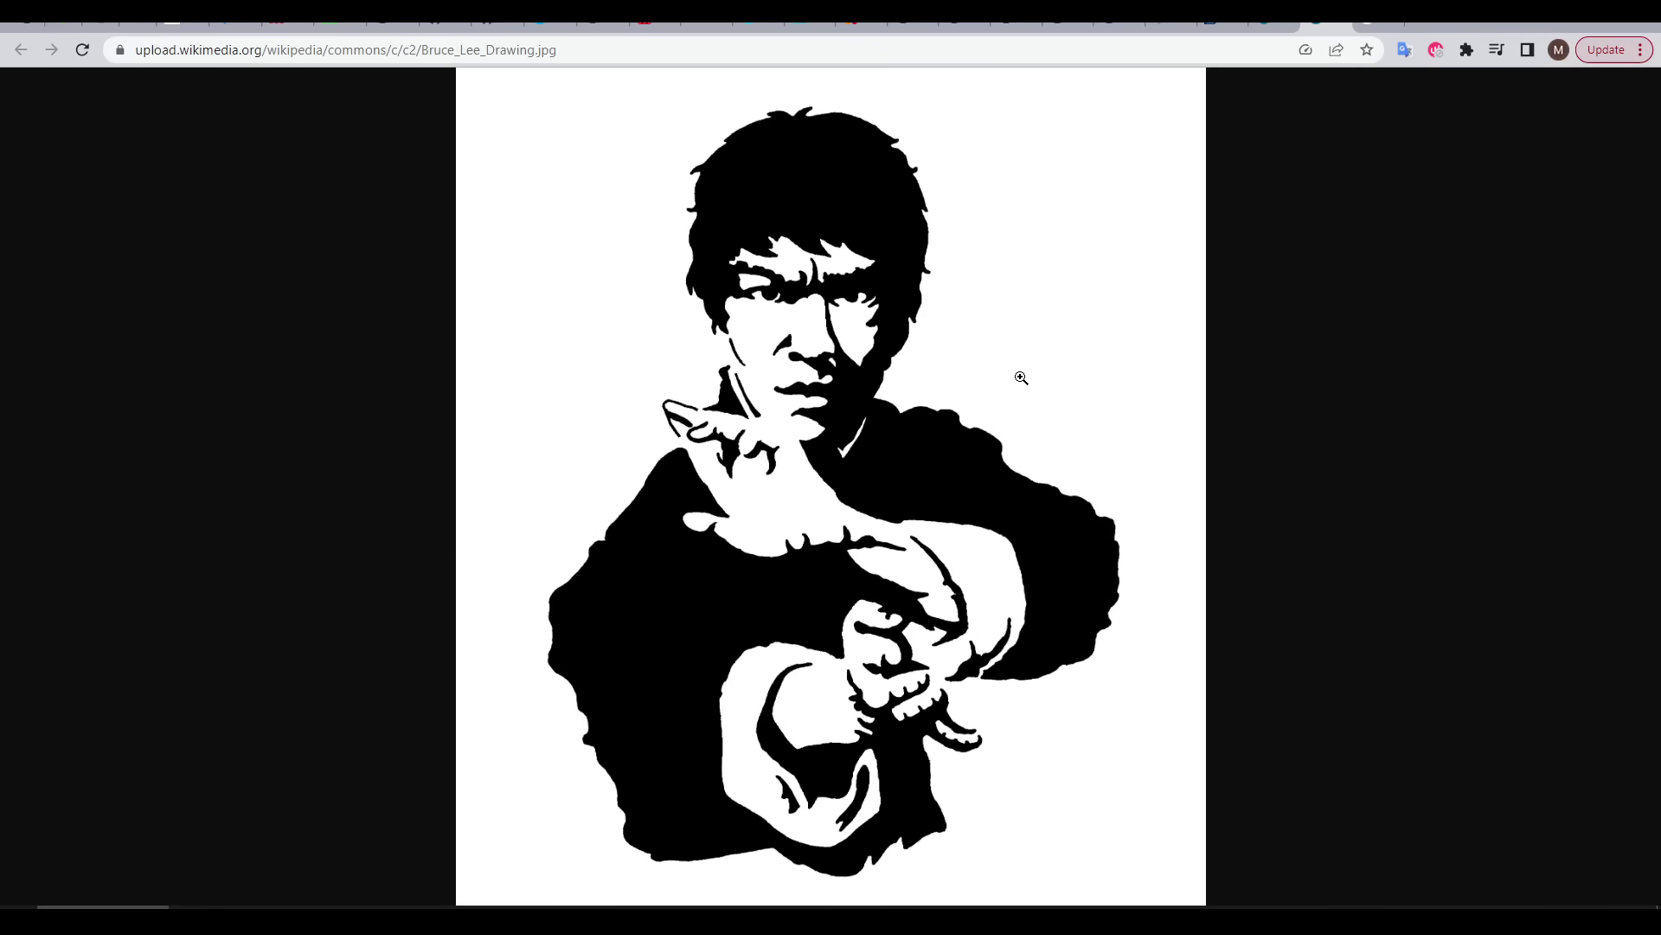
pyautogui.click(858, 390)
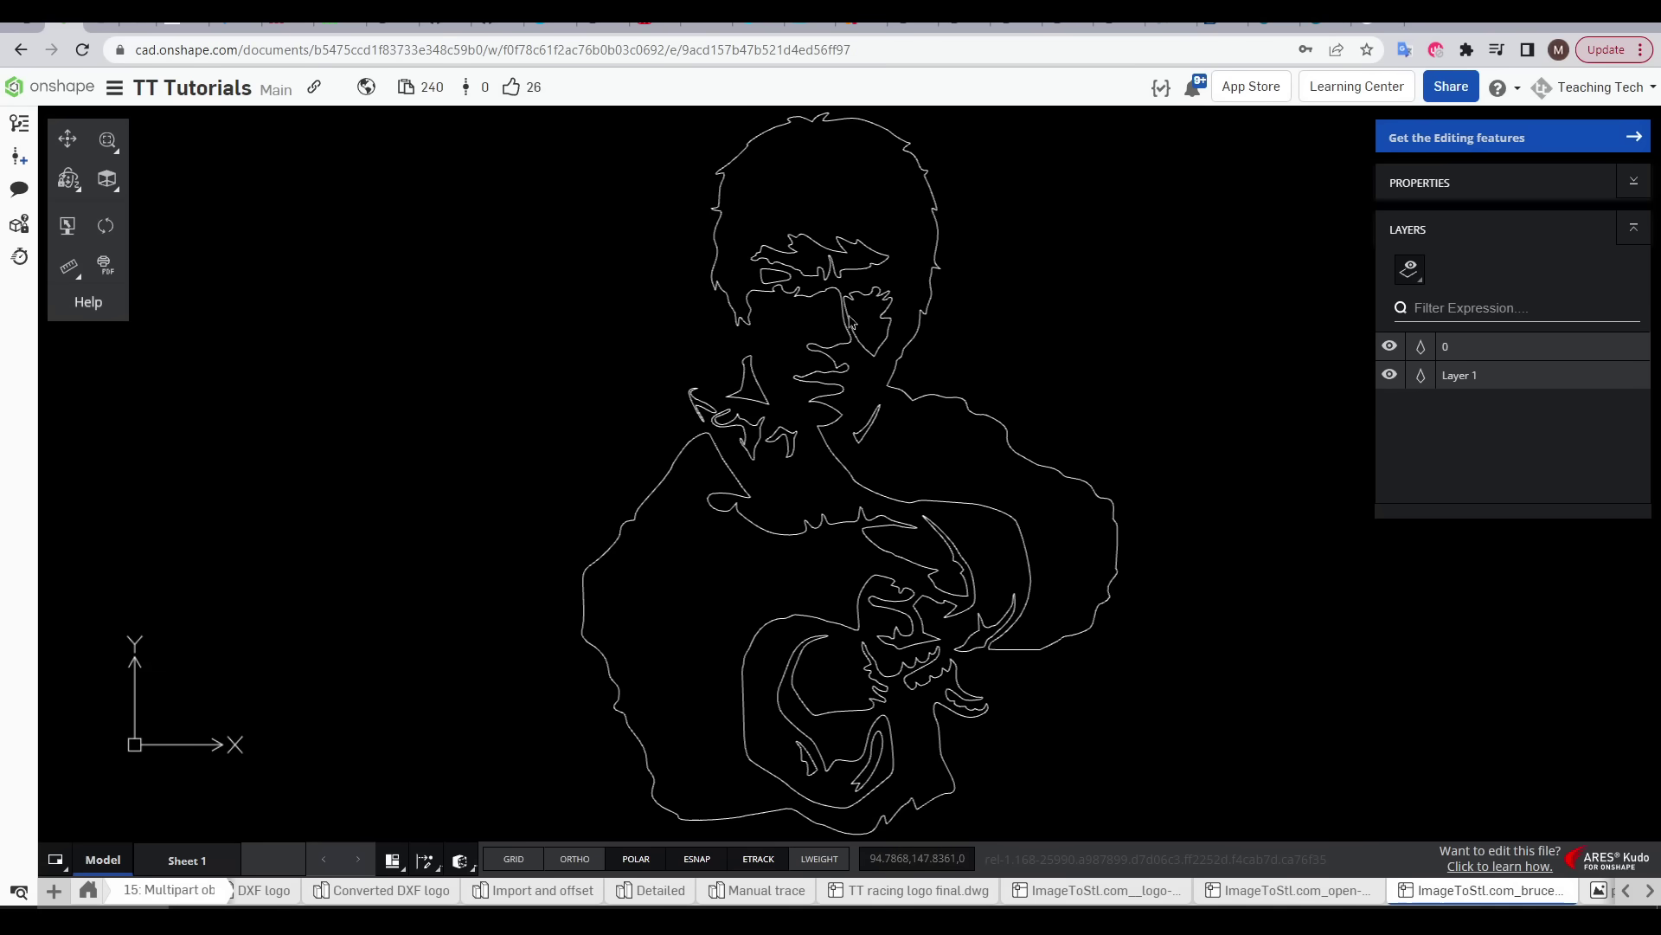
pyautogui.scroll(8, 874, 315)
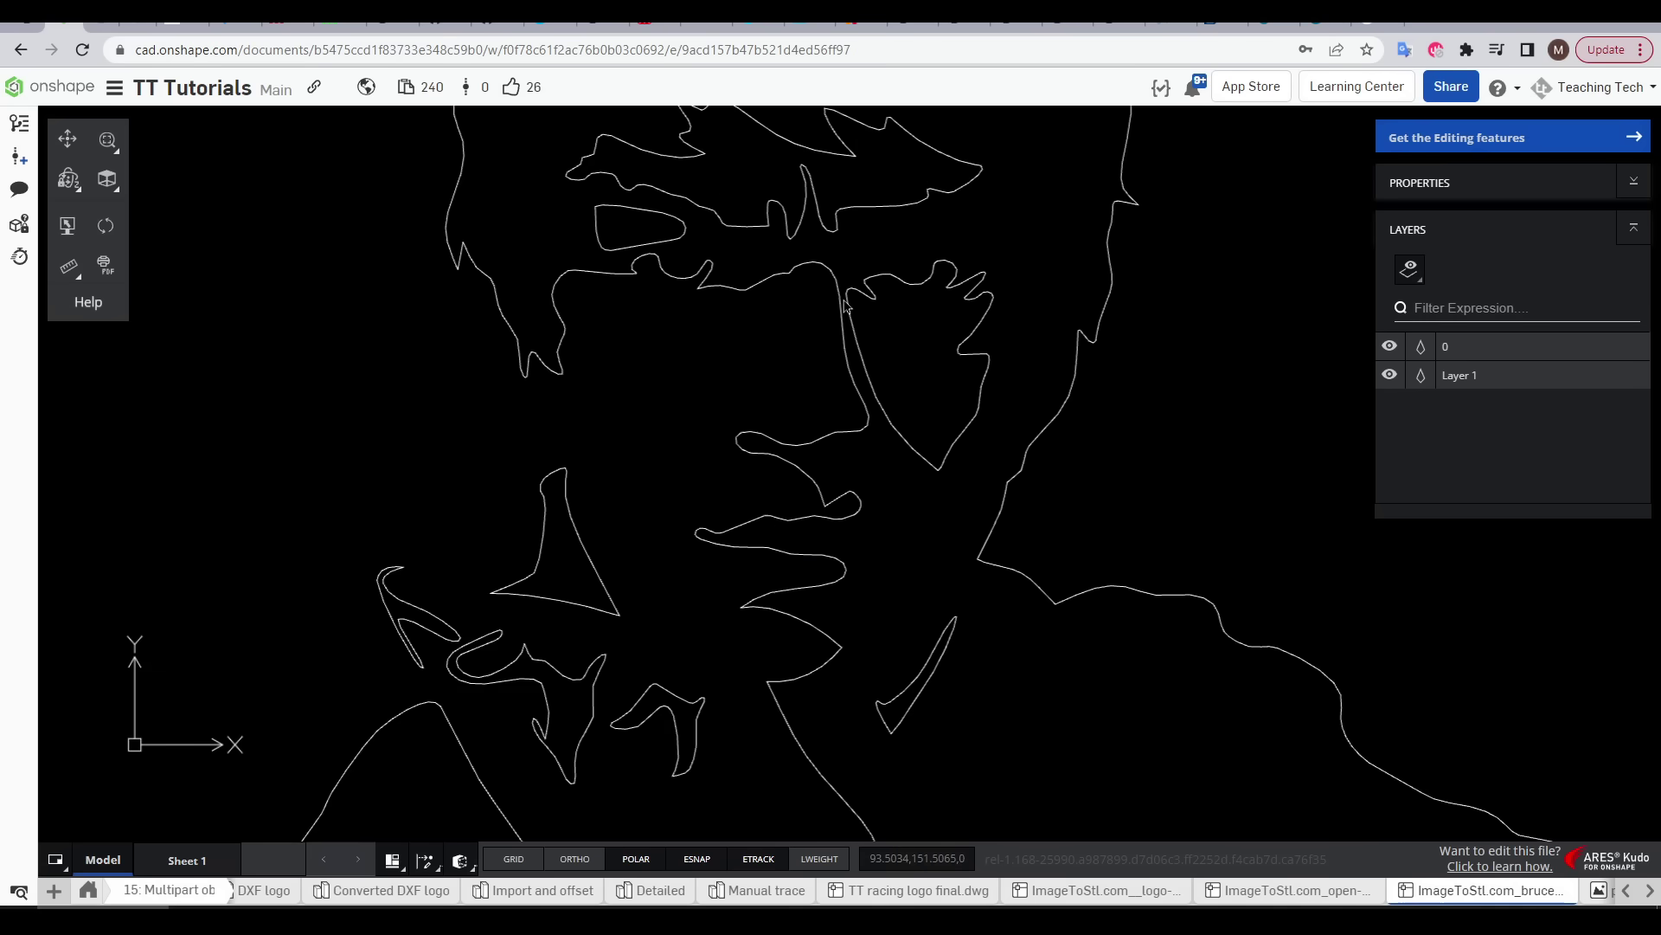
pyautogui.scroll(3, 874, 316)
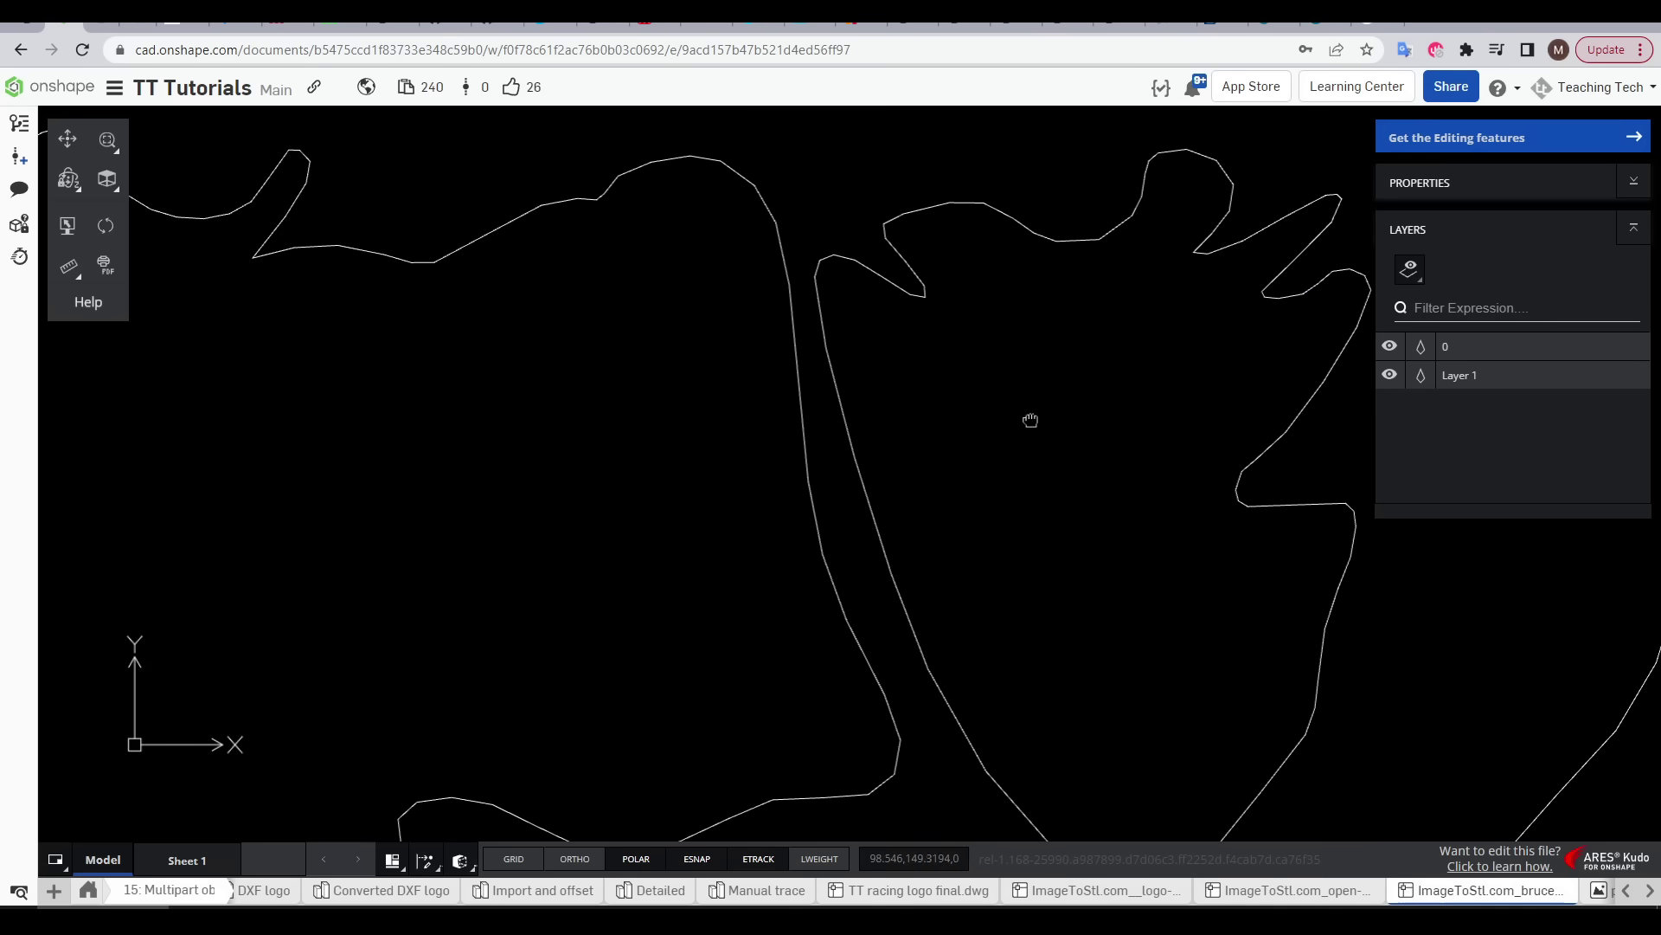
pyautogui.moveTo(1018, 395); pyautogui.dragTo(1188, 706, button='middle')
pyautogui.scroll(-5, 1170, 664)
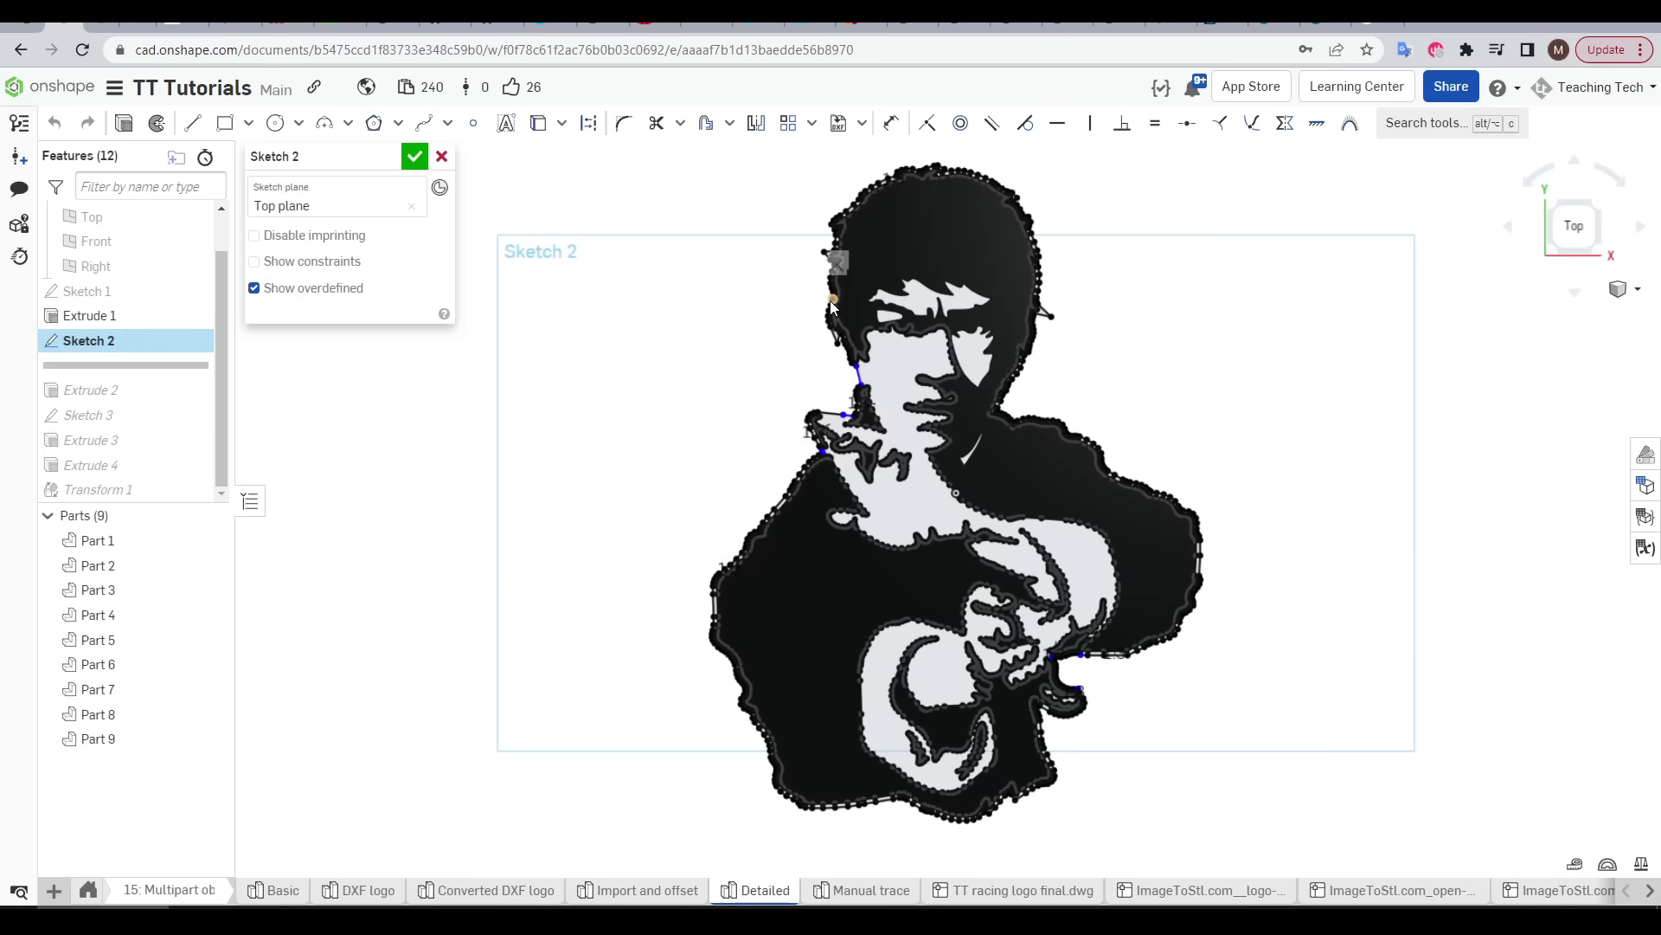
# Step: Examine the offset outline and its bridging lines around the face in Sketch 2 of the Detailed studio, and exit the sketch
pyautogui.scroll(10, 900, 350)
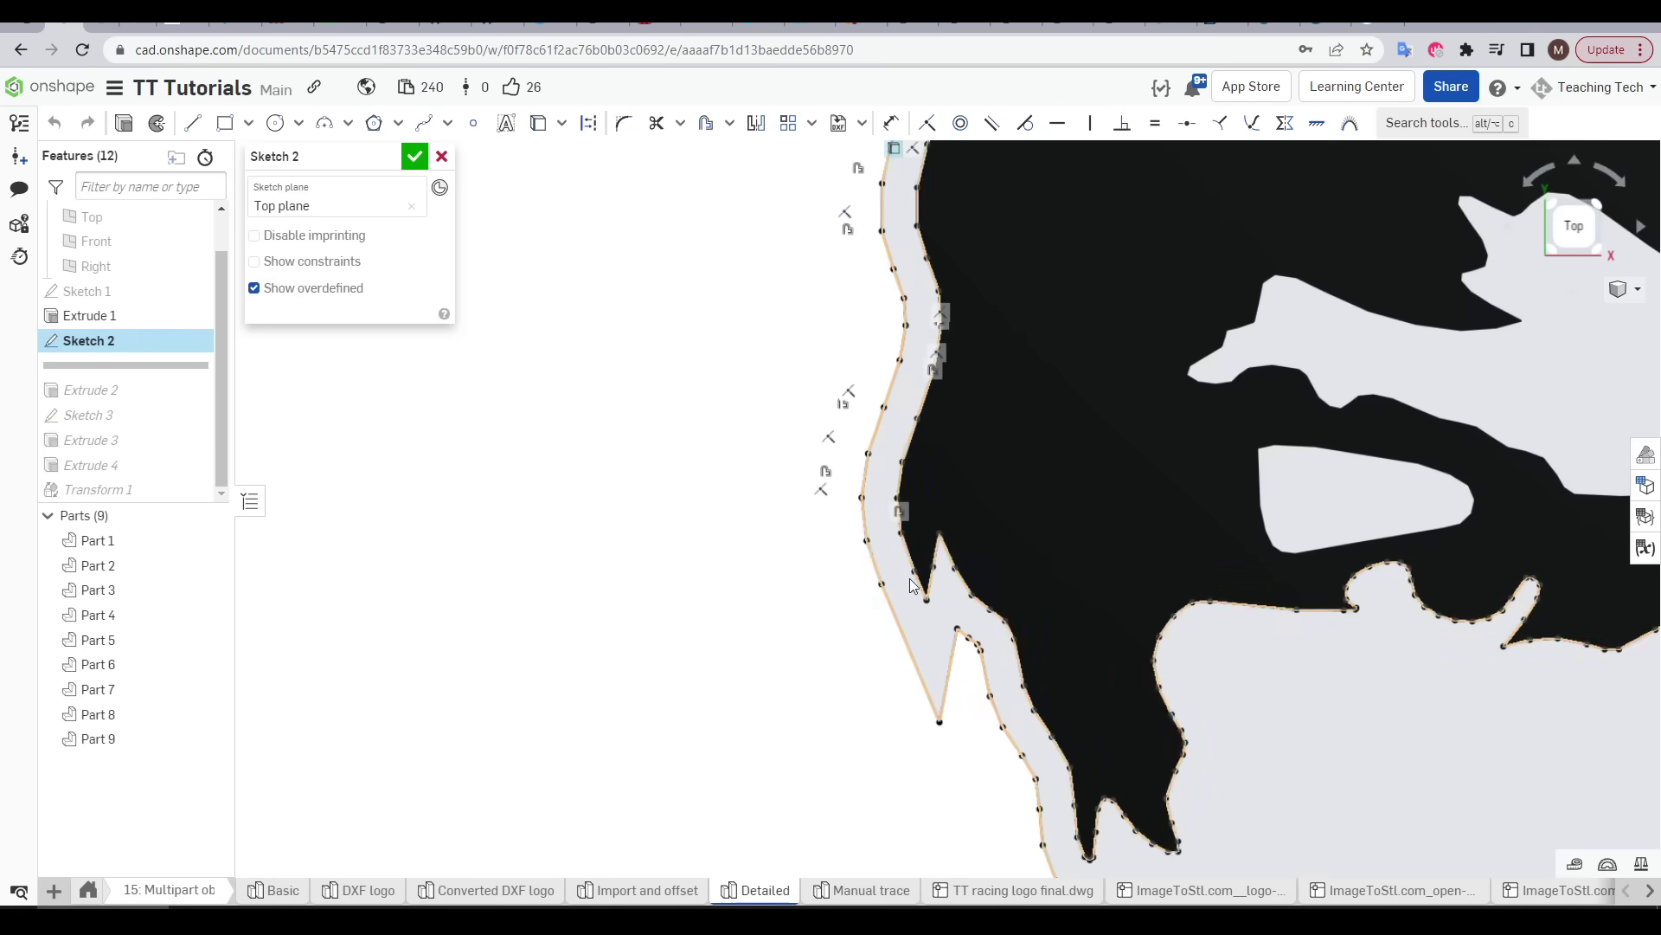
pyautogui.scroll(-3, 833, 556)
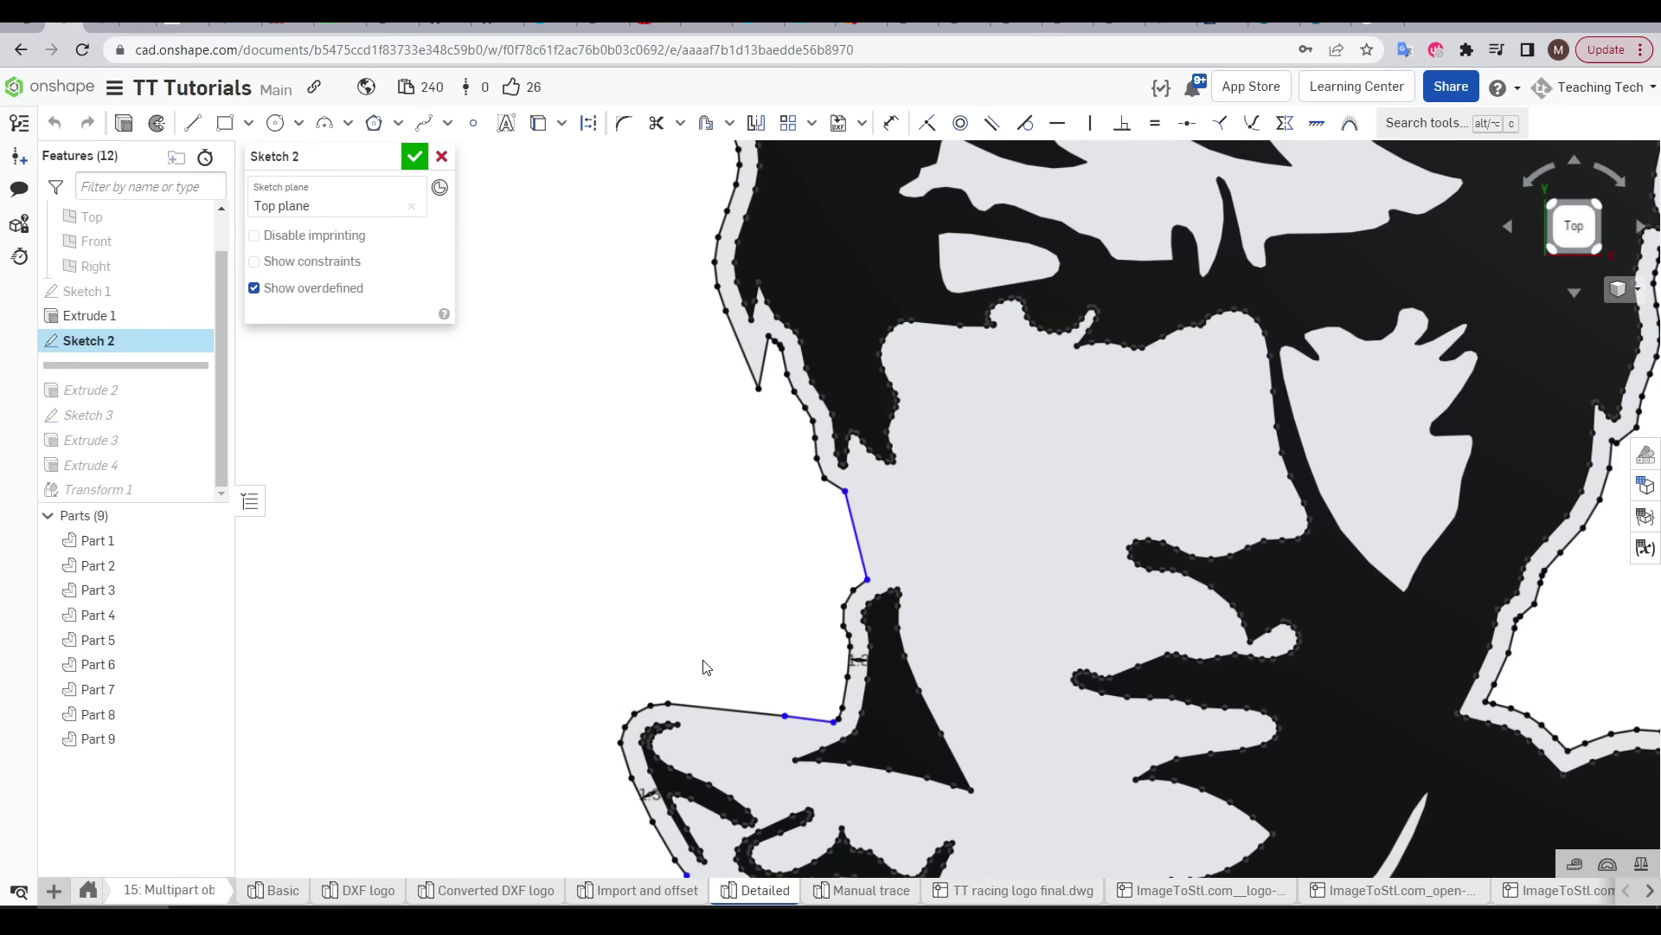
pyautogui.scroll(-8, 688, 641)
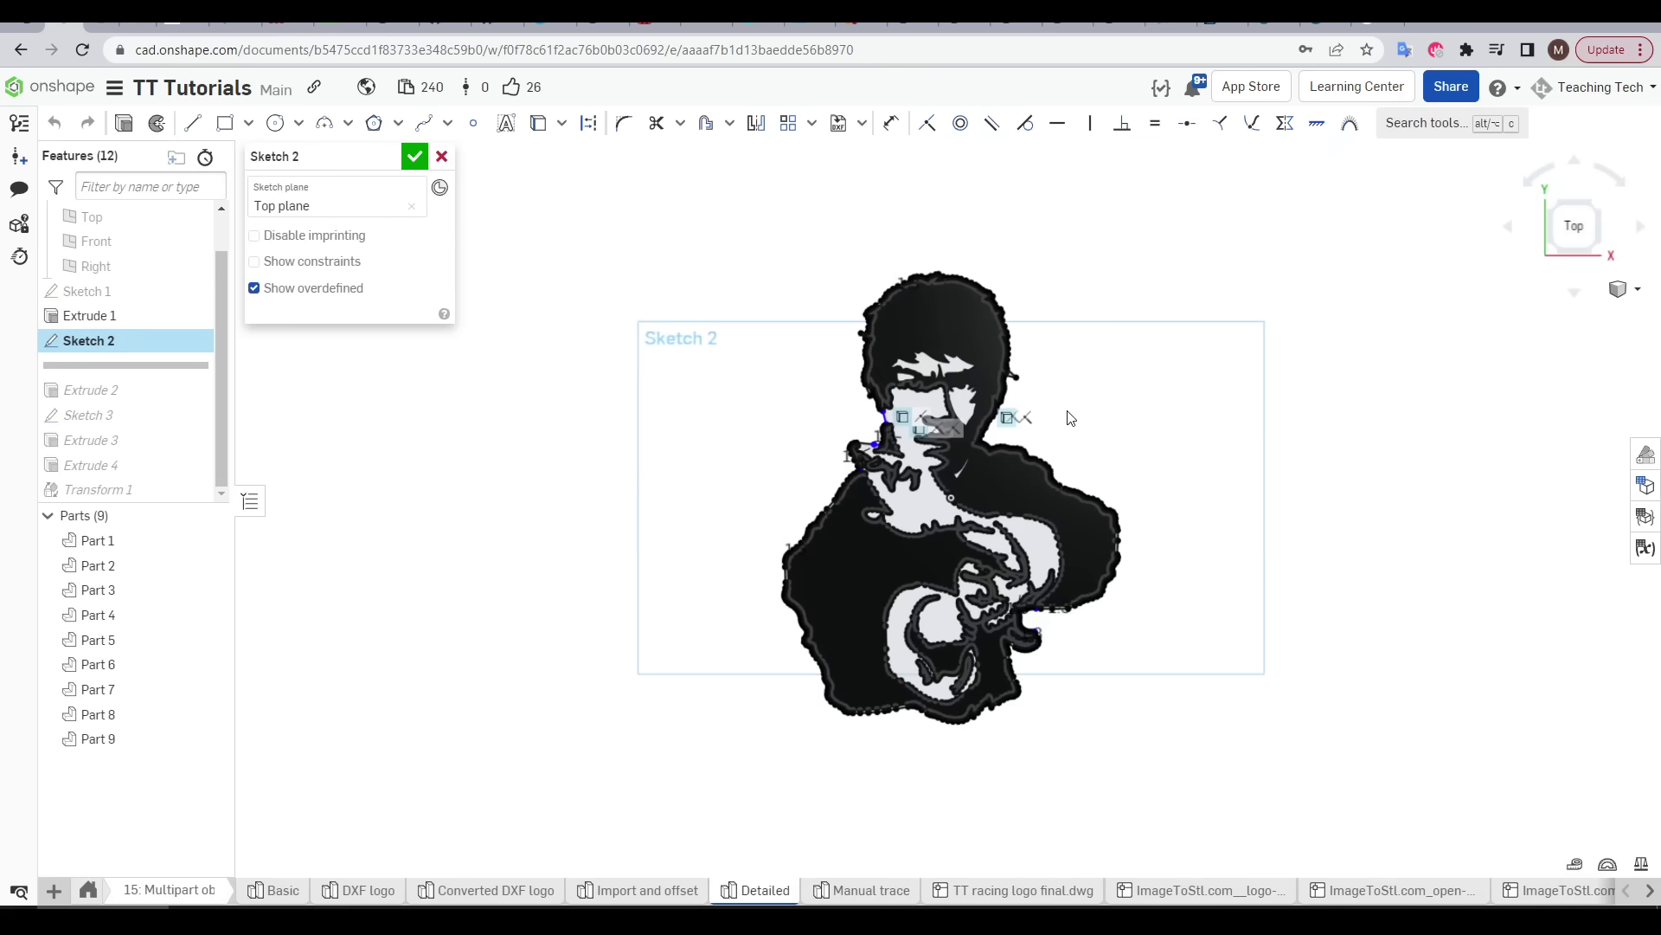
pyautogui.click(442, 161)
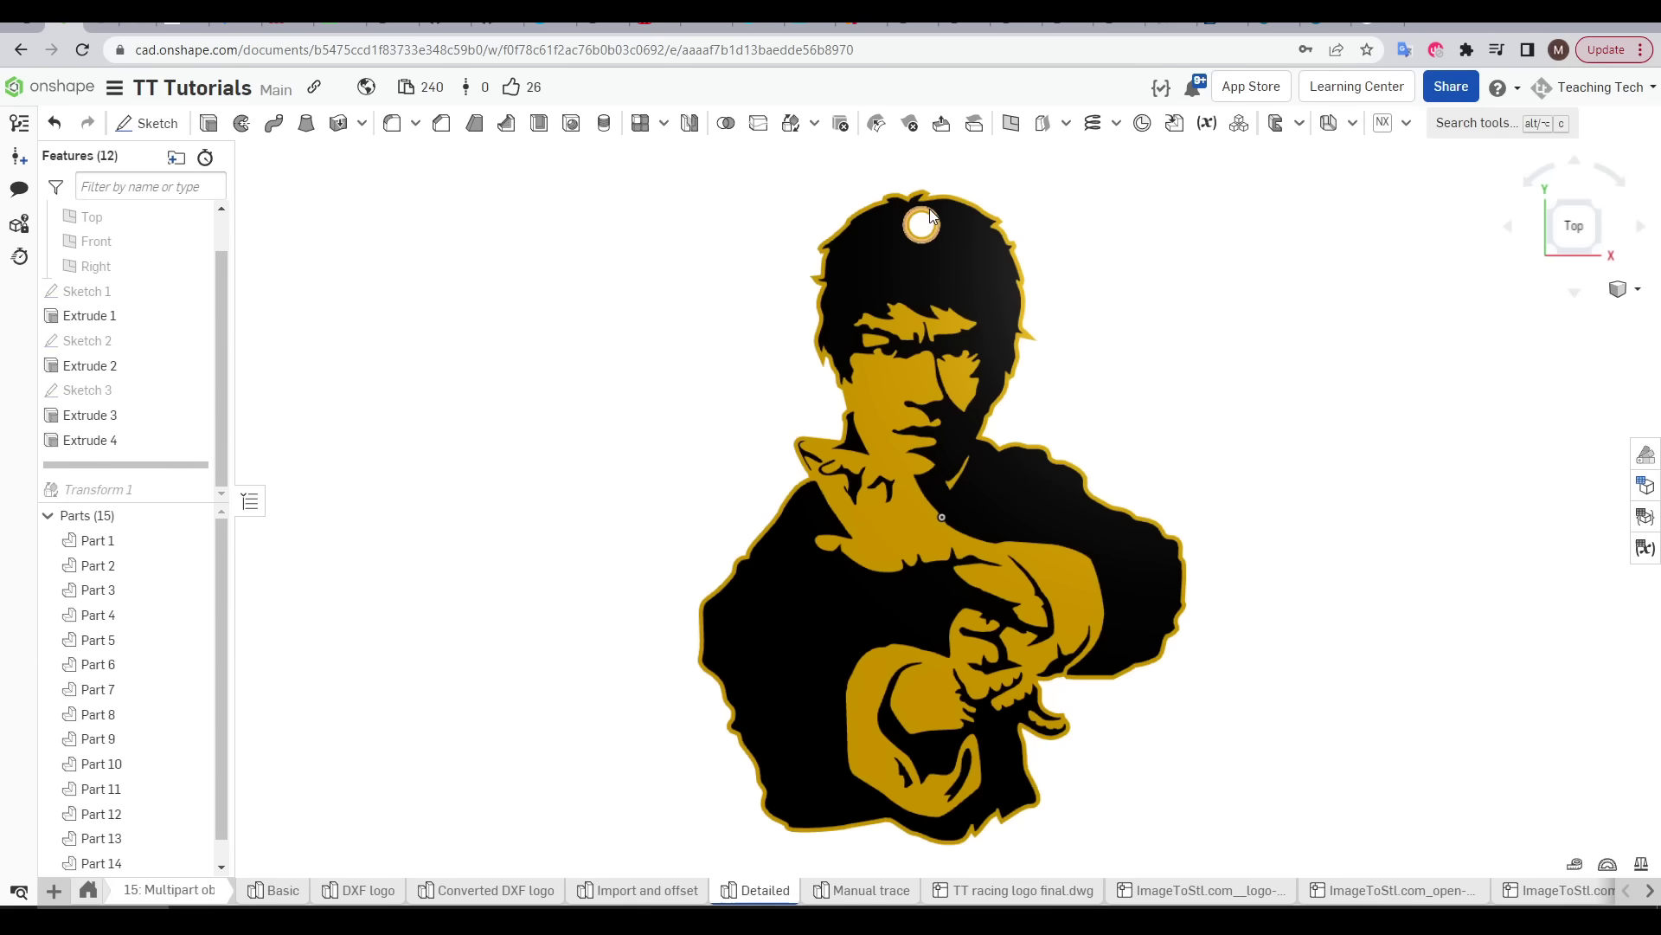
# Step: Inspect the keyring hole in the hair and the finished two-colour figure with its list of parts
pyautogui.scroll(10, 935, 221)
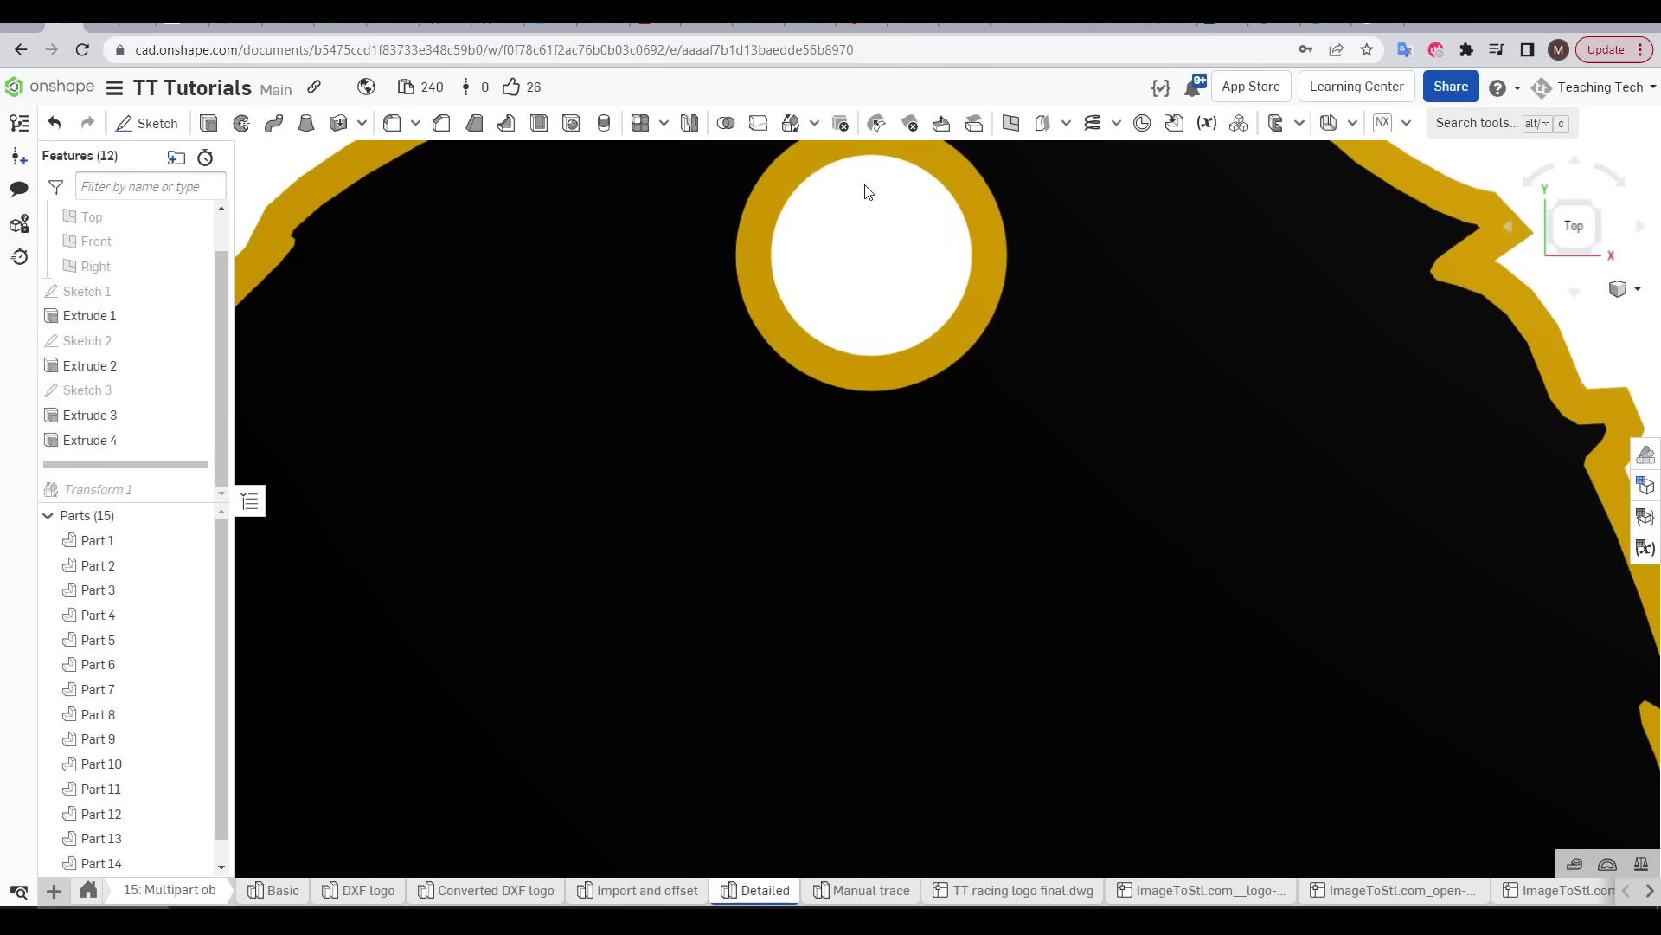
pyautogui.moveTo(904, 316); pyautogui.dragTo(904, 477, button='middle')
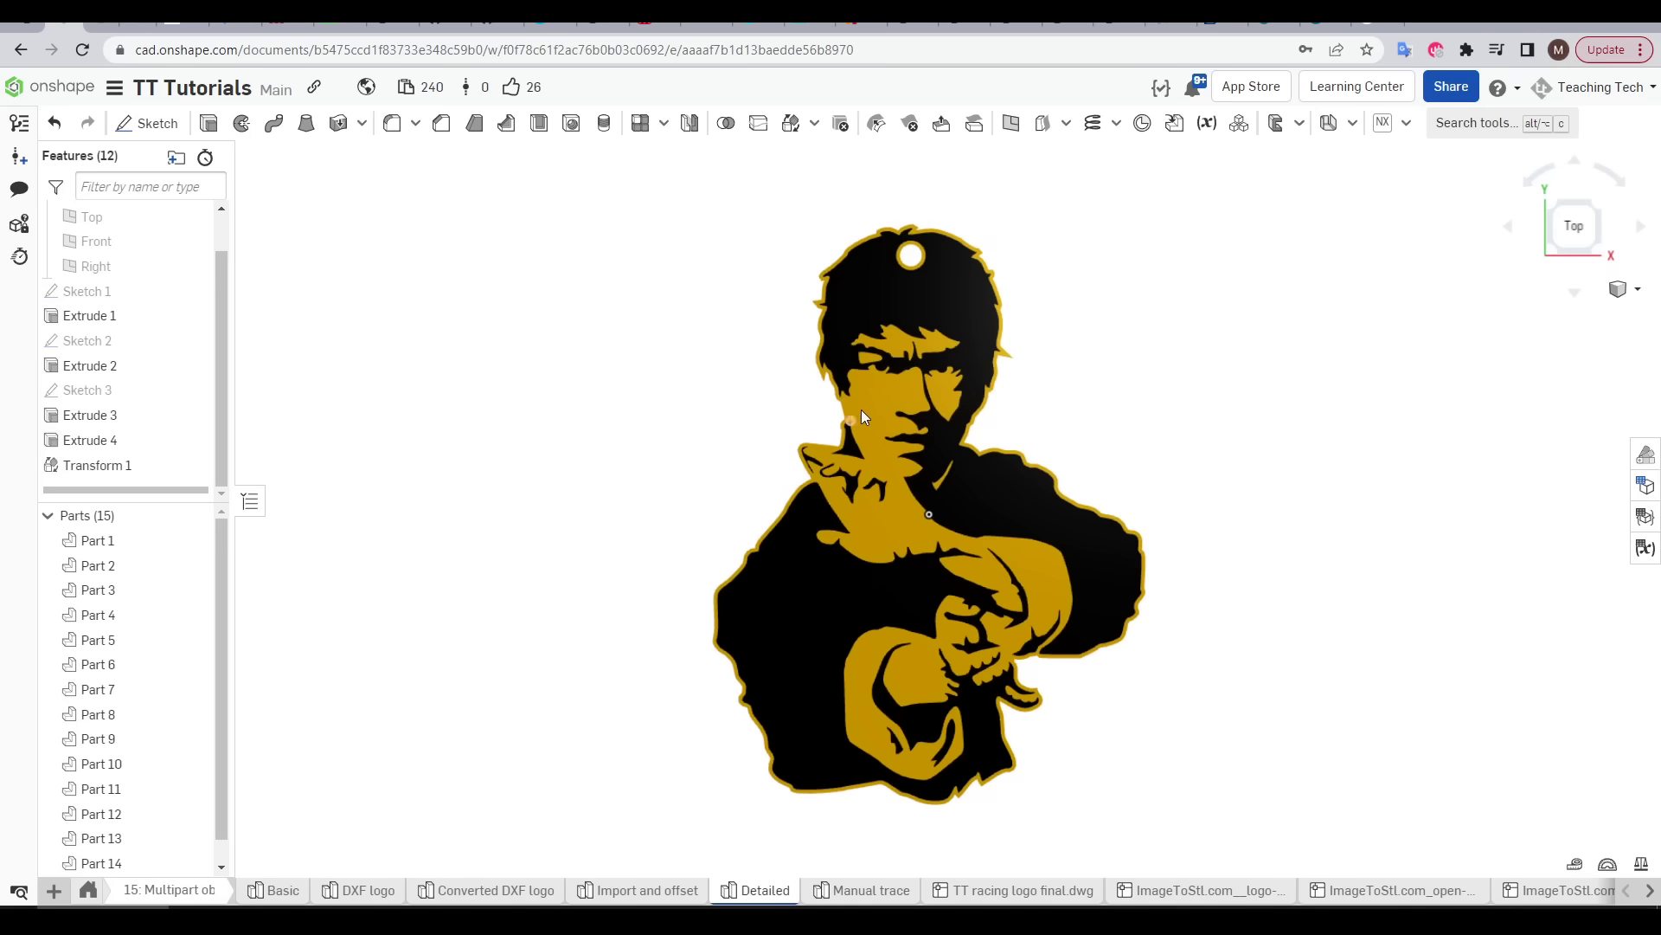
pyautogui.scroll(-1, 173, 654)
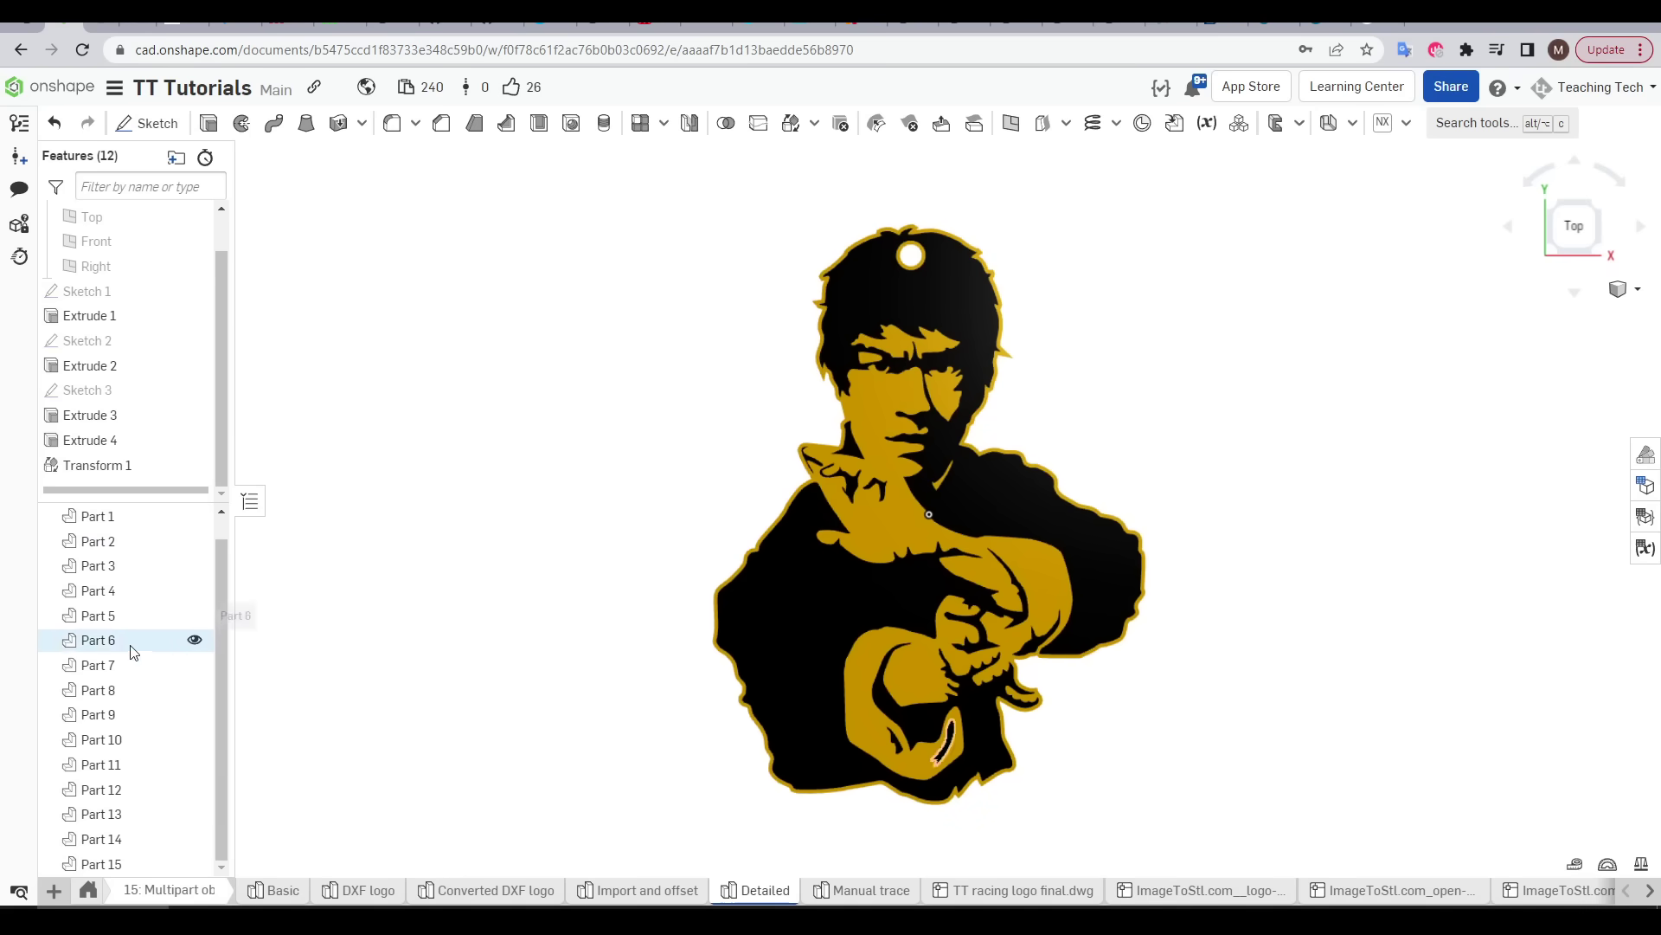
pyautogui.scroll(1, 705, 475)
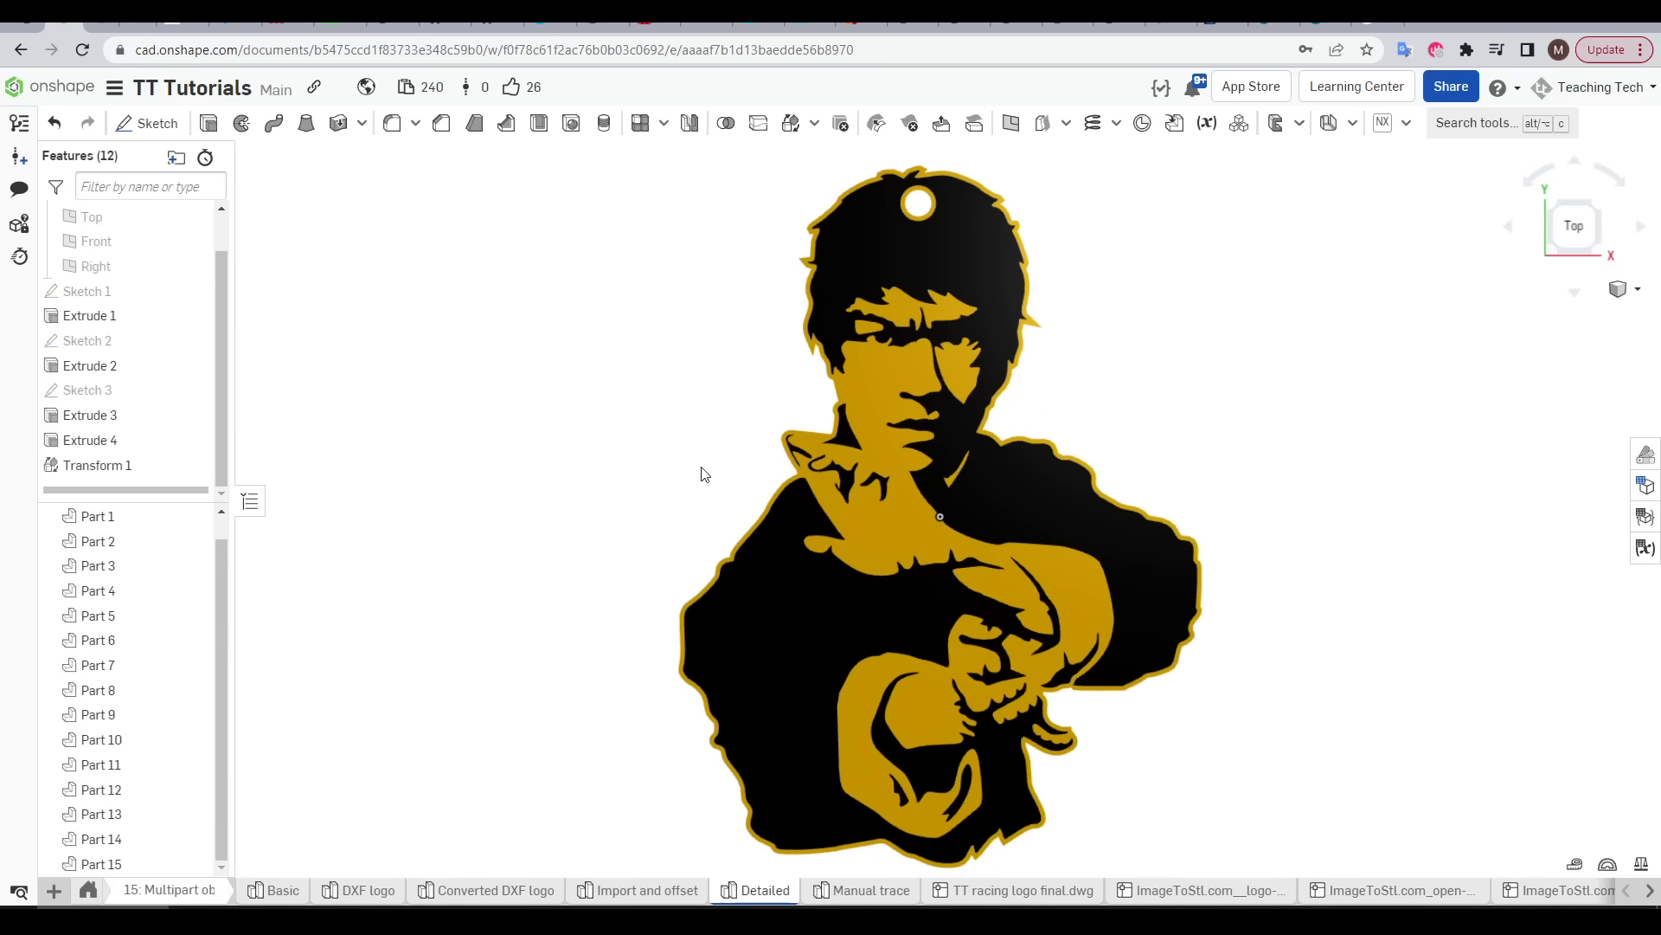
# Step: Select the separate black detail parts at the collar, thumb and fingers together and bring up the context options for the selected parts
pyautogui.scroll(5, 705, 490)
pyautogui.click(1073, 366)
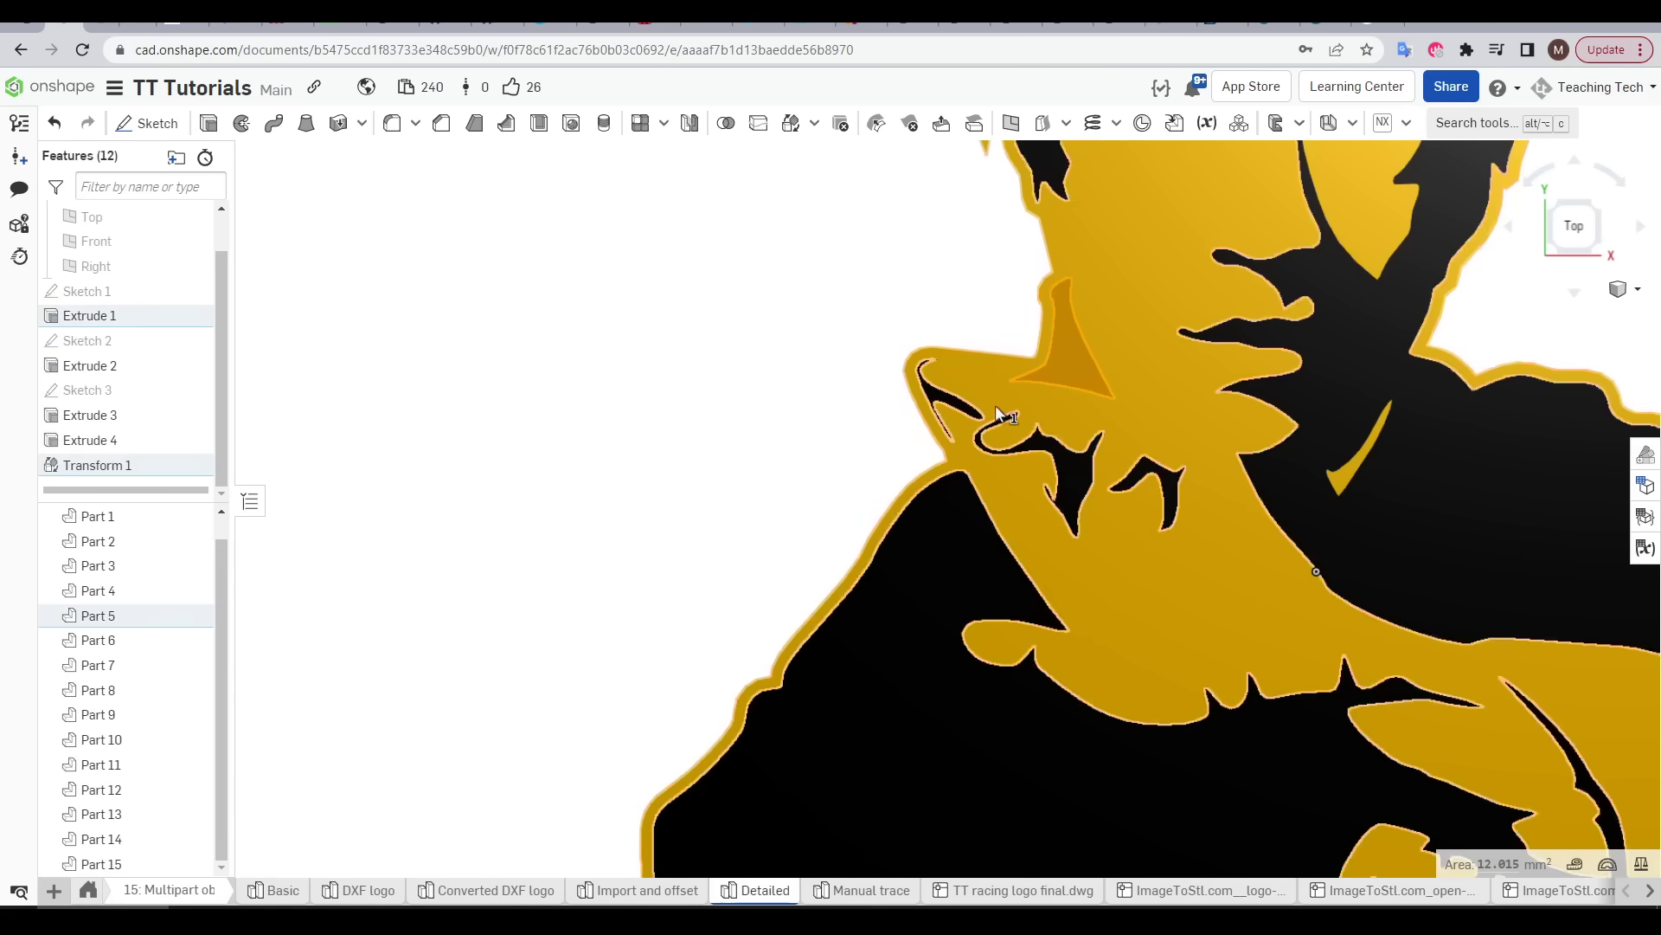
pyautogui.click(933, 393)
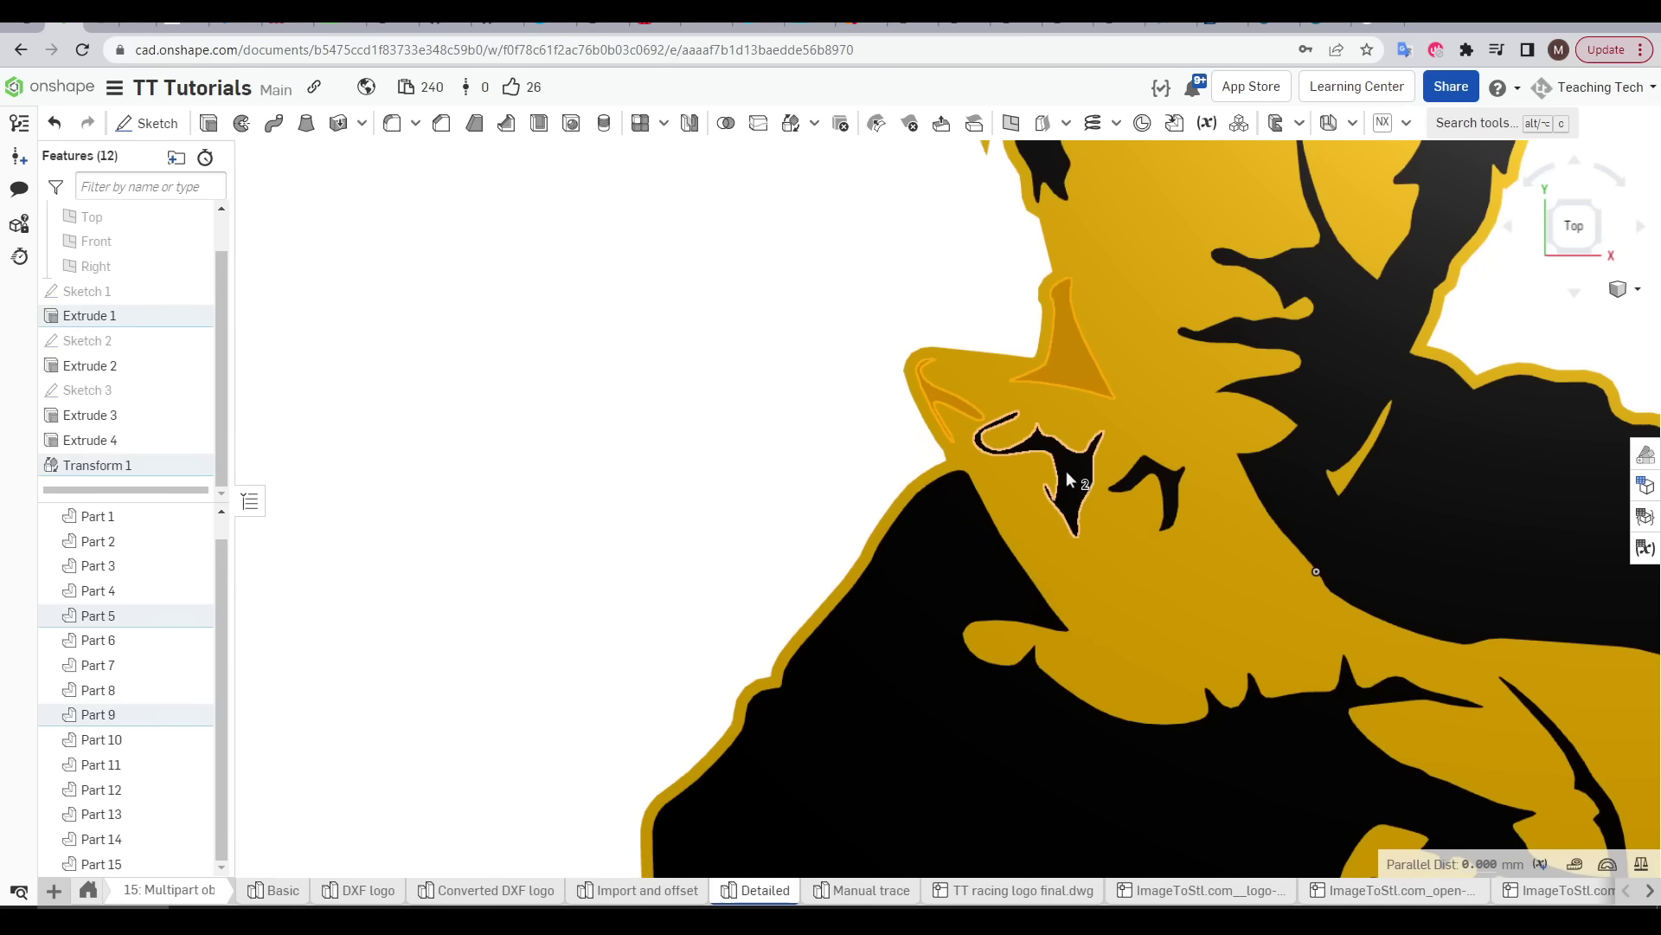
pyautogui.click(1066, 471)
pyautogui.click(1147, 471)
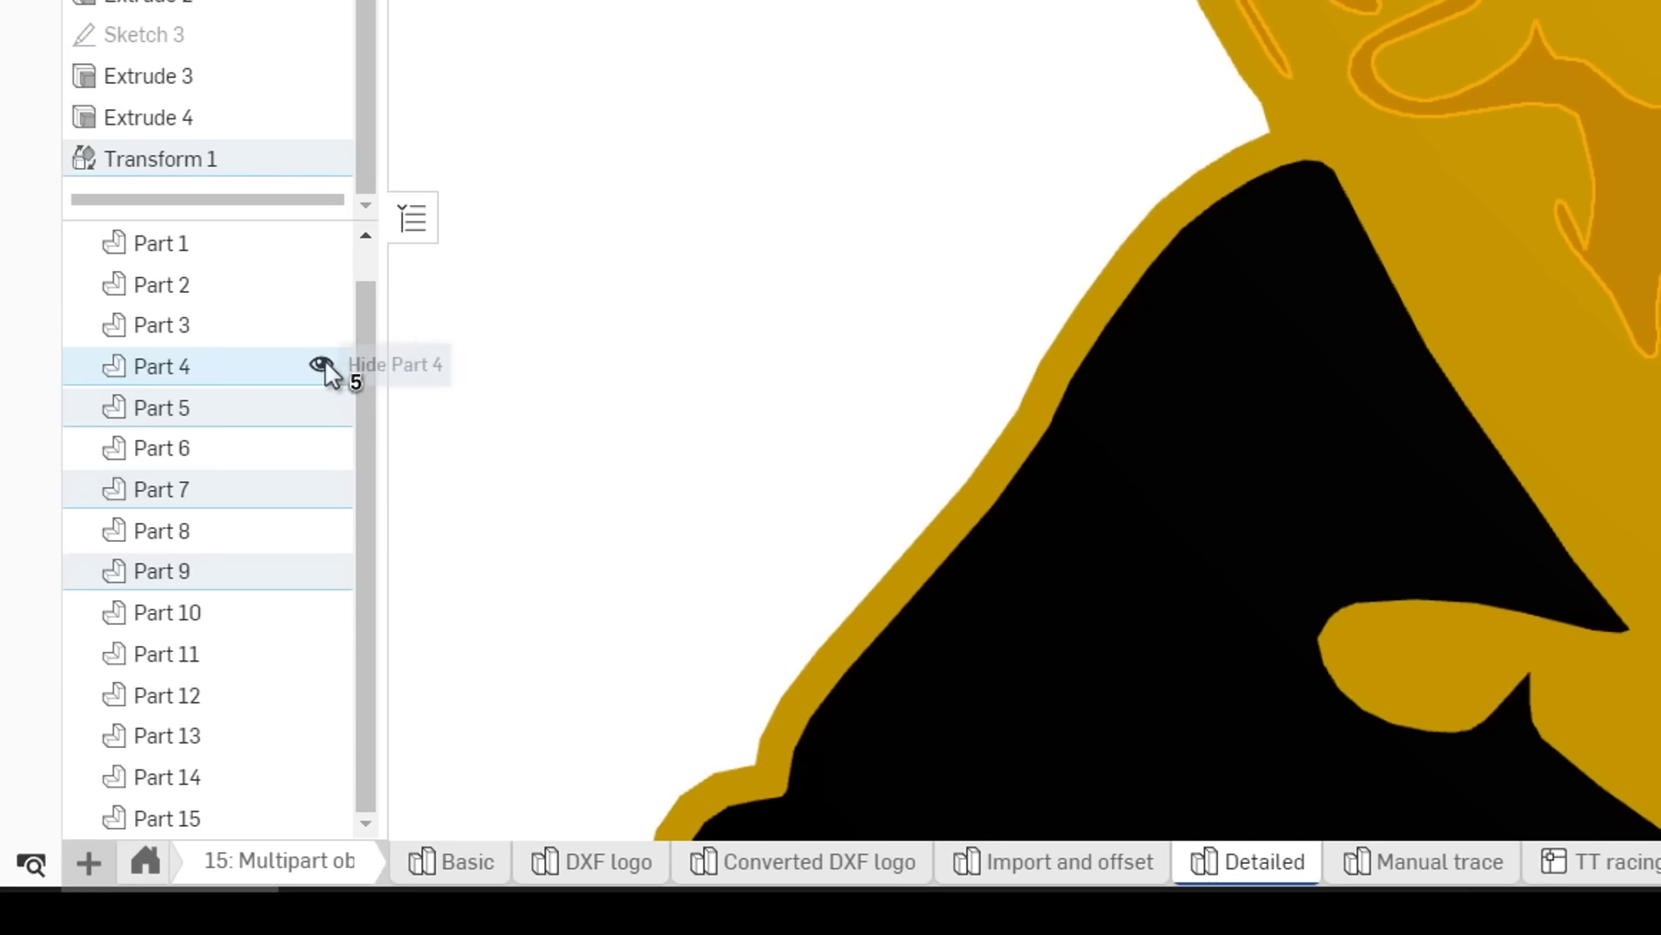
pyautogui.rightClick(226, 366)
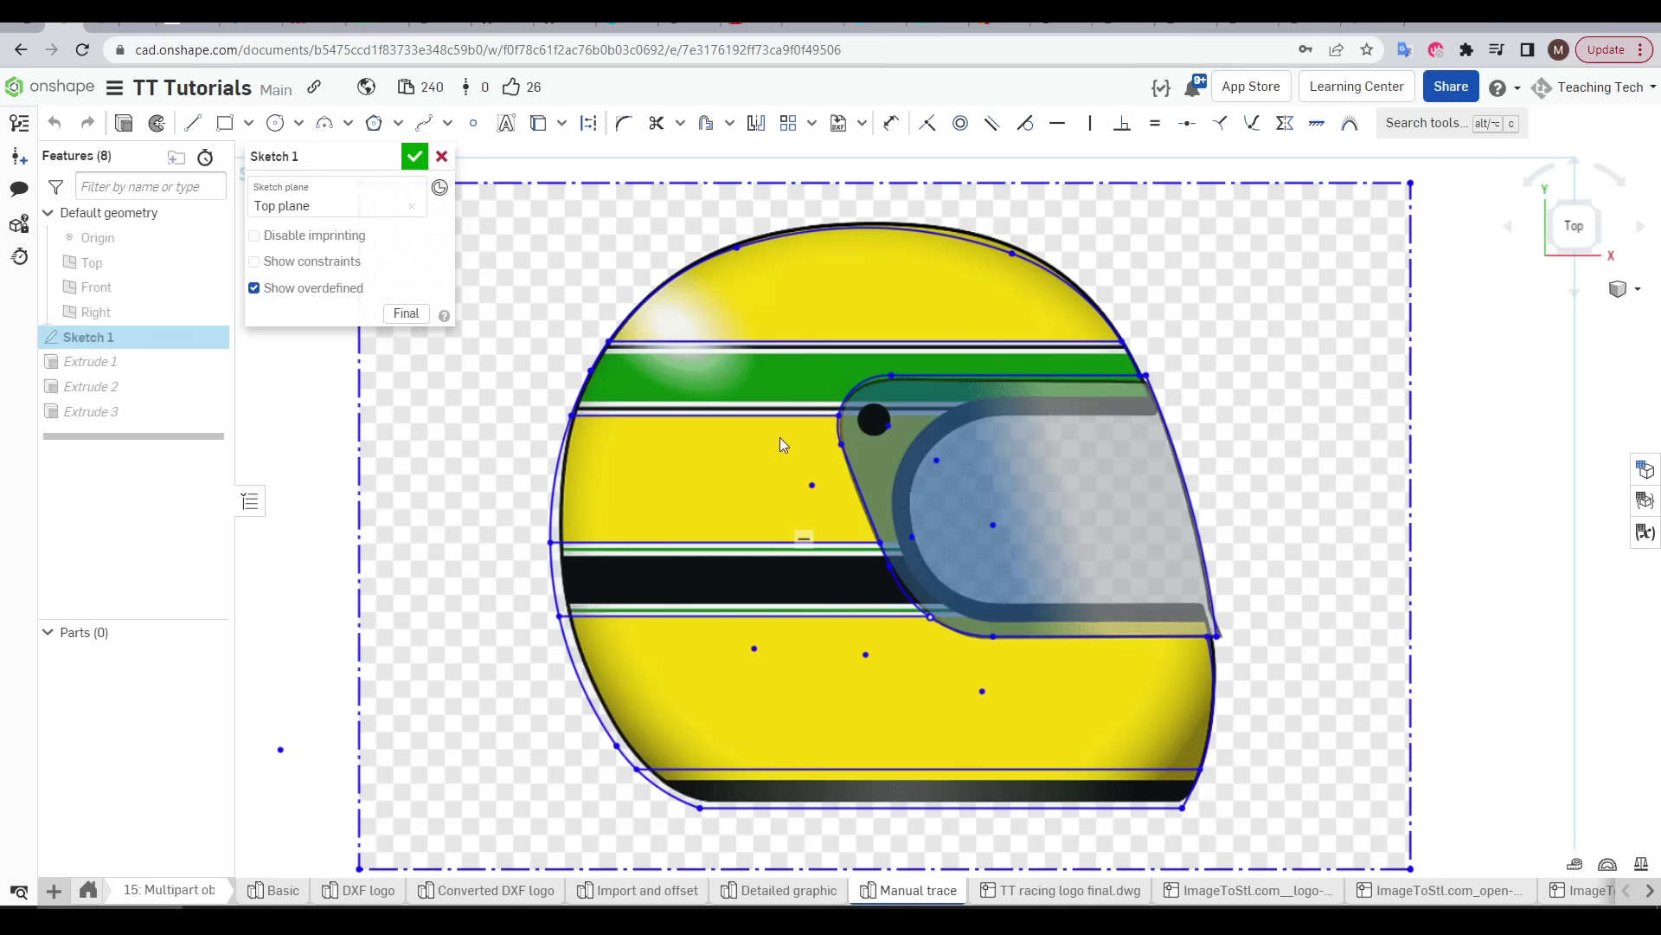
# Step: Examine the lines and arcs traced over the helmet image in Sketch 1 of the Manual trace studio
pyautogui.scroll(3, 779, 419)
pyautogui.scroll(-5, 799, 406)
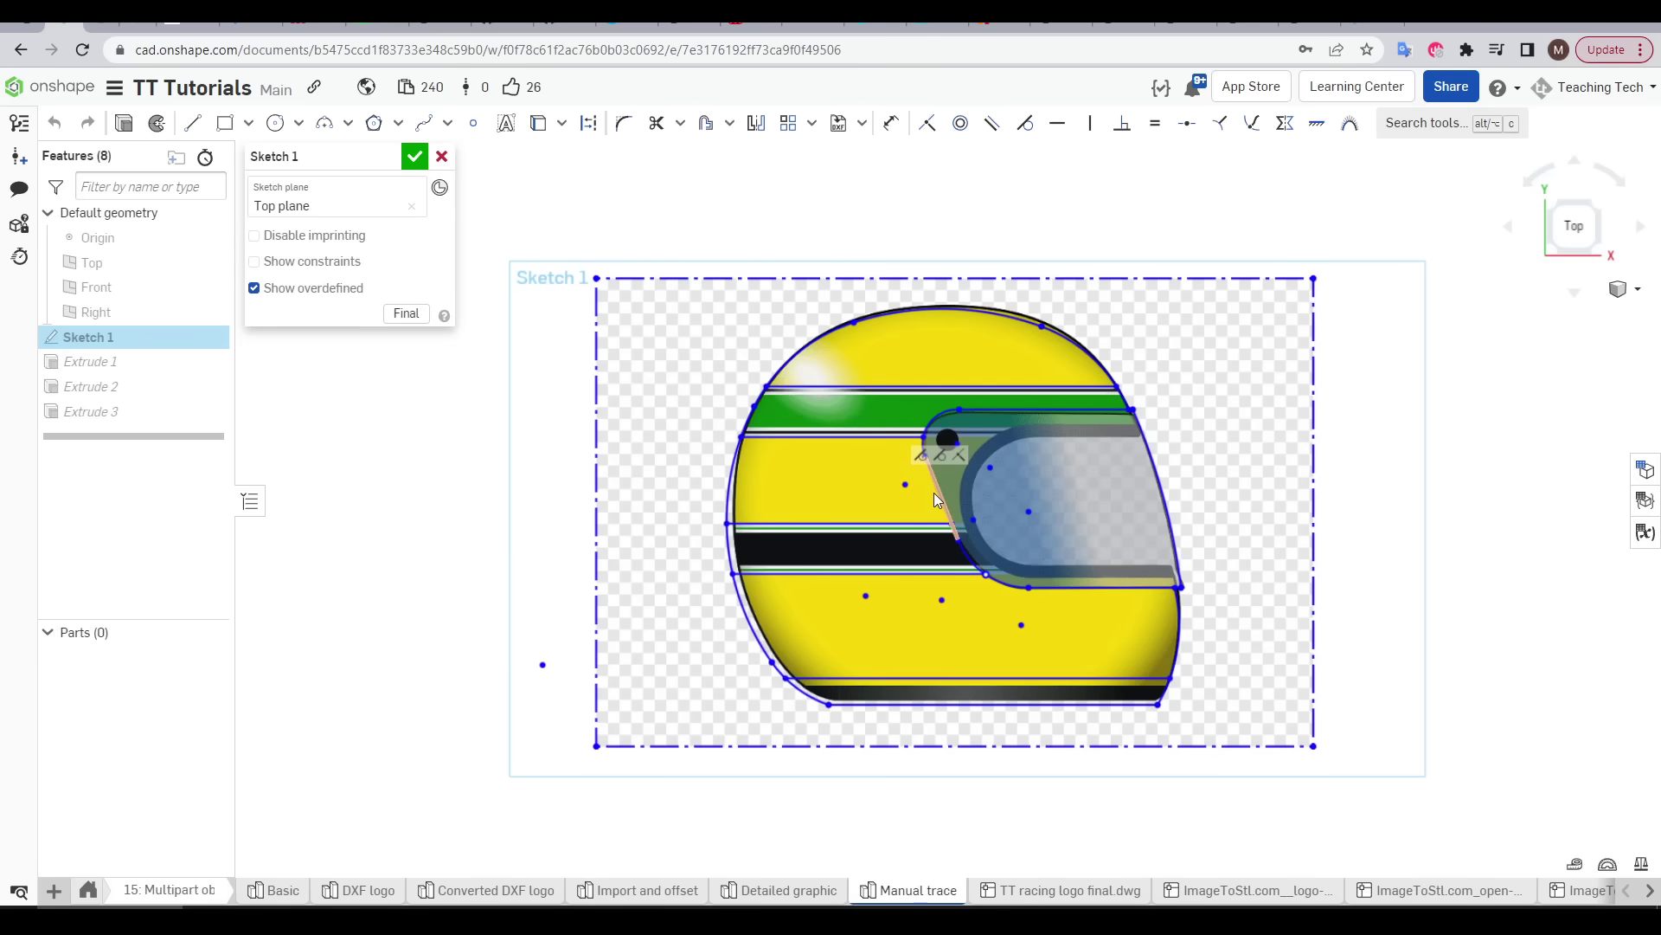
# Step: Move the section plane through the 4D printing model's parts to -8.5 mm and leave the section view
pyautogui.click(432, 161)
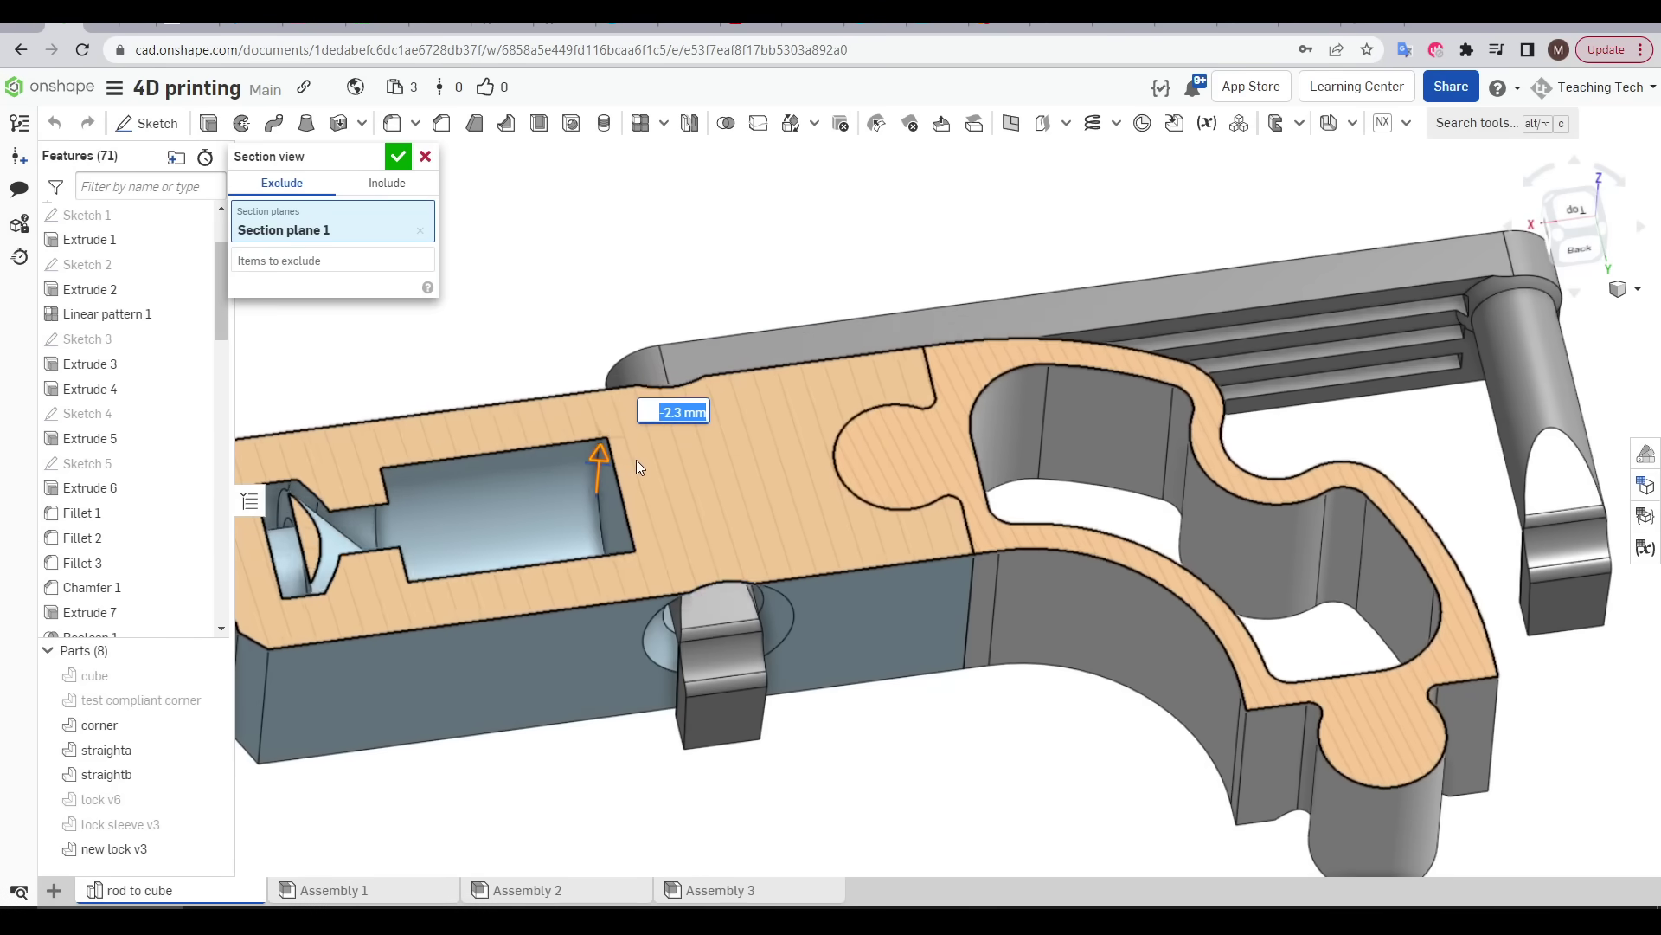
pyautogui.moveTo(651, 538); pyautogui.dragTo(652, 554)
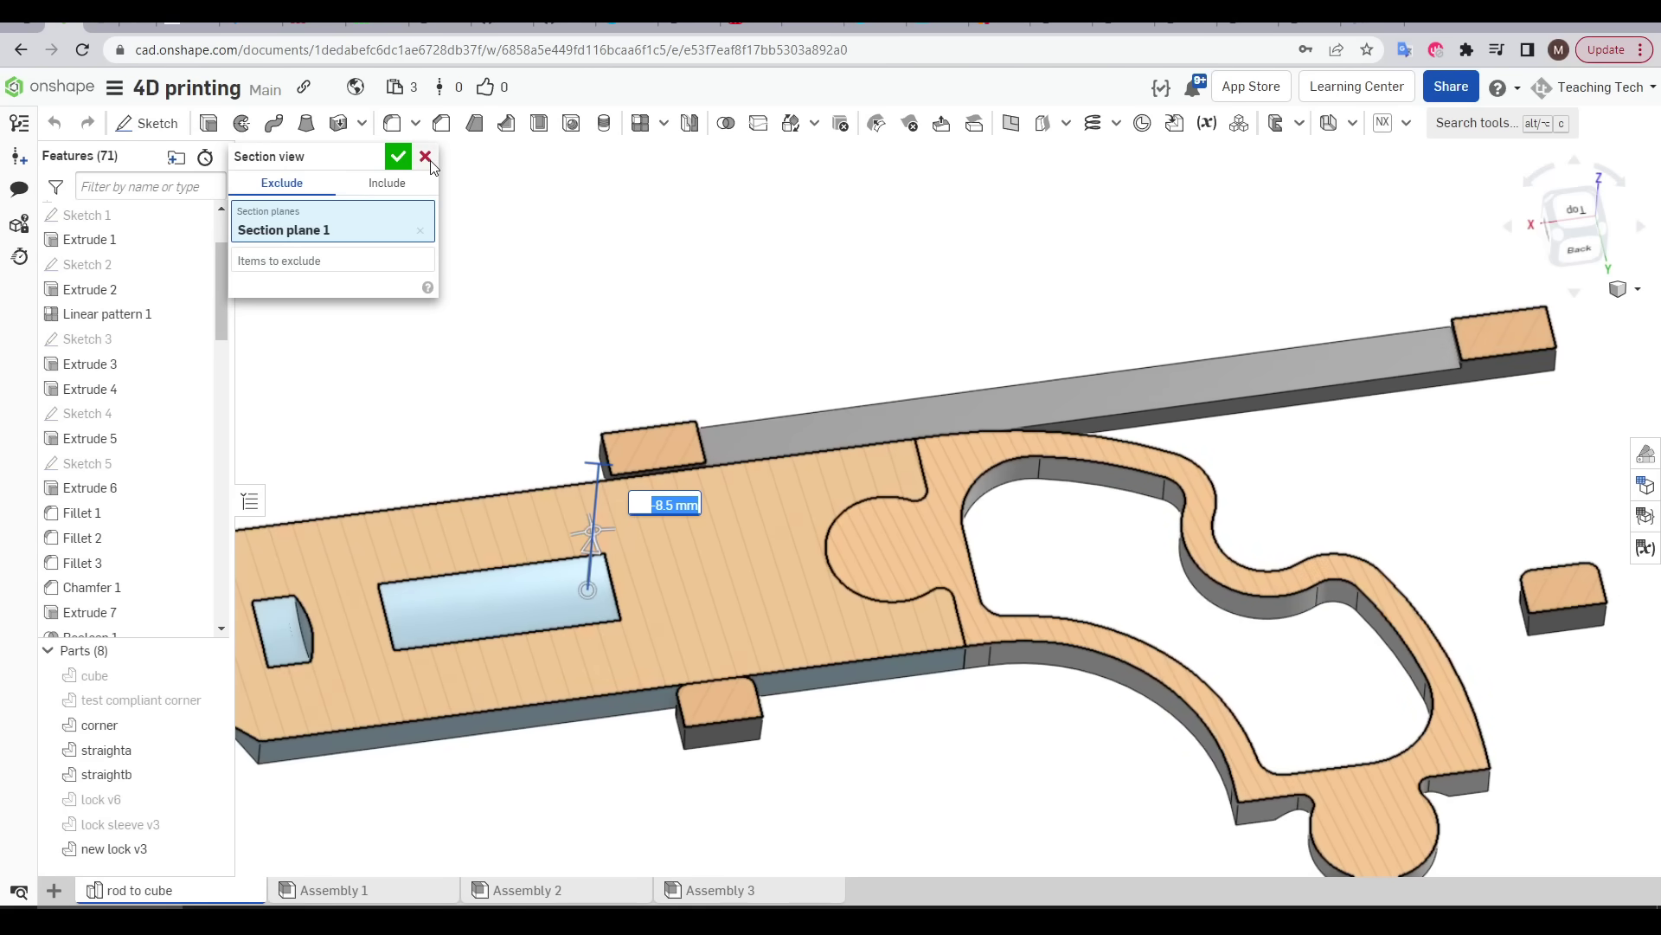